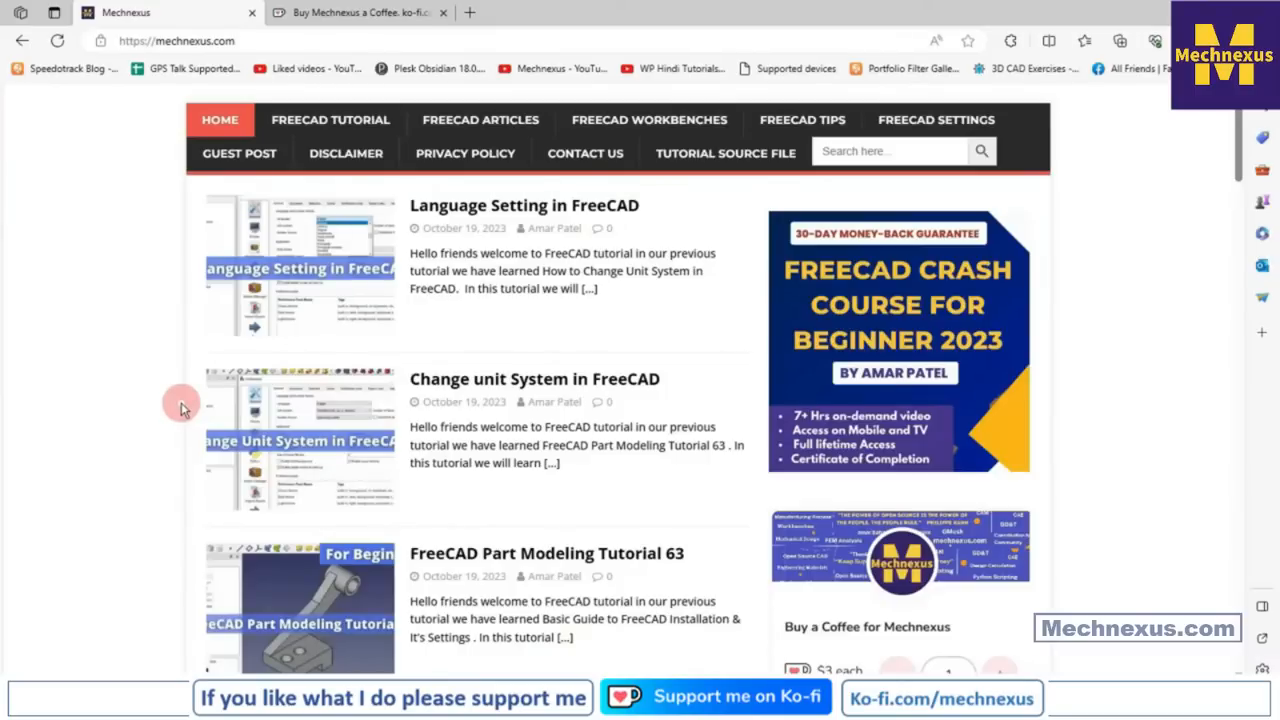
# Browse the Mechnexus Ko-fi support page and its $3 coffee donation form
pyautogui.scroll(-3, 608, 338)
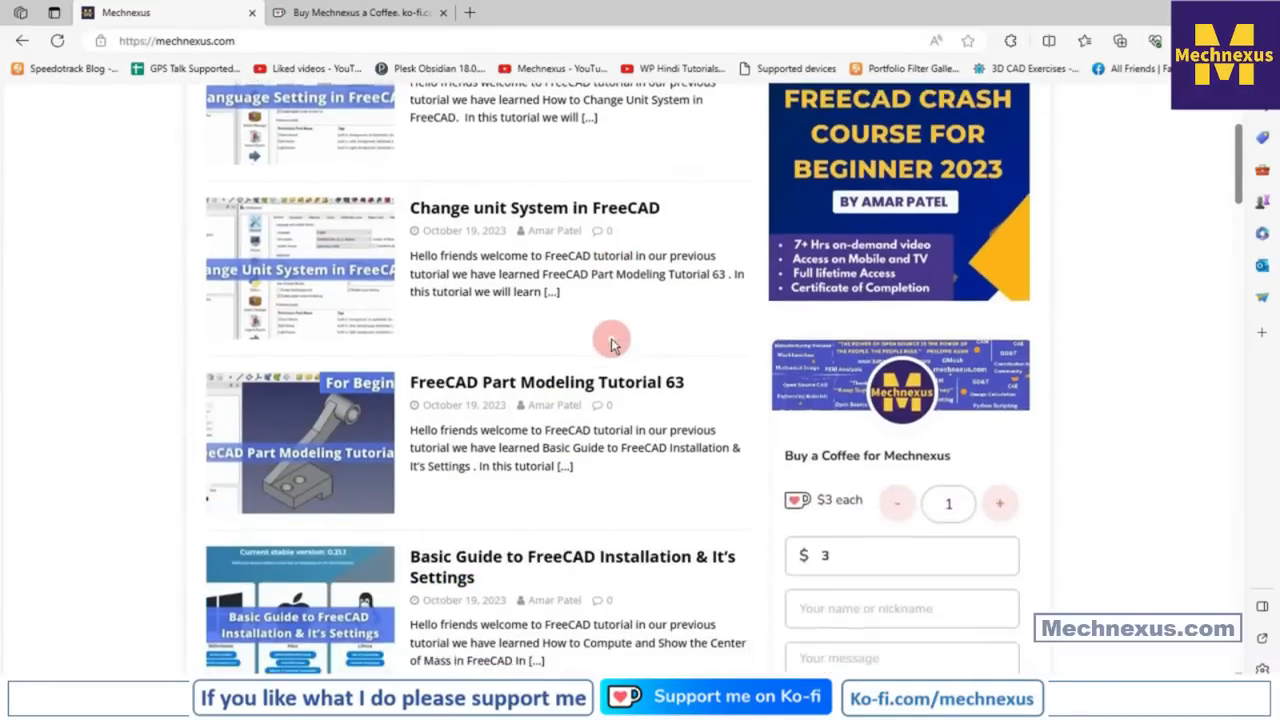
pyautogui.scroll(-7, 612, 342)
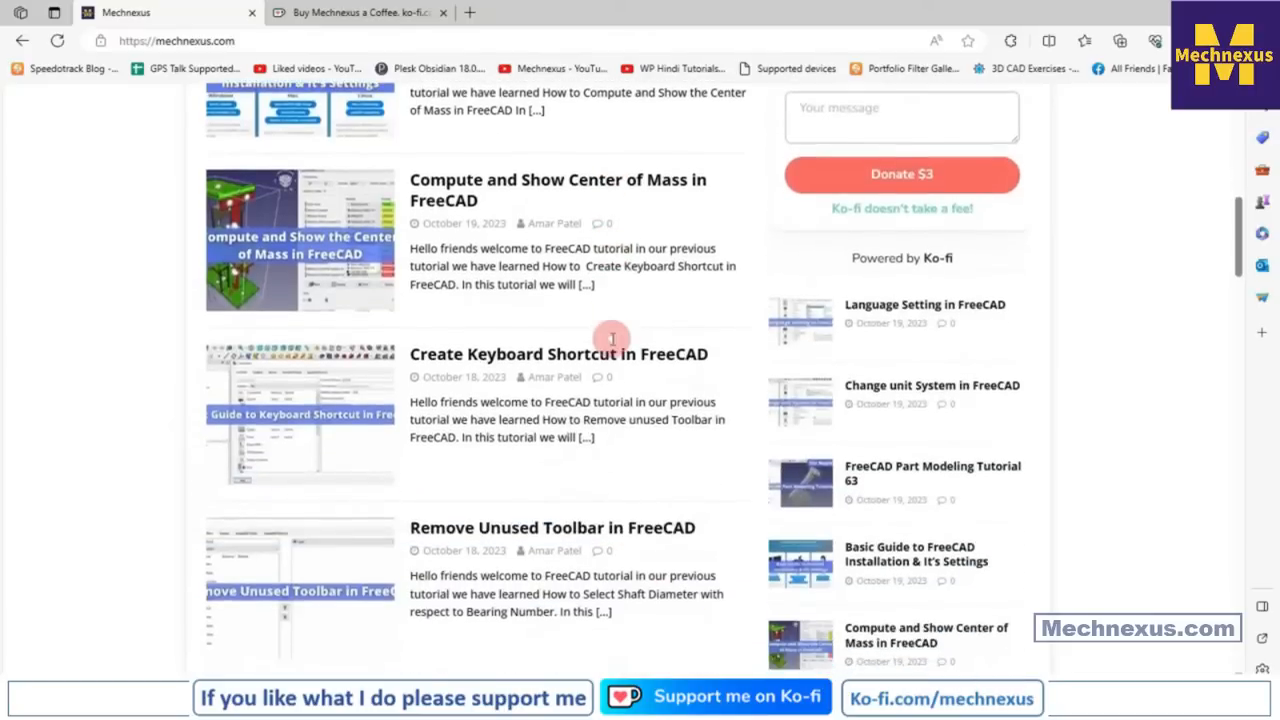
pyautogui.scroll(10, 612, 340)
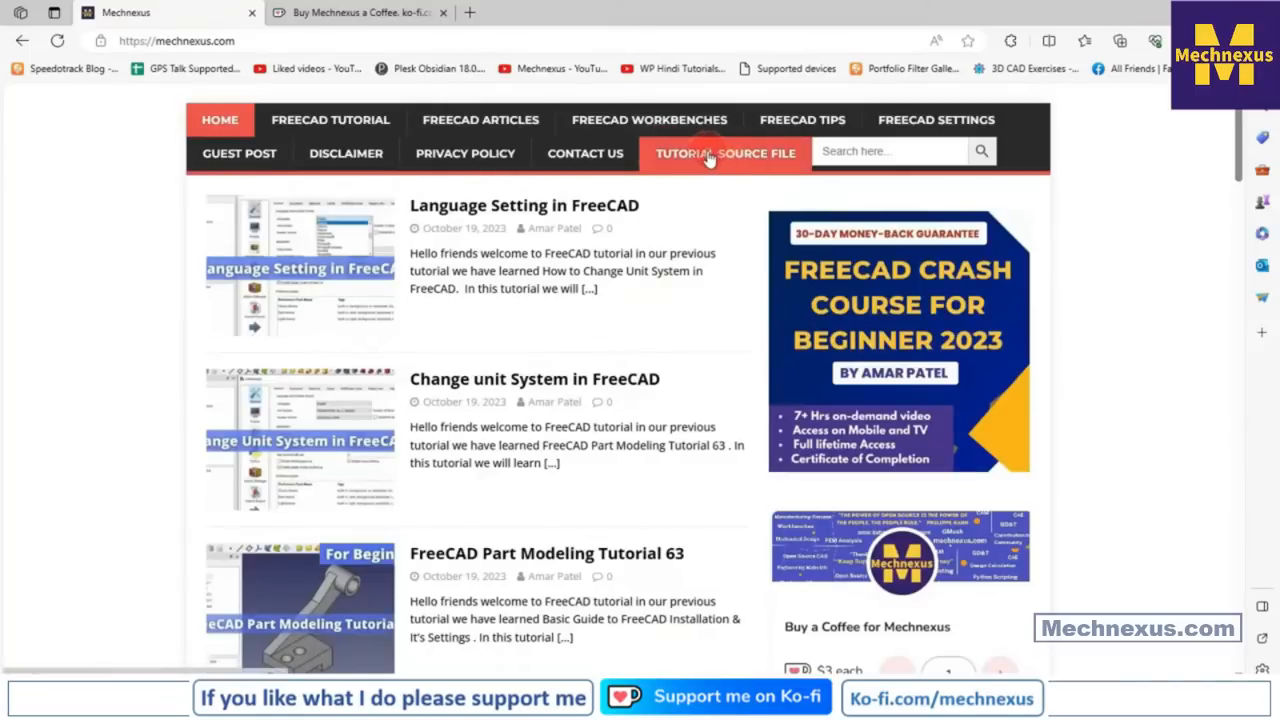
pyautogui.click(366, 14)
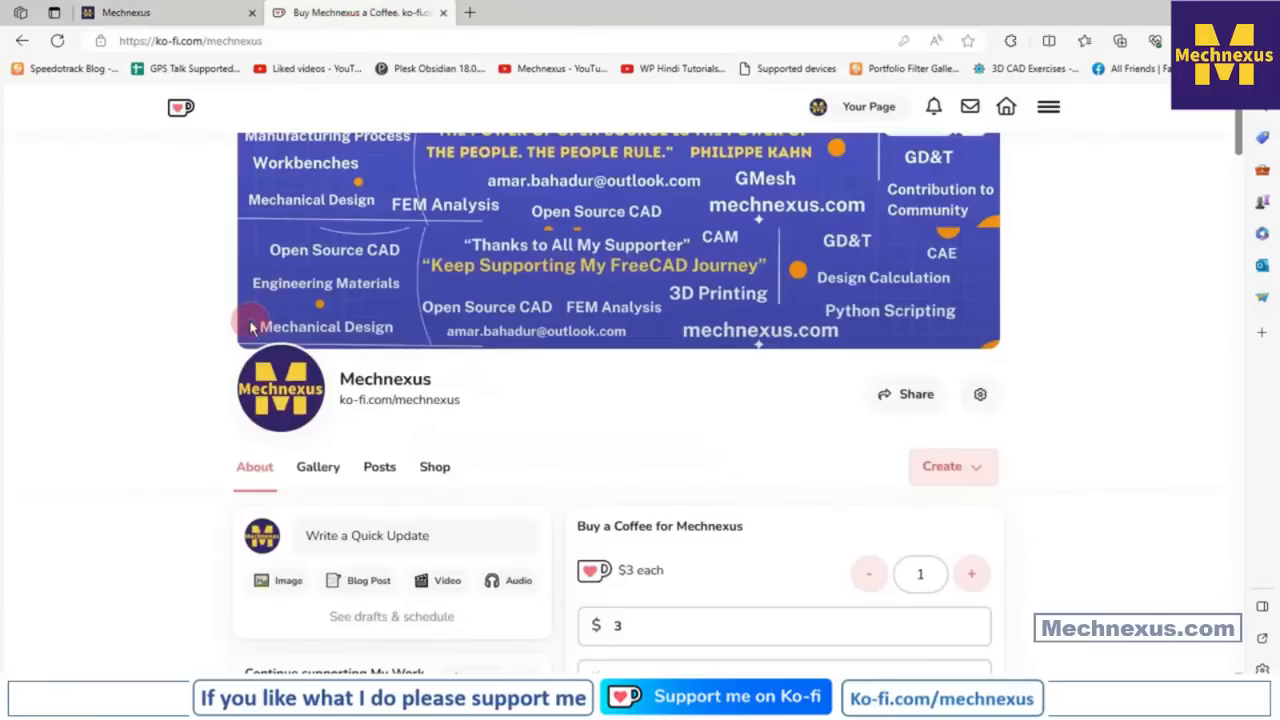
pyautogui.scroll(2, 250, 328)
pyautogui.scroll(-1, 250, 328)
pyautogui.scroll(-3, 495, 338)
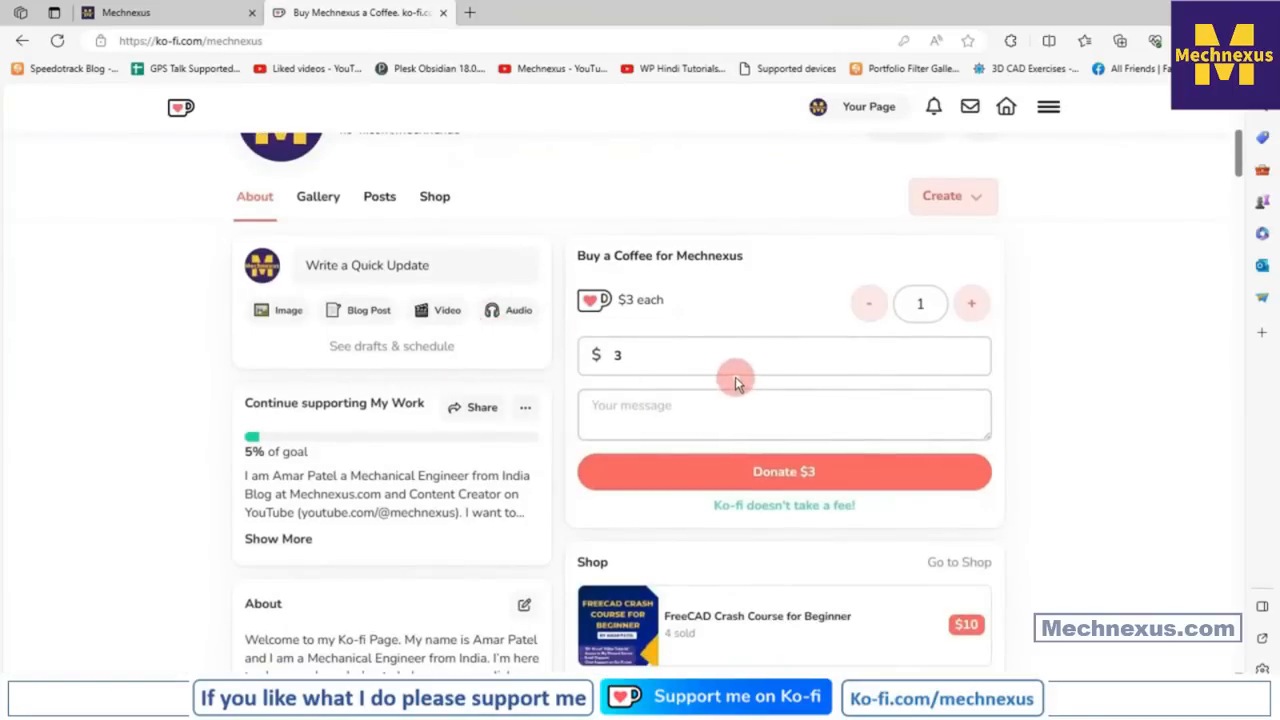
pyautogui.scroll(1, 735, 377)
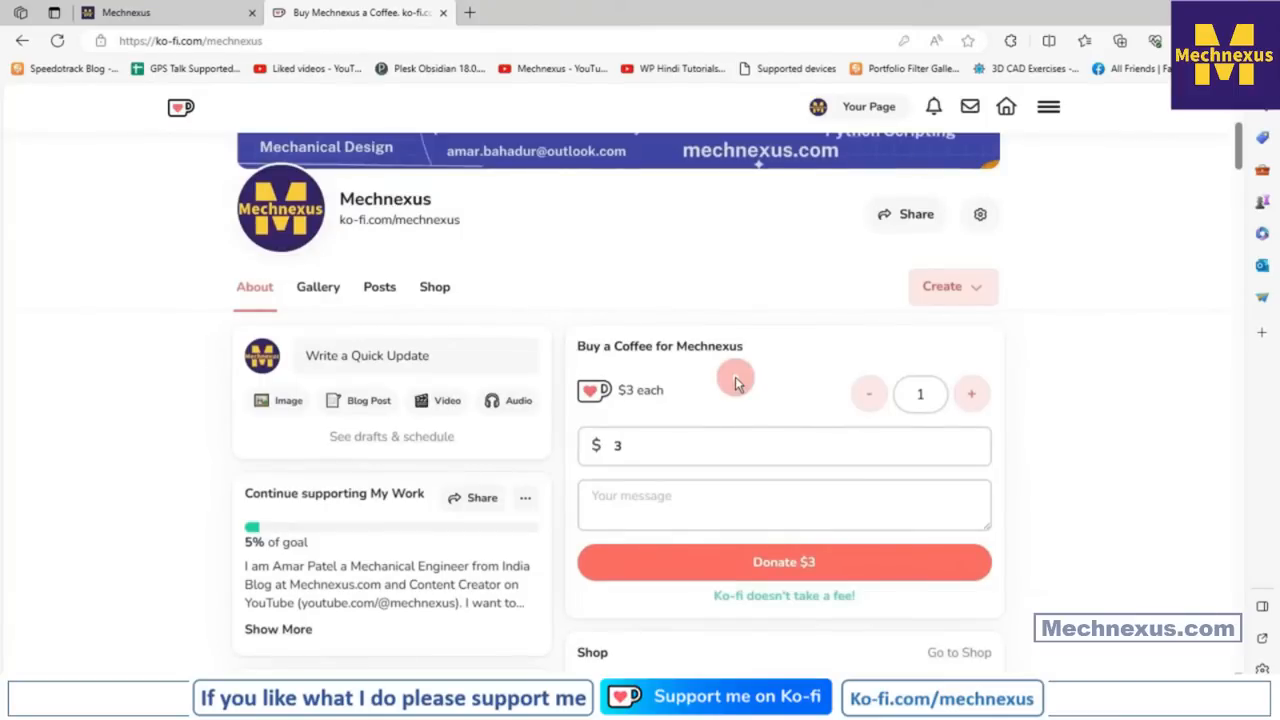
pyautogui.scroll(2, 735, 374)
pyautogui.scroll(1, 735, 373)
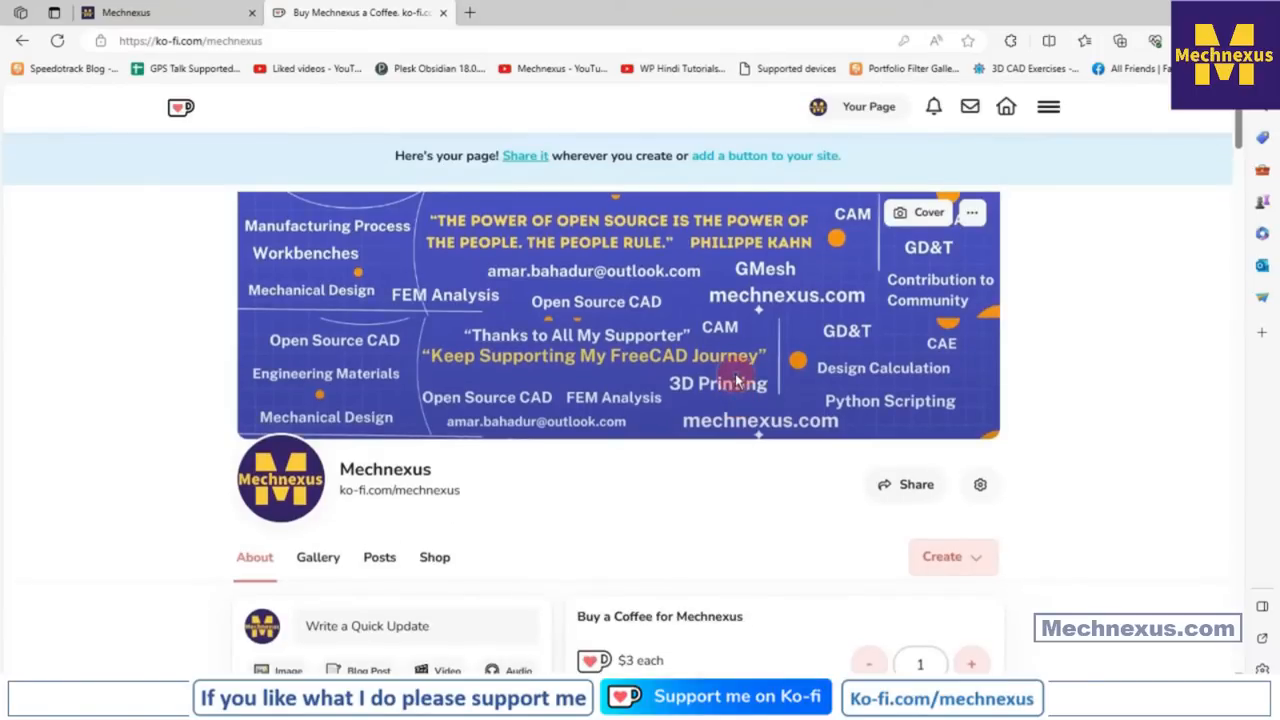
pyautogui.scroll(-1, 736, 378)
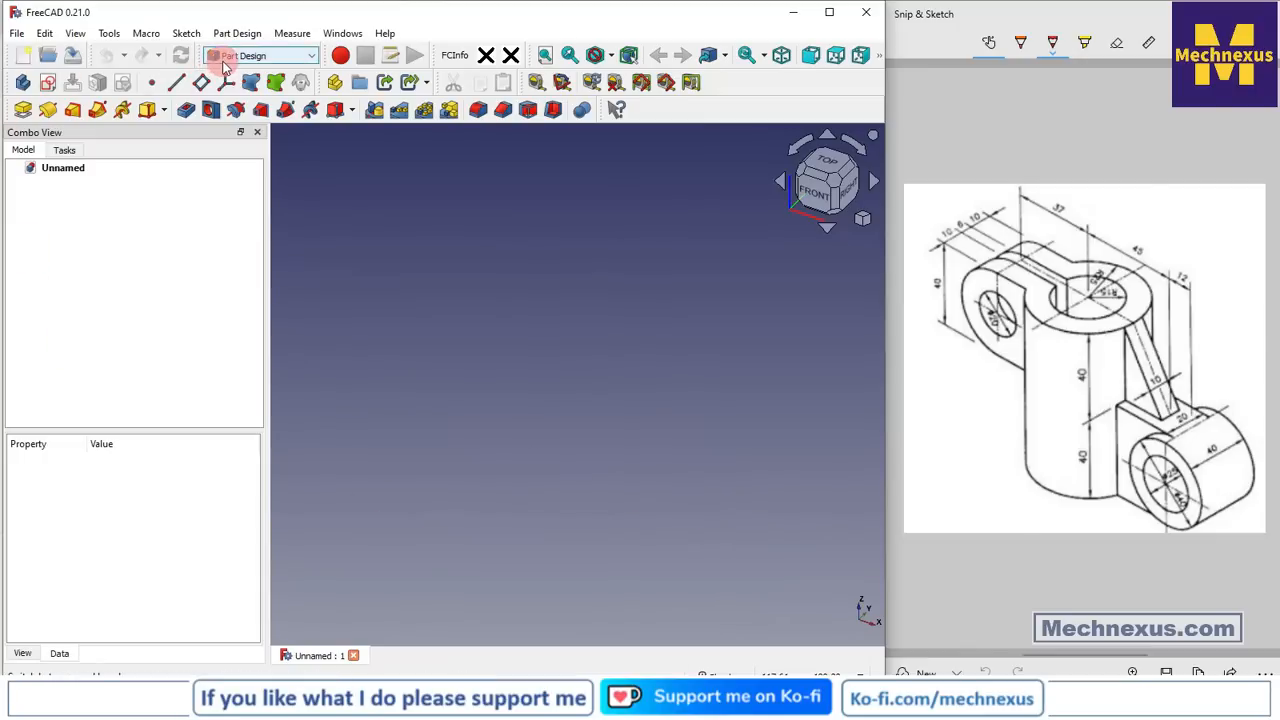
# Create a new body and make its origin planes and axes visible
pyautogui.click(22, 88)
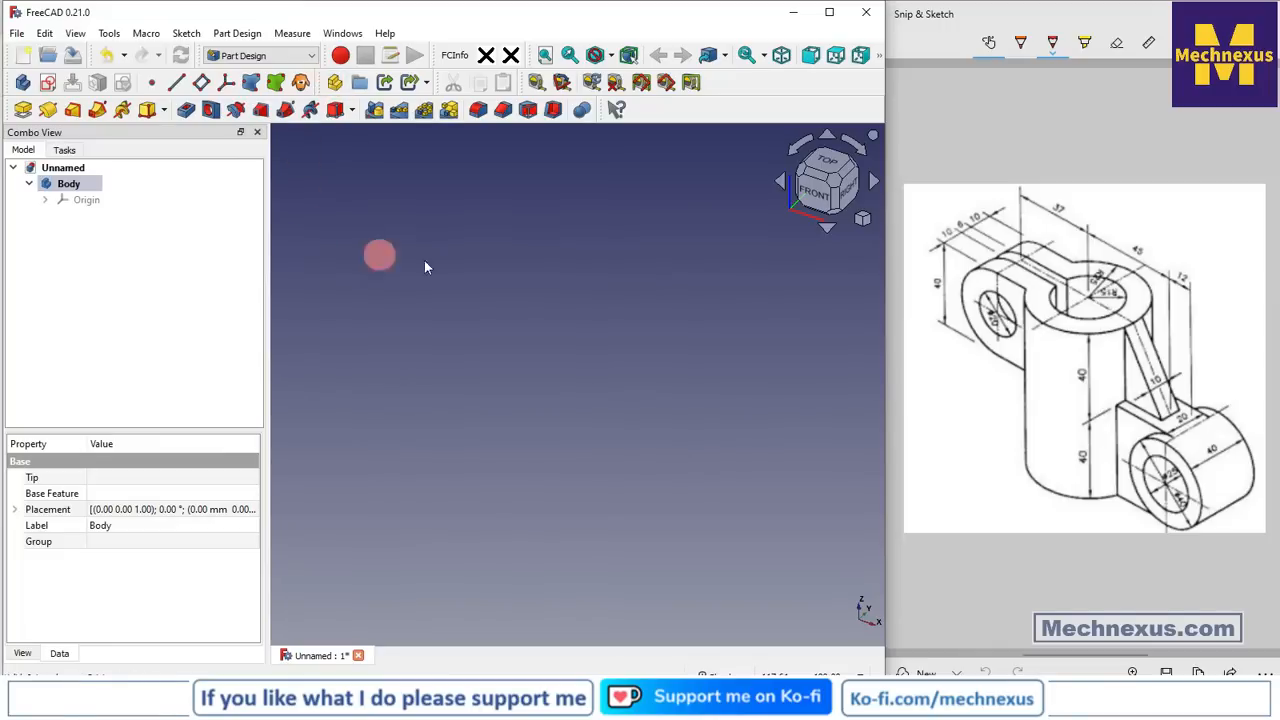
pyautogui.click(487, 278)
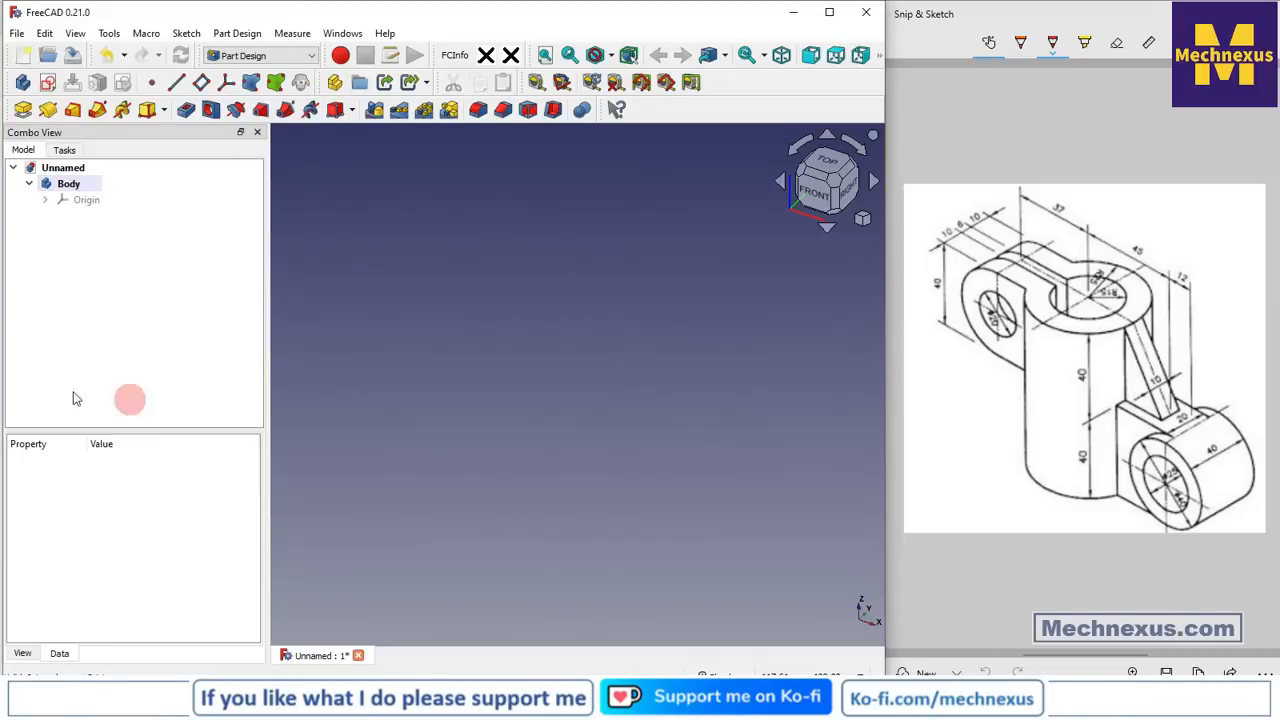
pyautogui.click(86, 199)
pyautogui.press('space')
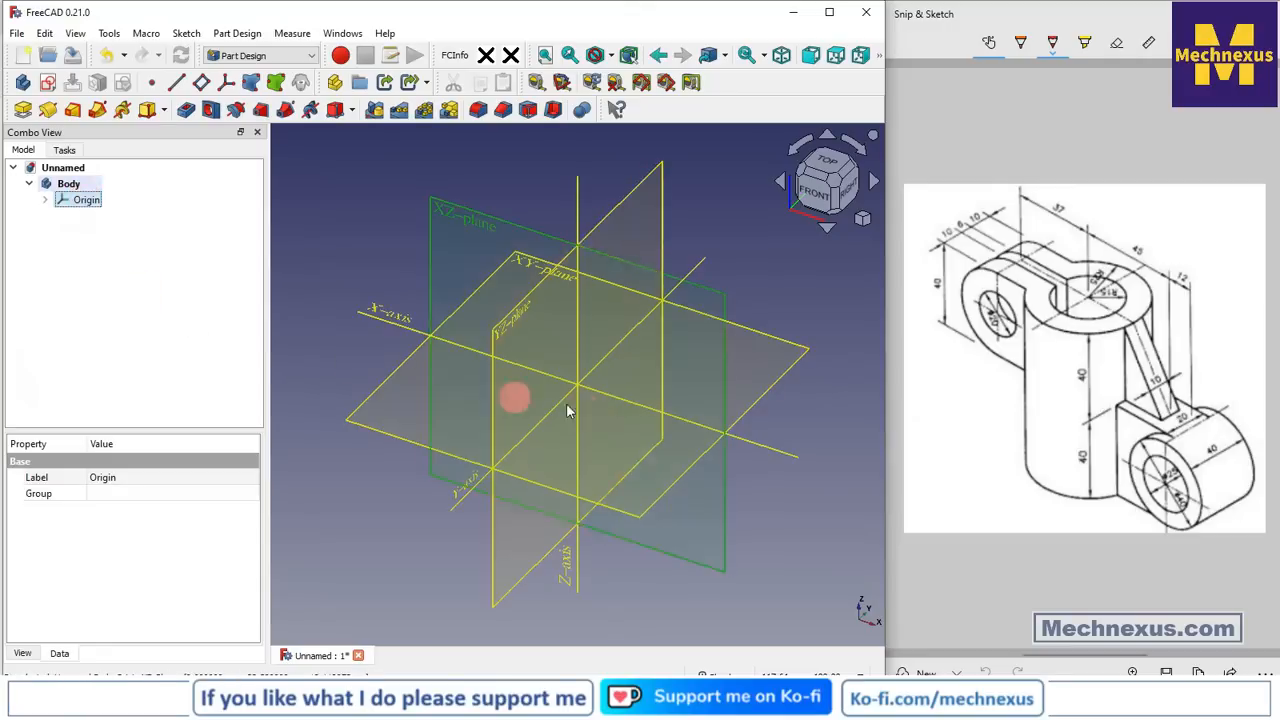
# Select the body's XY plane and start a new sketch on it
pyautogui.click(791, 372)
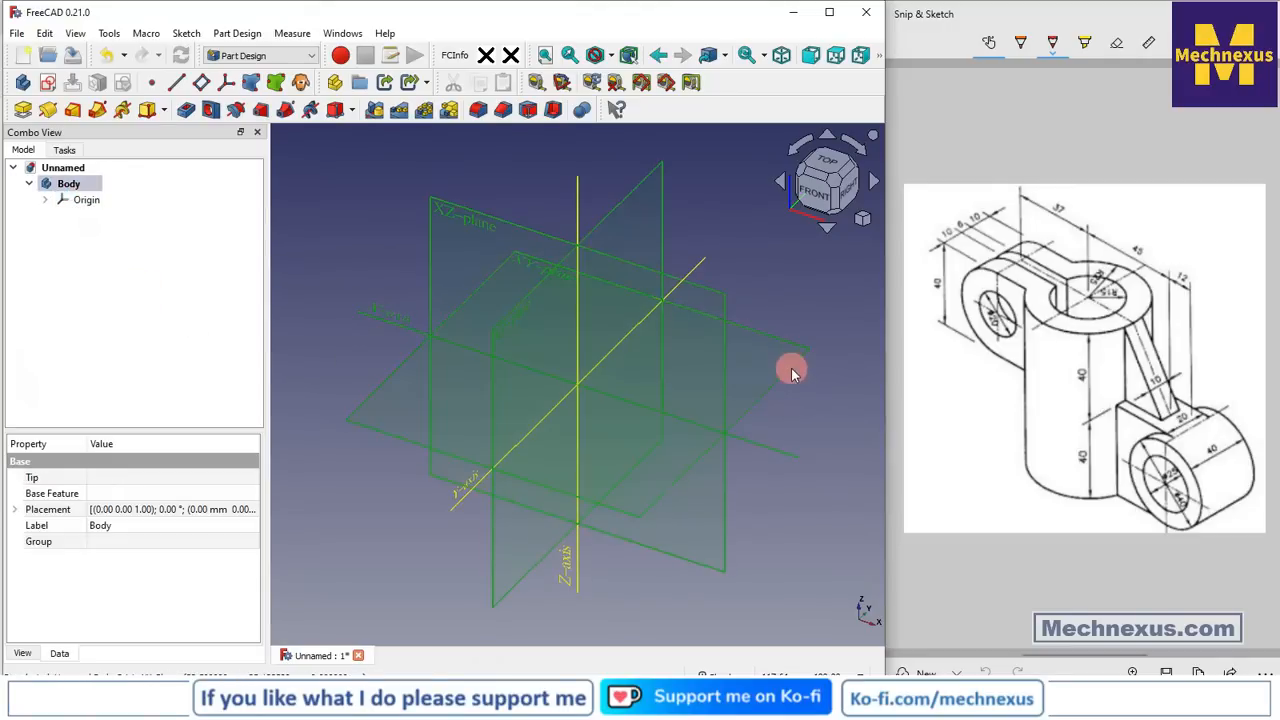
pyautogui.click(806, 306)
pyautogui.click(791, 366)
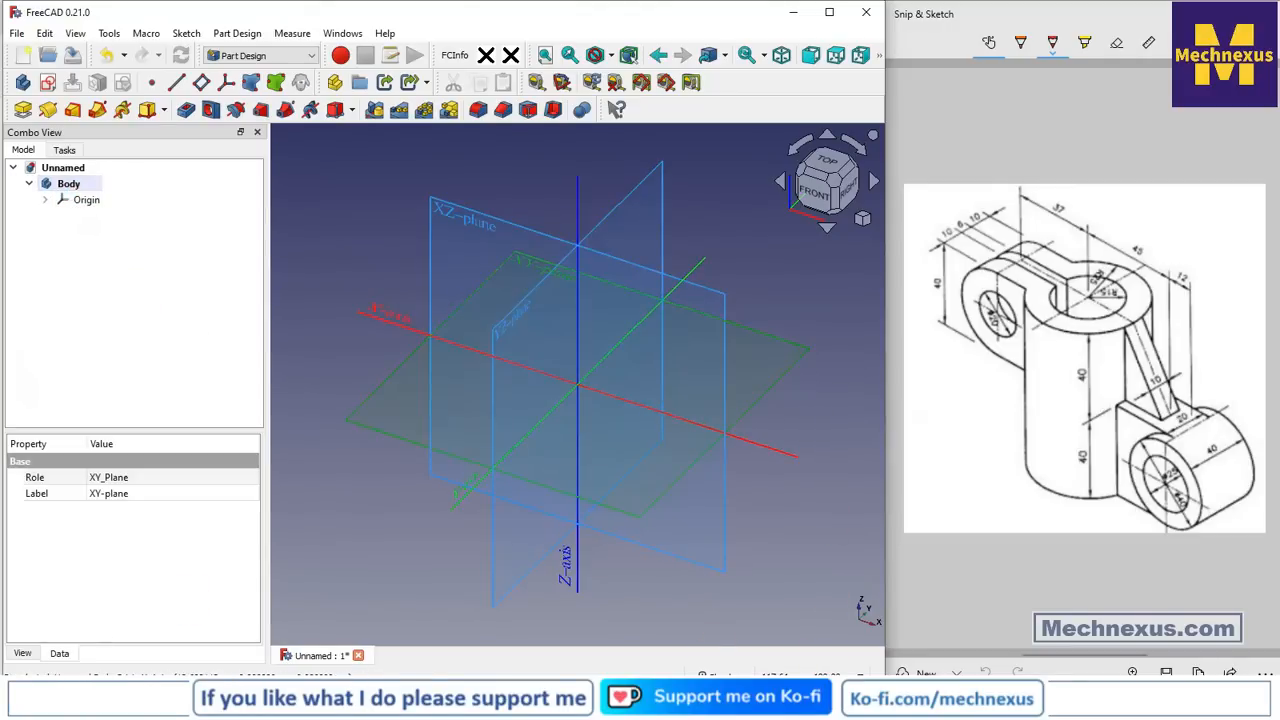
pyautogui.click(53, 84)
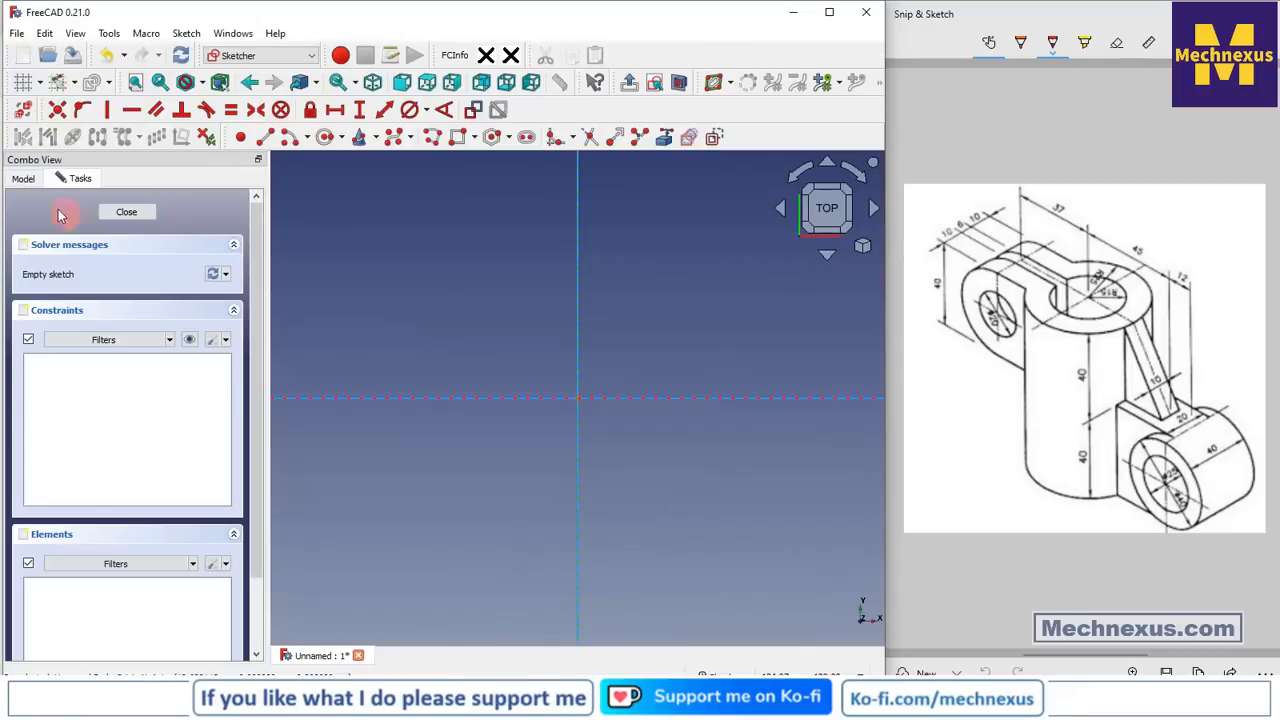
# Draw a circle centred on the sketch origin
pyautogui.click(23, 178)
pyautogui.click(84, 230)
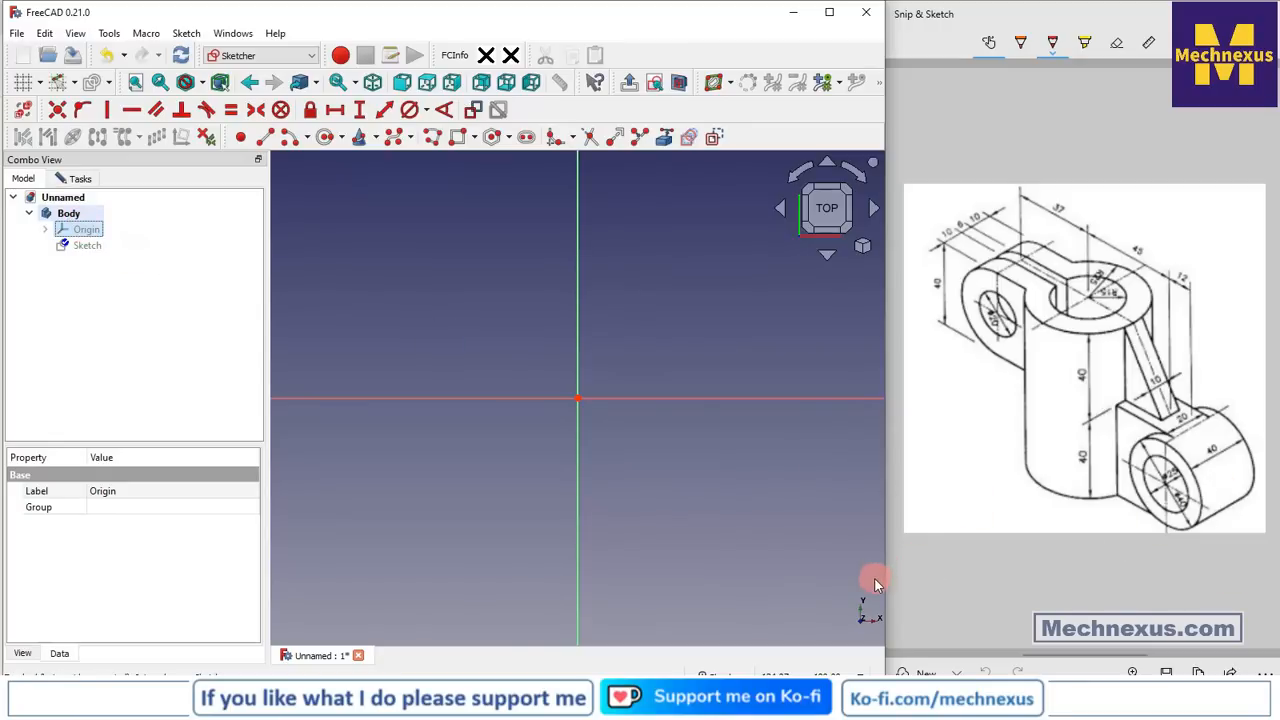
pyautogui.click(326, 139)
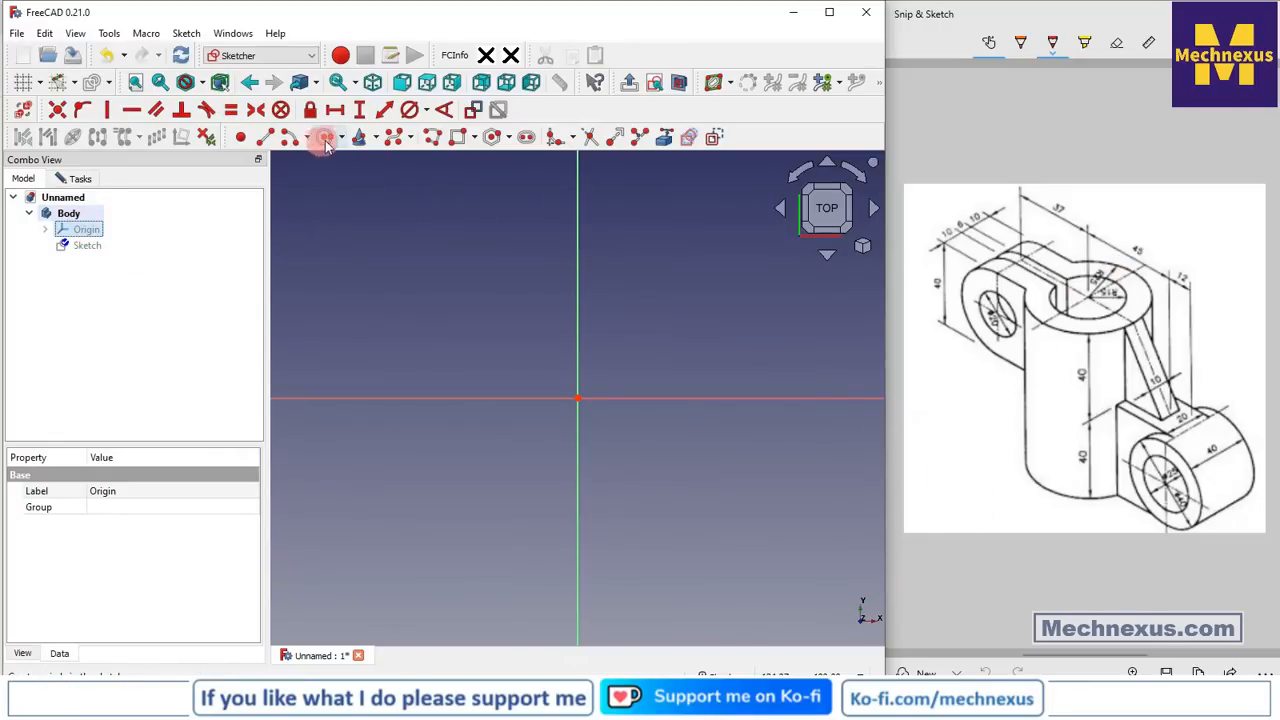
pyautogui.click(578, 399)
pyautogui.click(741, 532)
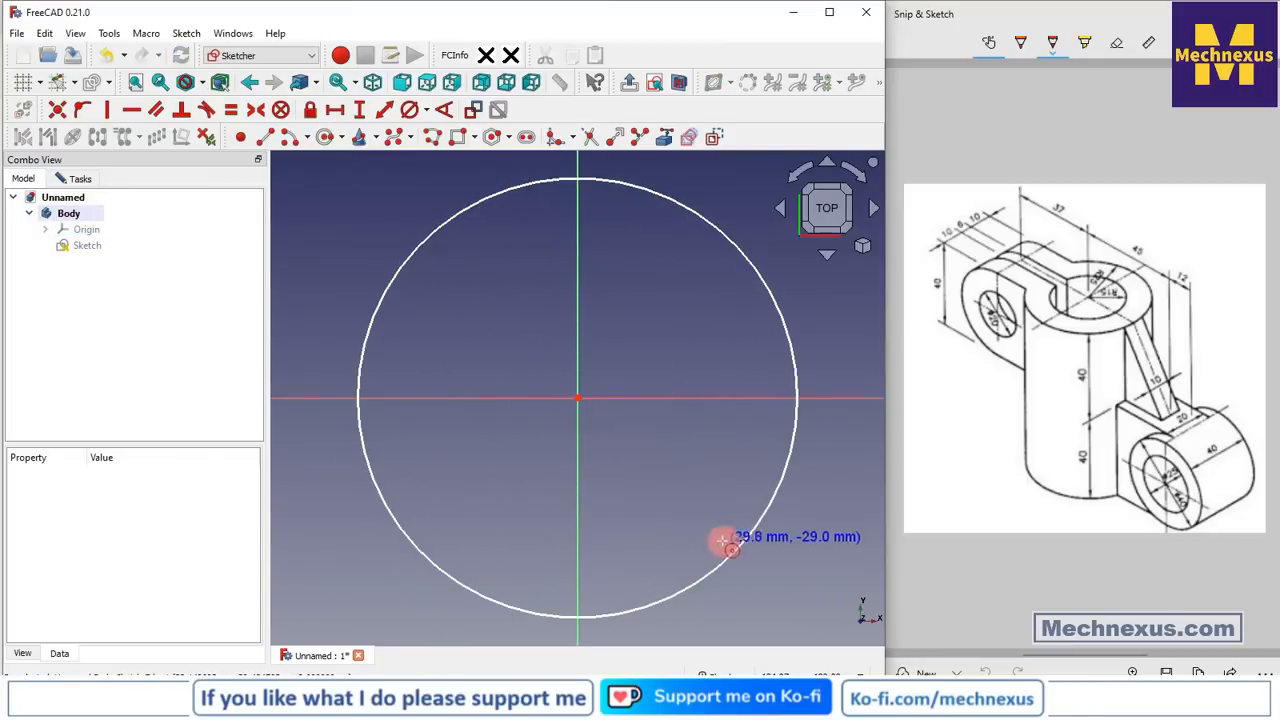
# Constrain the circle's radius to 25 mm
pyautogui.click(430, 112)
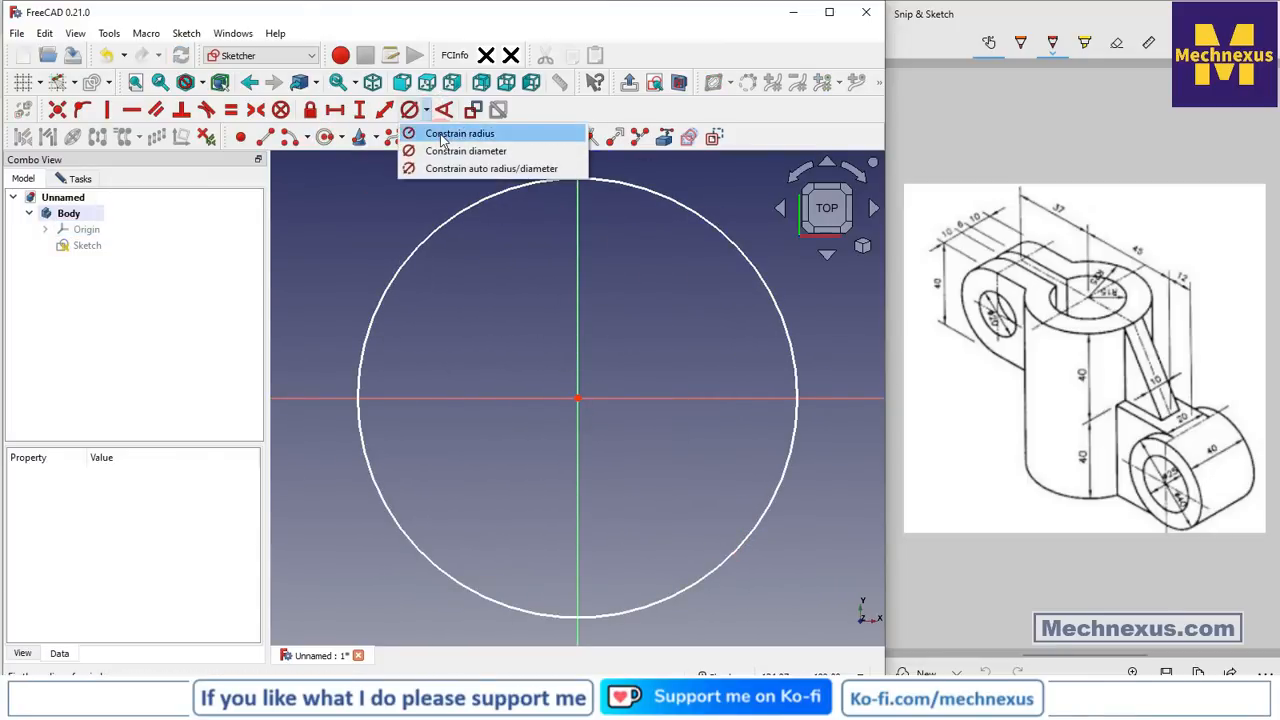
pyautogui.click(455, 129)
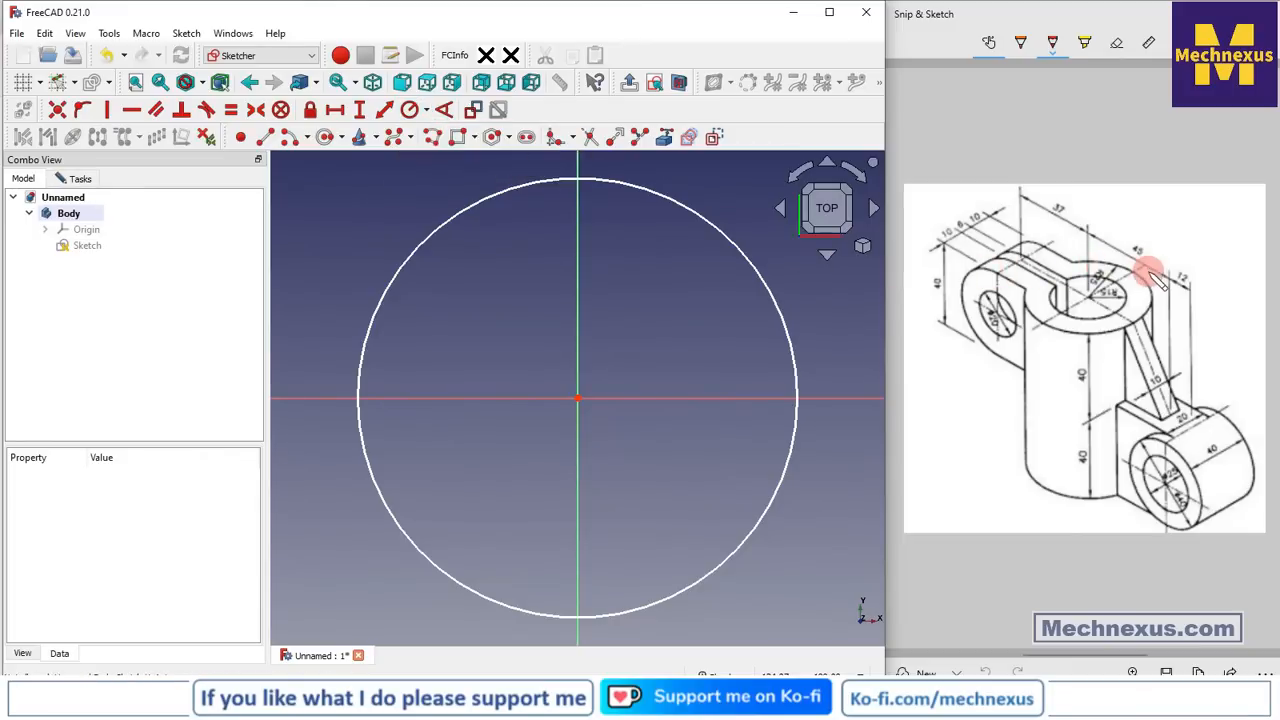
pyautogui.click(727, 239)
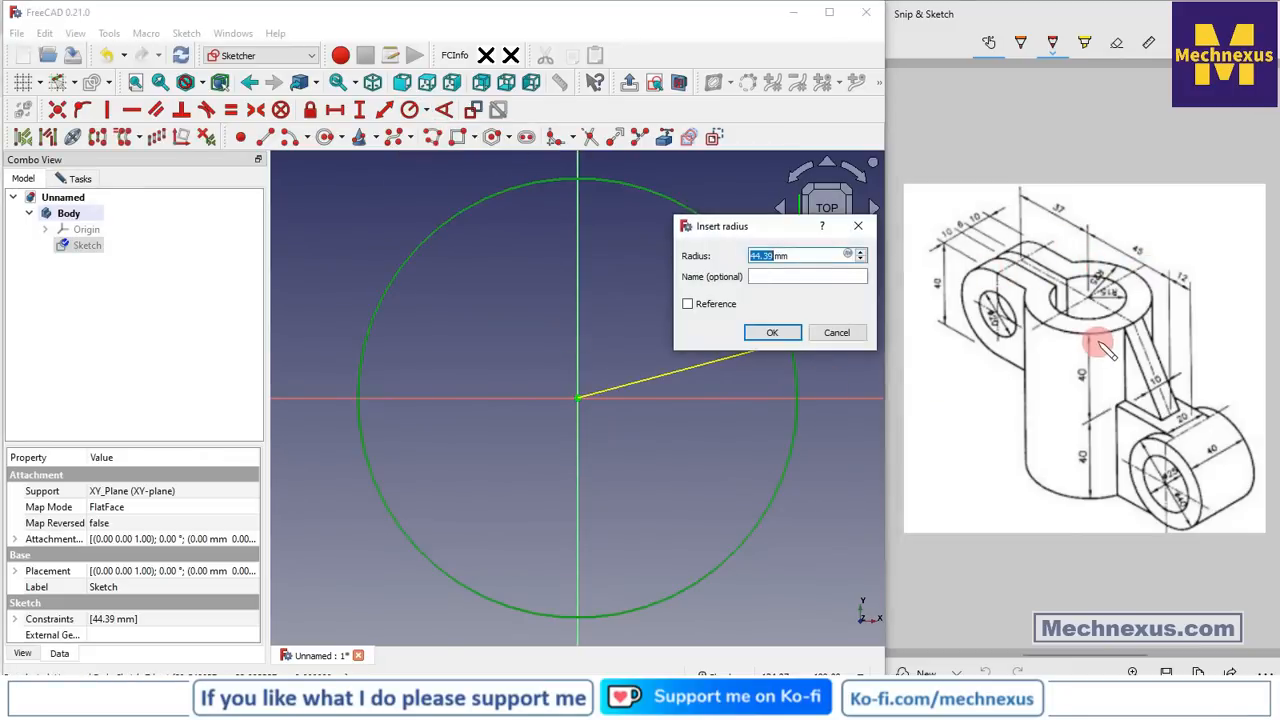
pyautogui.write('25')
pyautogui.press('Return')
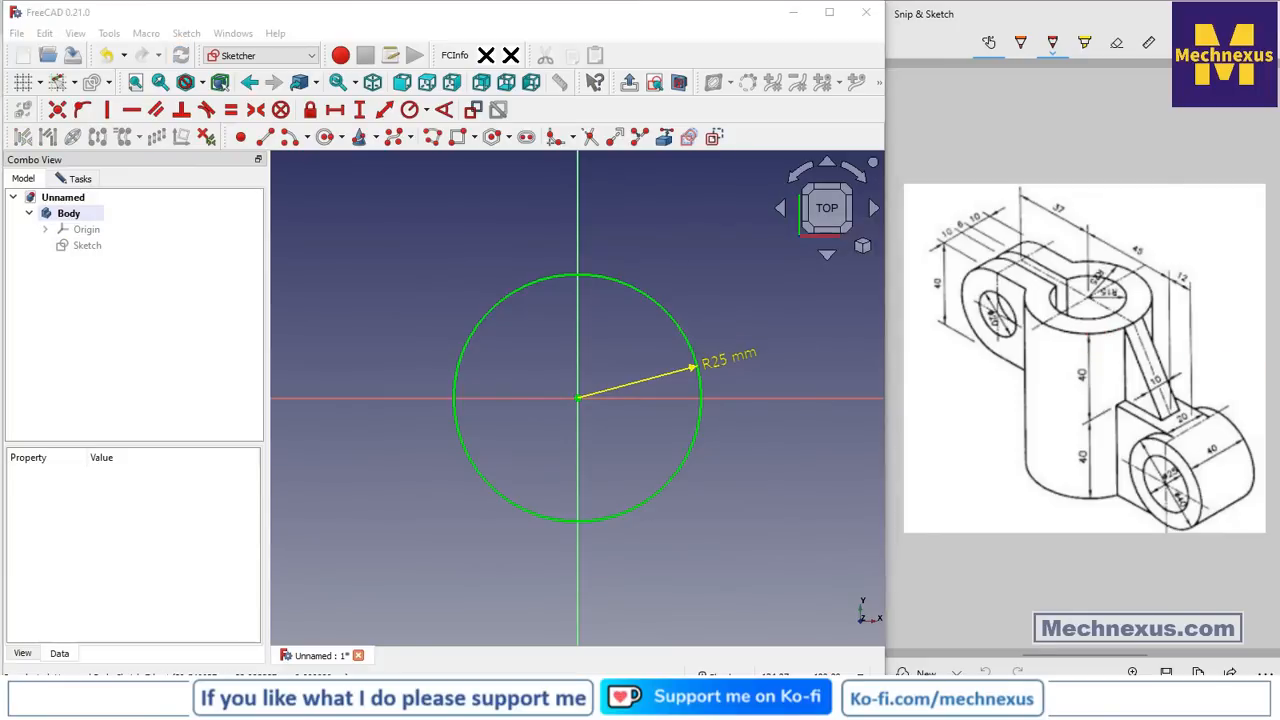
# Close the finished circle sketch
pyautogui.click(800, 546)
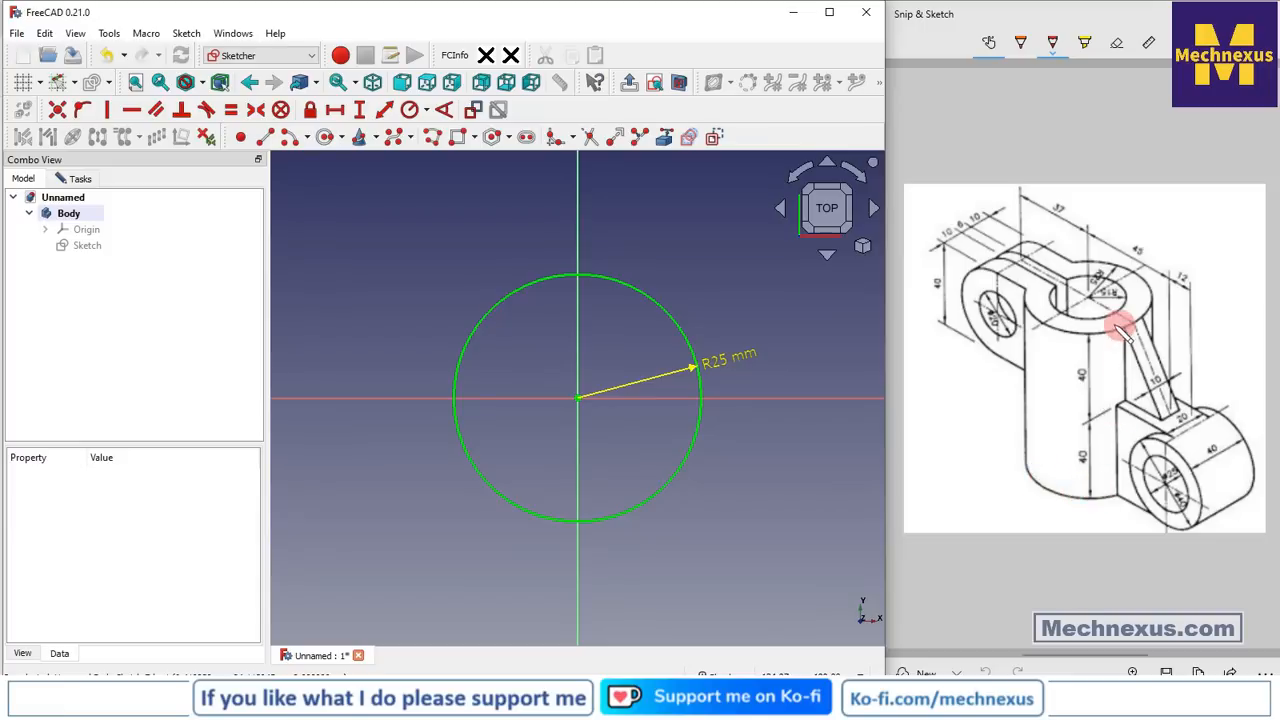
pyautogui.click(80, 180)
pyautogui.click(125, 212)
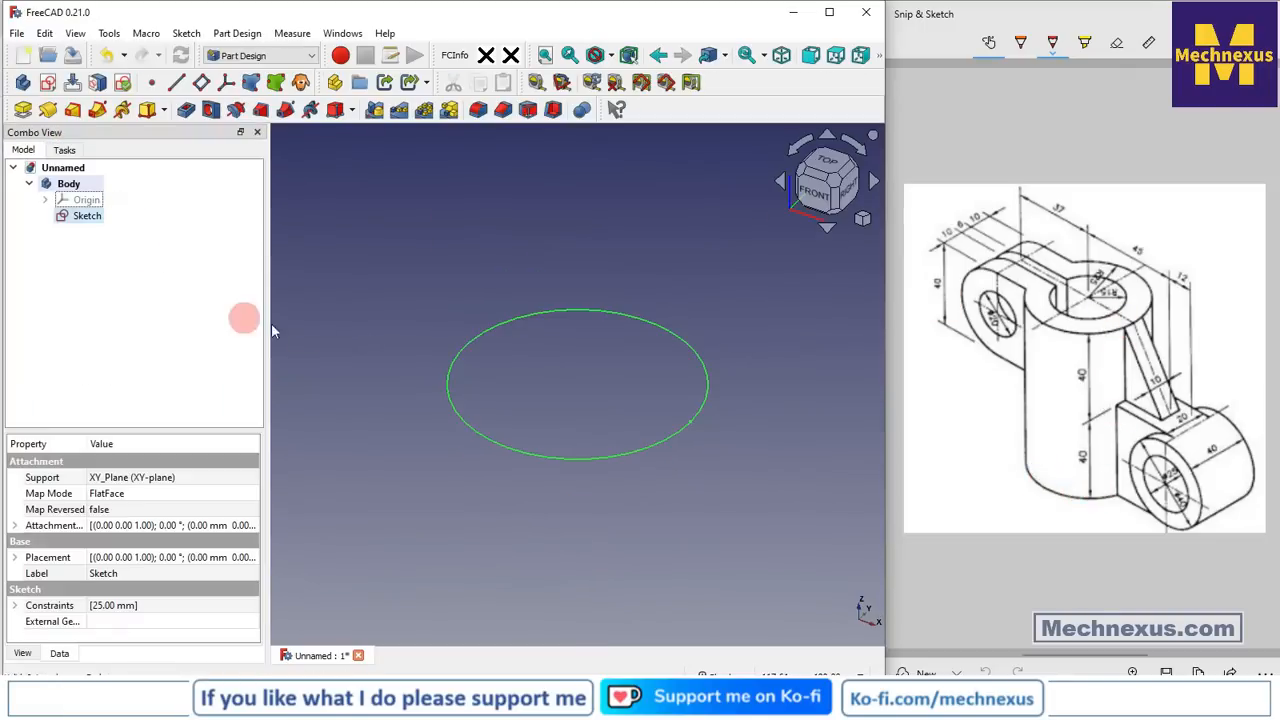
# Pad the 25 mm circle sketch 80 mm into a vertical cylinder
pyautogui.click(24, 113)
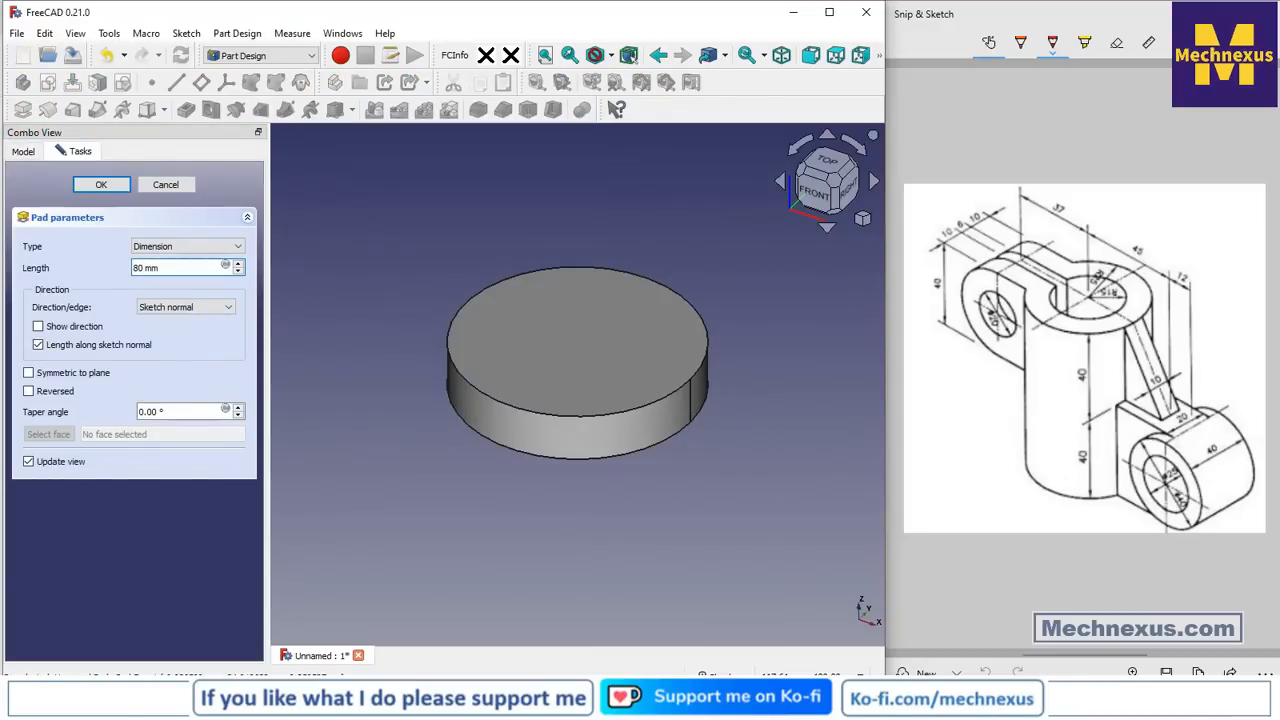
pyautogui.press('Return')
pyautogui.scroll(-5, 614, 444)
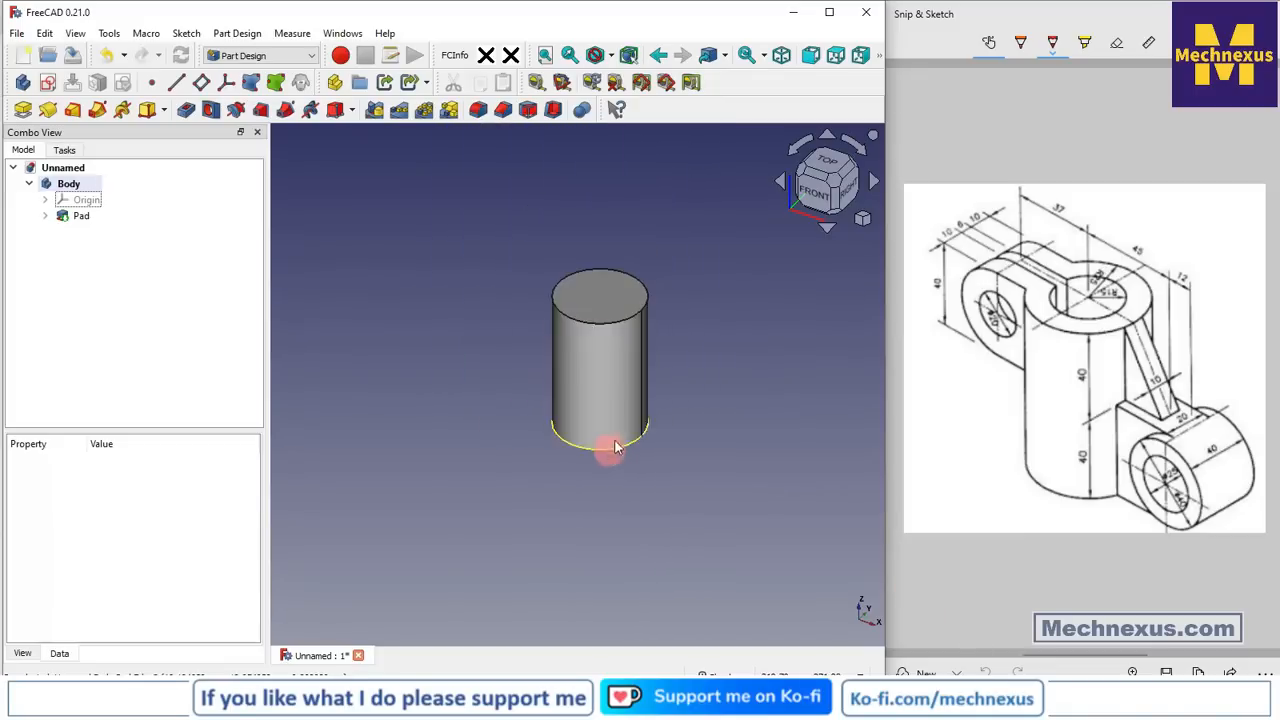
pyautogui.scroll(3, 662, 297)
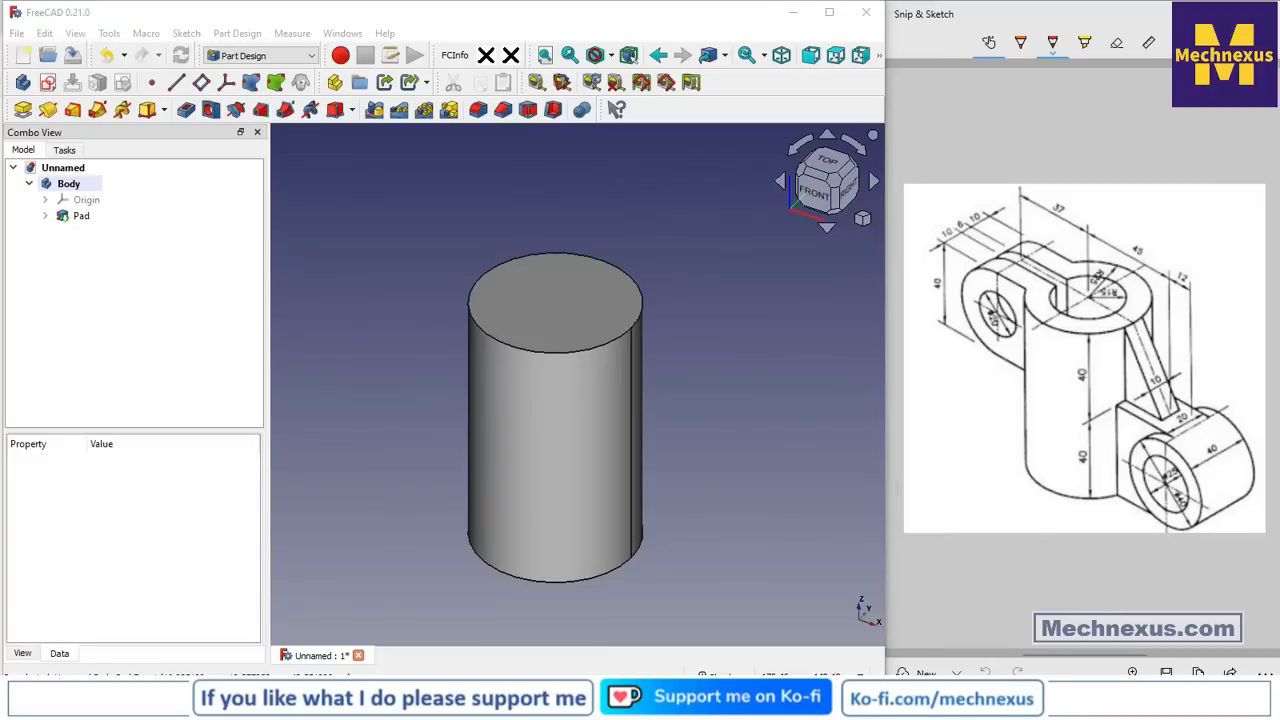
pyautogui.click(778, 474)
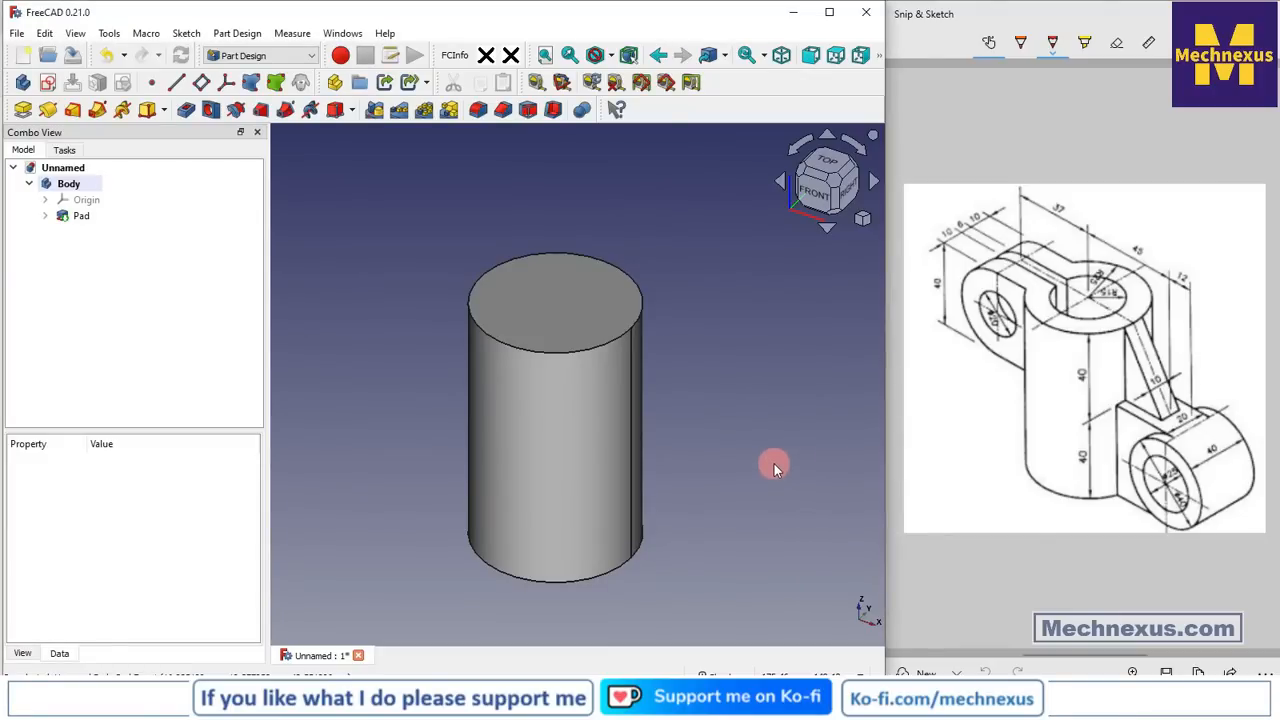
pyautogui.moveTo(774, 466); pyautogui.dragTo(737, 456, button='middle')
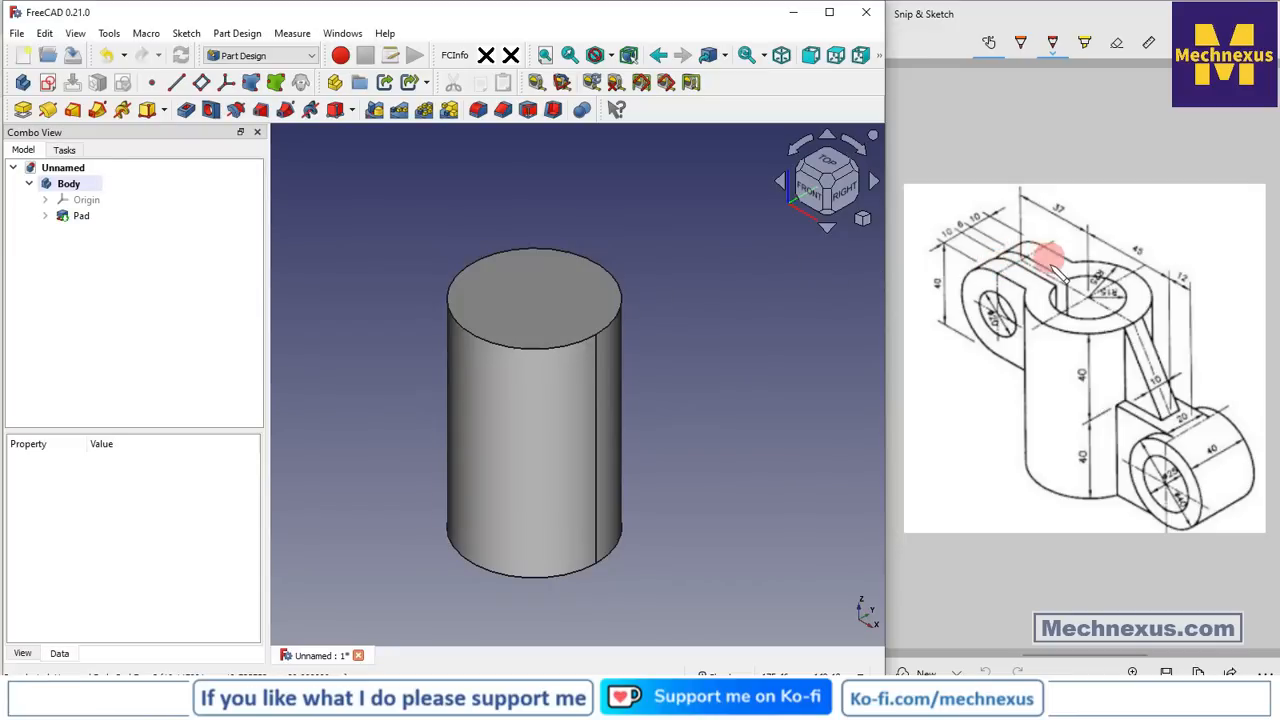
# Project the cylinder's top circular edge into the sketch as reference geometry
pyautogui.click(506, 286)
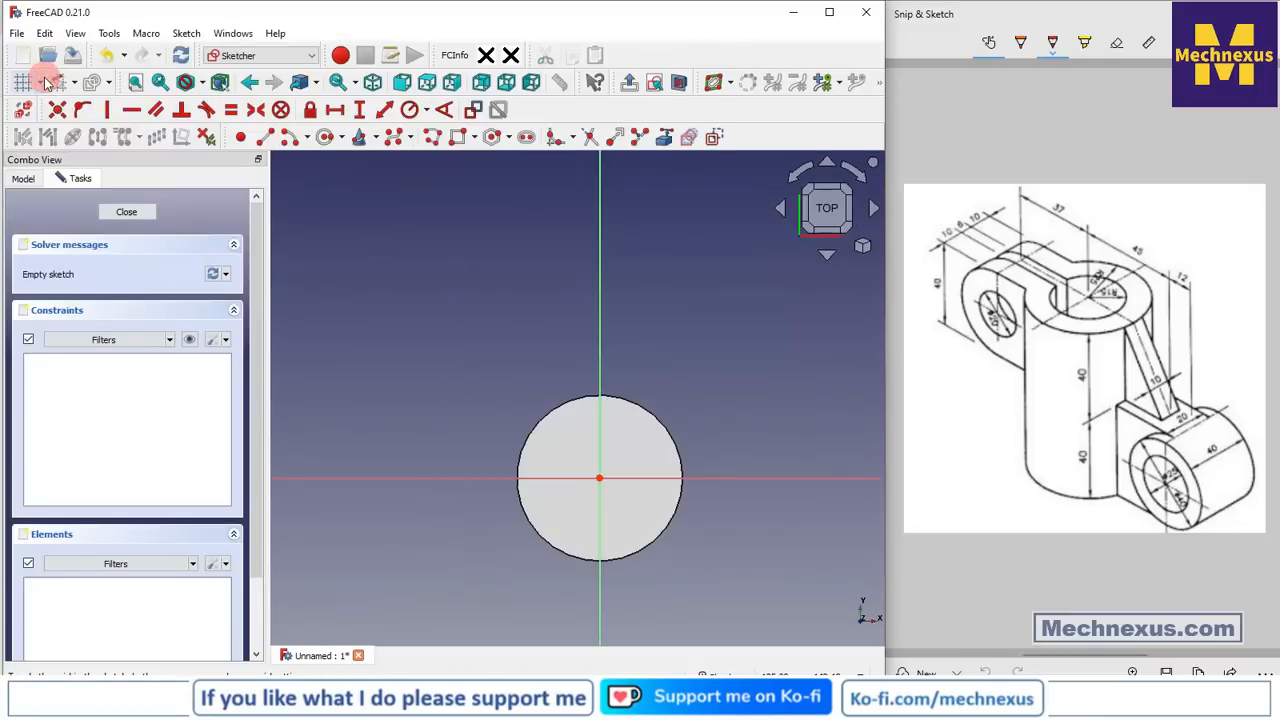
pyautogui.click(864, 245)
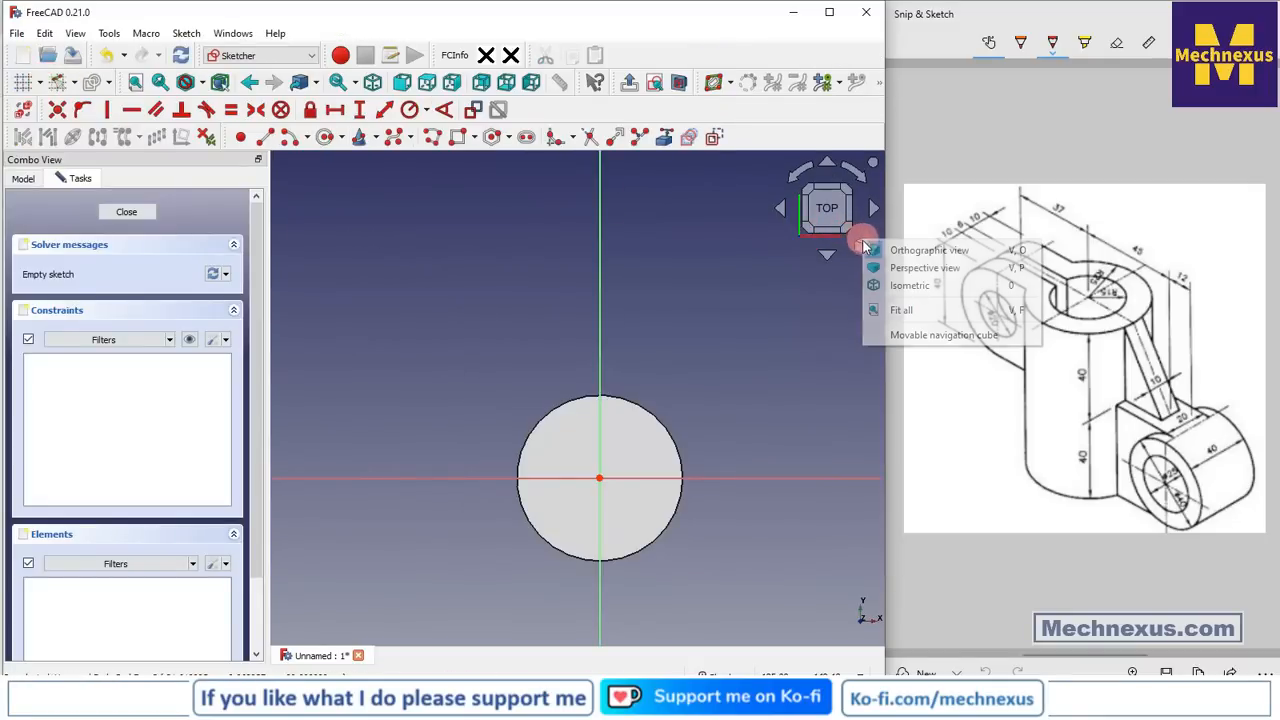
pyautogui.click(900, 285)
pyautogui.click(666, 139)
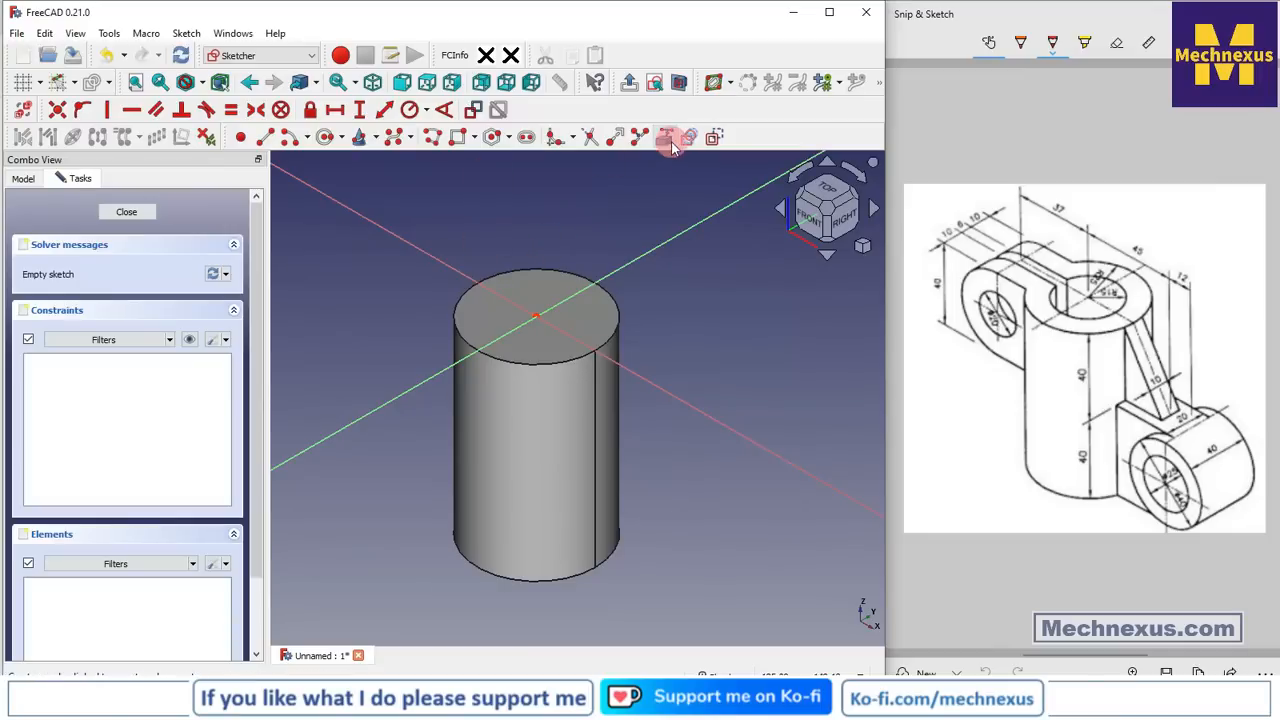
pyautogui.click(525, 272)
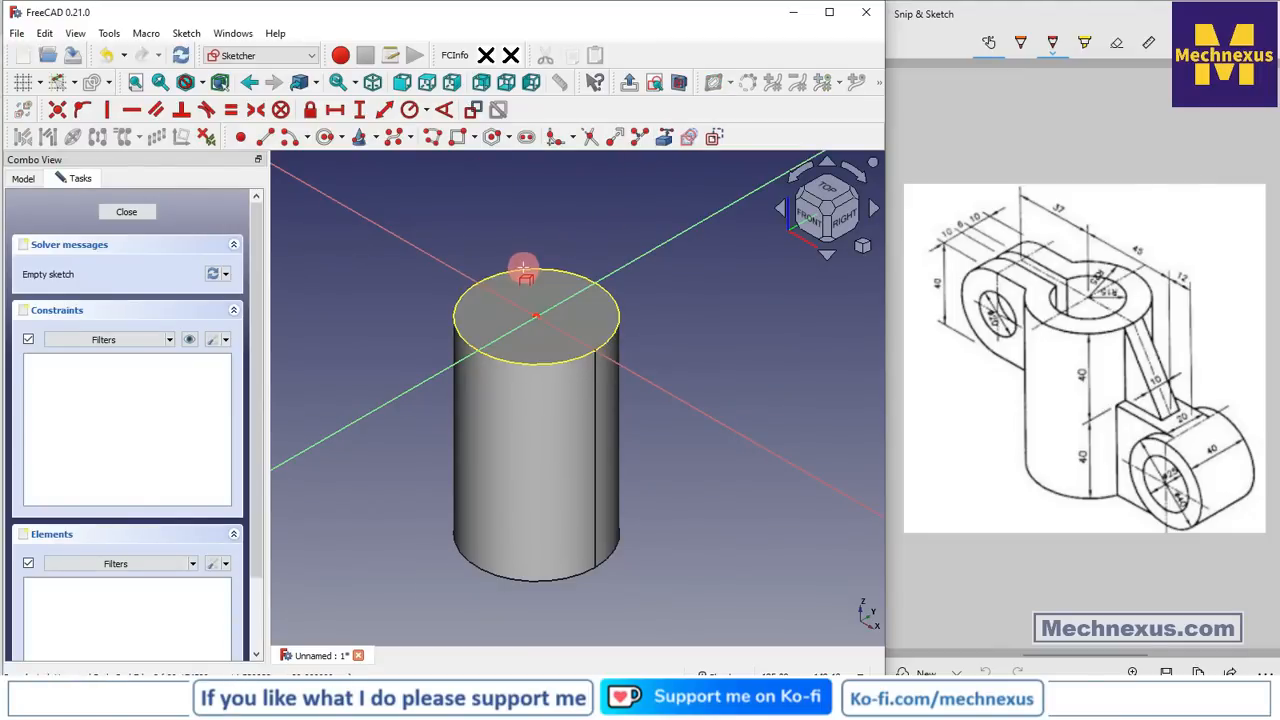
pyautogui.click(522, 268)
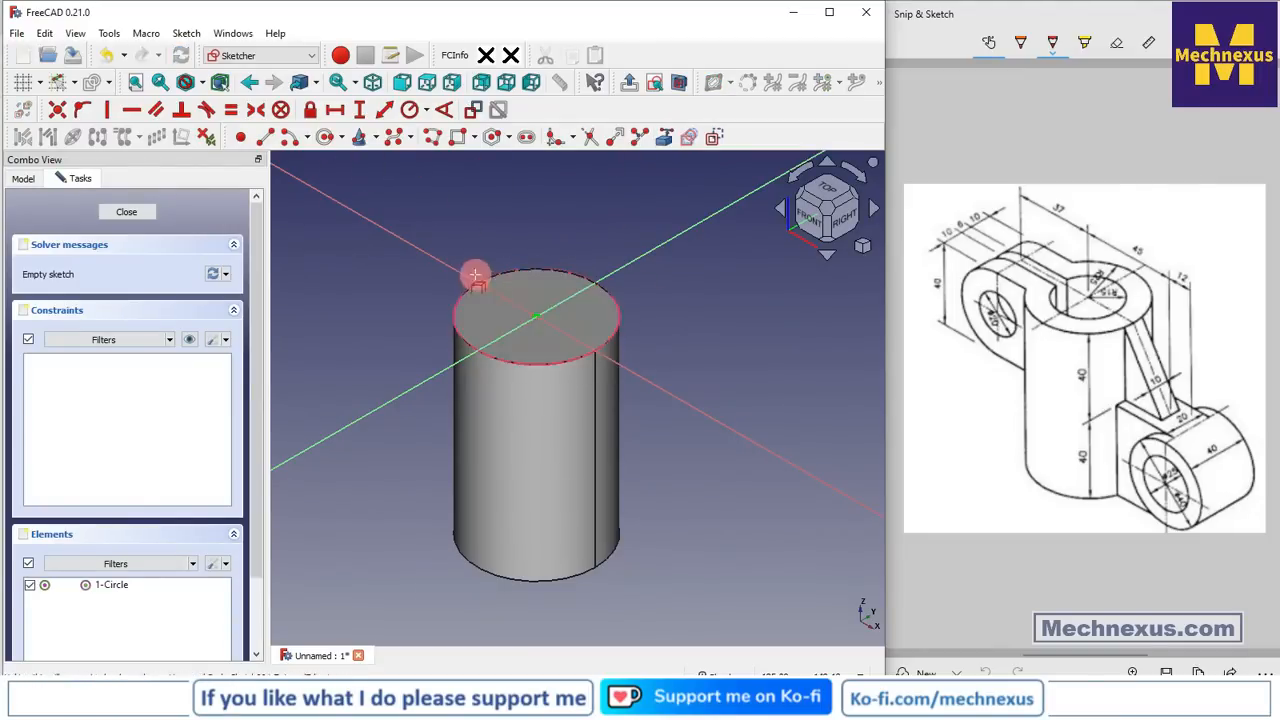
pyautogui.scroll(1, 484, 296)
pyautogui.scroll(1, 484, 296)
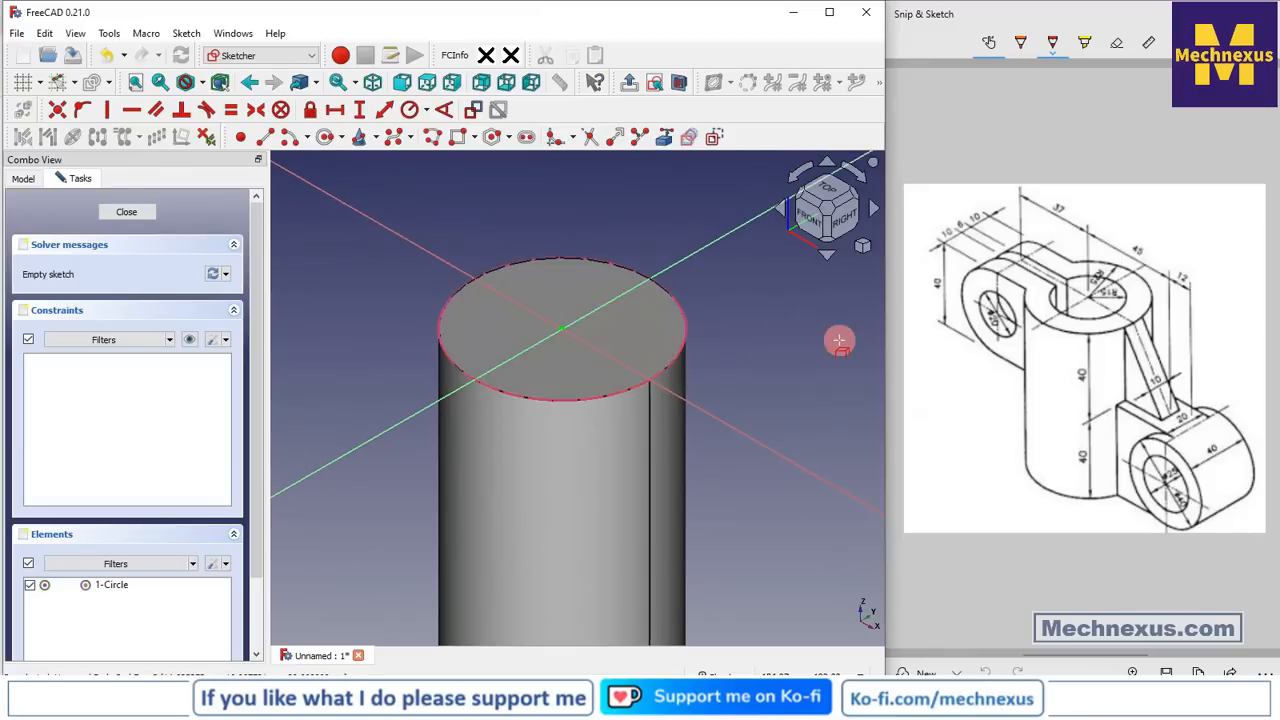
pyautogui.click(825, 190)
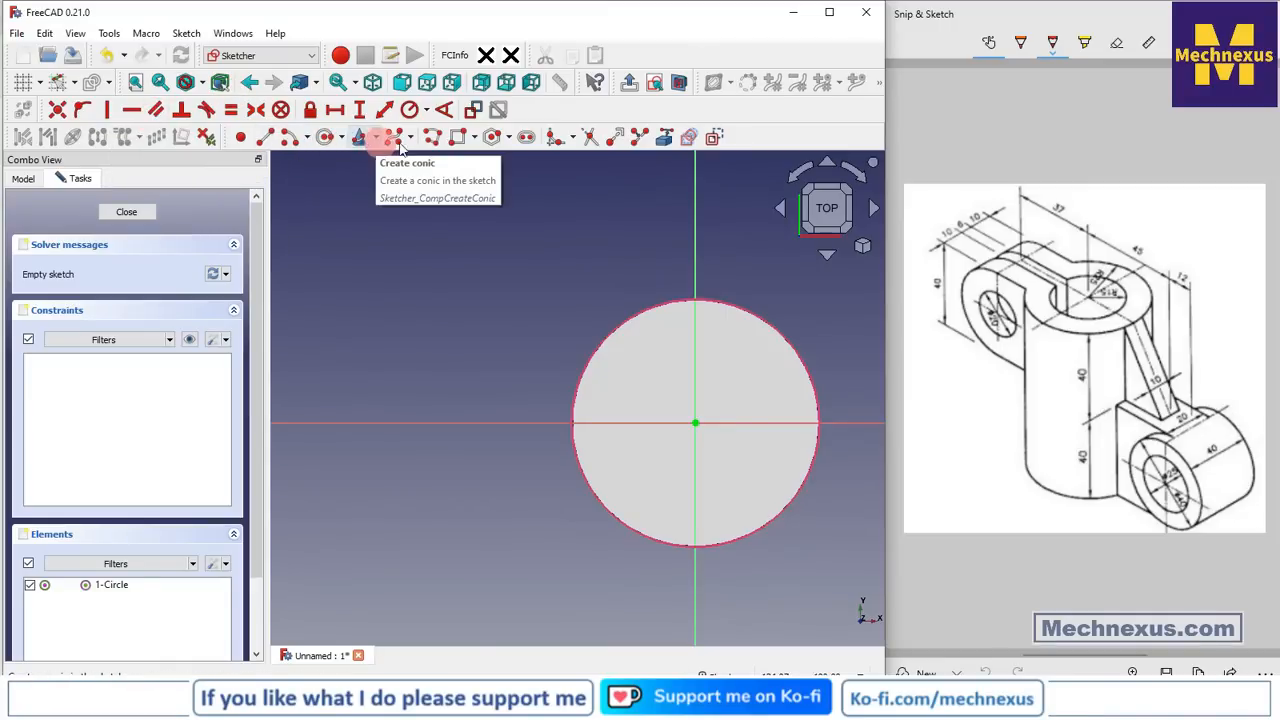
# Draw a rectangle left of the circle and delete its right edge
pyautogui.click(453, 144)
pyautogui.click(390, 357)
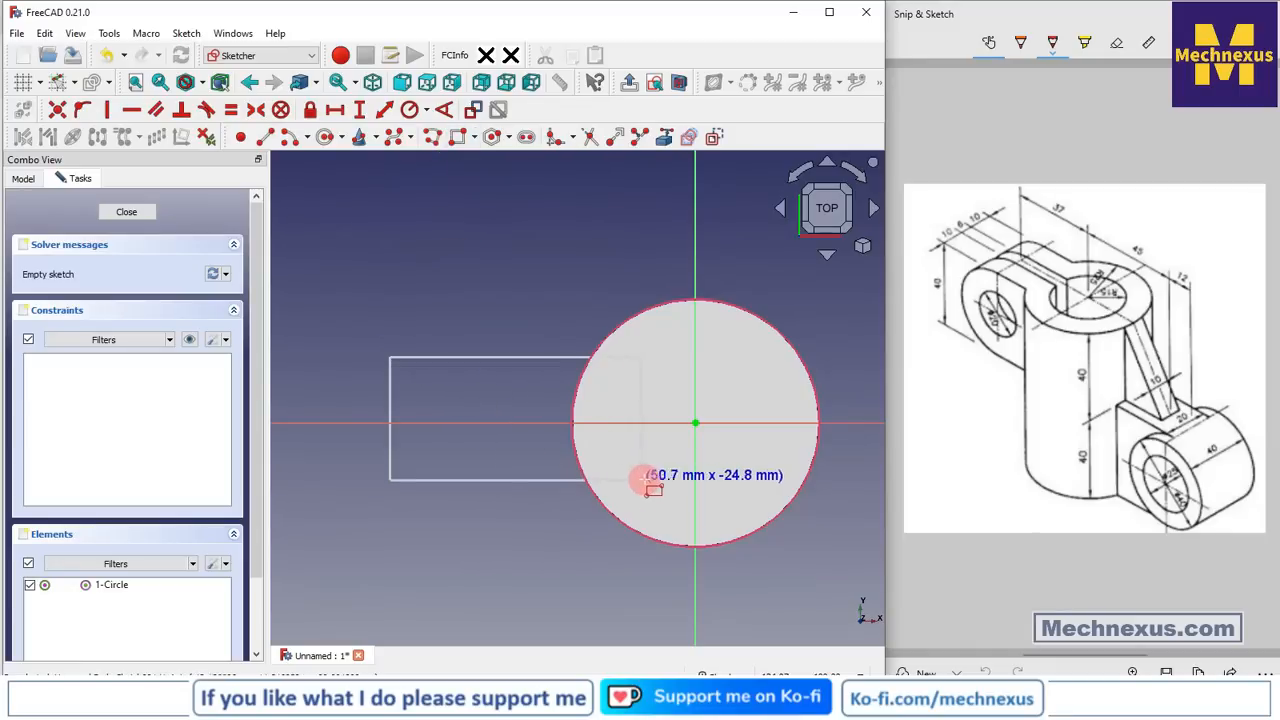
pyautogui.click(639, 477)
pyautogui.scroll(4, 612, 450)
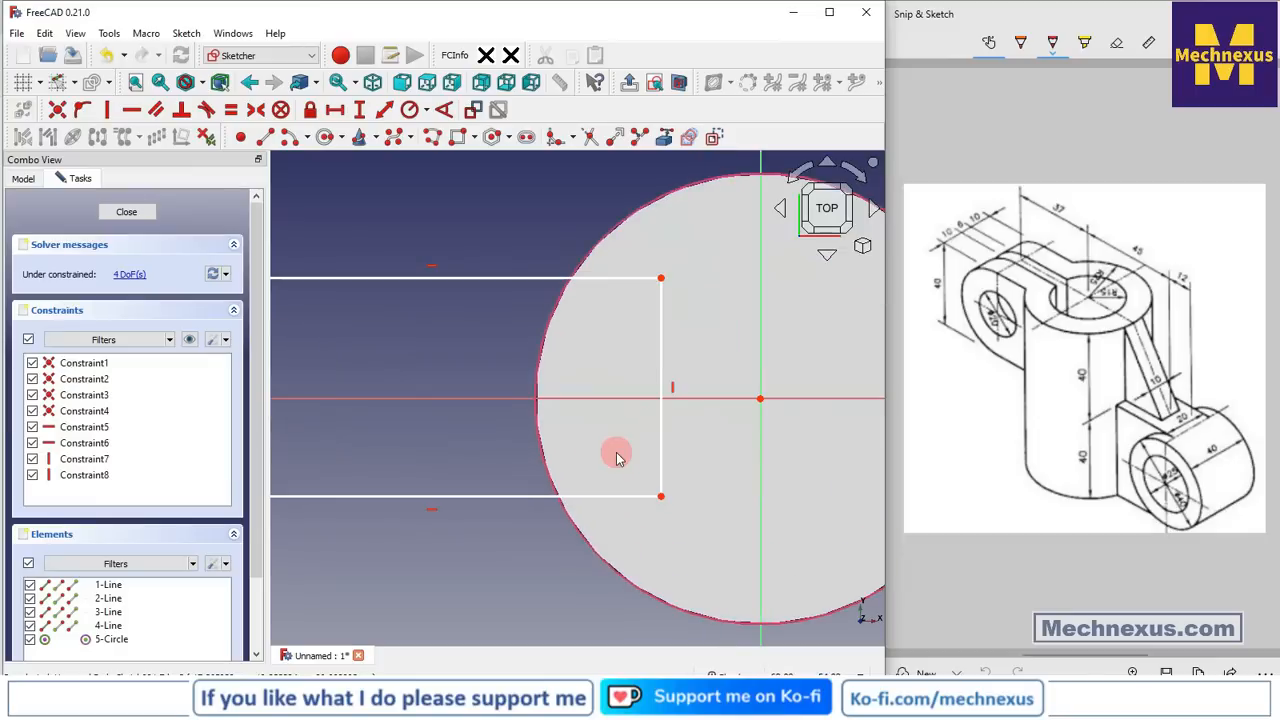
pyautogui.click(661, 458)
pyautogui.press('Delete')
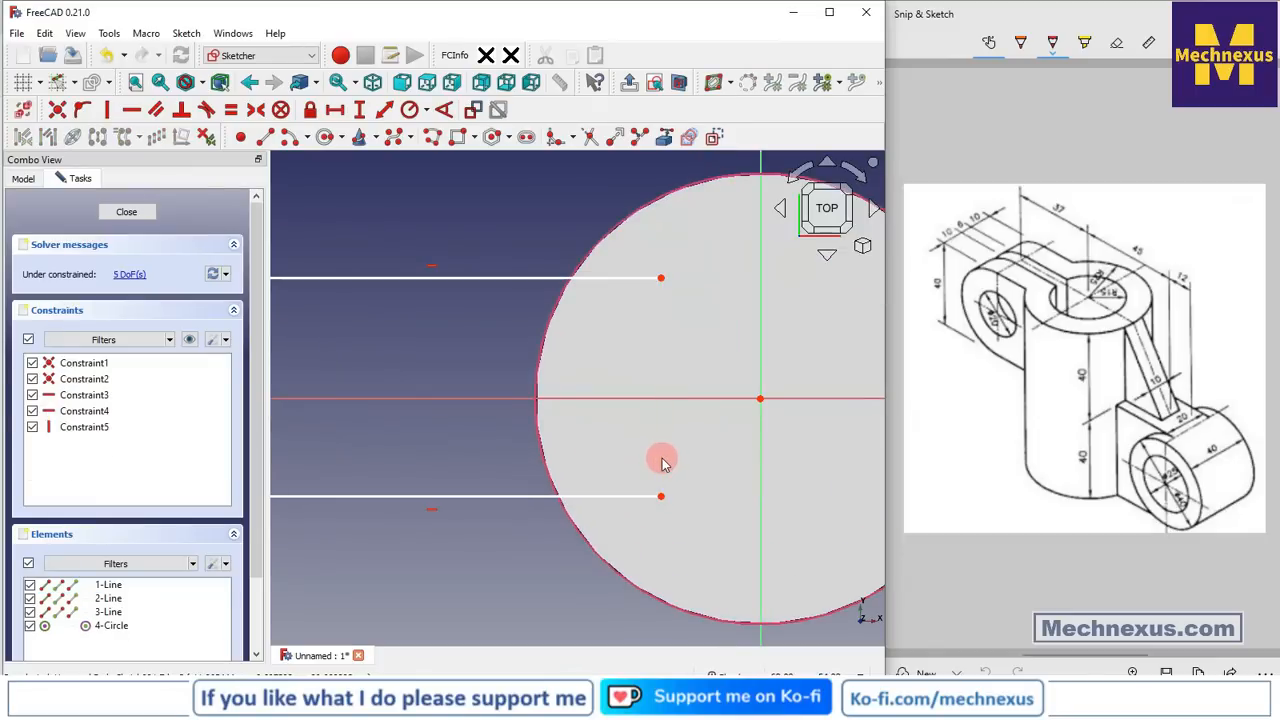
# Attach the top and bottom lines' right endpoints onto the reference circle
pyautogui.click(661, 496)
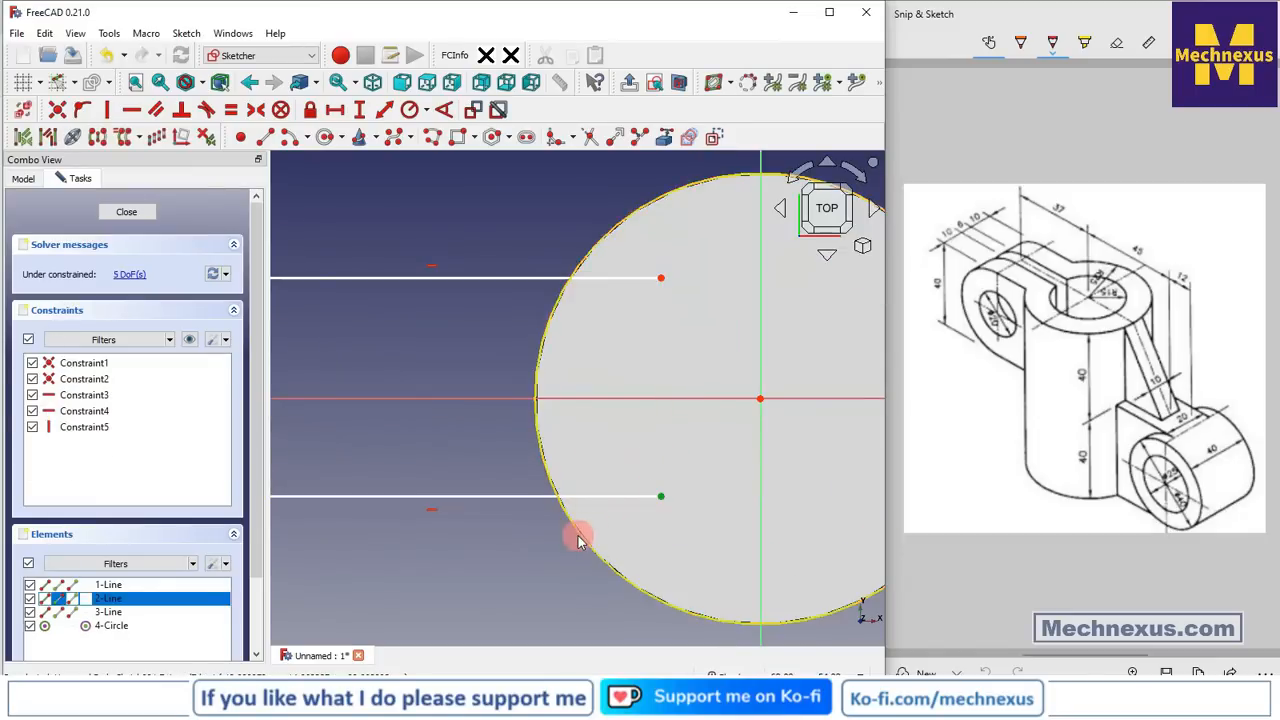
pyautogui.click(578, 538)
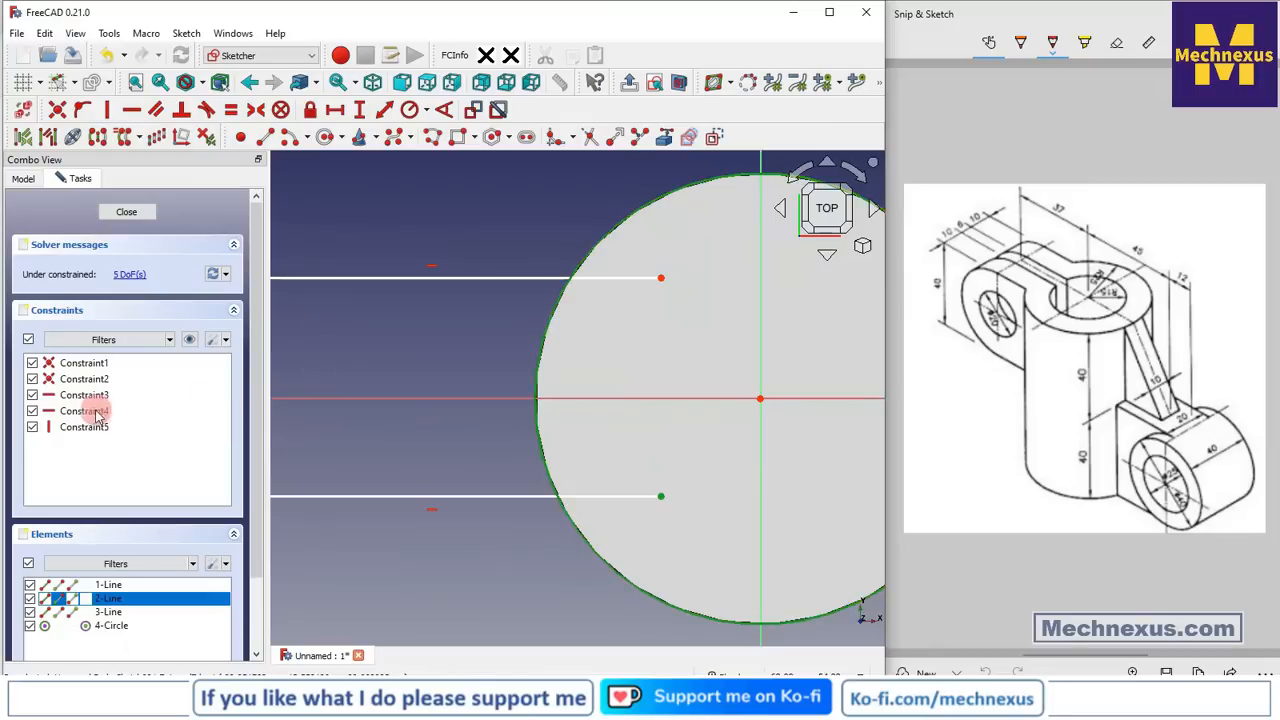
pyautogui.click(82, 109)
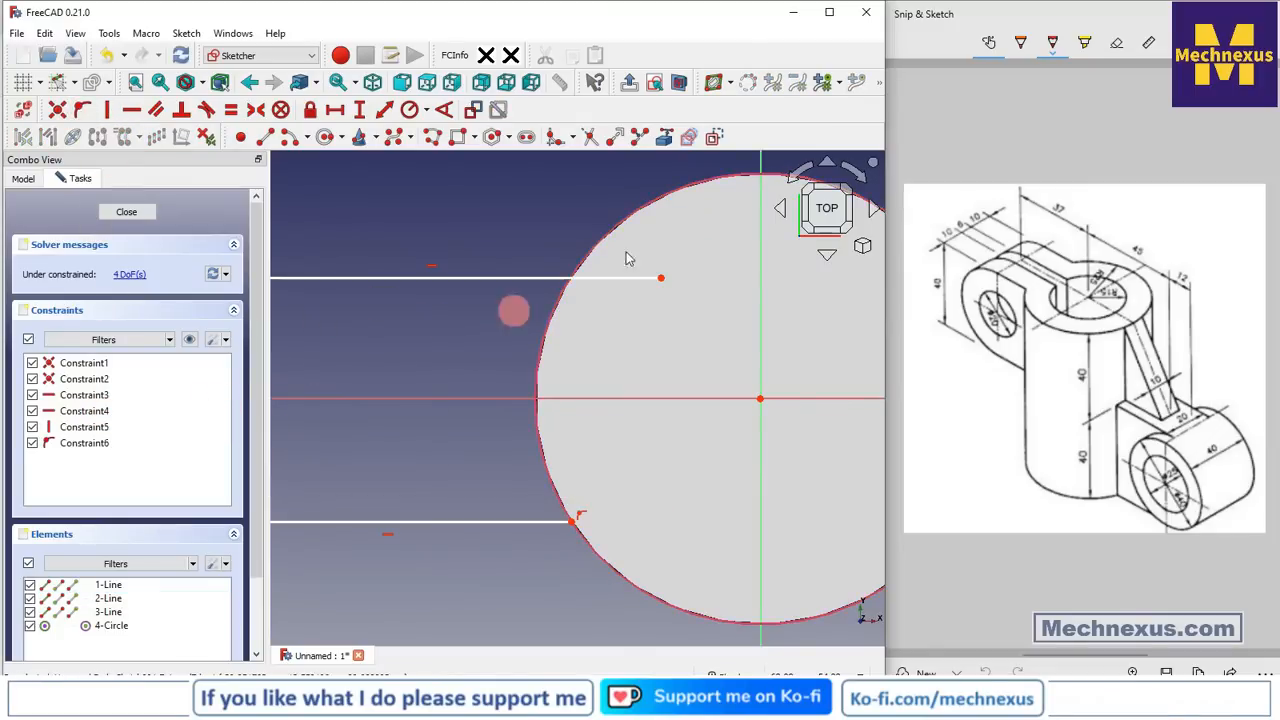
pyautogui.click(661, 277)
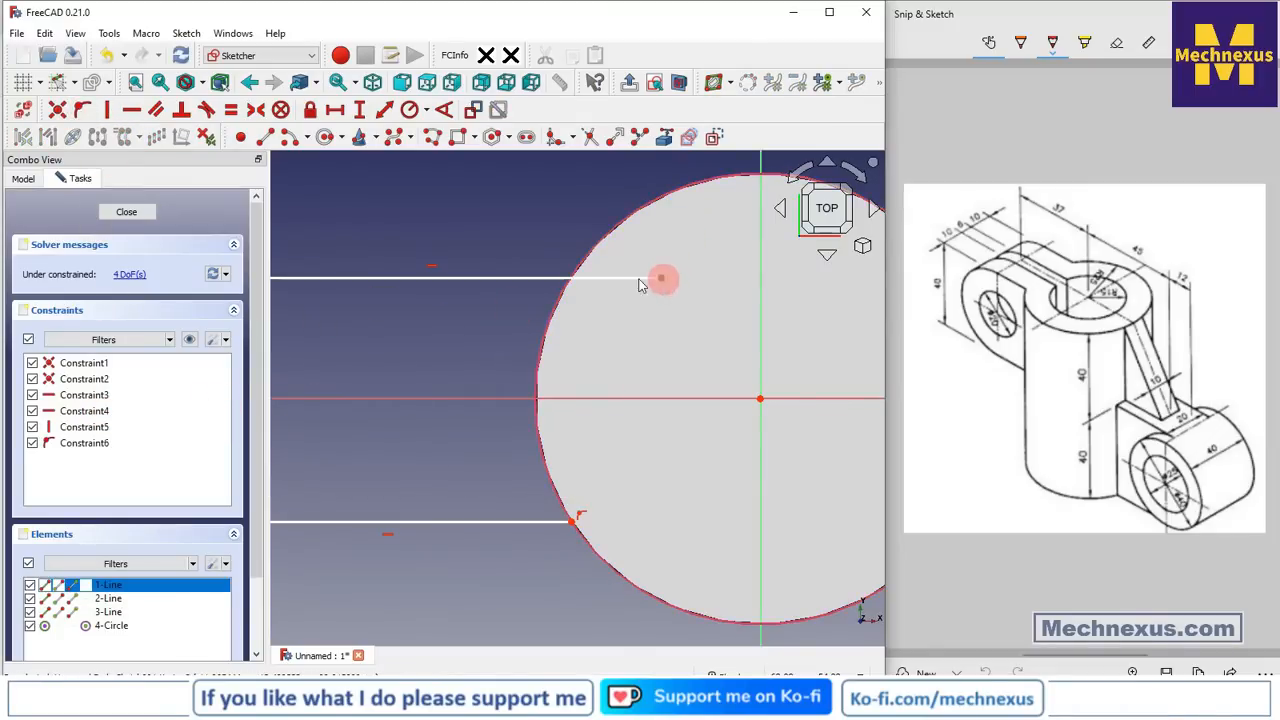
pyautogui.click(565, 296)
pyautogui.click(82, 109)
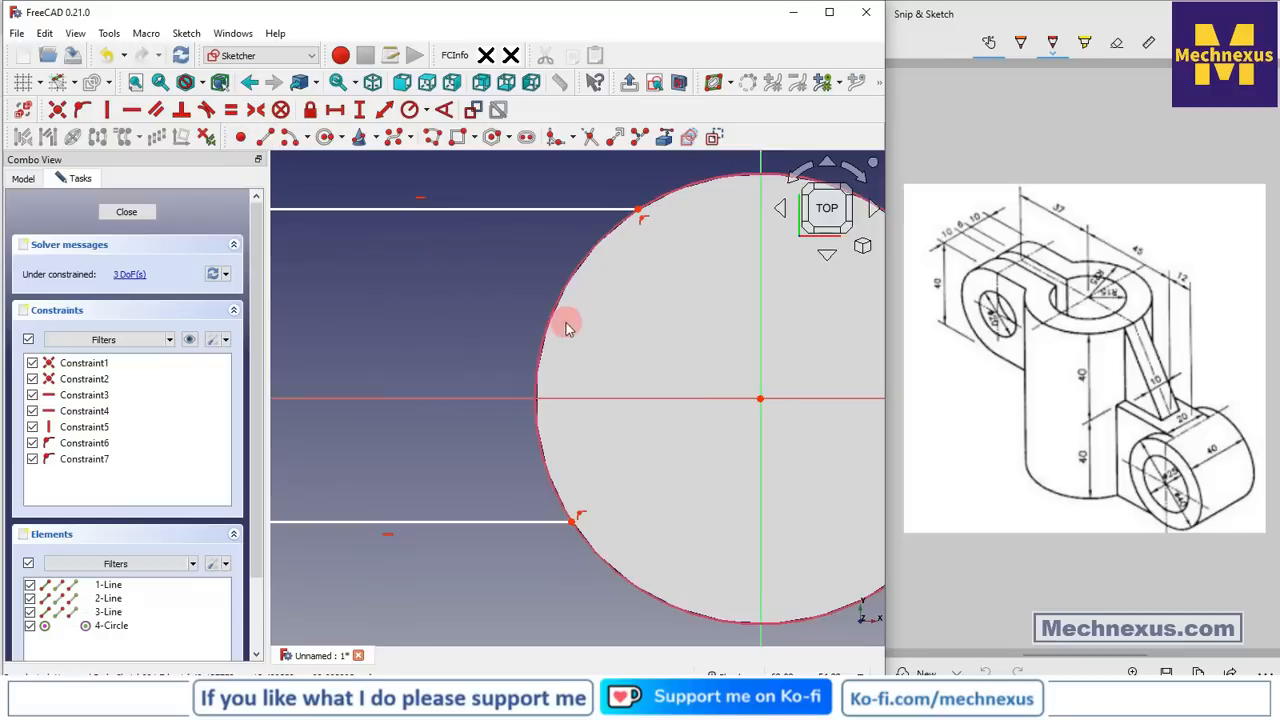
pyautogui.scroll(-4, 565, 328)
pyautogui.scroll(2, 466, 400)
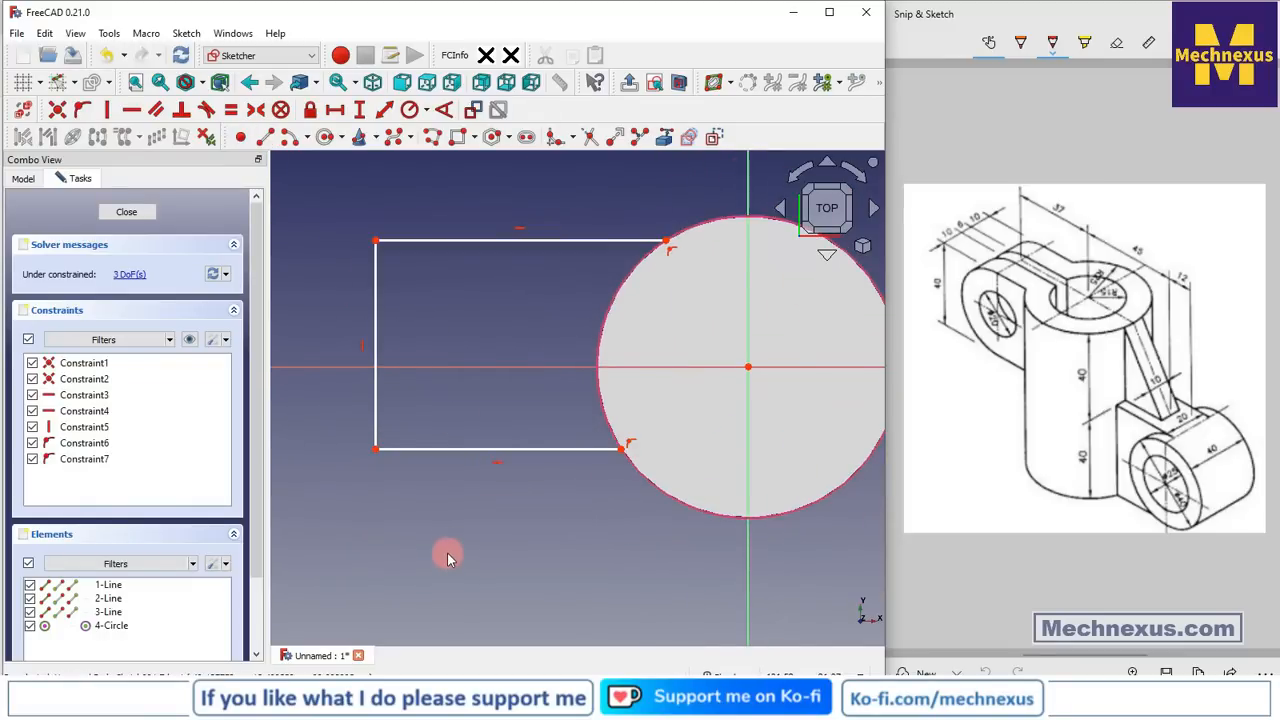
pyautogui.scroll(1, 447, 553)
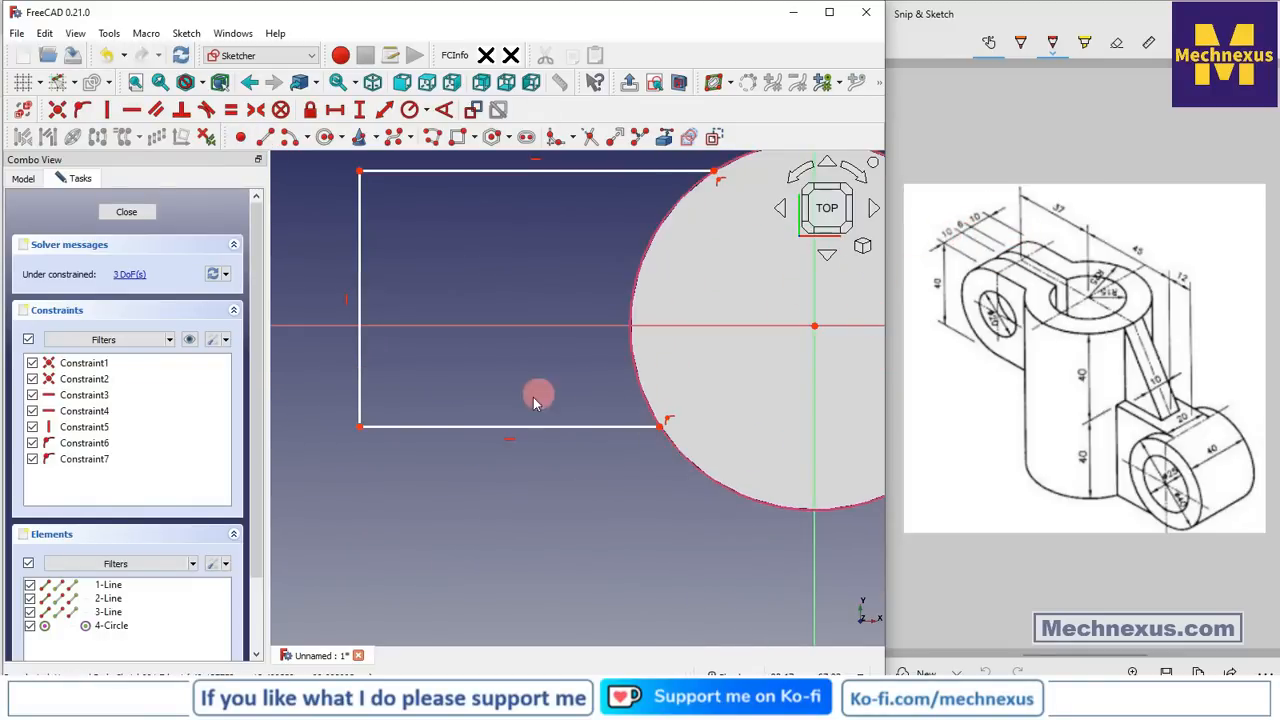
pyautogui.scroll(-2, 537, 394)
pyautogui.scroll(1, 509, 409)
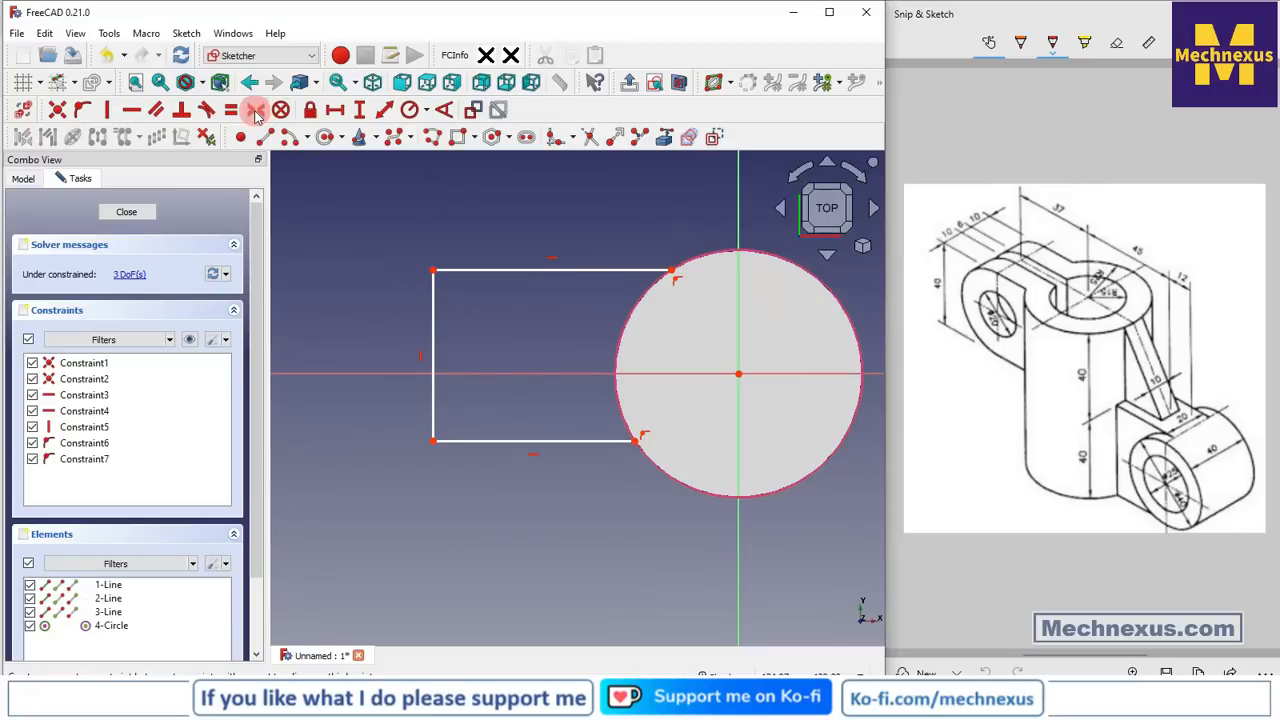
# Make the arm's two left corners symmetric about the horizontal axis
pyautogui.click(256, 112)
pyautogui.click(433, 271)
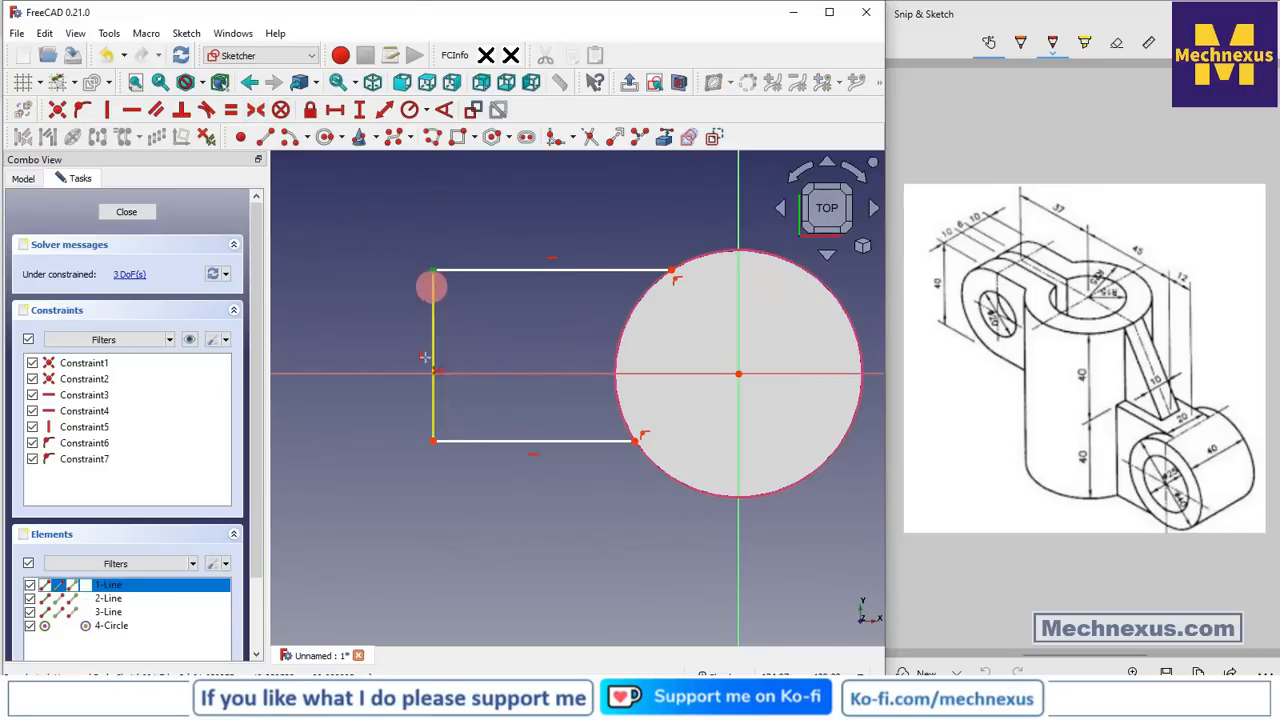
pyautogui.click(434, 441)
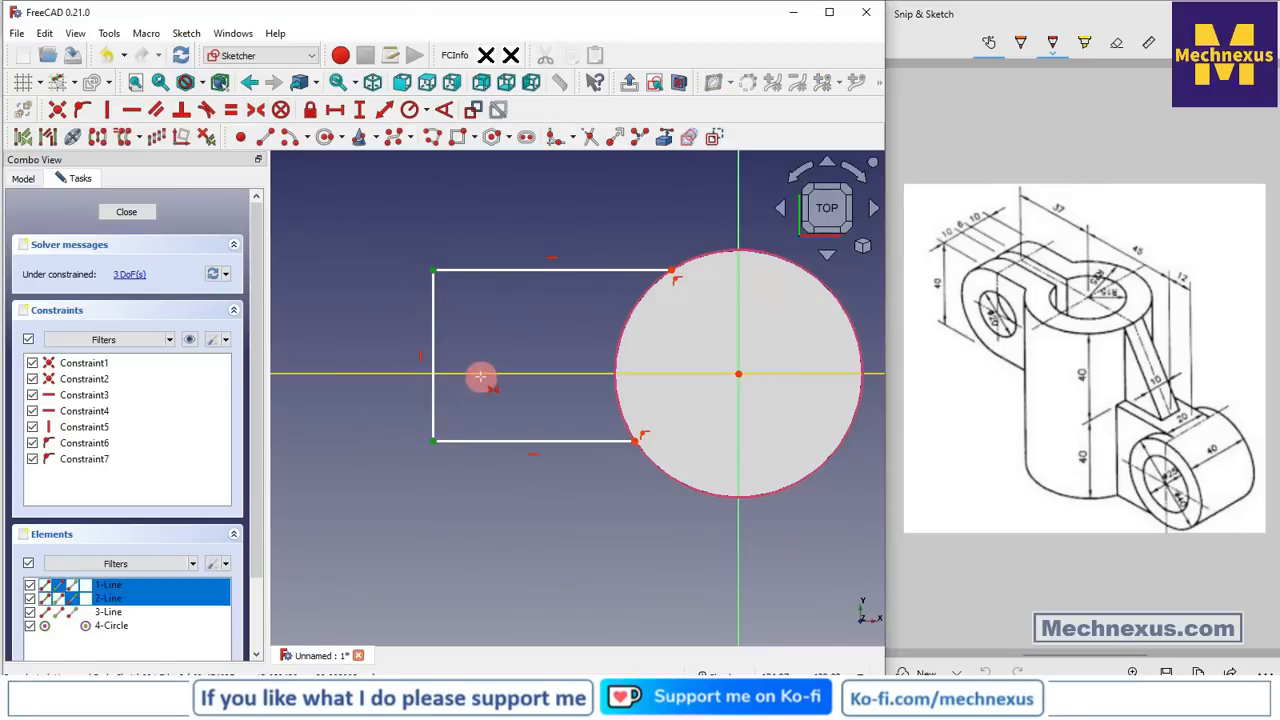
pyautogui.click(480, 374)
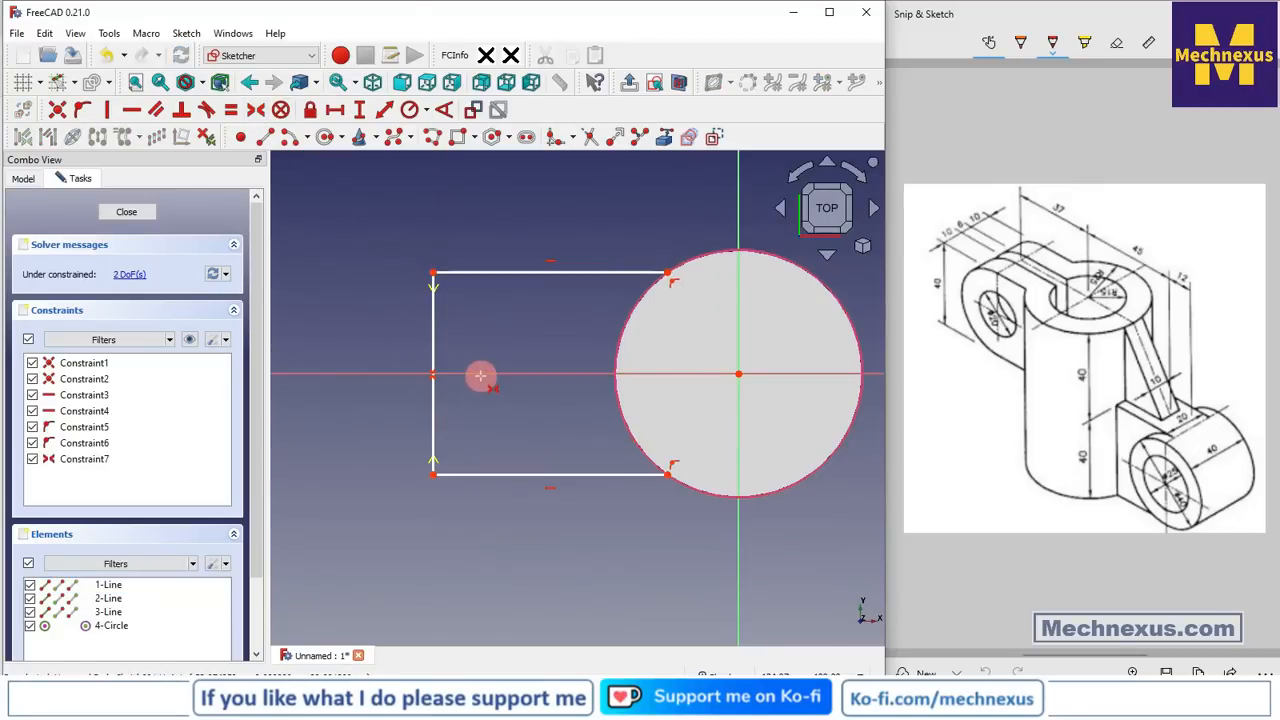
pyautogui.click(359, 112)
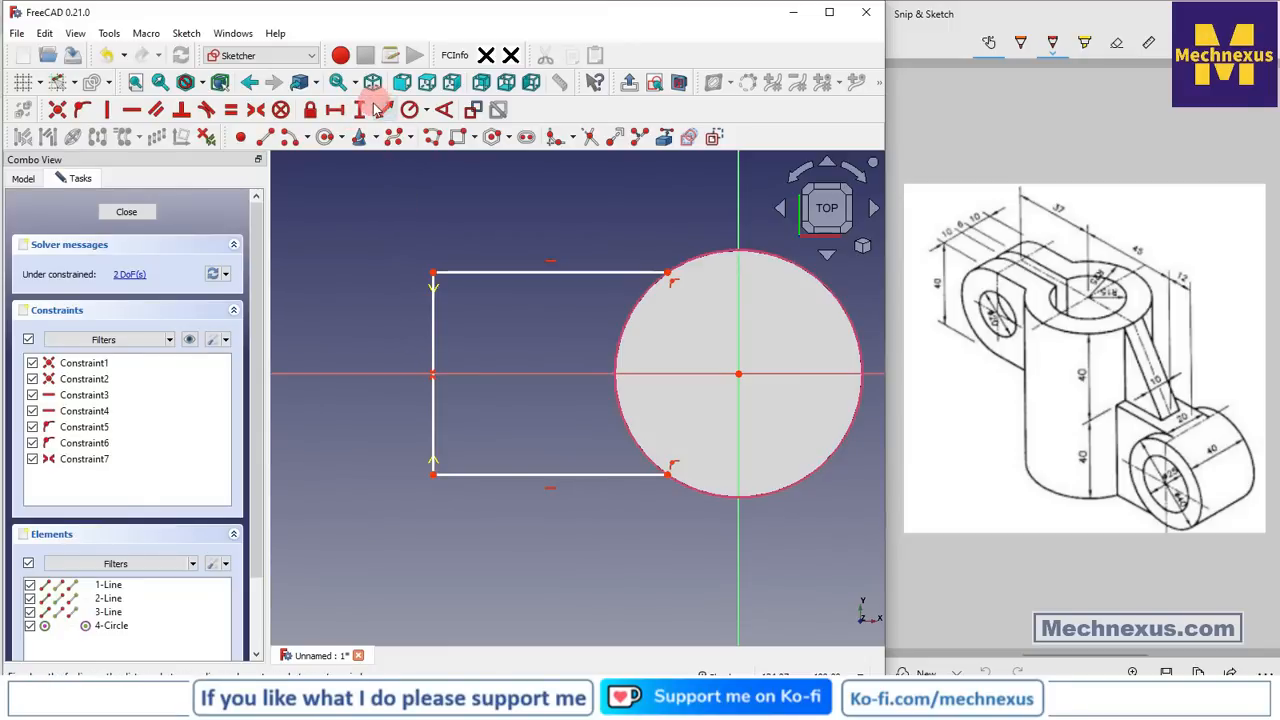
# Dimension the arm's left edge at 26 mm and its distance to the circle centre at 57 mm
pyautogui.click(432, 318)
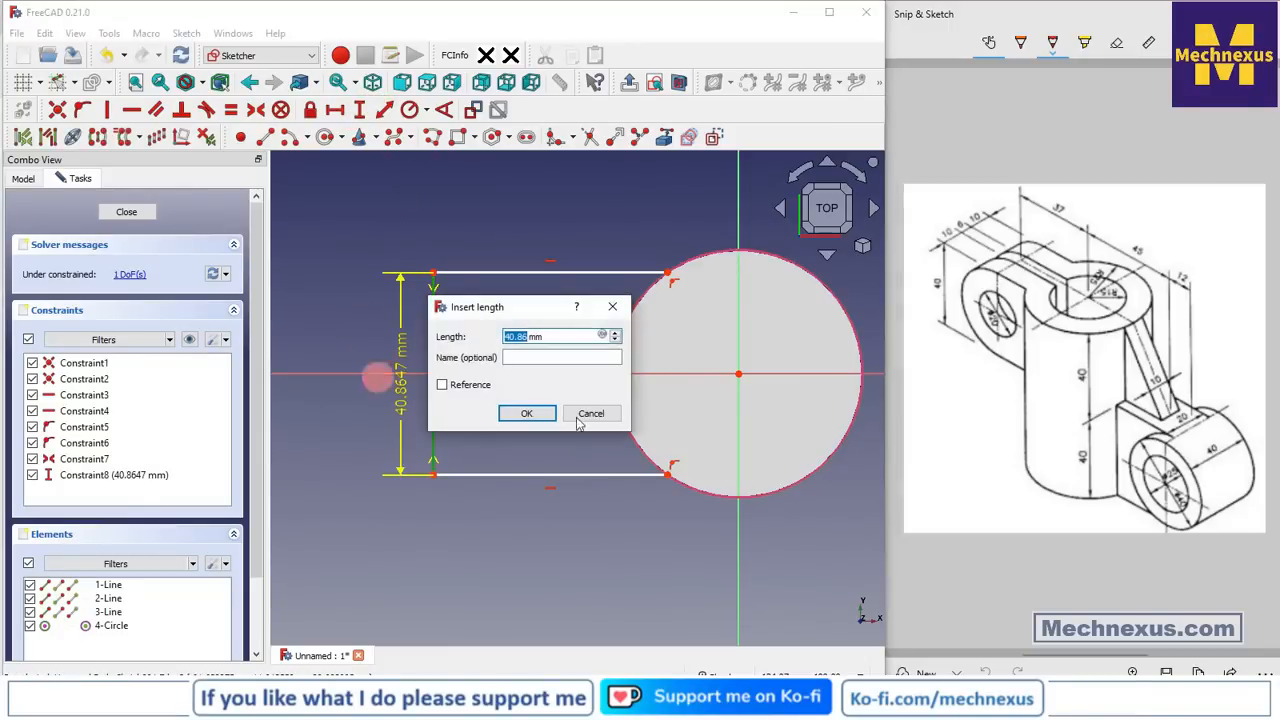
pyautogui.write('26')
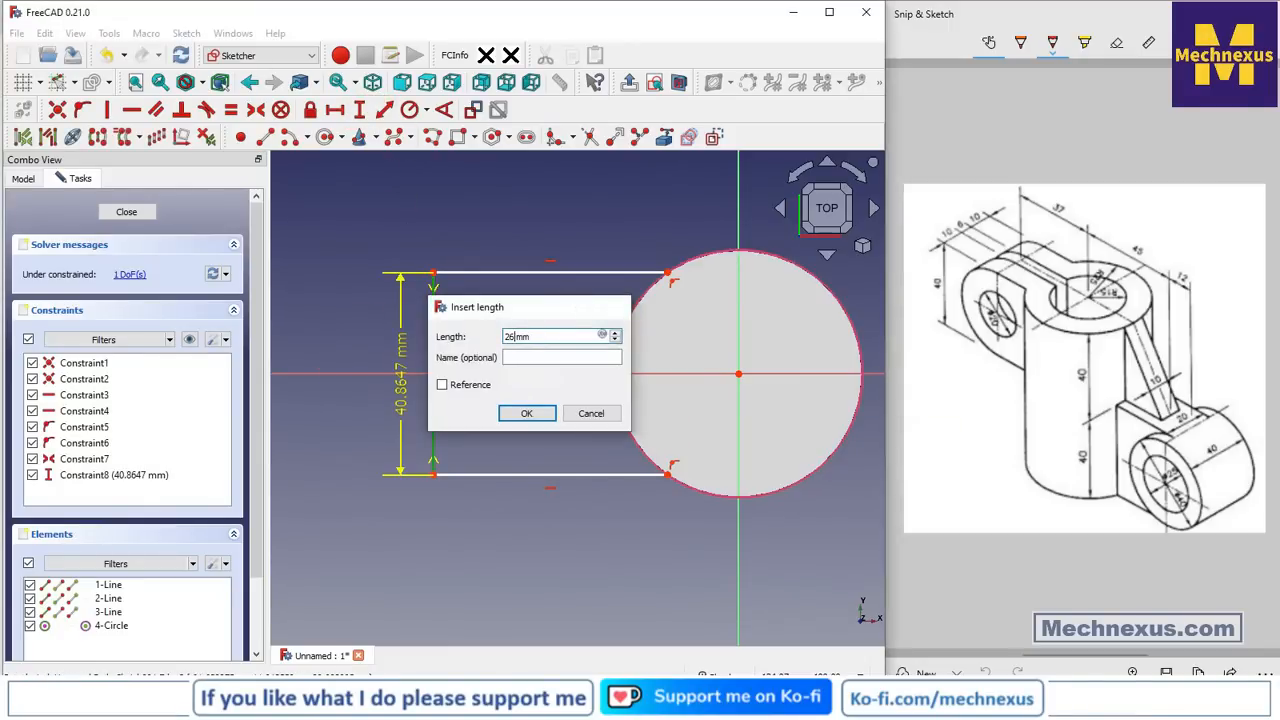
pyautogui.press('Return')
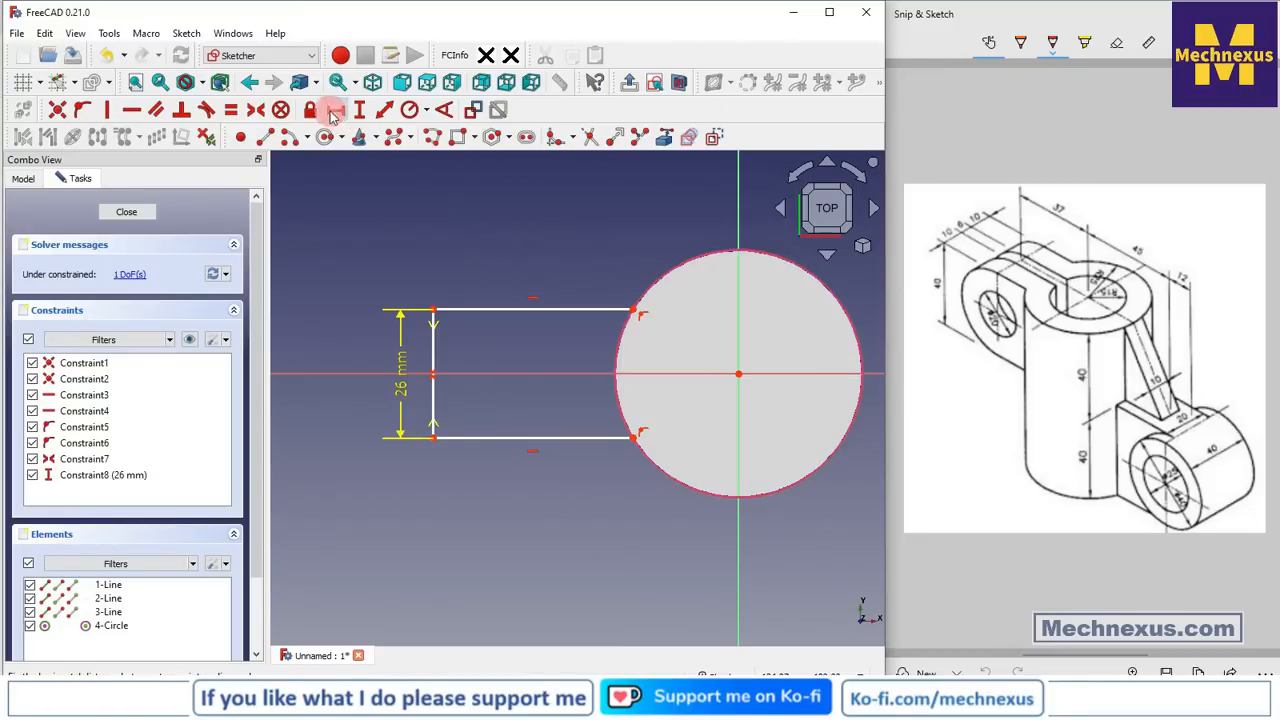
pyautogui.click(434, 309)
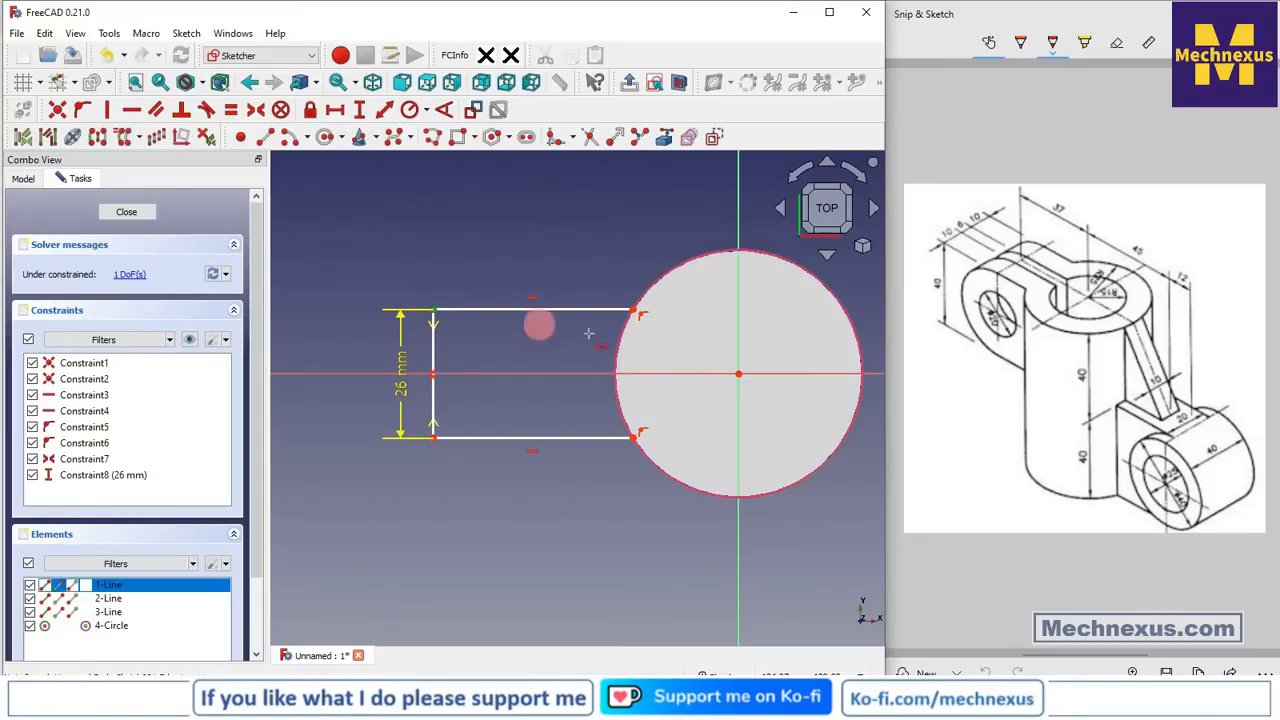
pyautogui.click(740, 381)
pyautogui.write('l')
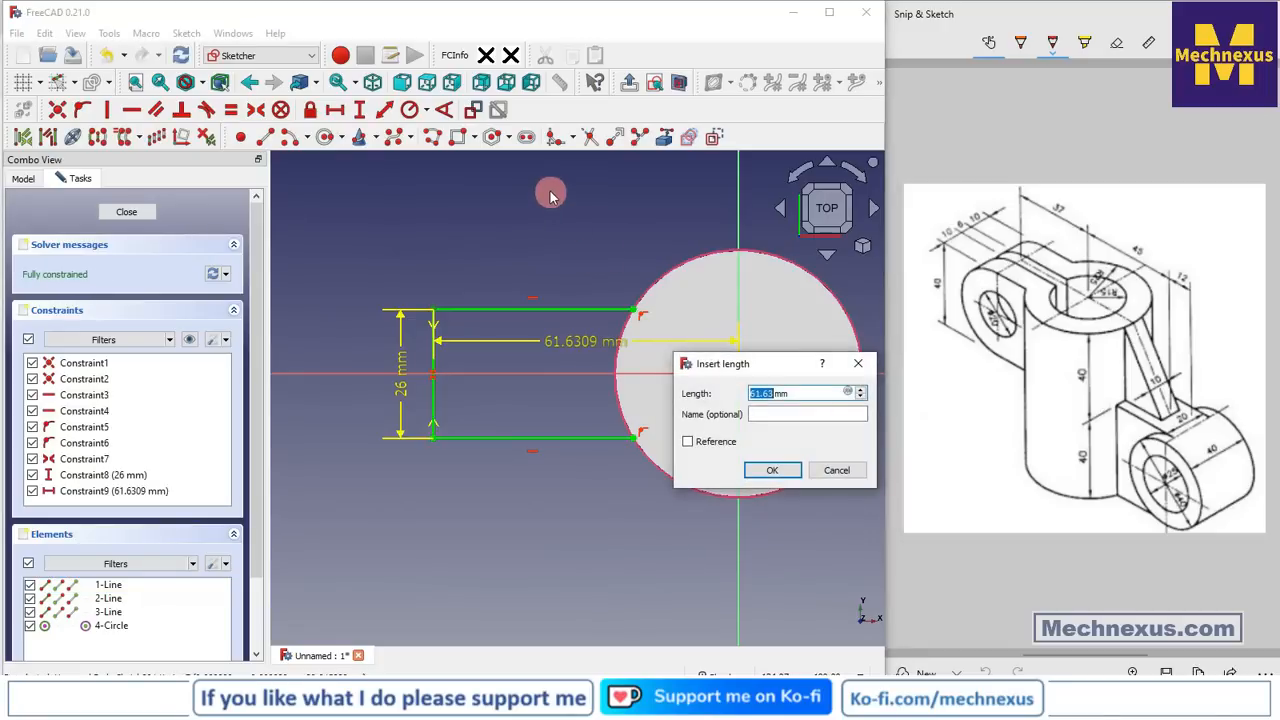
pyautogui.write('57')
pyautogui.press('Return')
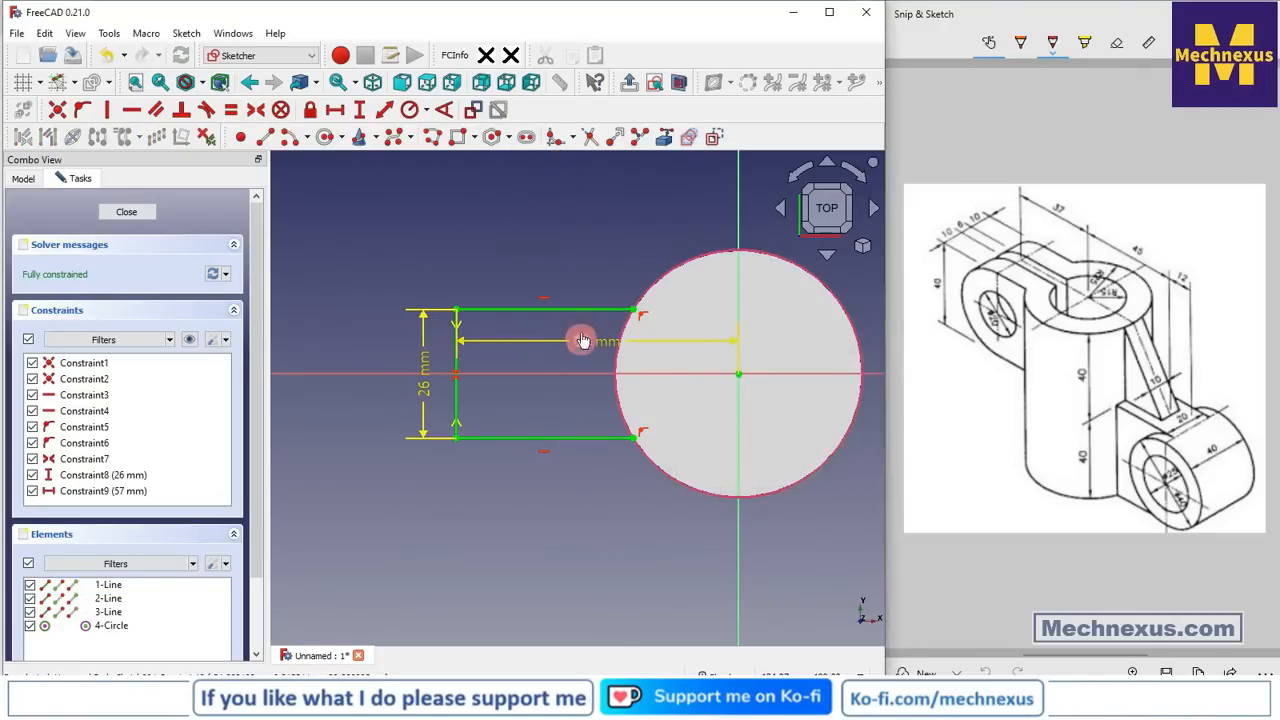
pyautogui.moveTo(583, 340); pyautogui.dragTo(589, 222)
pyautogui.scroll(3, 600, 438)
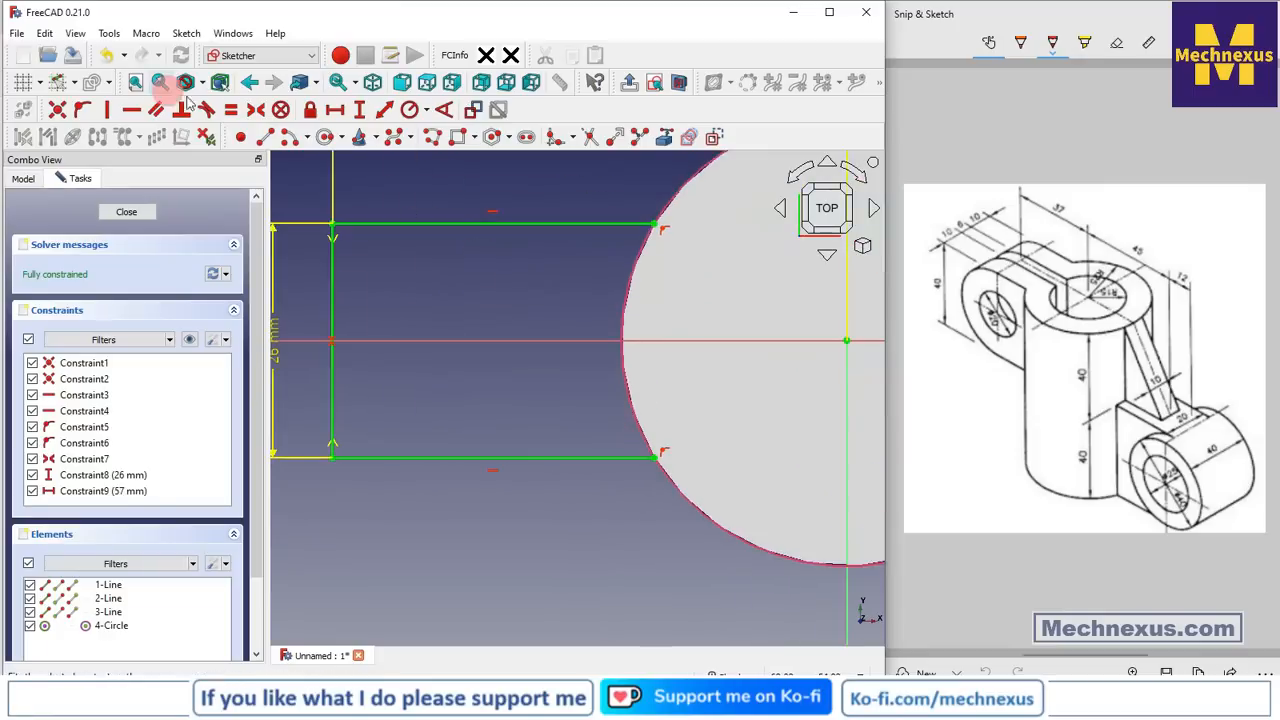
# Close the profile with a three-point arc between the line ends along the circle
pyautogui.click(305, 138)
pyautogui.click(322, 178)
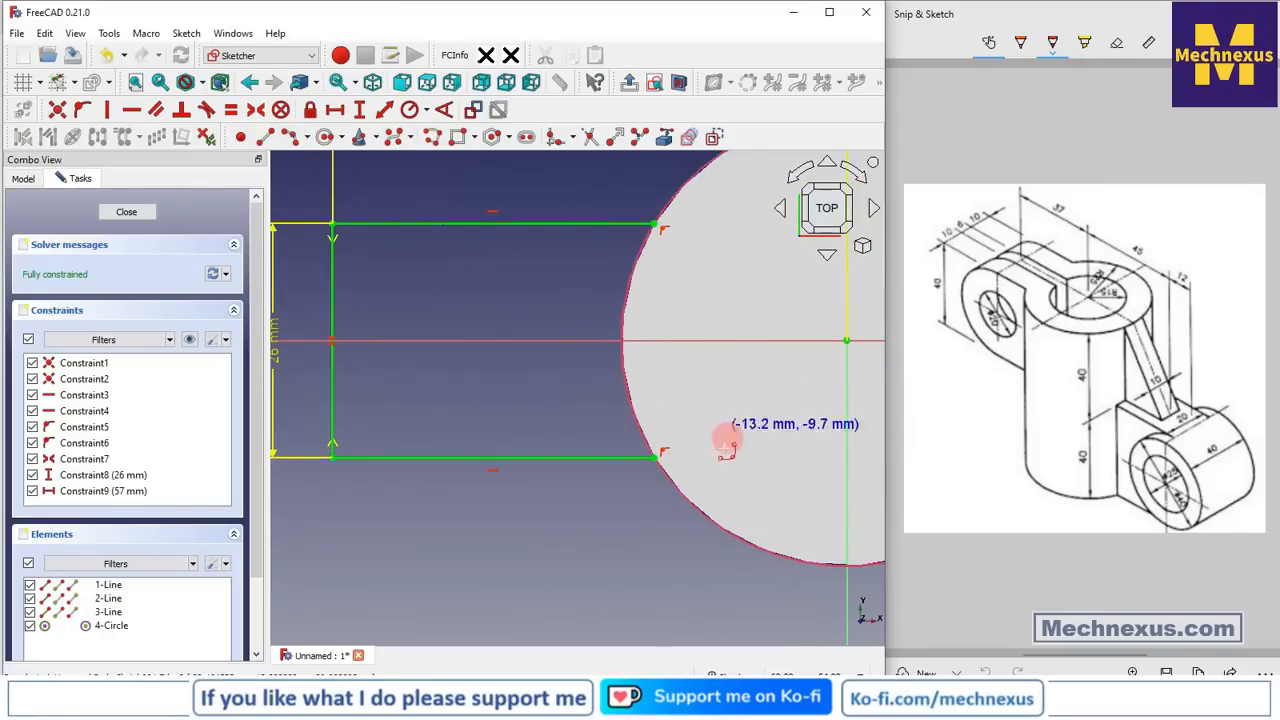
pyautogui.click(656, 460)
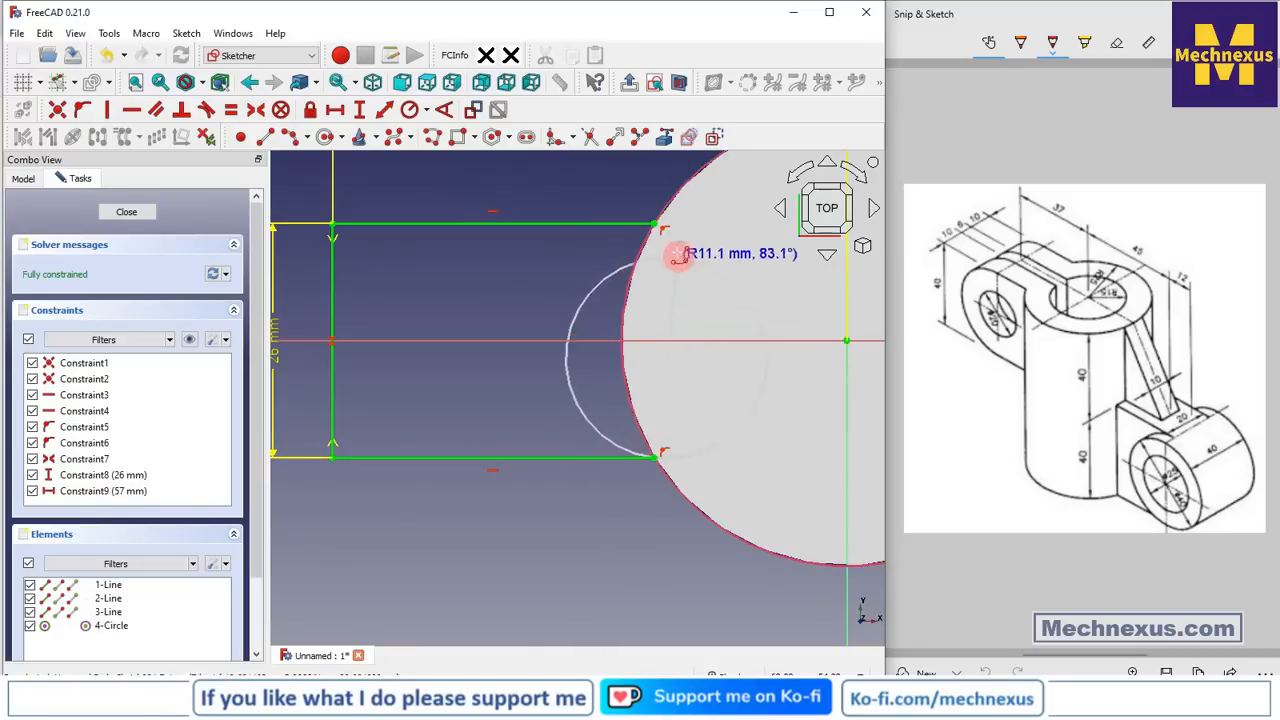
pyautogui.click(655, 224)
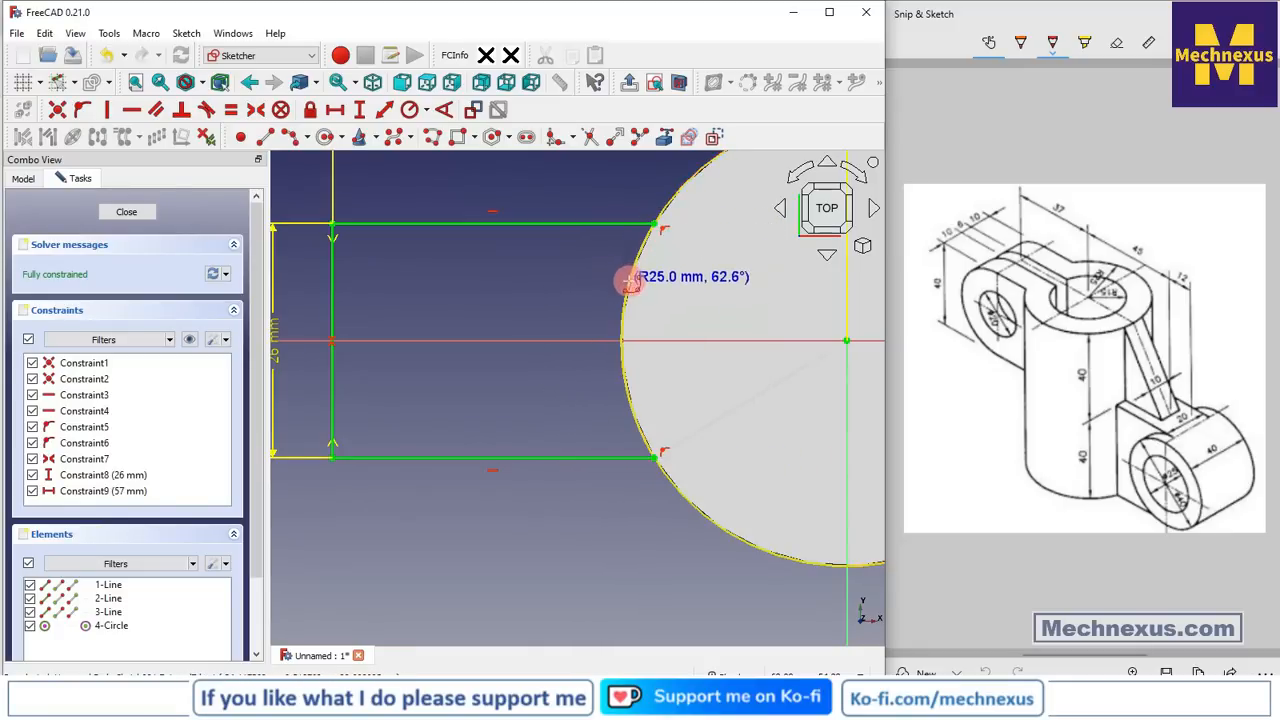
pyautogui.click(628, 275)
pyautogui.scroll(-3, 560, 280)
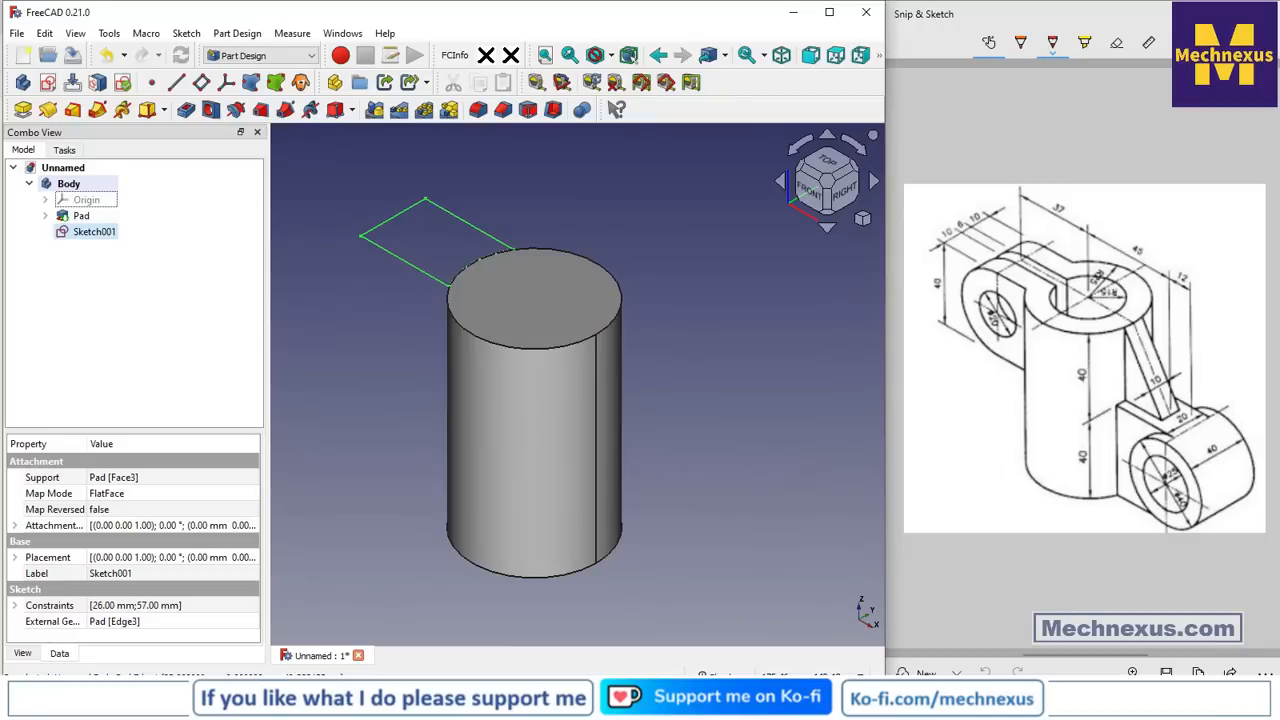
# Pad Sketch001 reversed by 40 mm, growing the arm block downward
pyautogui.click(94, 231)
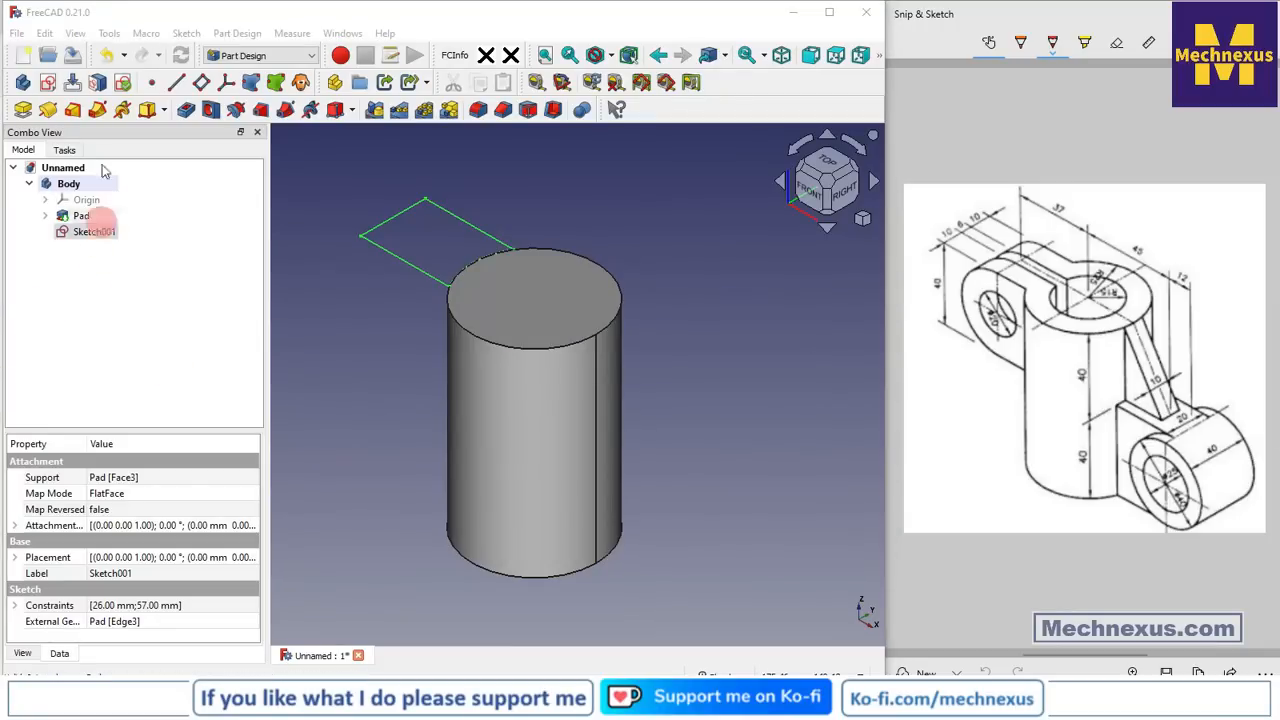
pyautogui.click(23, 109)
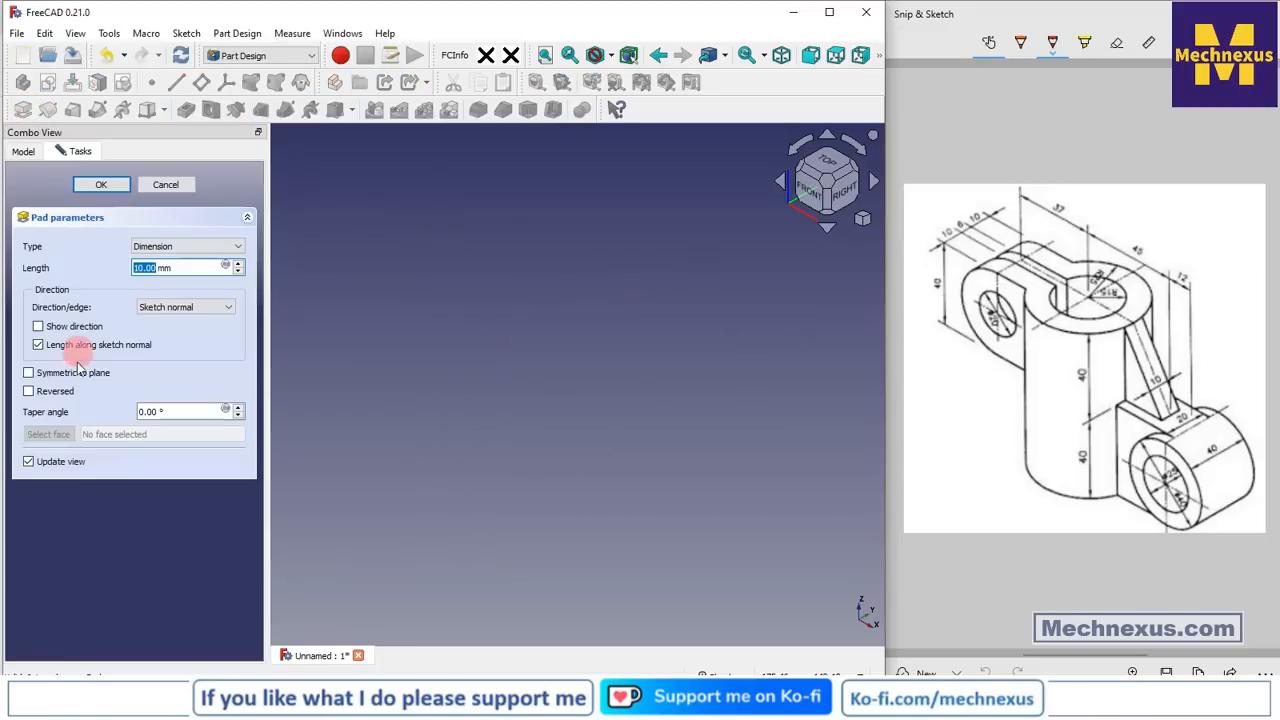
pyautogui.click(28, 391)
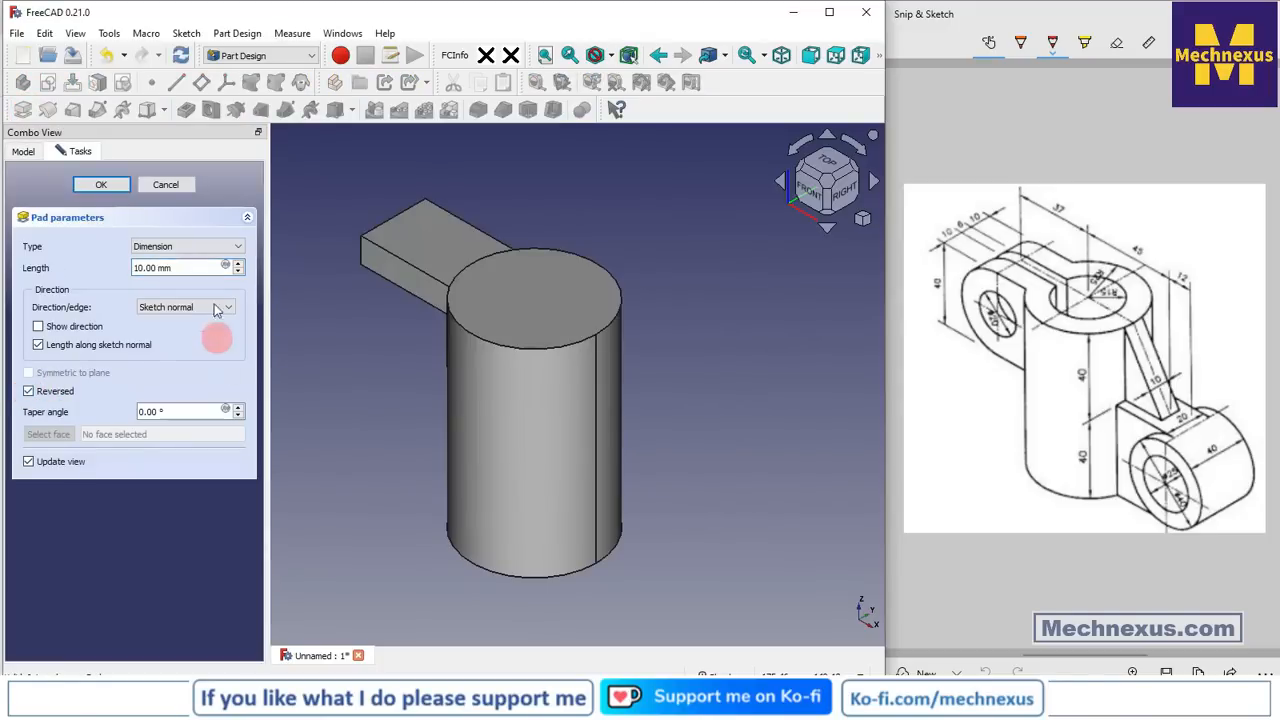
pyautogui.moveTo(148, 258); pyautogui.dragTo(68, 260)
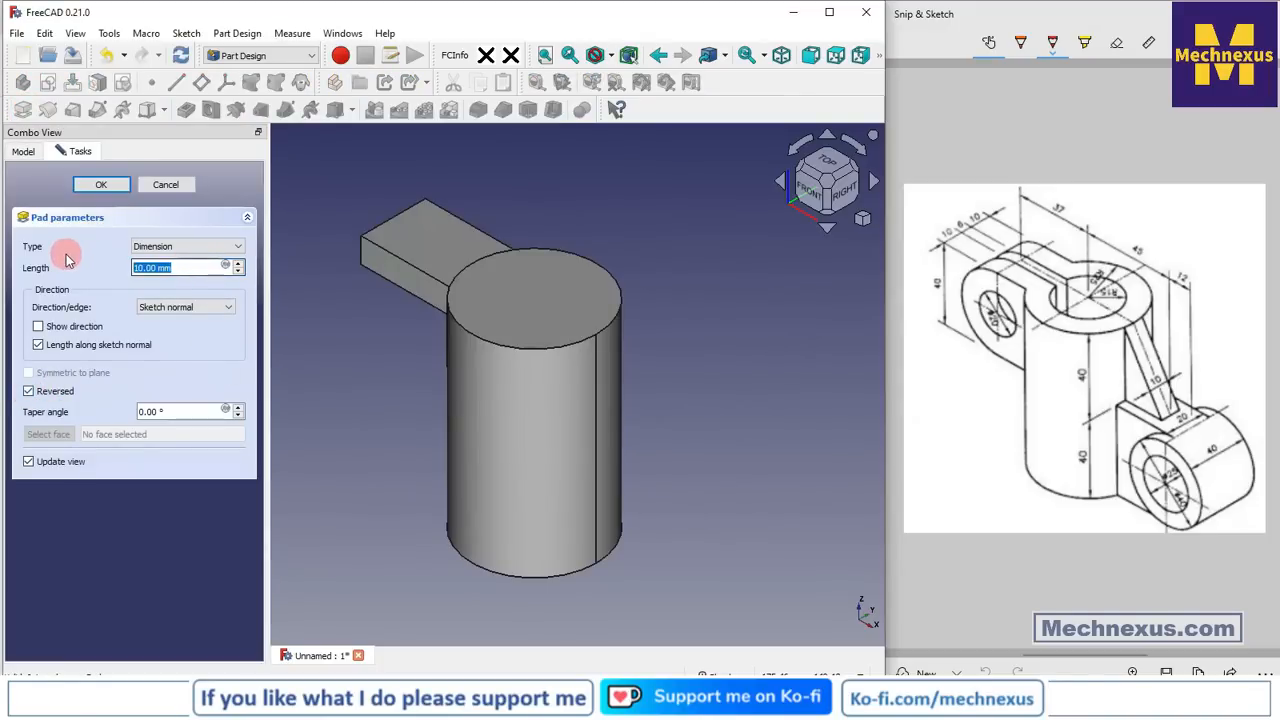
pyautogui.write('40')
pyautogui.click(365, 328)
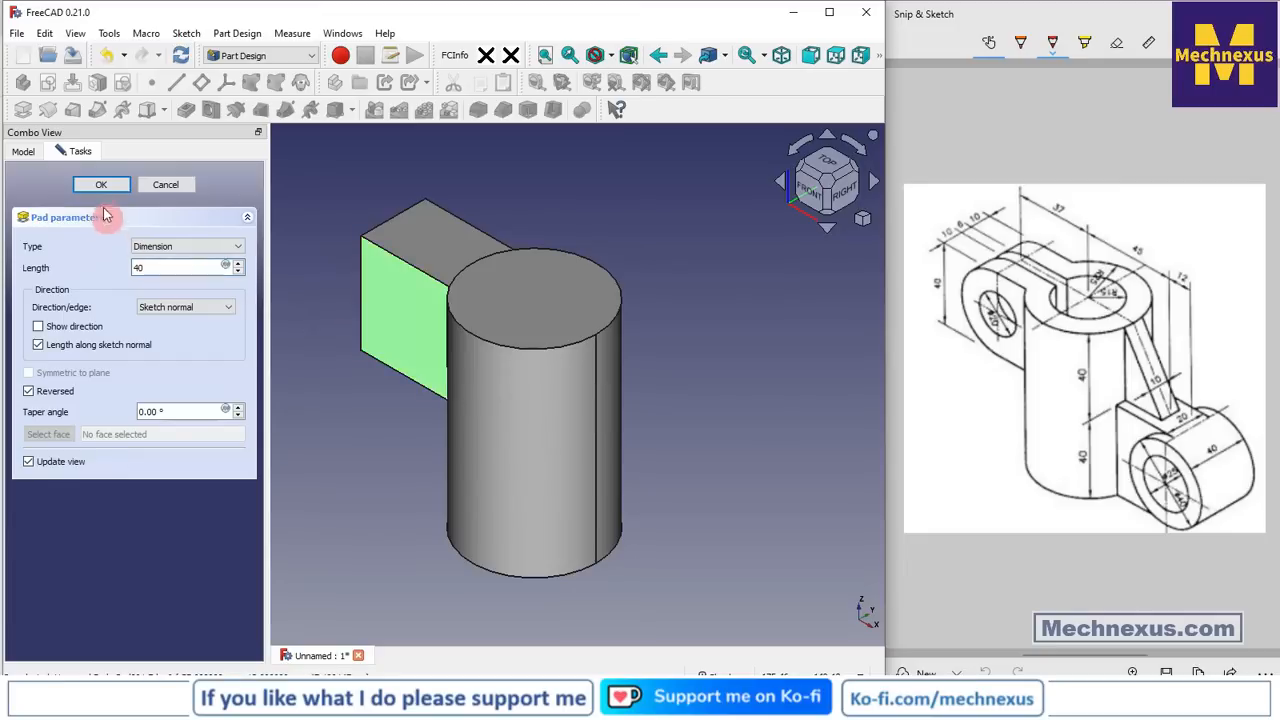
pyautogui.click(101, 186)
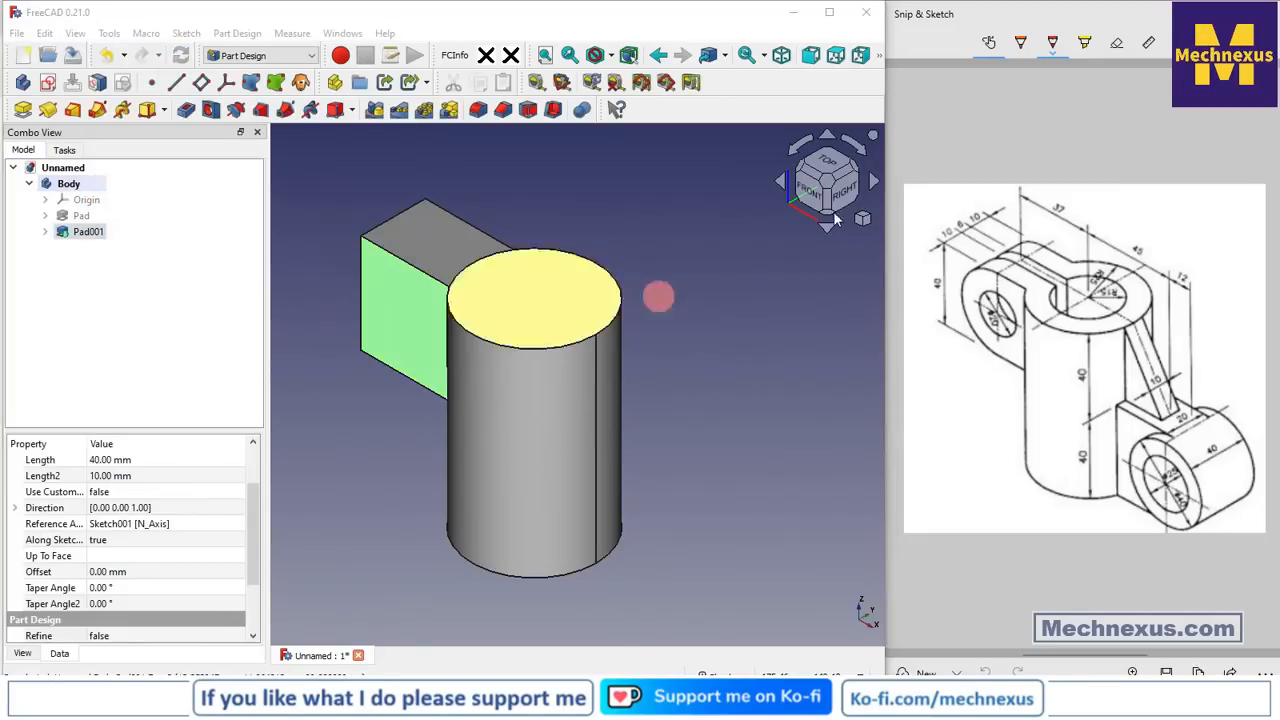
pyautogui.click(346, 214)
# Fillet the arm's outer end edges Edge13 and Edge16 with a 19.99 mm radius
pyautogui.click(478, 110)
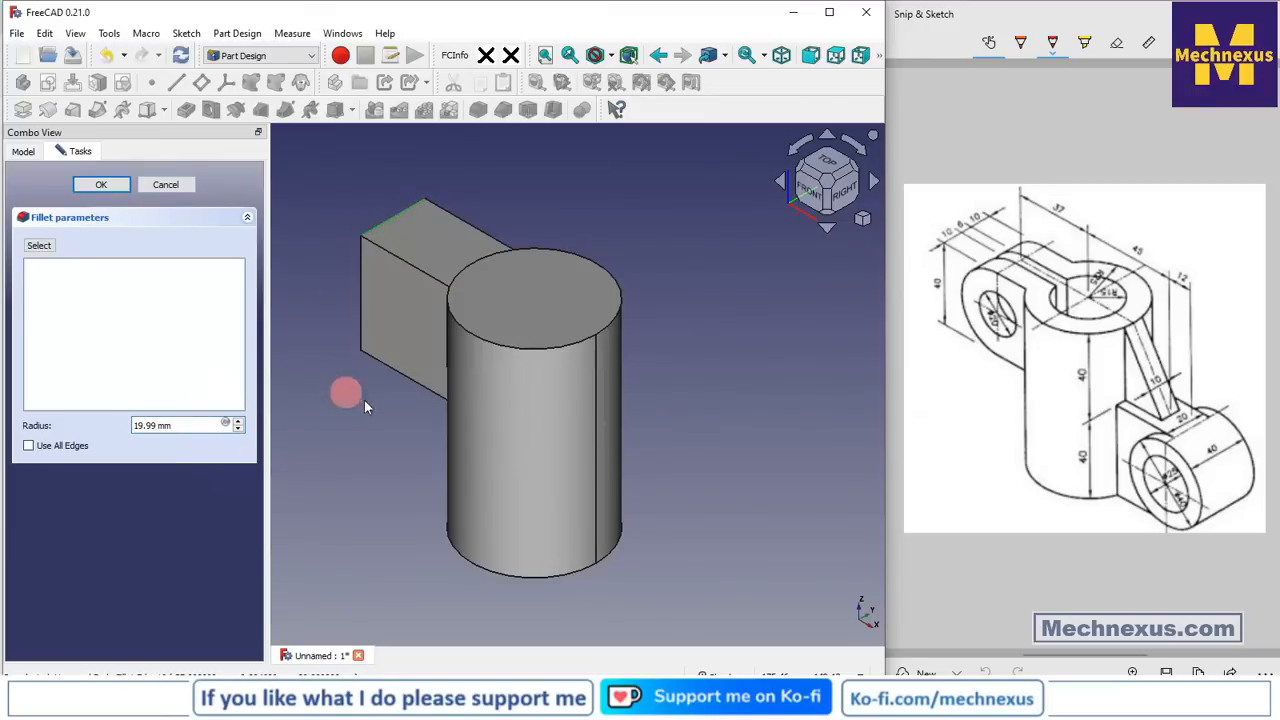
pyautogui.moveTo(364, 400); pyautogui.dragTo(406, 309, button='middle')
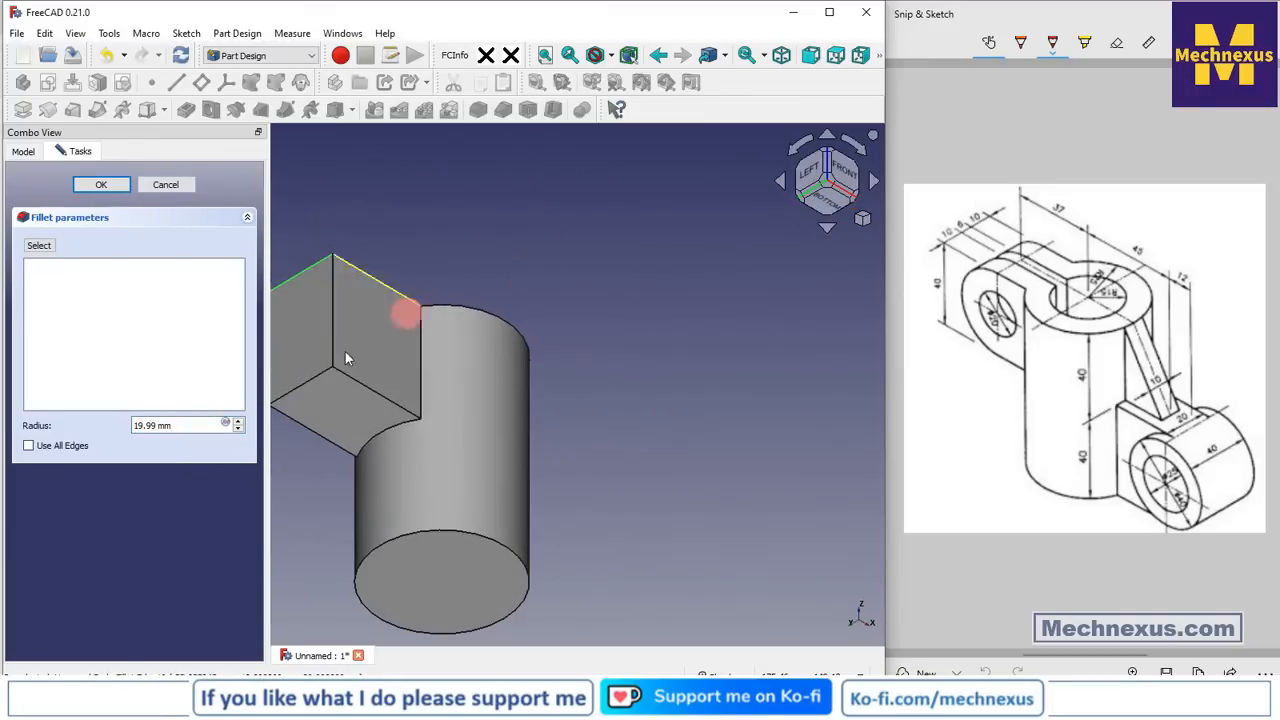
pyautogui.click(301, 388)
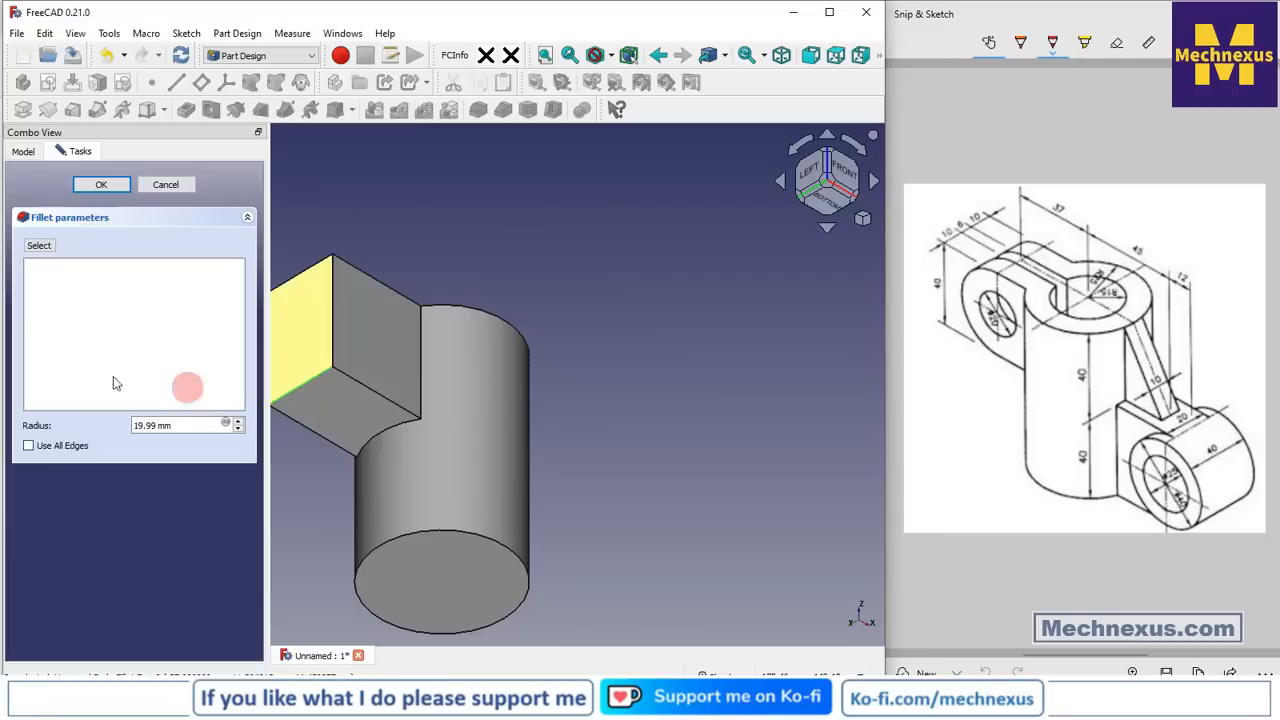
pyautogui.click(40, 246)
pyautogui.click(302, 385)
pyautogui.click(295, 255)
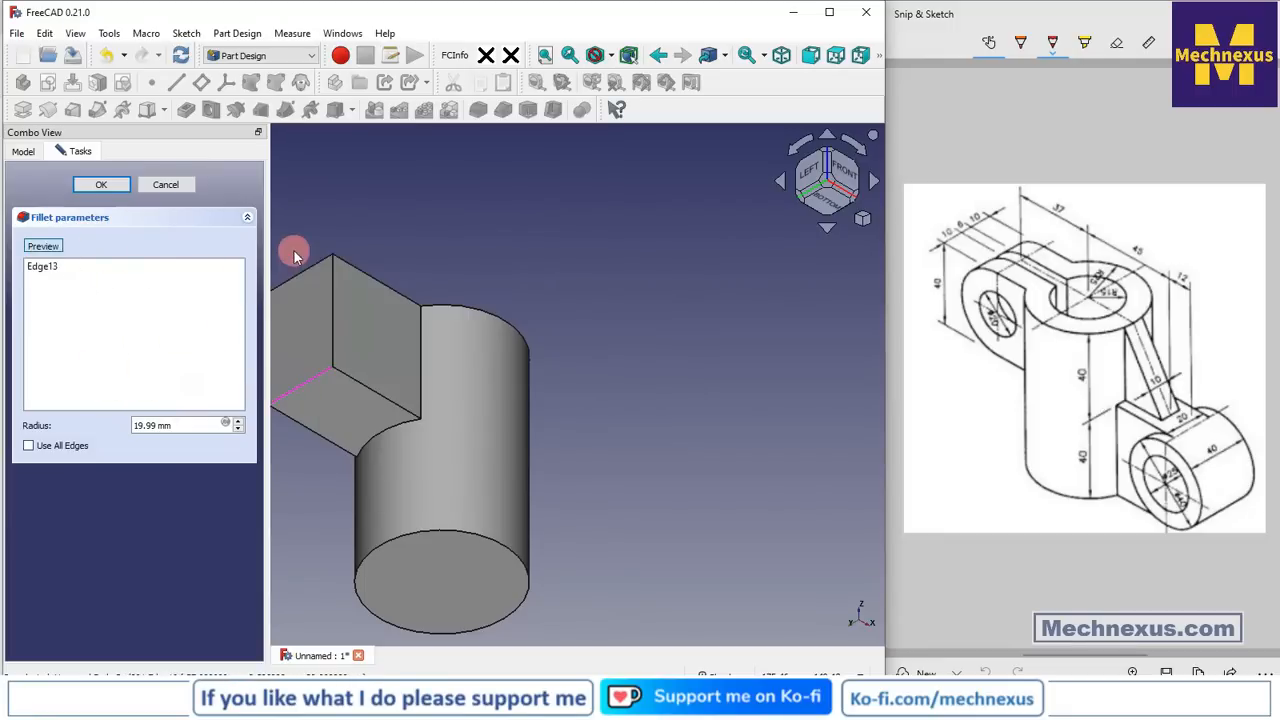
pyautogui.click(306, 269)
pyautogui.scroll(-2, 697, 403)
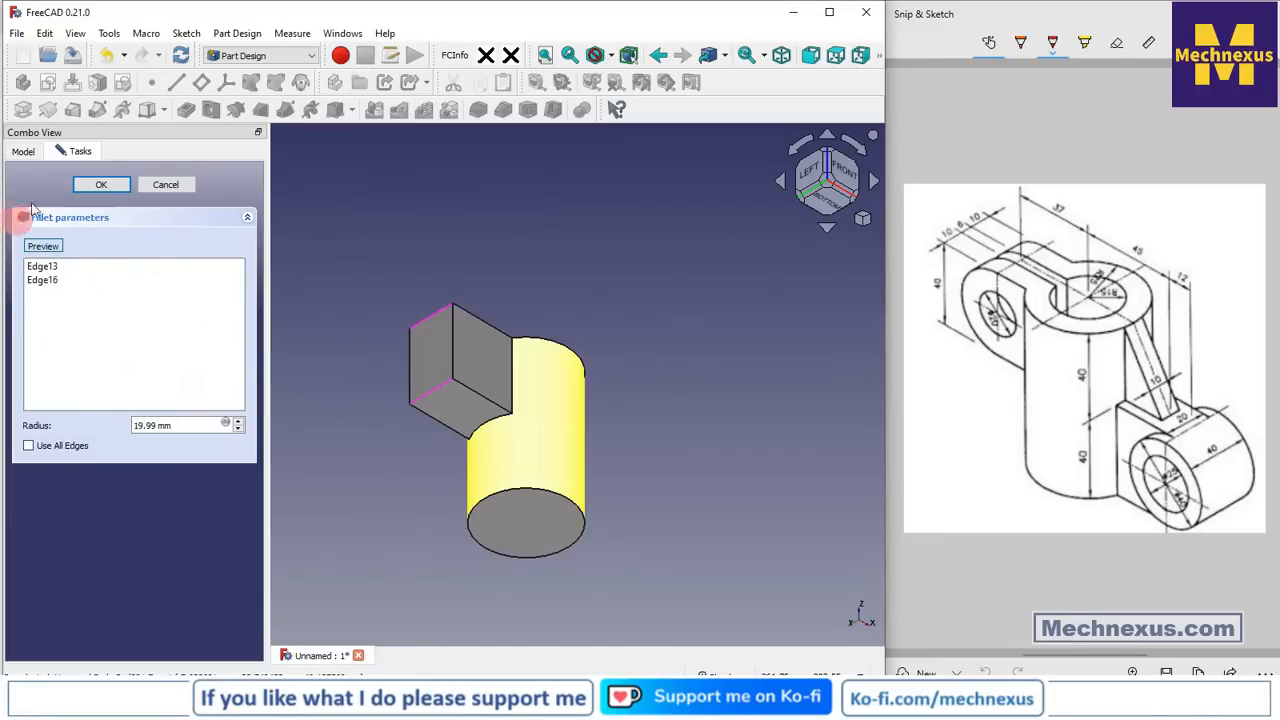
pyautogui.click(100, 184)
pyautogui.moveTo(460, 350); pyautogui.dragTo(271, 551, button='middle')
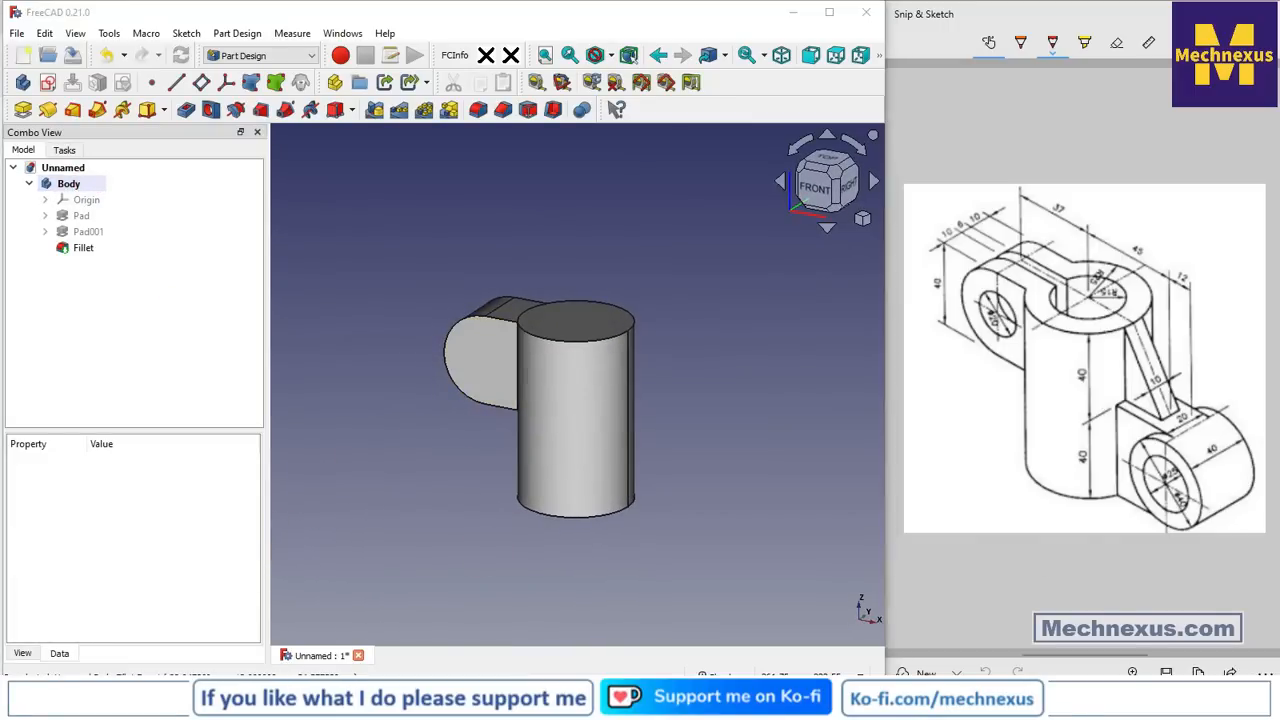
# Orbit the part to show its underside and select the cylinder's bottom face
pyautogui.click(690, 395)
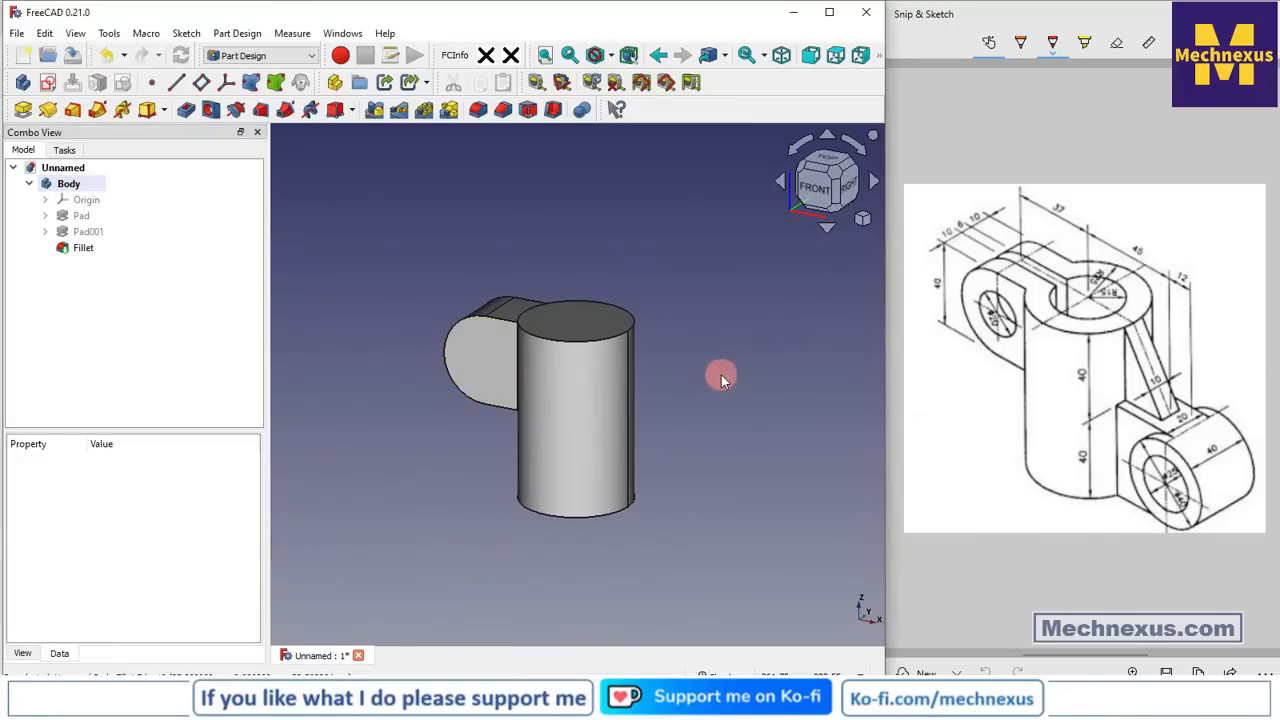
pyautogui.moveTo(720, 366); pyautogui.dragTo(703, 399, button='middle')
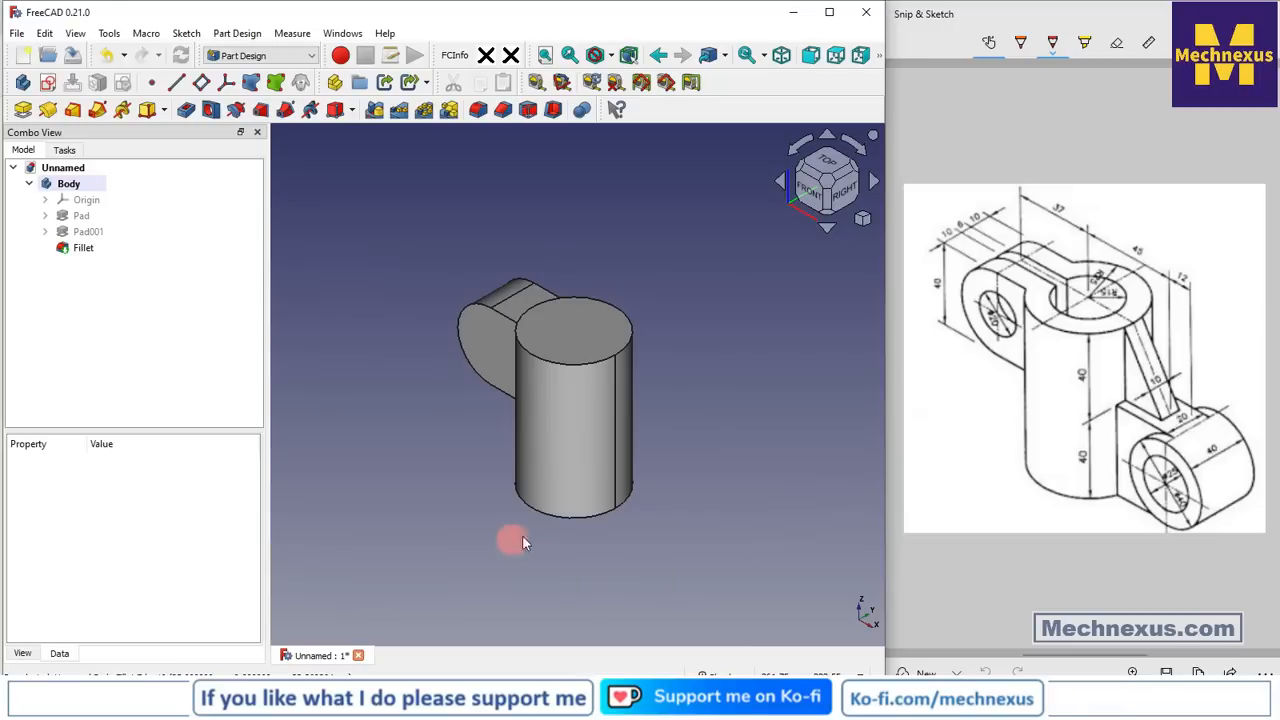
pyautogui.moveTo(522, 541); pyautogui.dragTo(537, 454, button='middle')
pyautogui.click(591, 560)
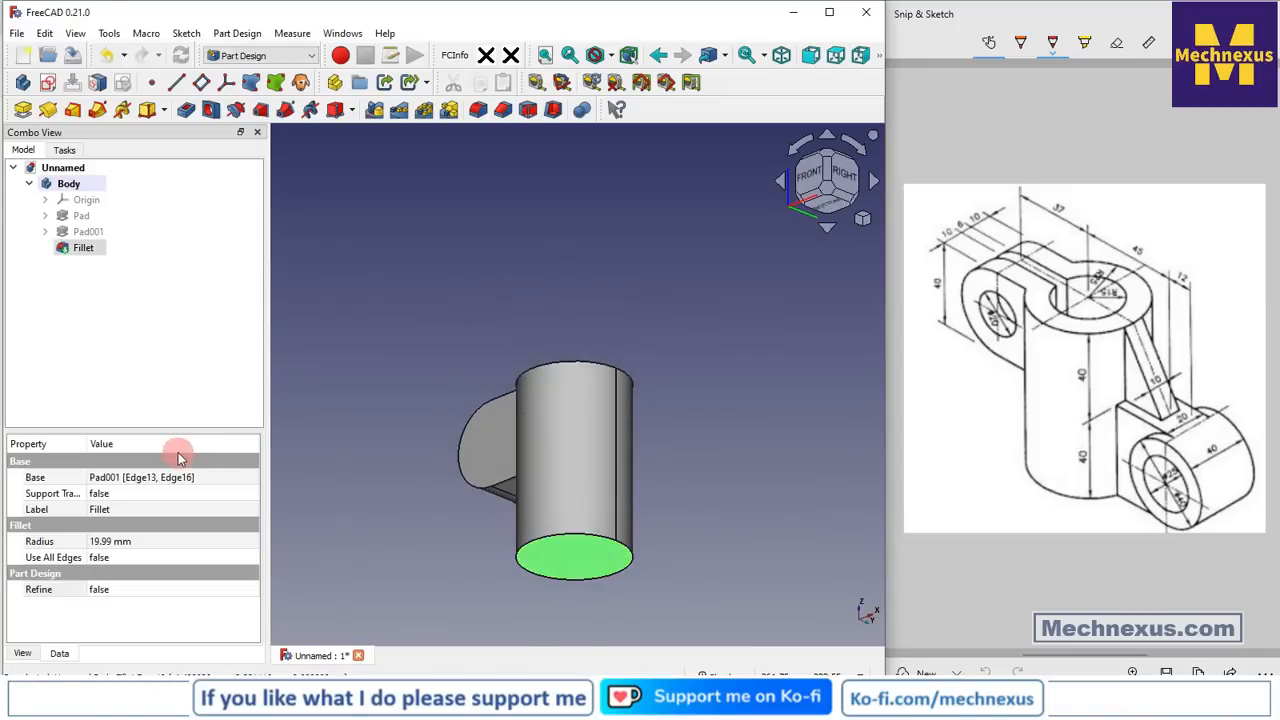
# Sketch on the bottom face, projecting its circular edge as reference, viewed from below
pyautogui.click(55, 84)
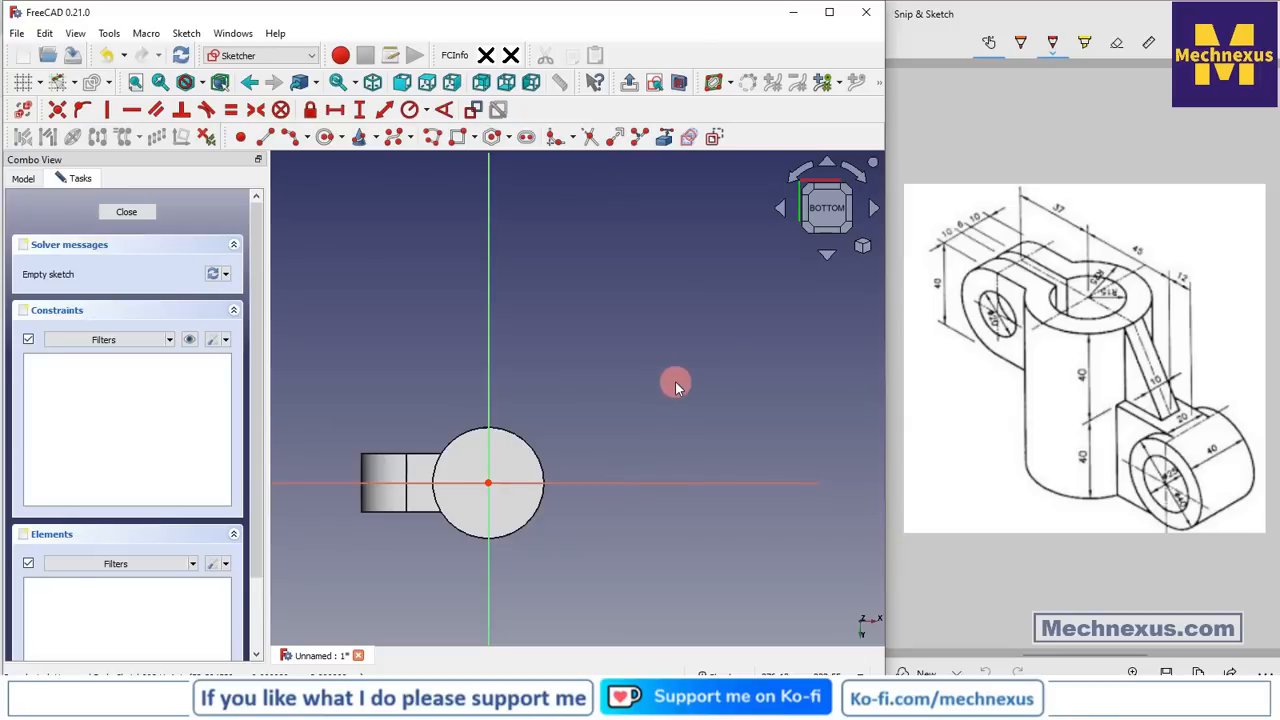
pyautogui.press('0')
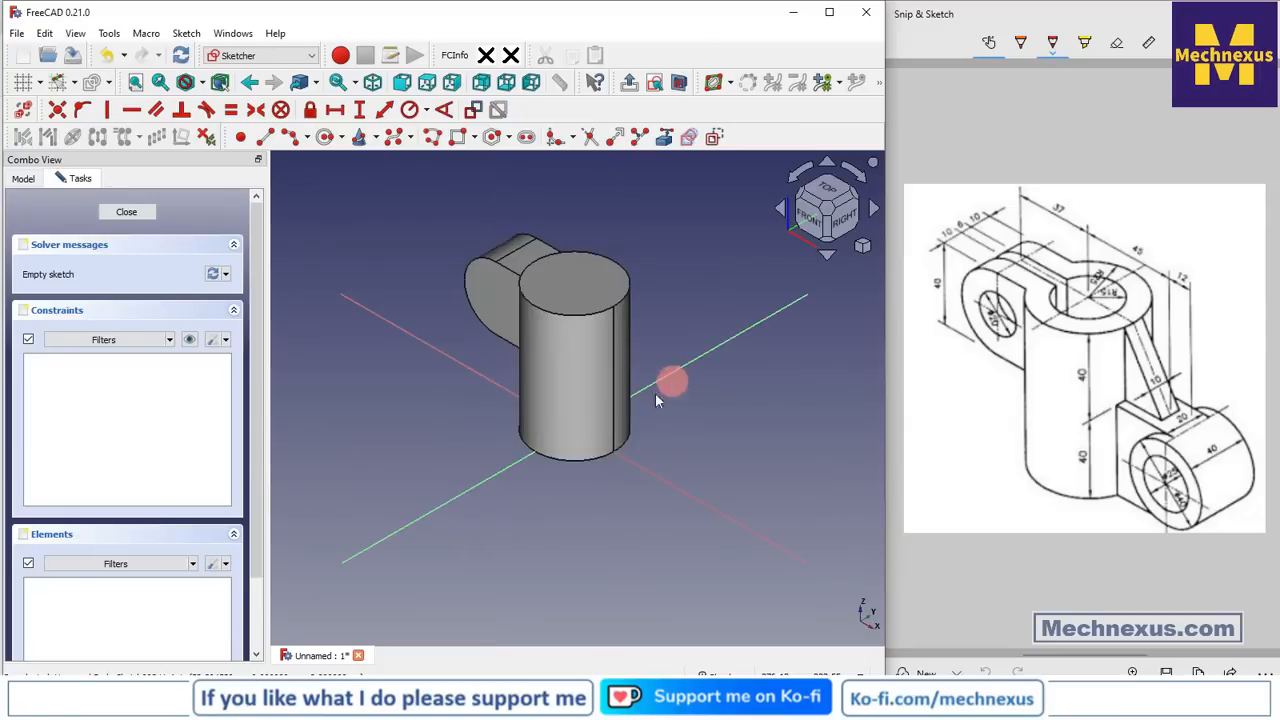
pyautogui.click(660, 143)
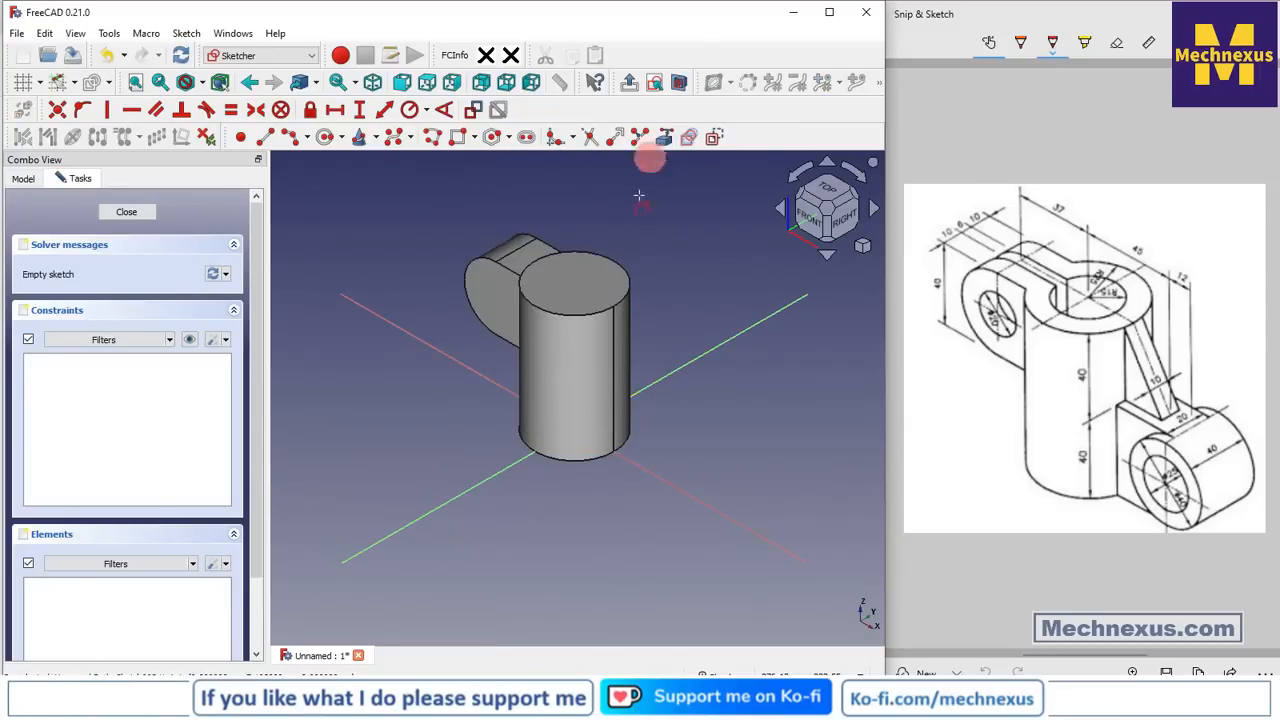
pyautogui.click(604, 457)
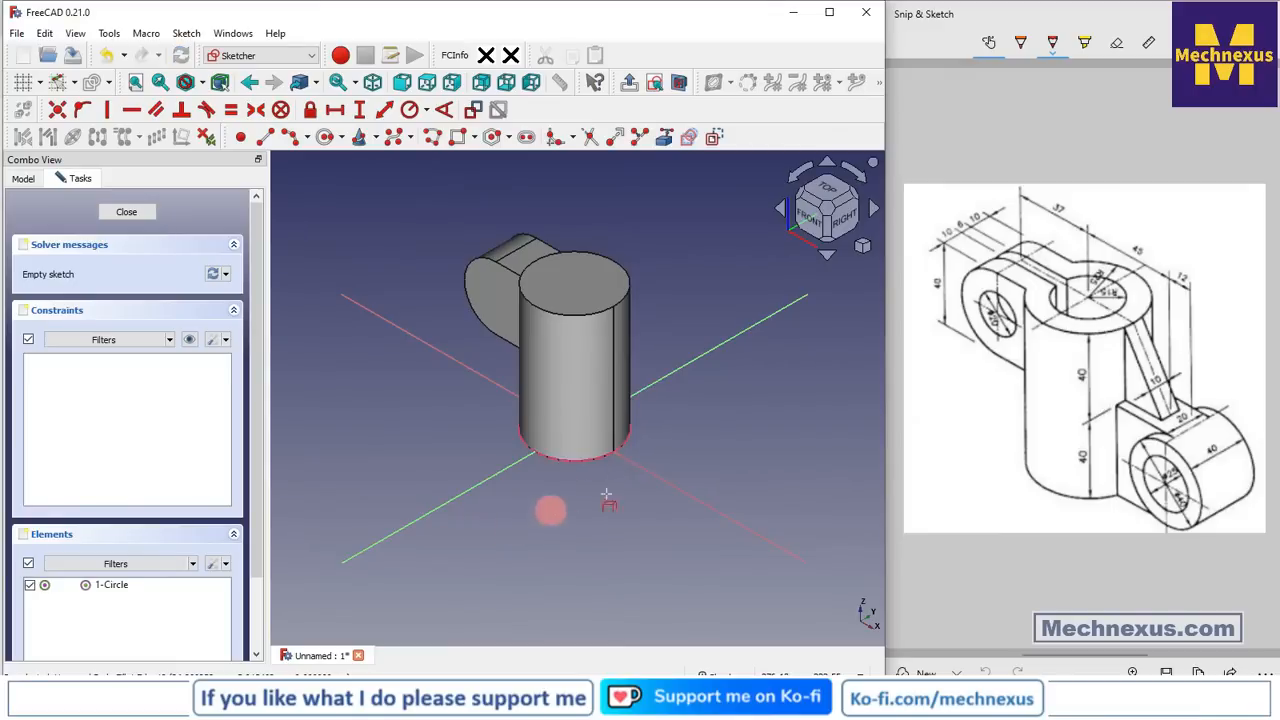
pyautogui.scroll(2, 708, 449)
pyautogui.moveTo(591, 517); pyautogui.dragTo(587, 374, button='middle')
pyautogui.scroll(-3, 593, 364)
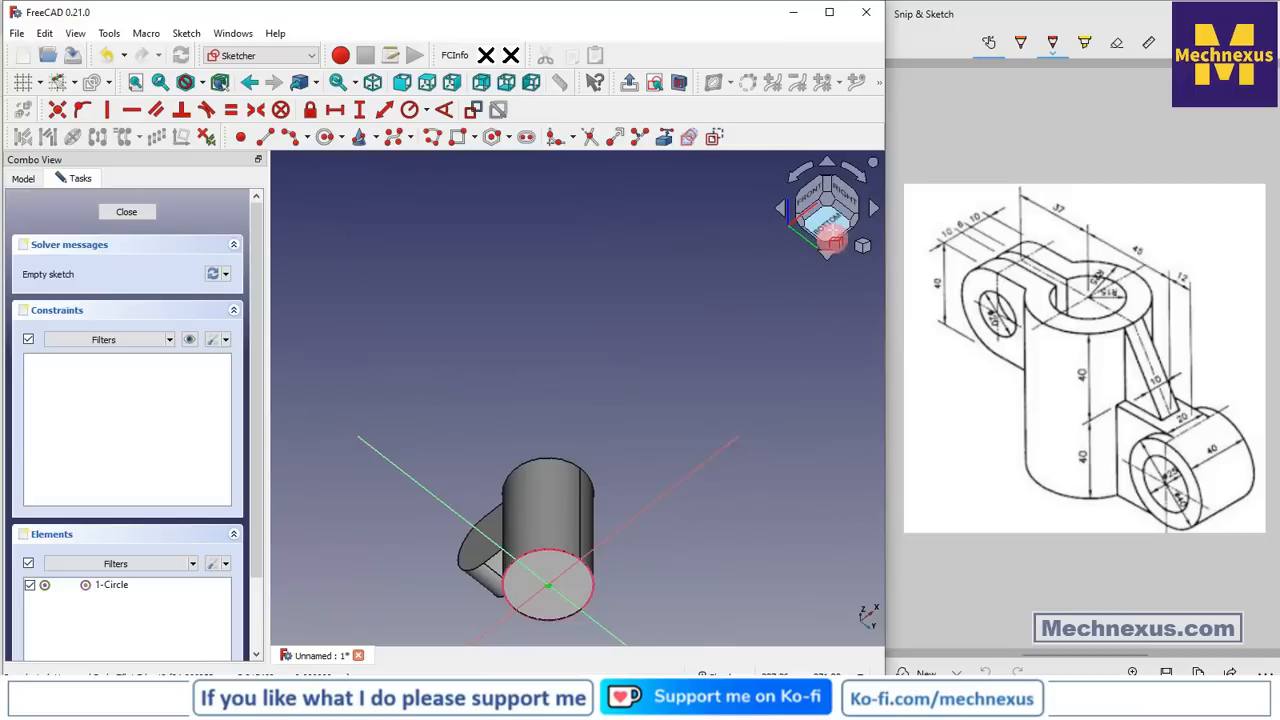
pyautogui.click(828, 230)
# Begin a rectangle with its first corner inside the projected circle
pyautogui.click(446, 520)
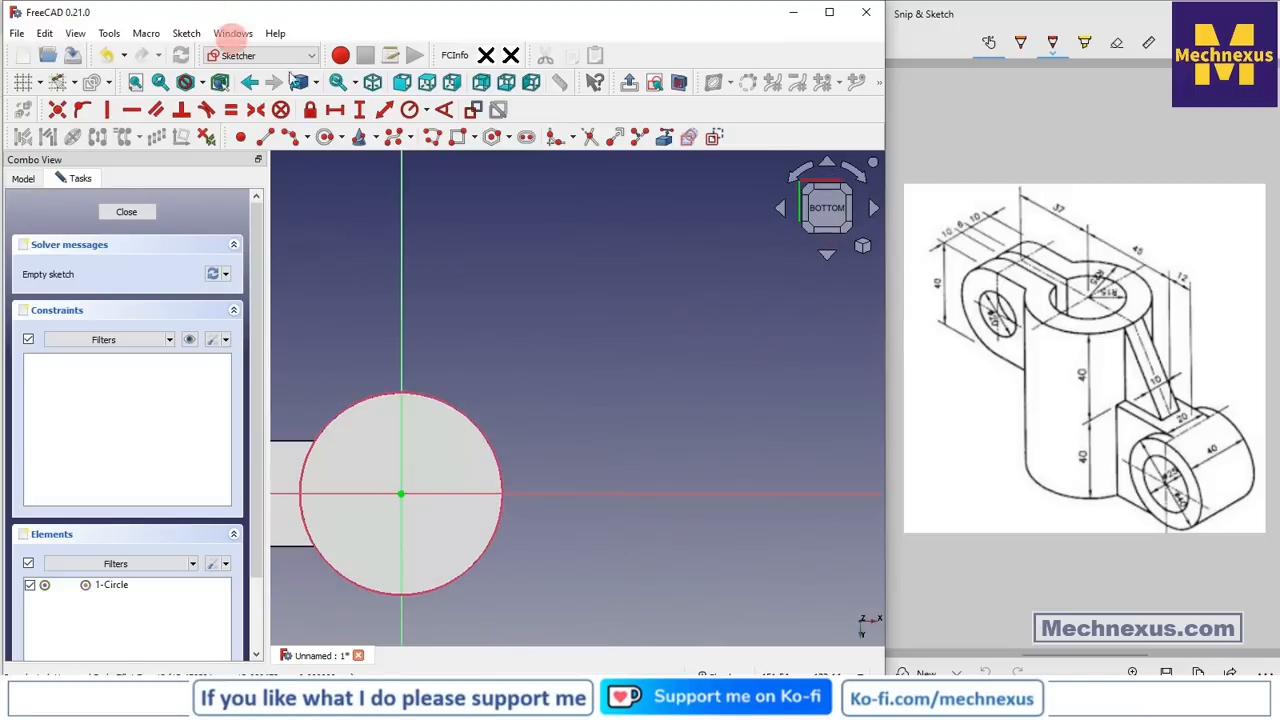
pyautogui.click(458, 137)
pyautogui.click(448, 452)
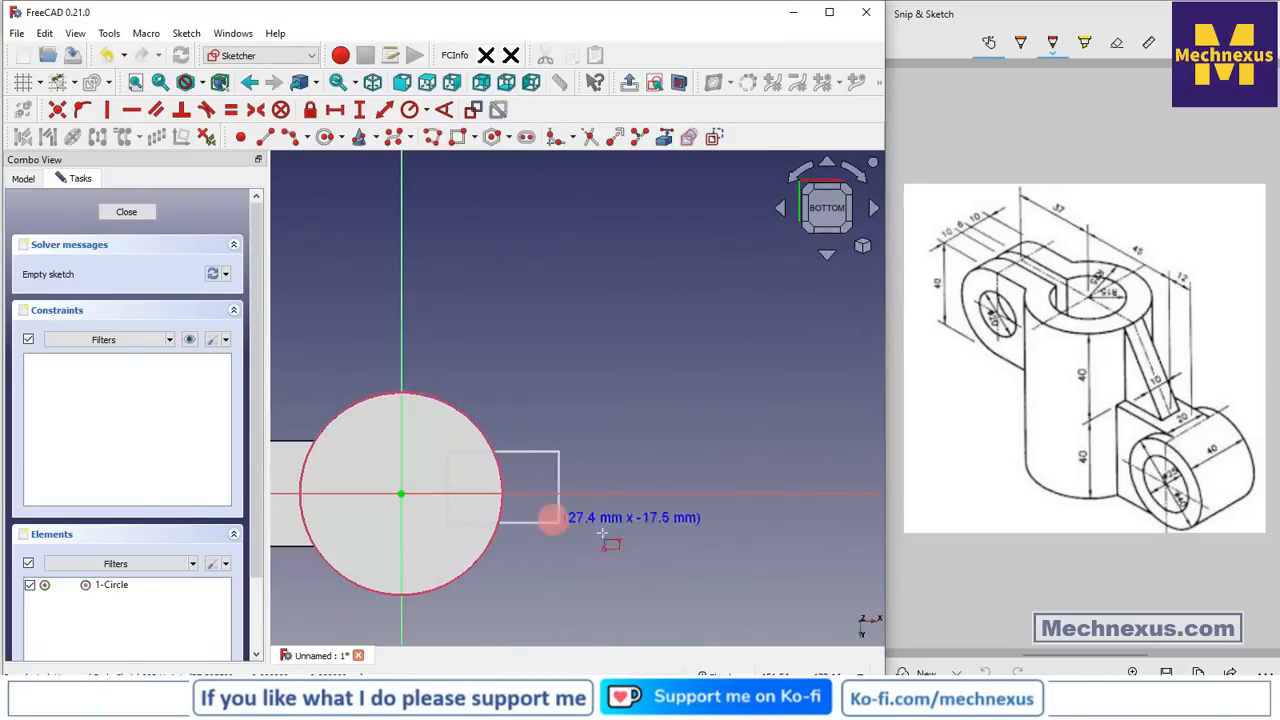
# Finish the rectangle right of the circle and delete its left edge inside the circle
pyautogui.click(710, 547)
pyautogui.click(441, 483)
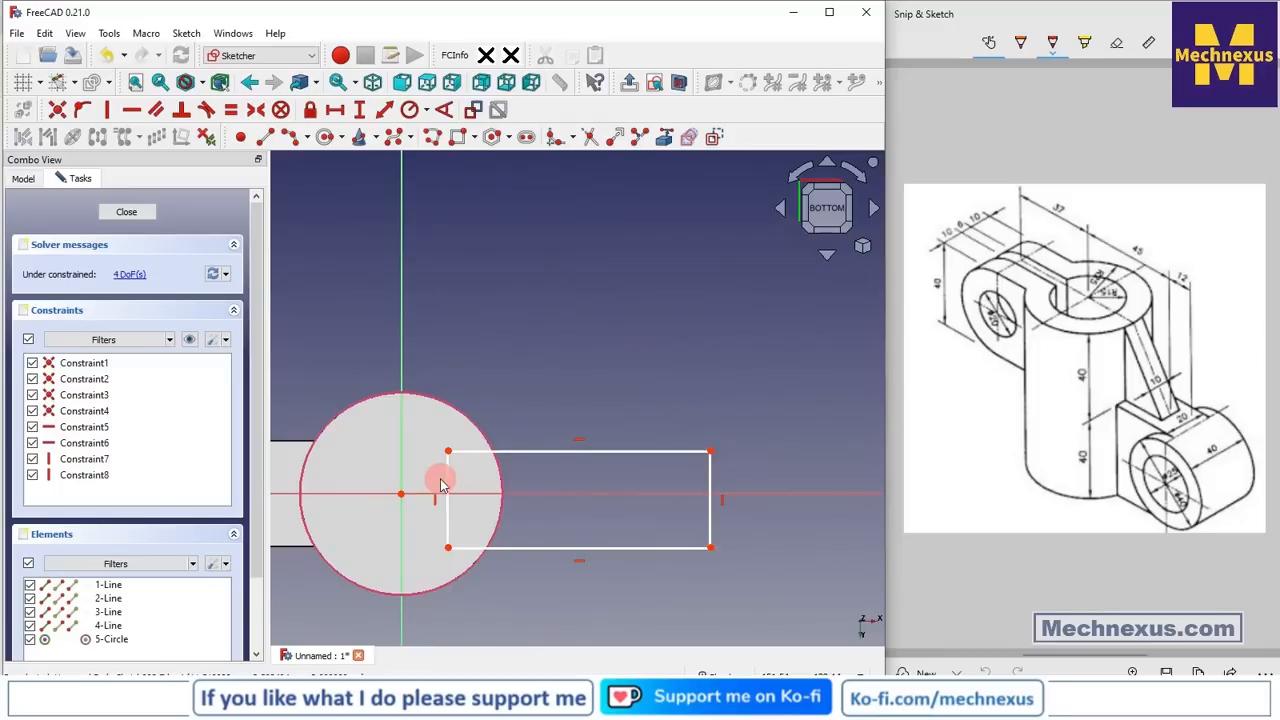
pyautogui.press('Delete')
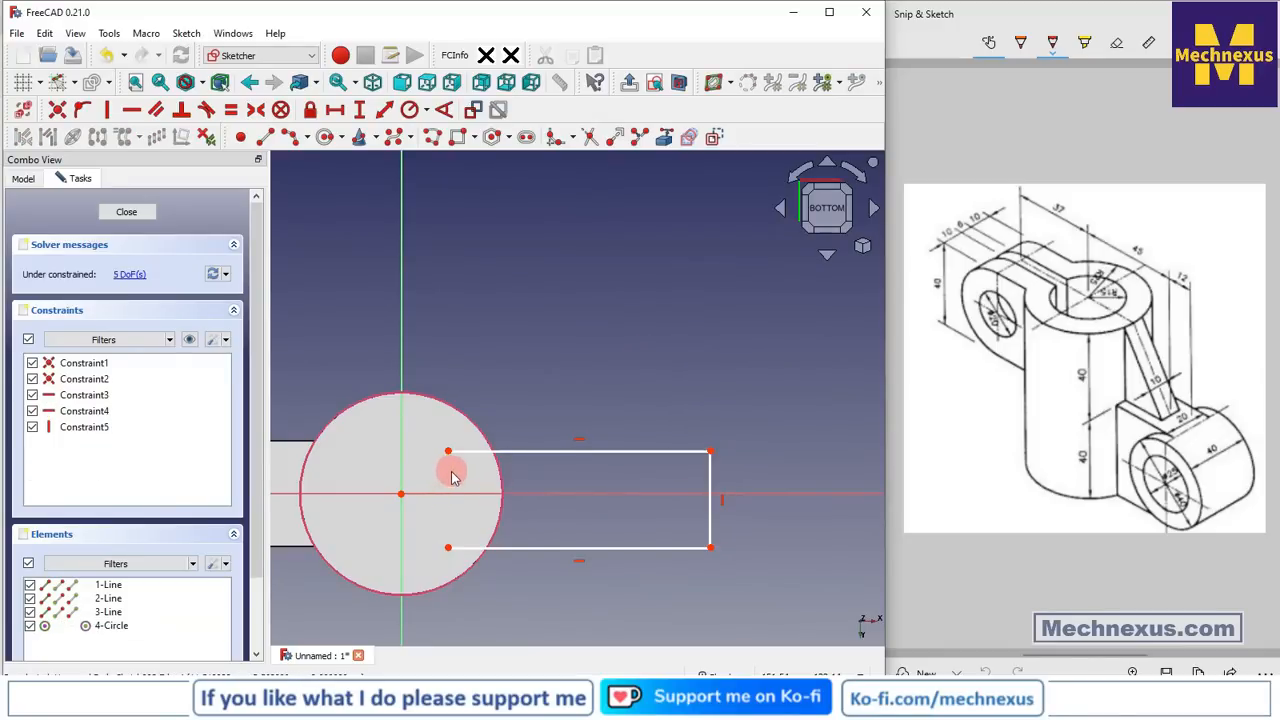
# Attach the rectangle's top-left and bottom-left corners to the circle with point-on-object constraints
pyautogui.scroll(1, 450, 475)
pyautogui.click(450, 449)
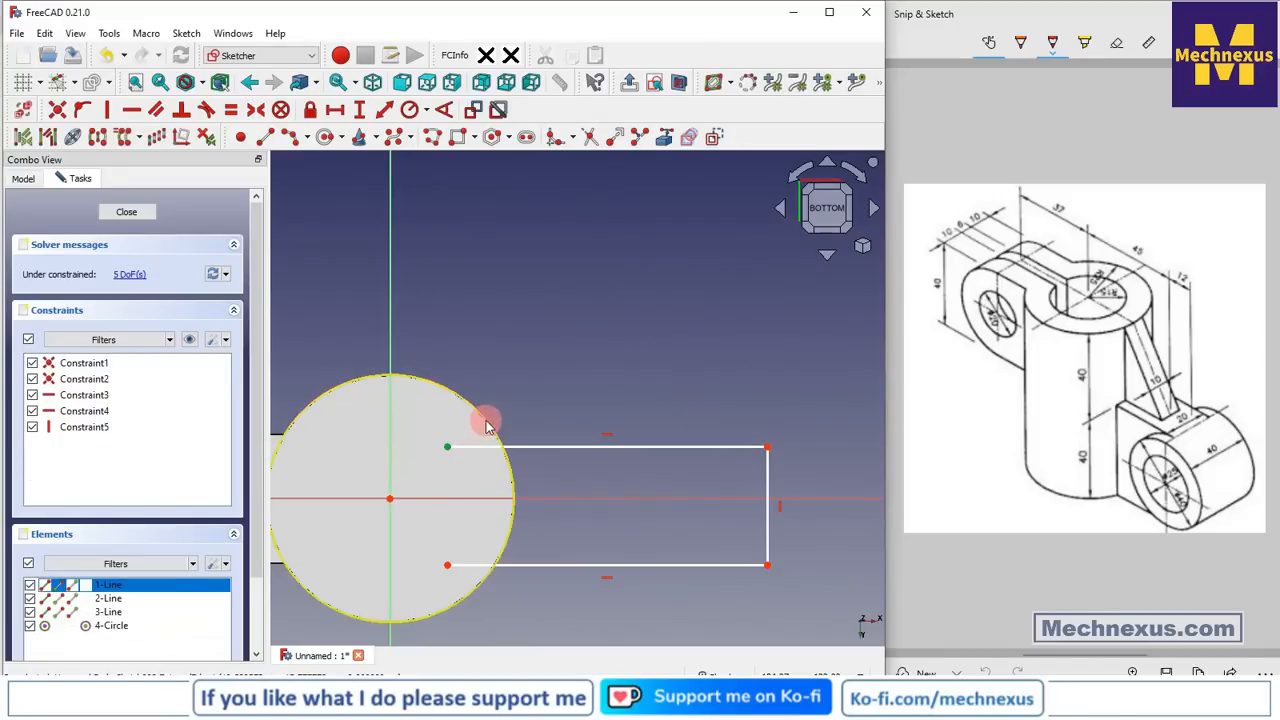
pyautogui.click(487, 426)
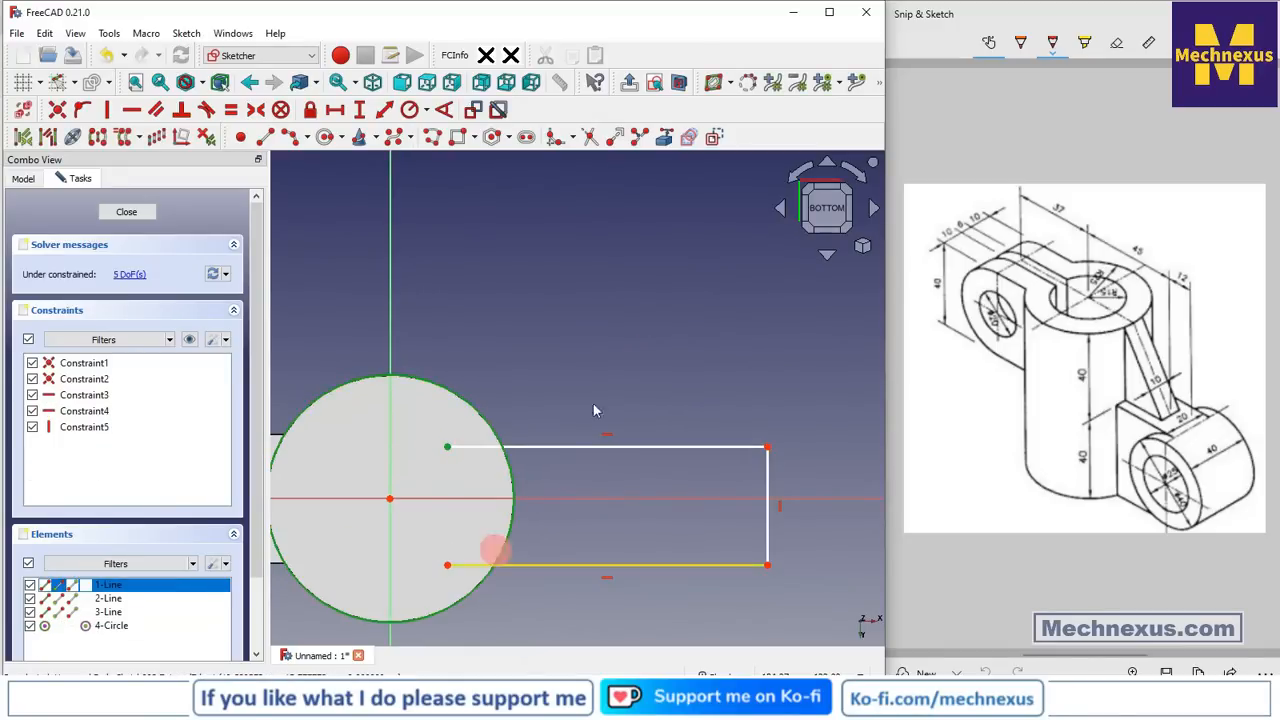
pyautogui.click(83, 110)
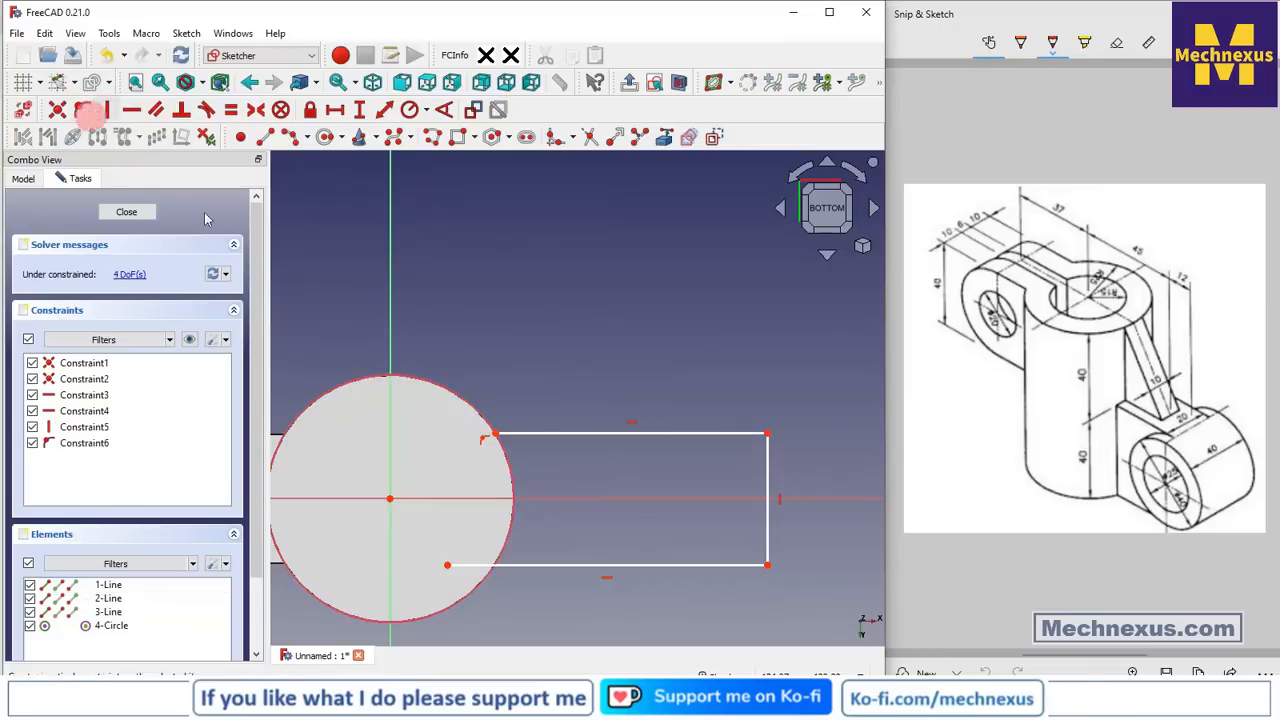
pyautogui.click(447, 565)
pyautogui.click(505, 532)
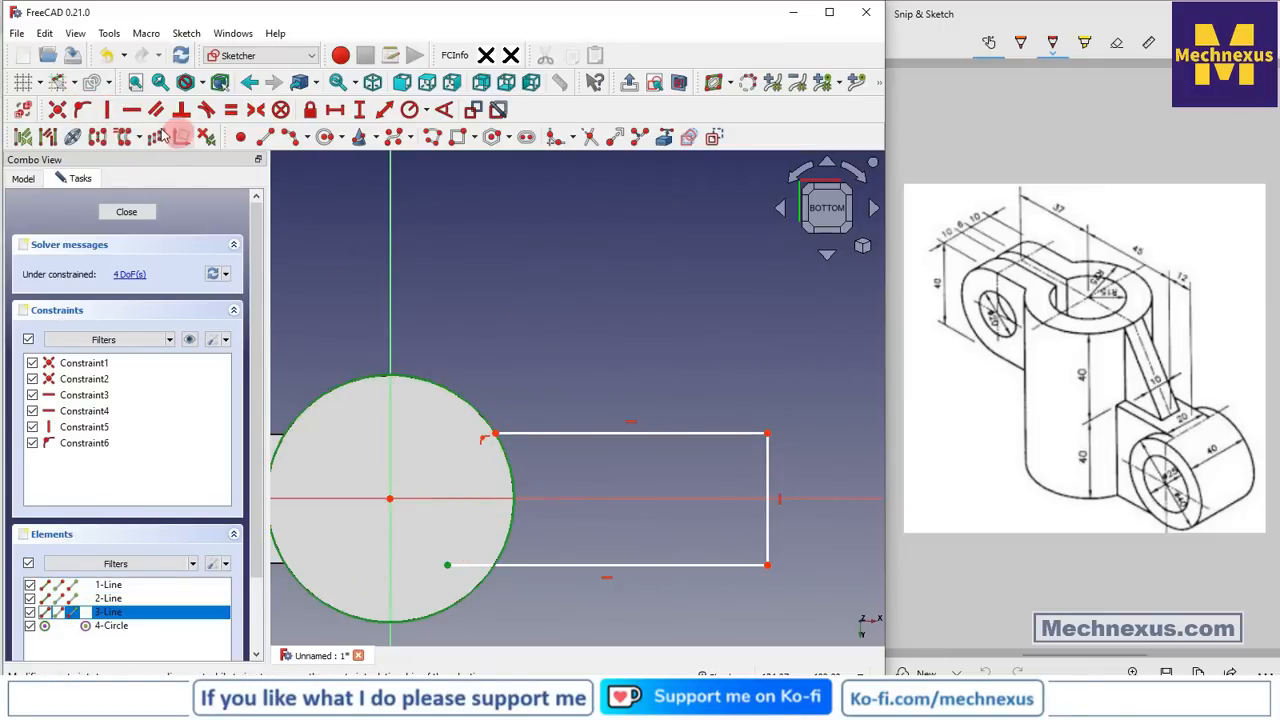
pyautogui.click(83, 110)
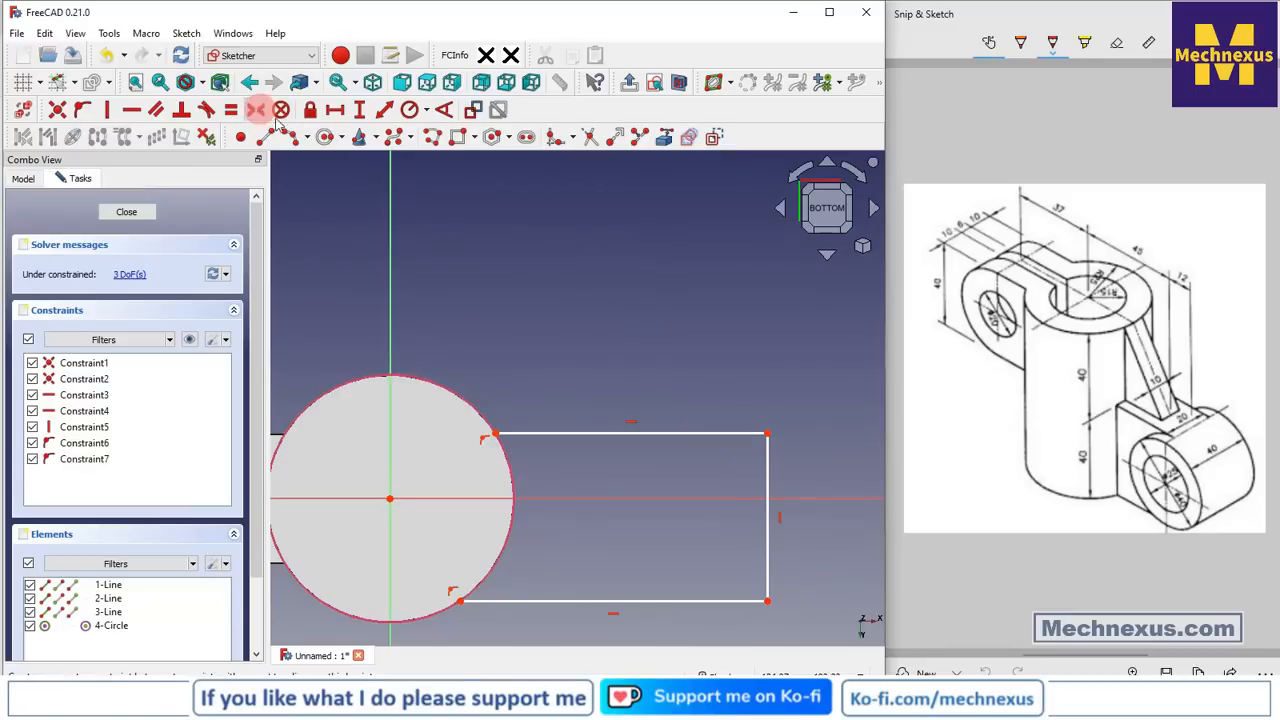
# Make the rectangle's two right corners symmetric about the horizontal axis
pyautogui.click(256, 109)
pyautogui.click(766, 601)
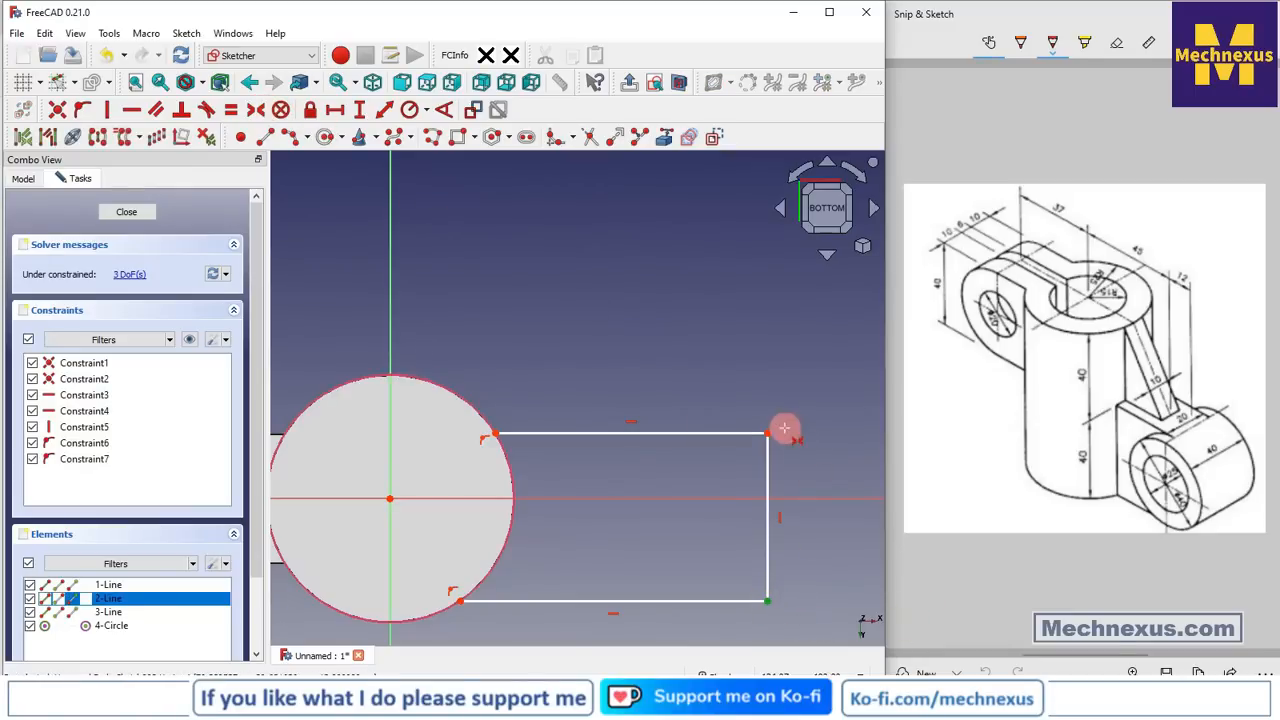
pyautogui.click(768, 434)
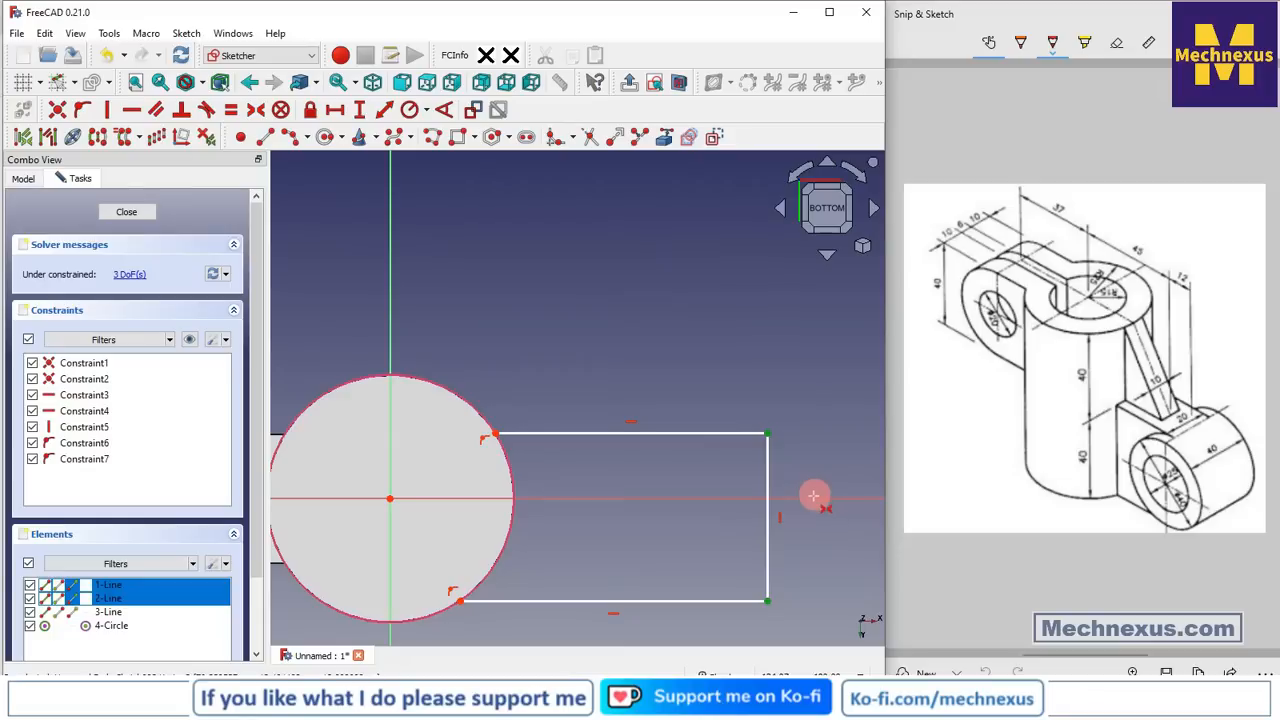
pyautogui.click(813, 497)
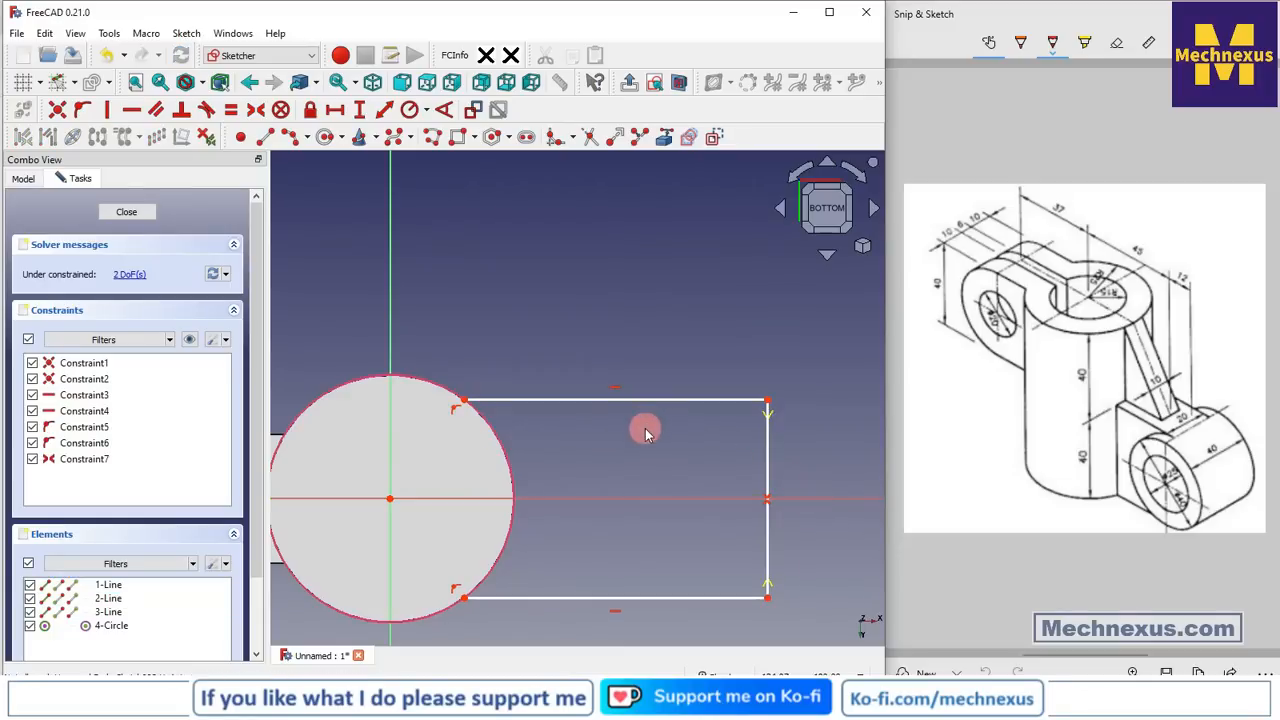
# Dimension the right side 20 mm tall and 77 mm horizontally from the circle centre
pyautogui.click(359, 109)
pyautogui.click(767, 478)
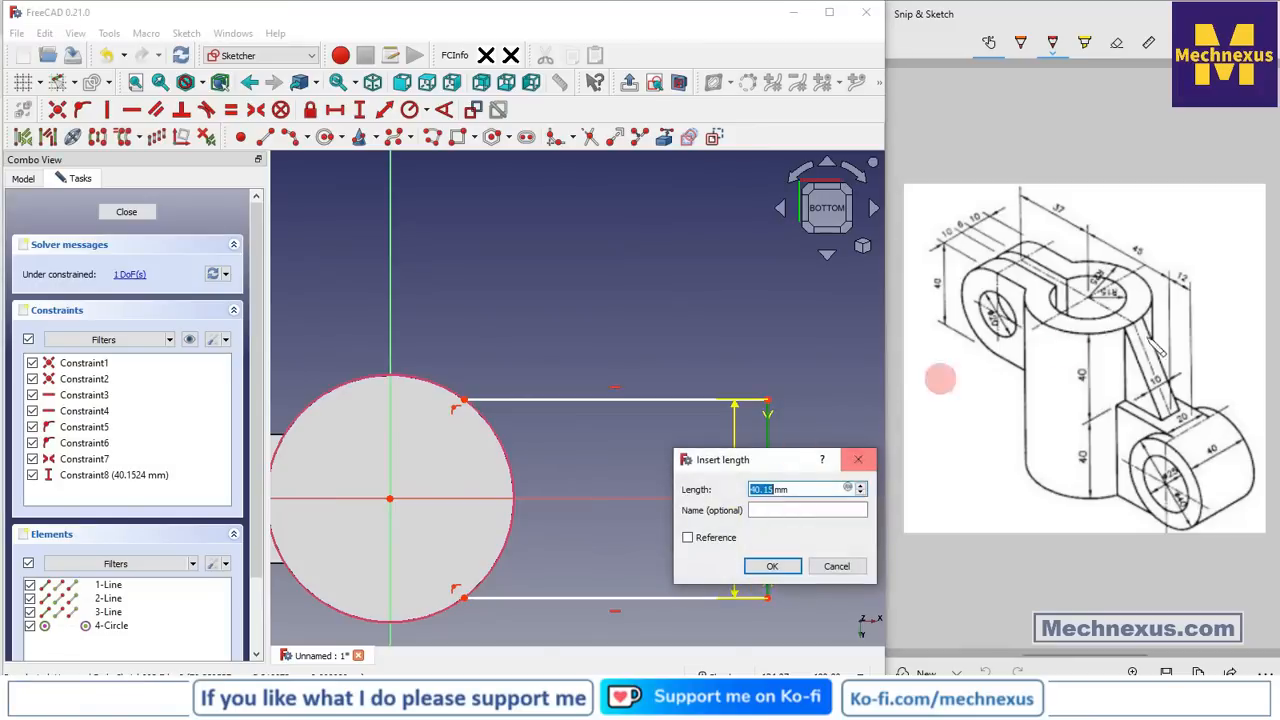
pyautogui.write('20')
pyautogui.press('Return')
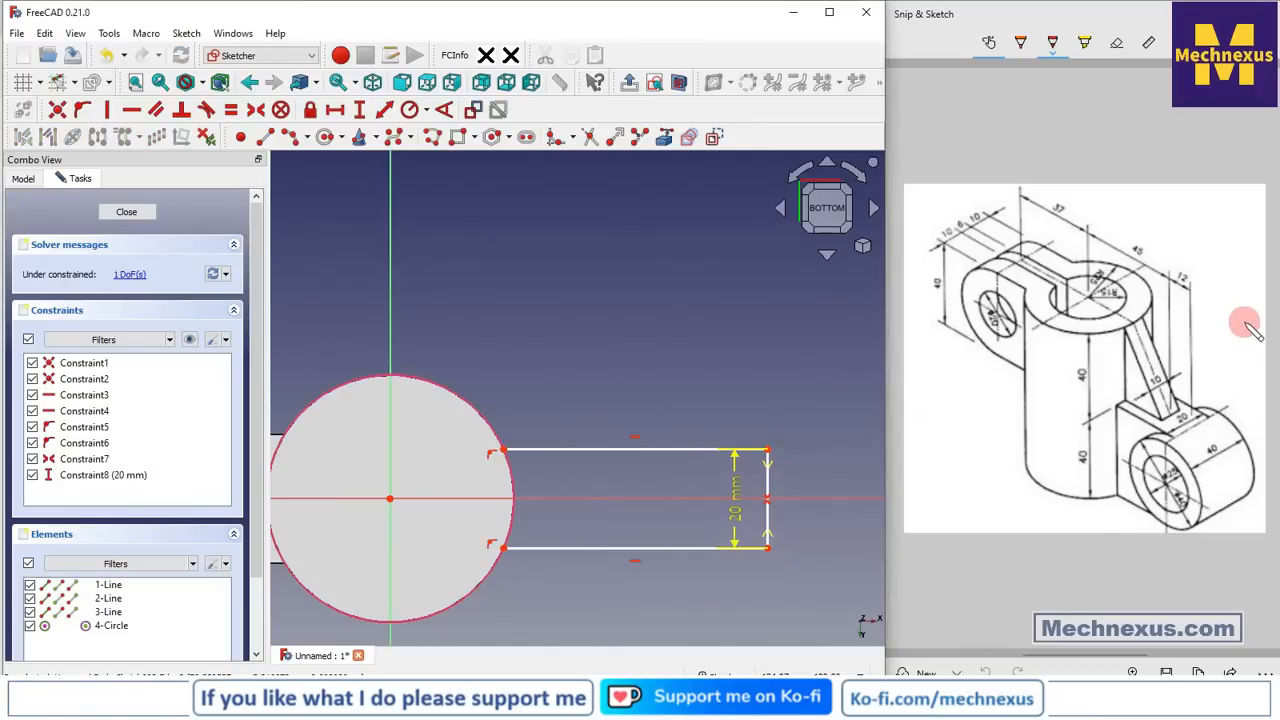
pyautogui.click(333, 109)
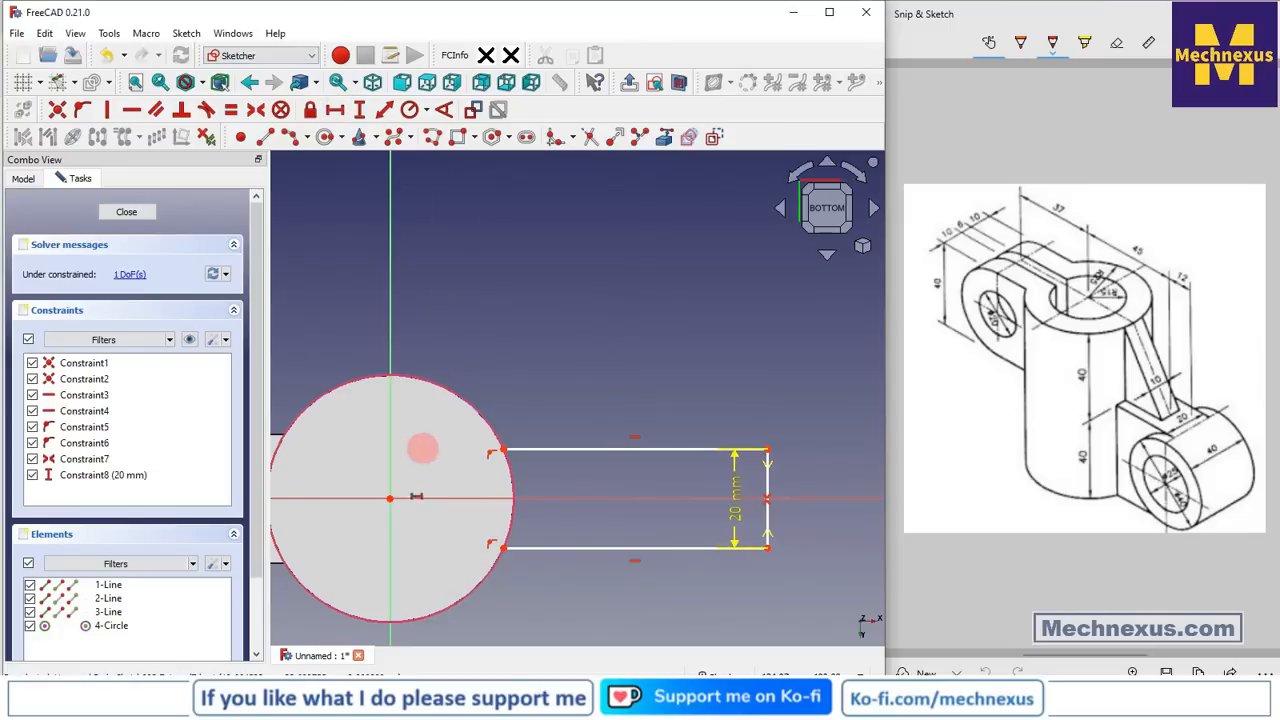
pyautogui.click(389, 500)
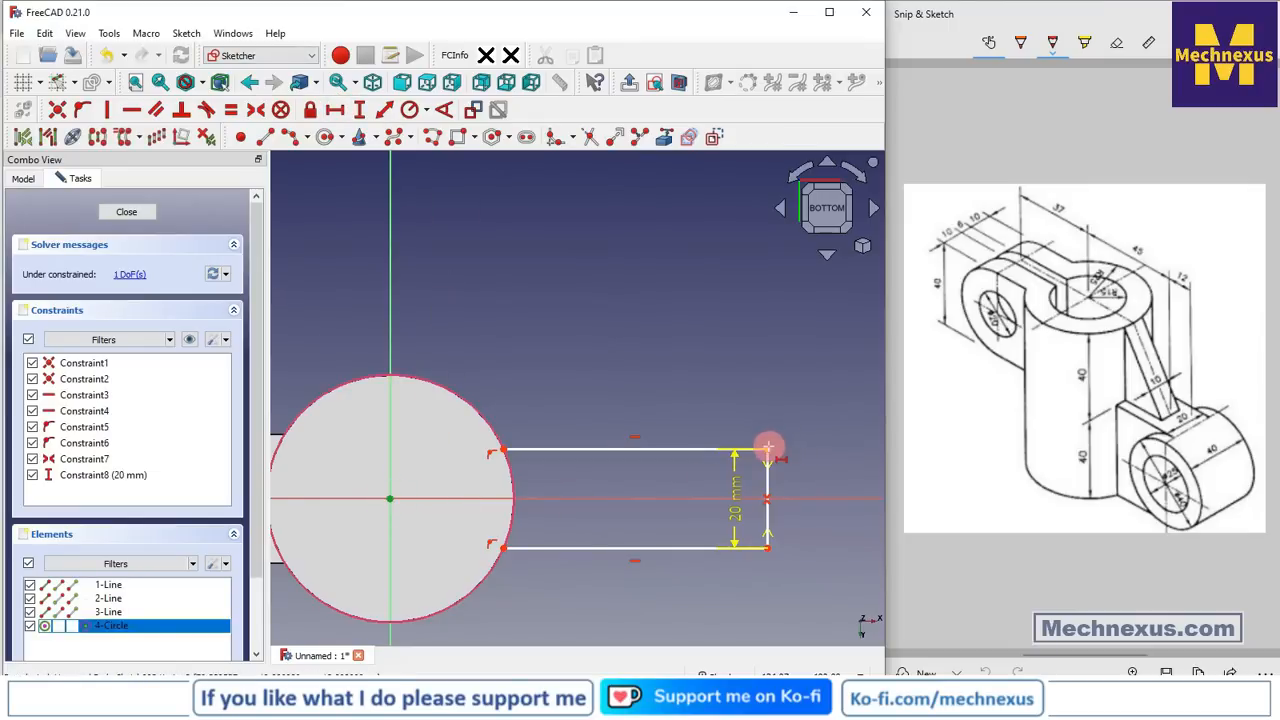
pyautogui.click(767, 450)
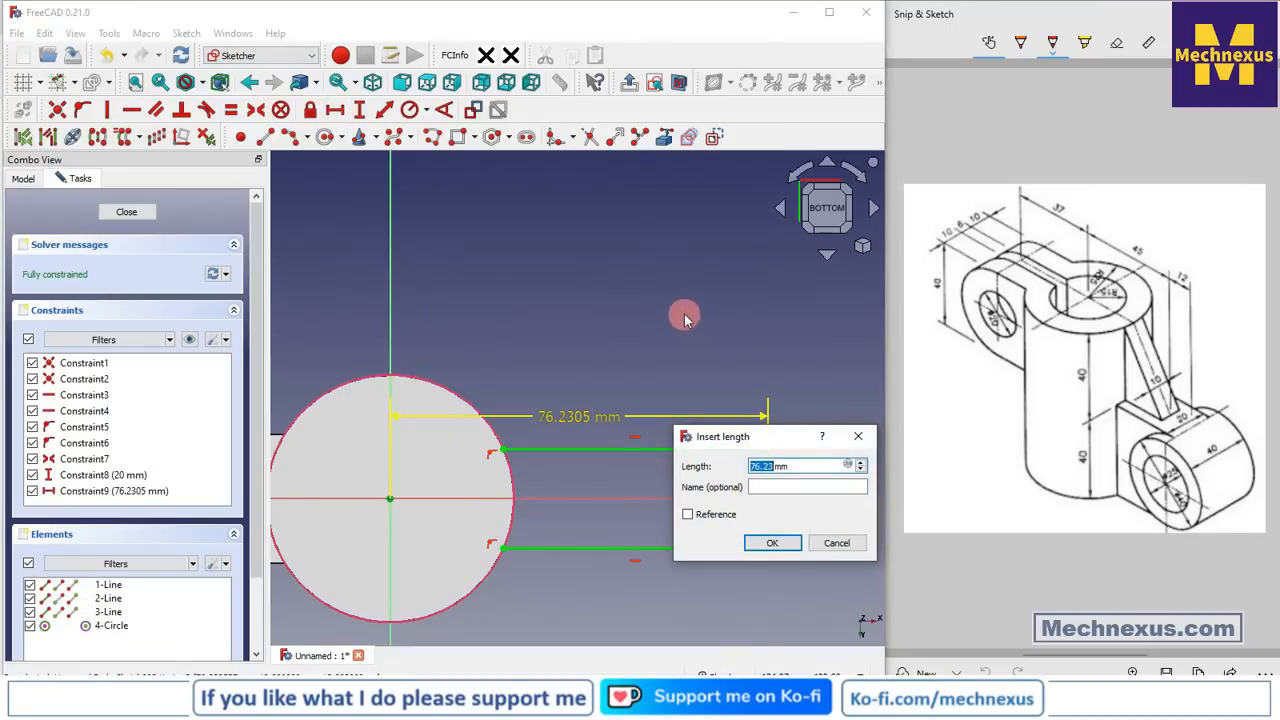
pyautogui.press('Return')
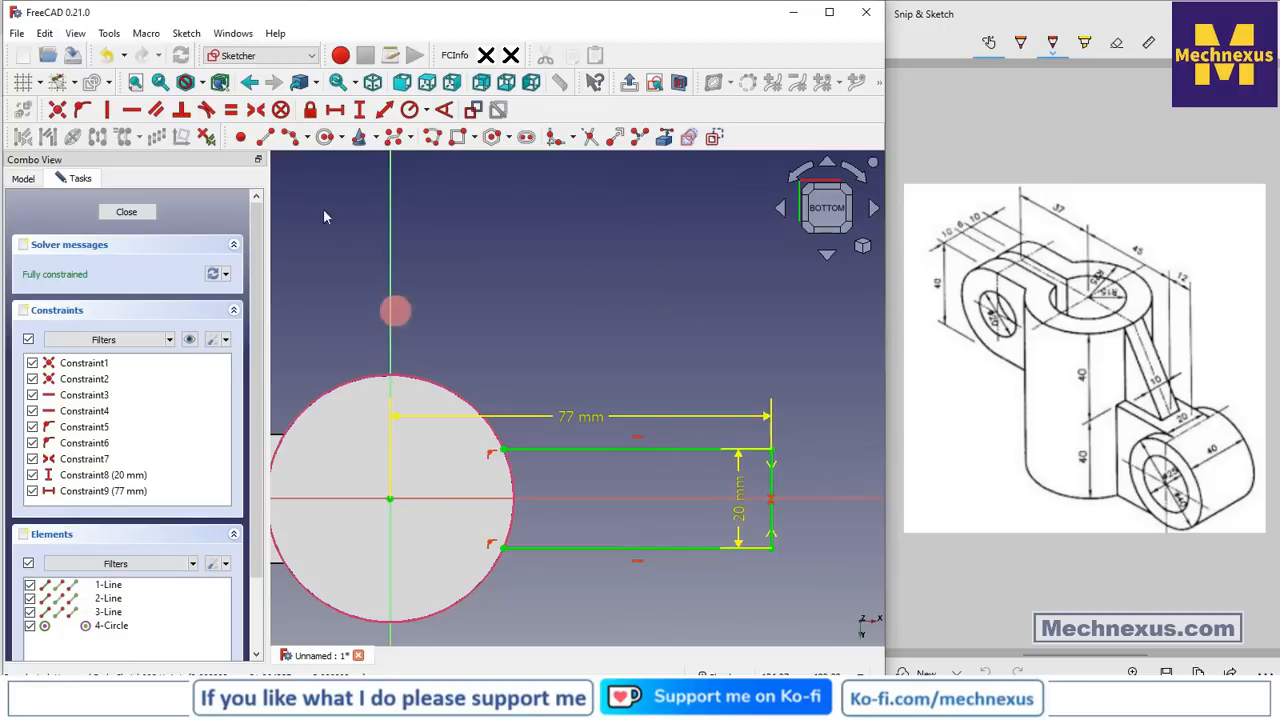
# Close the profile with a 3-point arc along the circle between the left corners
pyautogui.click(290, 137)
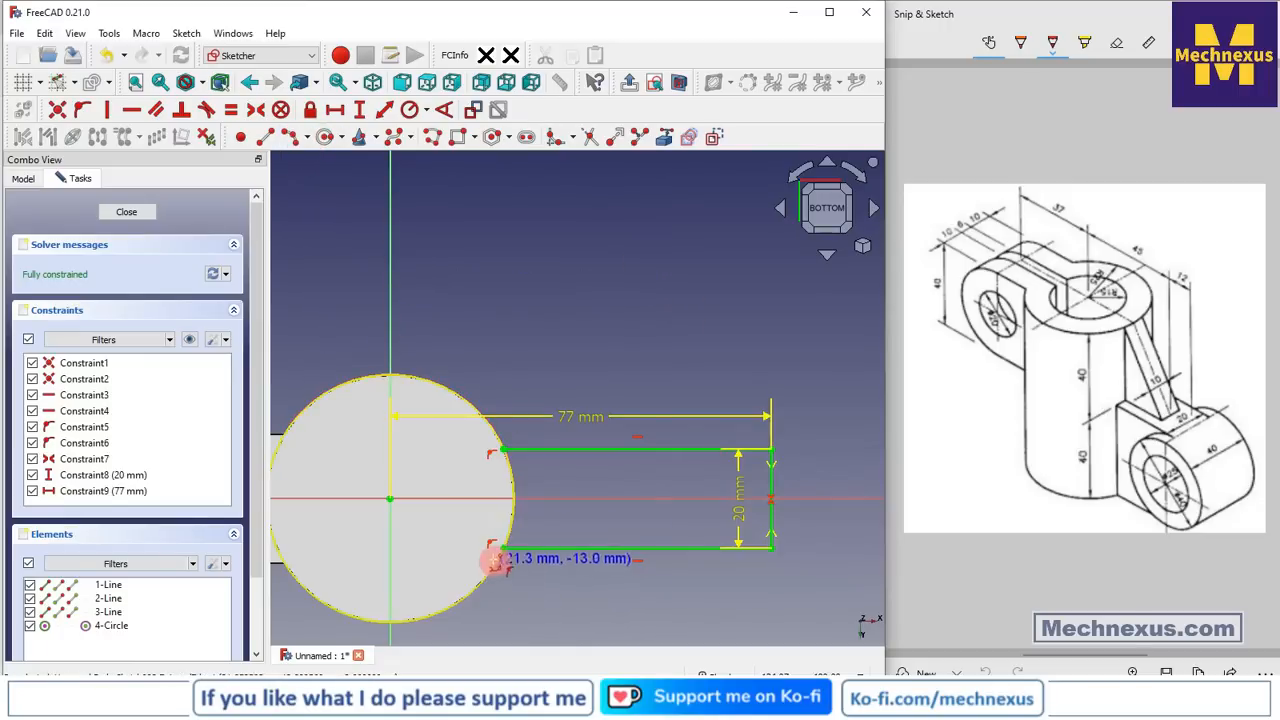
pyautogui.click(503, 548)
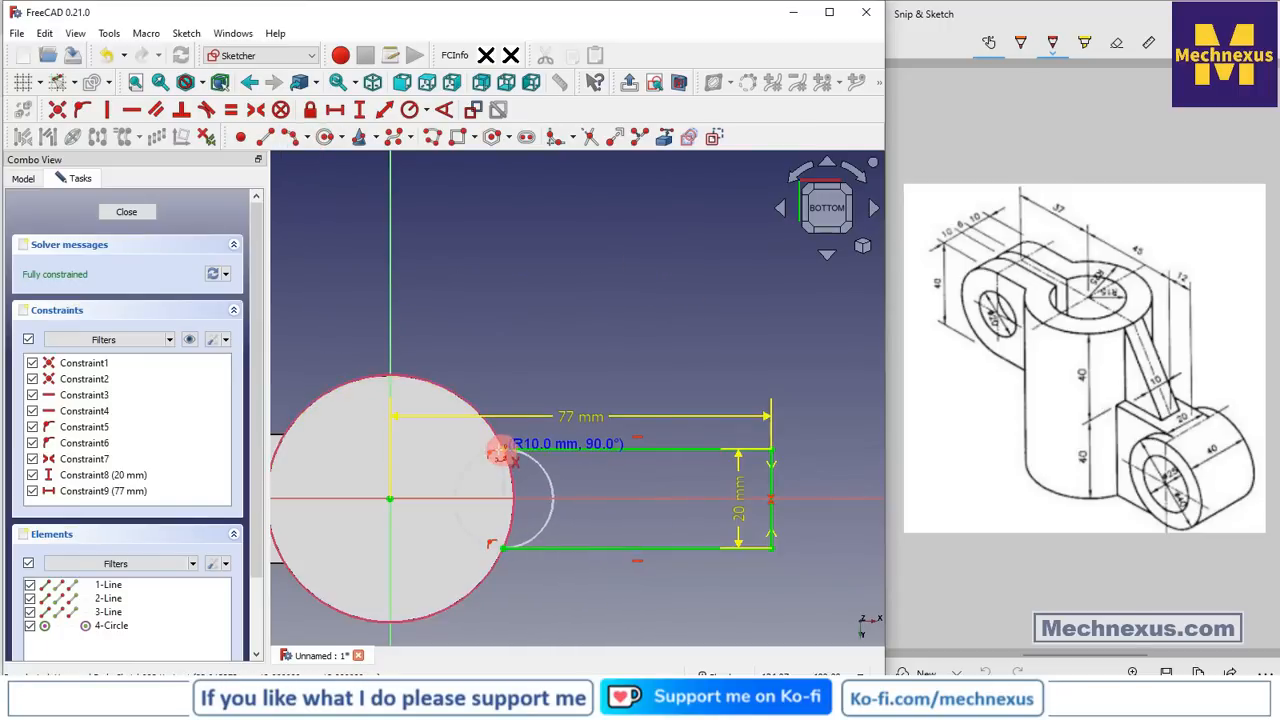
pyautogui.click(503, 450)
pyautogui.click(515, 485)
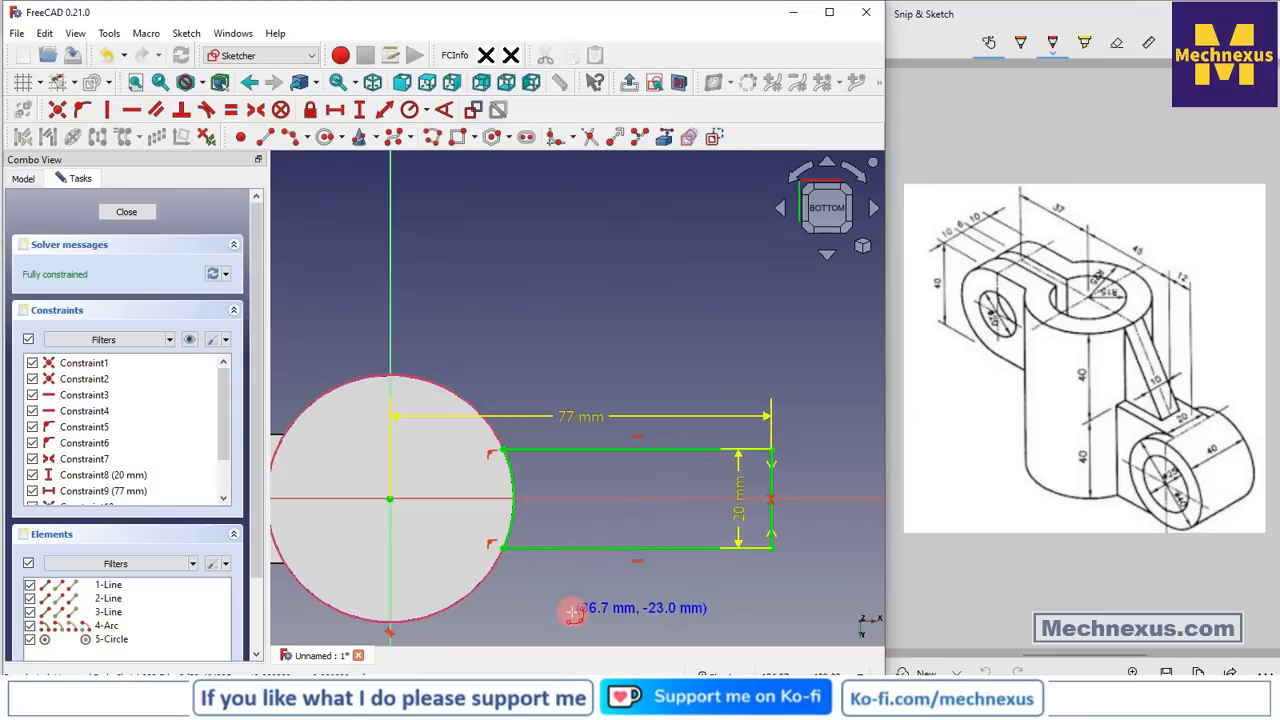
pyautogui.moveTo(742, 492); pyautogui.dragTo(835, 612)
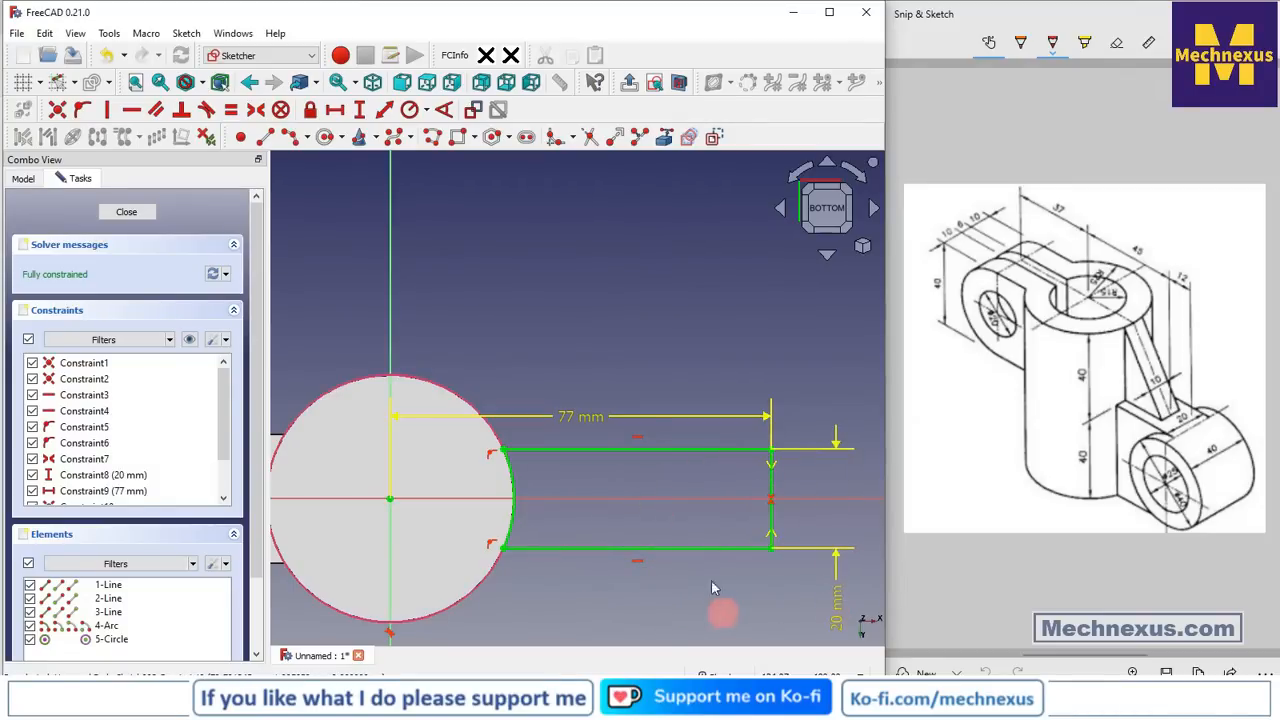
# Close the sketch and pad it 40 mm in the reversed direction as Pad002
pyautogui.click(138, 214)
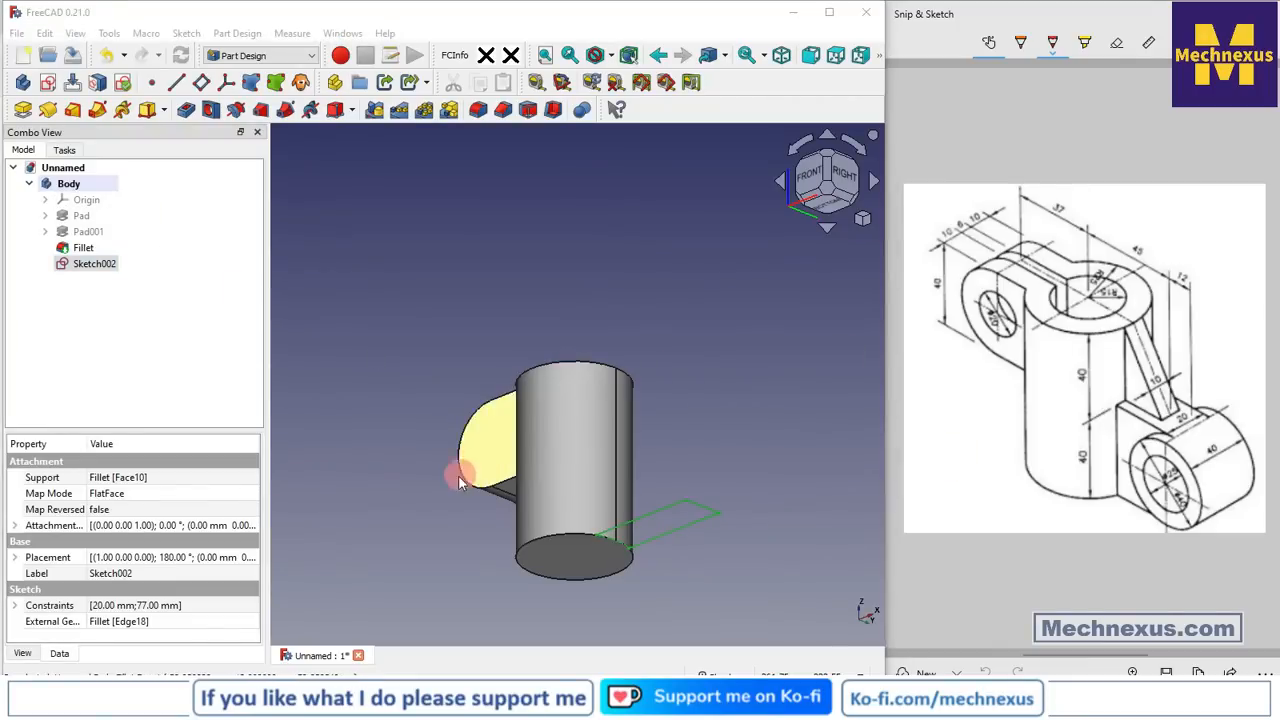
pyautogui.click(30, 113)
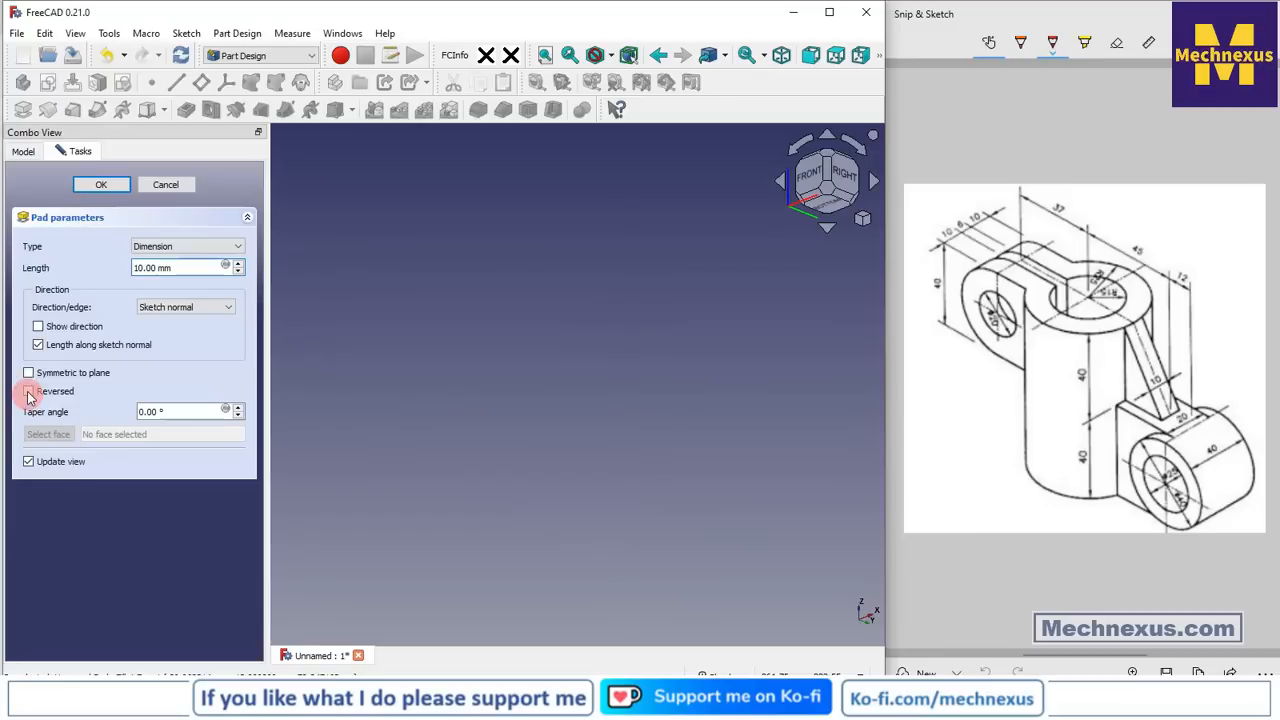
pyautogui.click(29, 392)
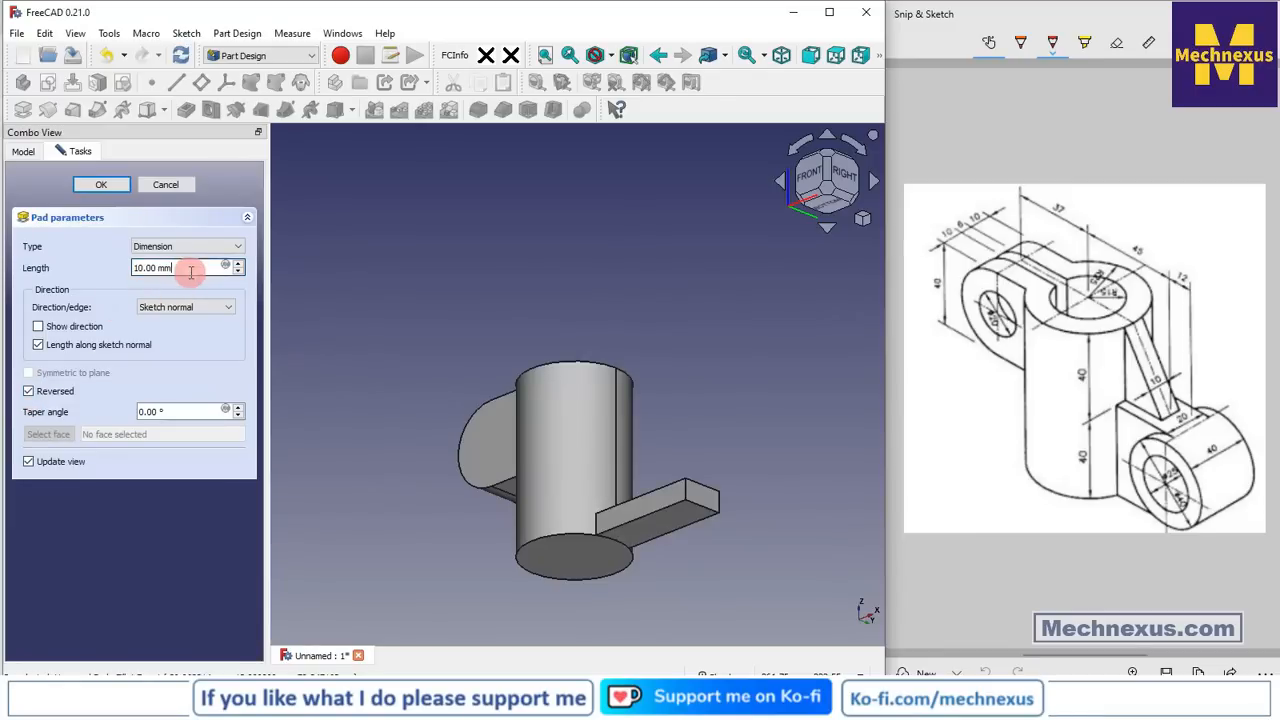
pyautogui.moveTo(190, 271); pyautogui.dragTo(83, 266)
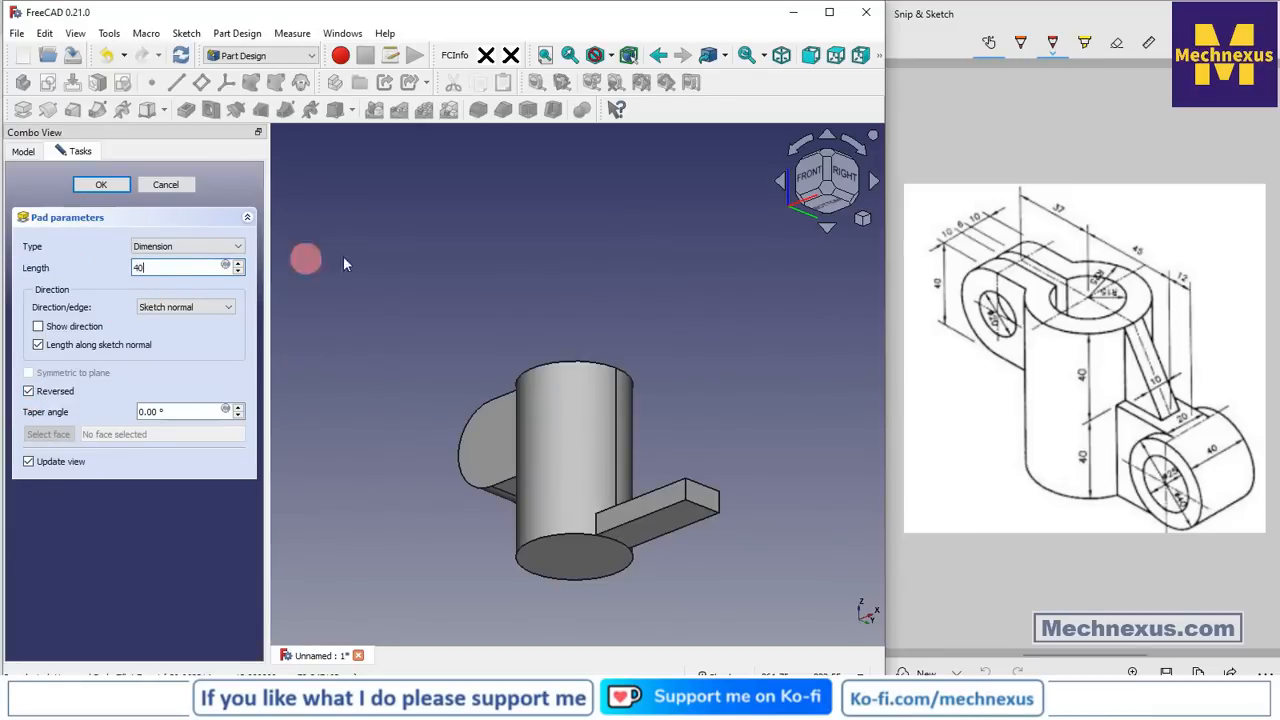
pyautogui.moveTo(428, 311); pyautogui.dragTo(429, 391)
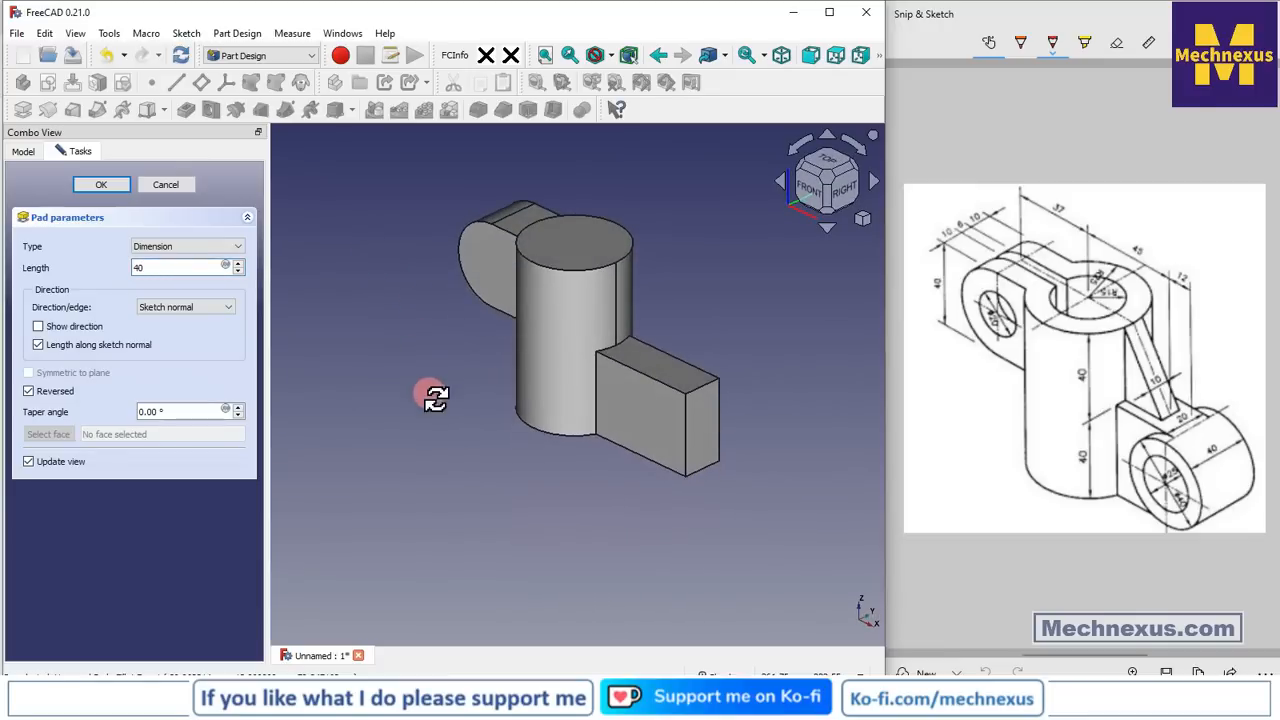
pyautogui.click(100, 184)
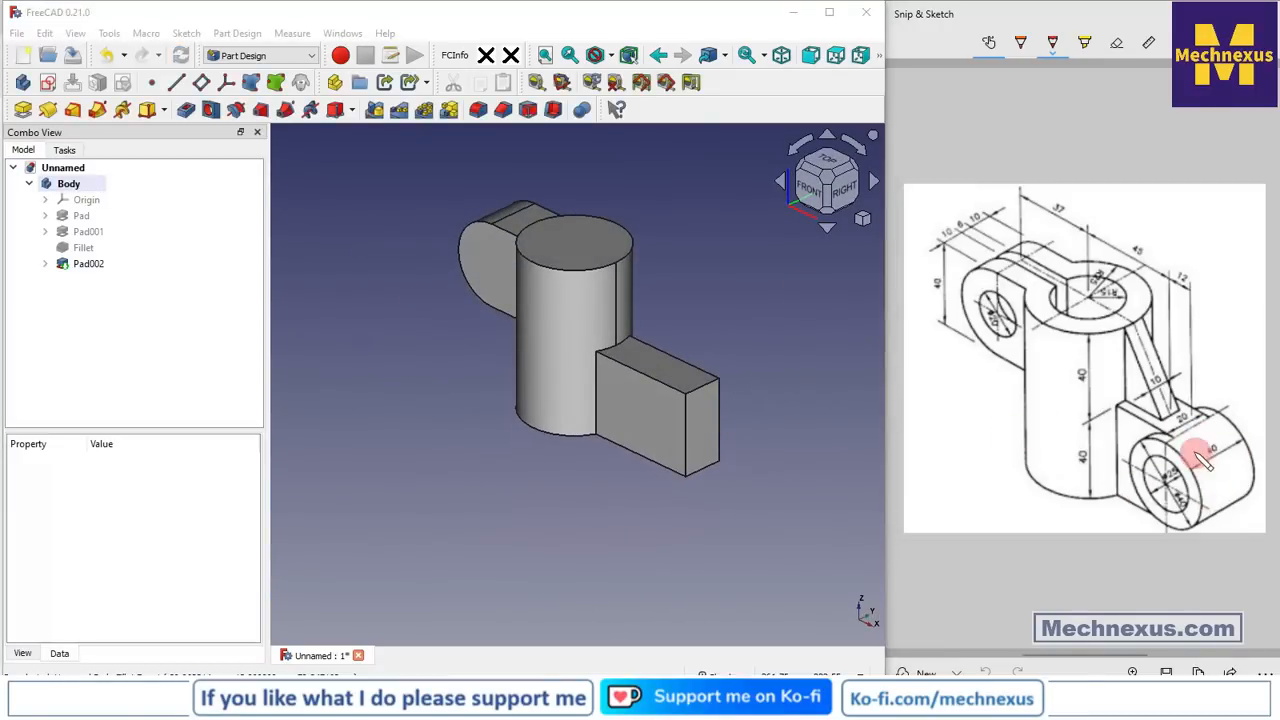
pyautogui.scroll(3, 710, 382)
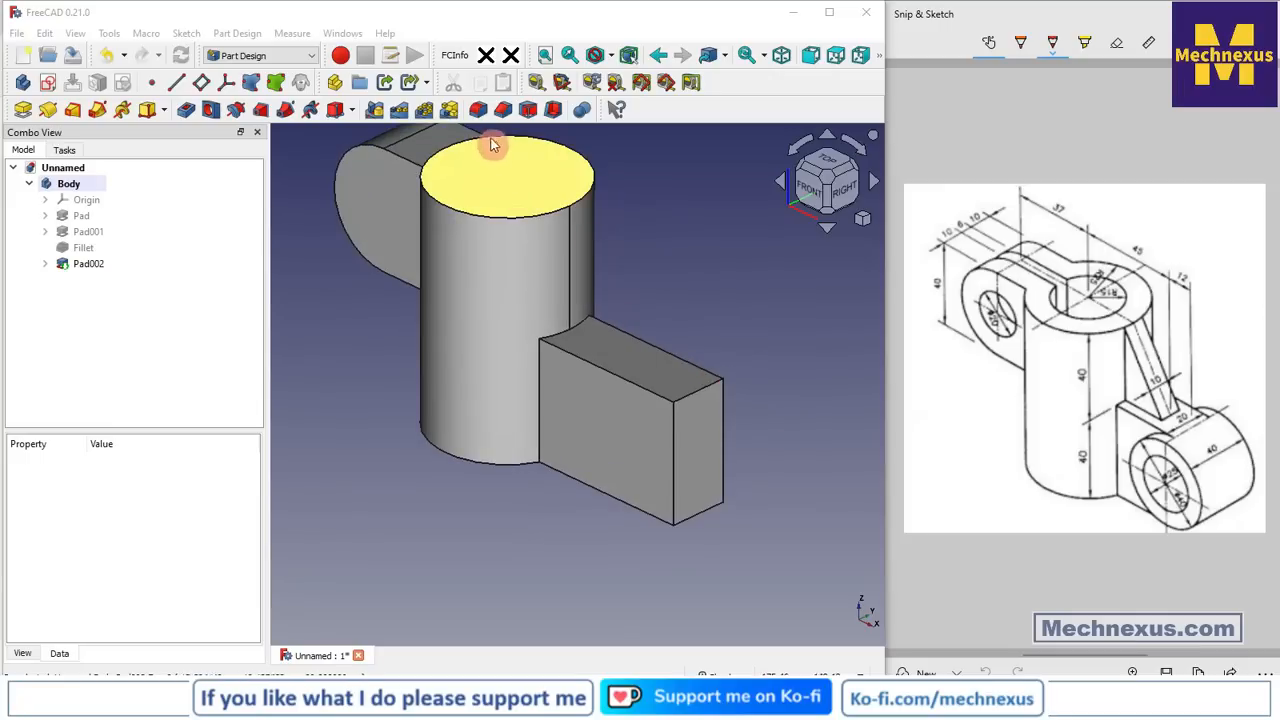
# Fillet the bottom arm's two outer end edges, Edge32 and Edge36, with a 19.99 mm radius
pyautogui.click(478, 109)
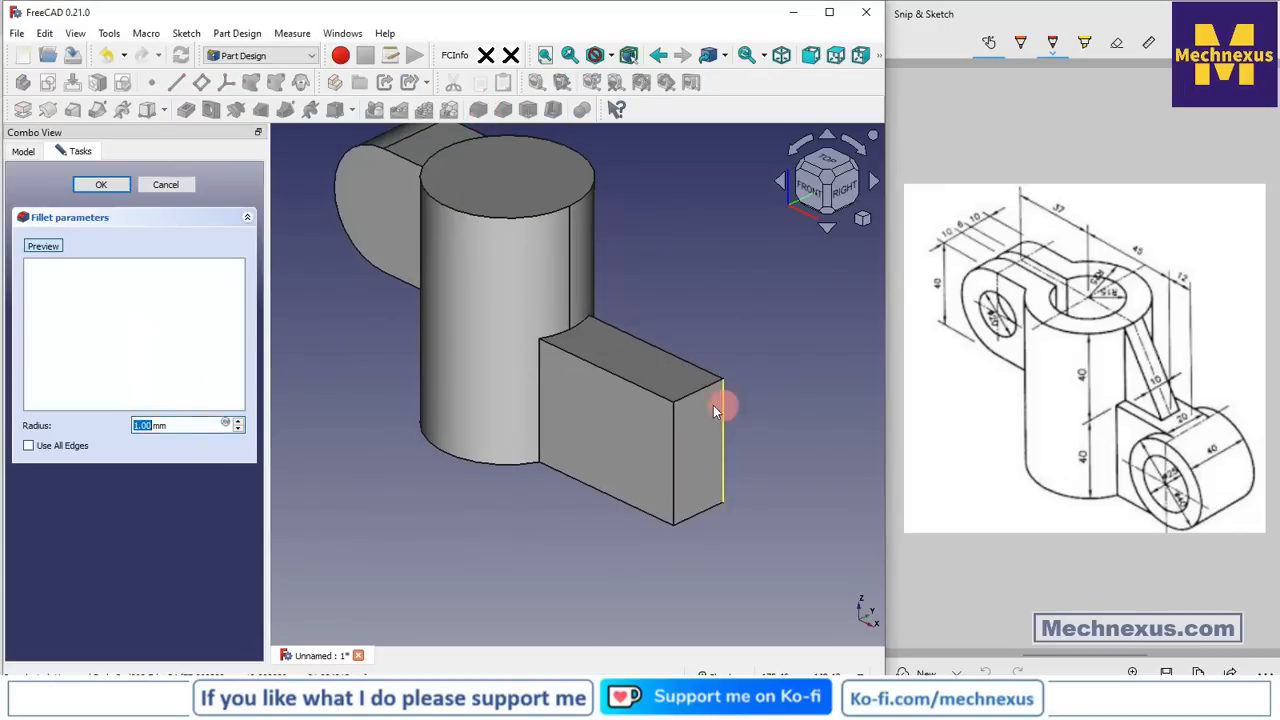
pyautogui.click(703, 519)
pyautogui.moveTo(177, 425); pyautogui.dragTo(75, 425)
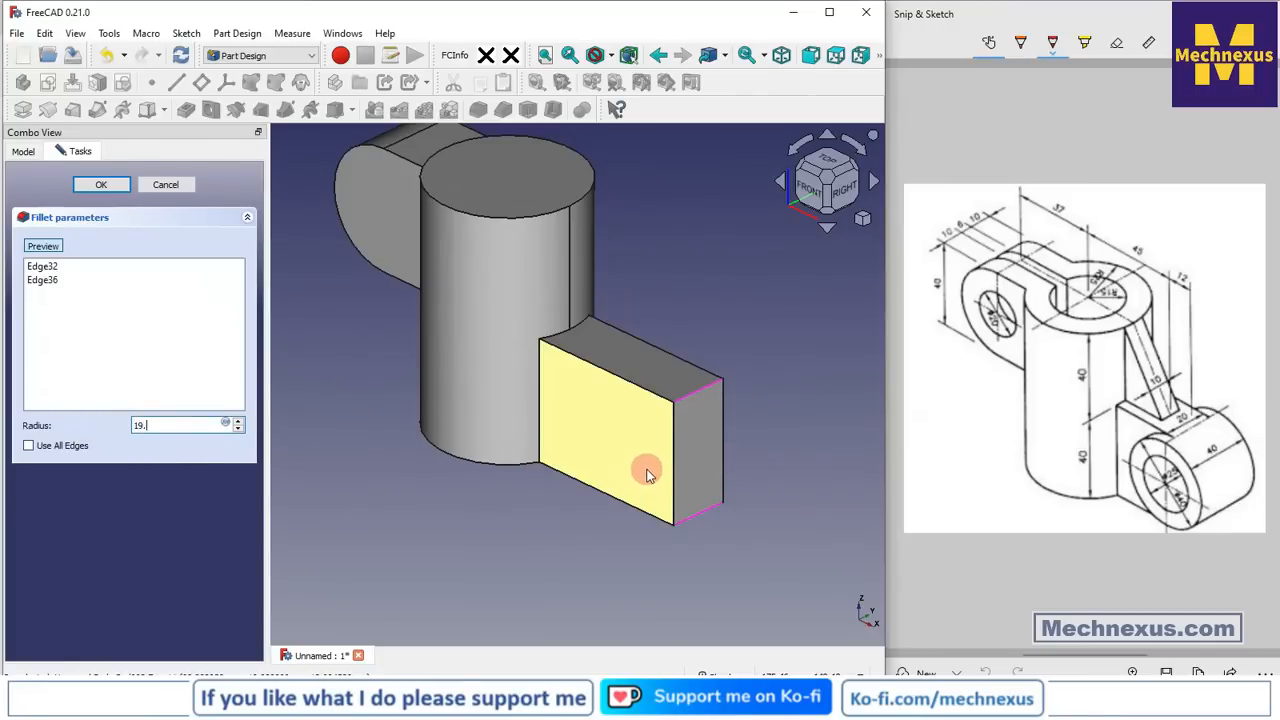
pyautogui.write('19.99')
pyautogui.click(106, 185)
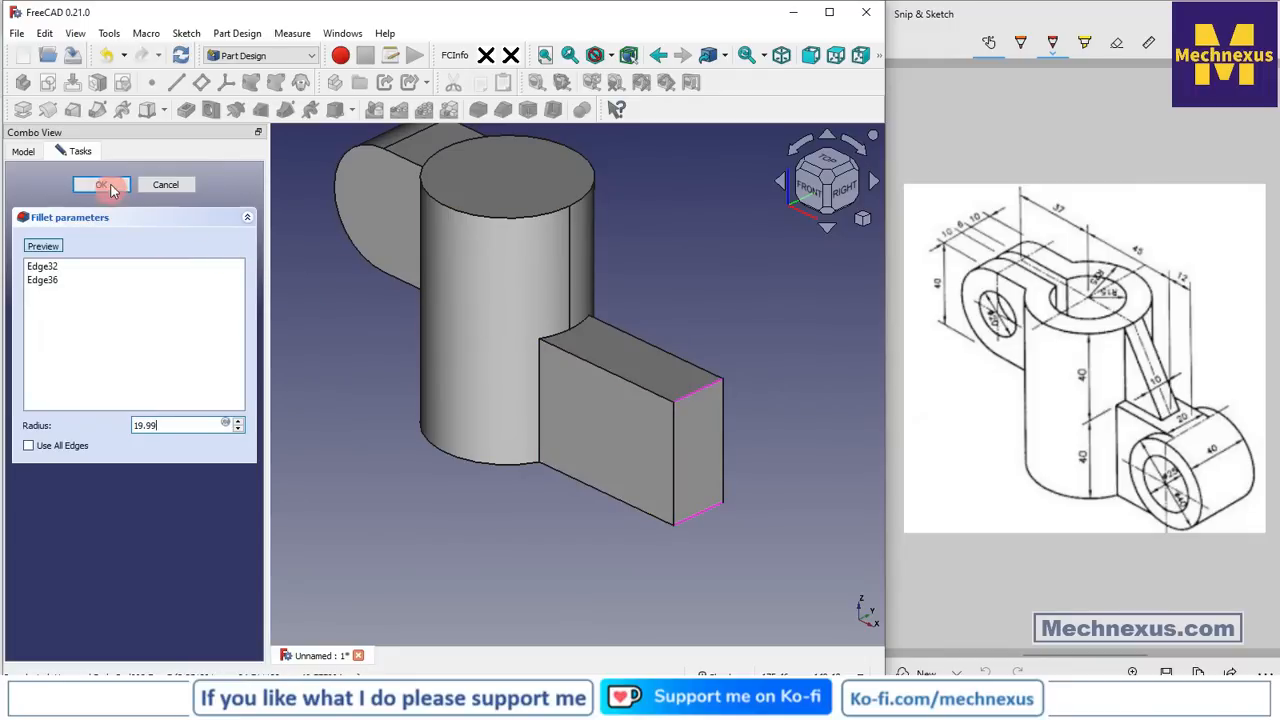
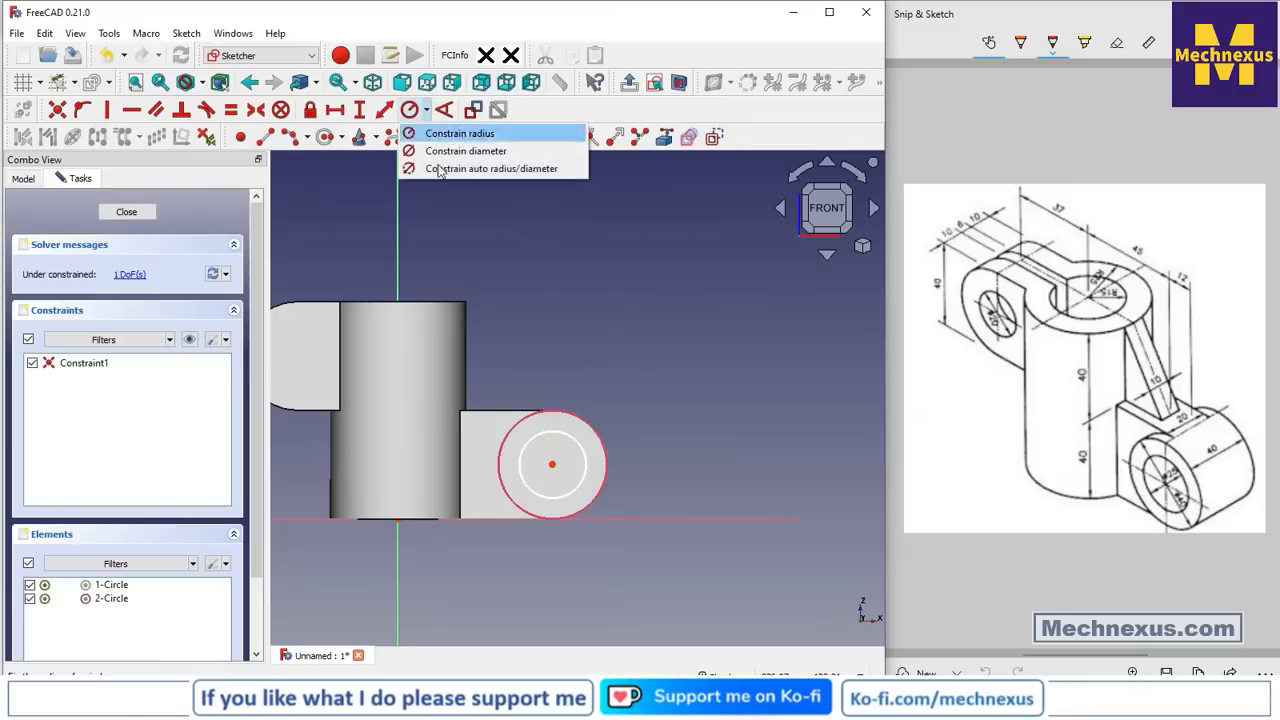
# Give the inner circle on the side arm's round end a 25 mm diameter
pyautogui.click(452, 150)
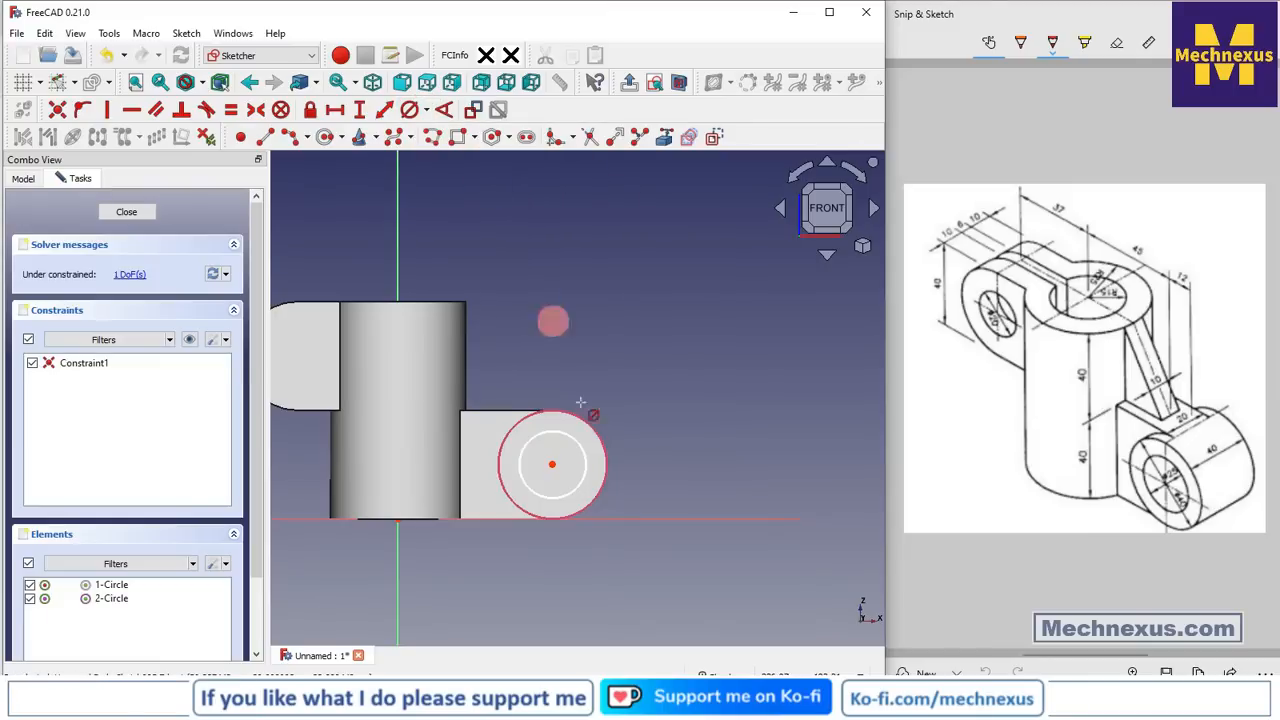
pyautogui.click(586, 461)
pyautogui.write('25')
pyautogui.press('Return')
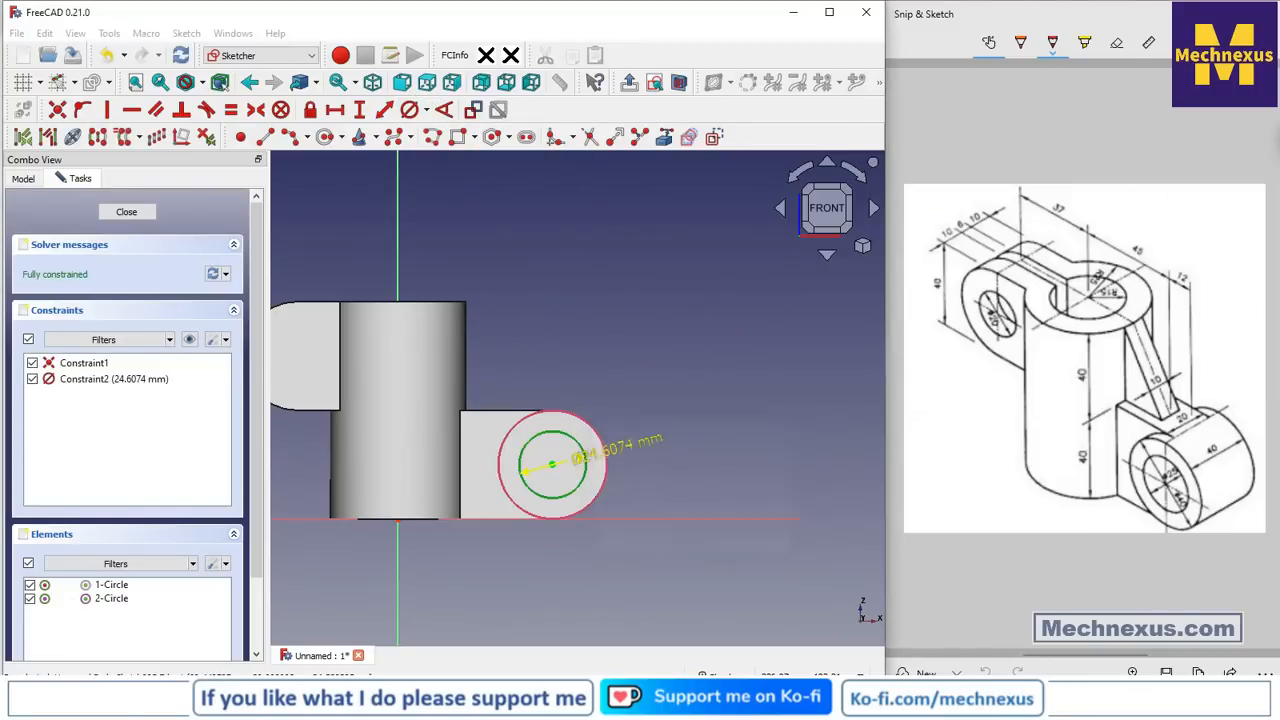
# Close the sketch and pocket the 25 mm circle Through all through the side arm
pyautogui.click(147, 212)
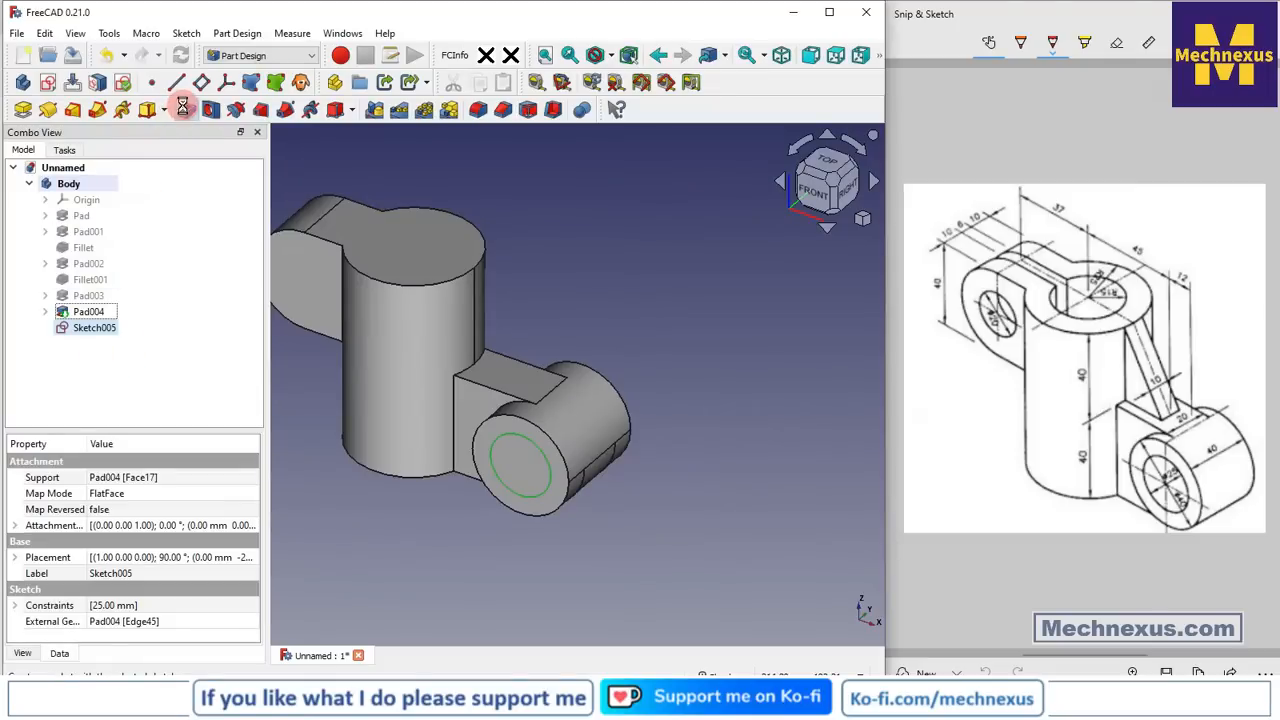
pyautogui.click(162, 247)
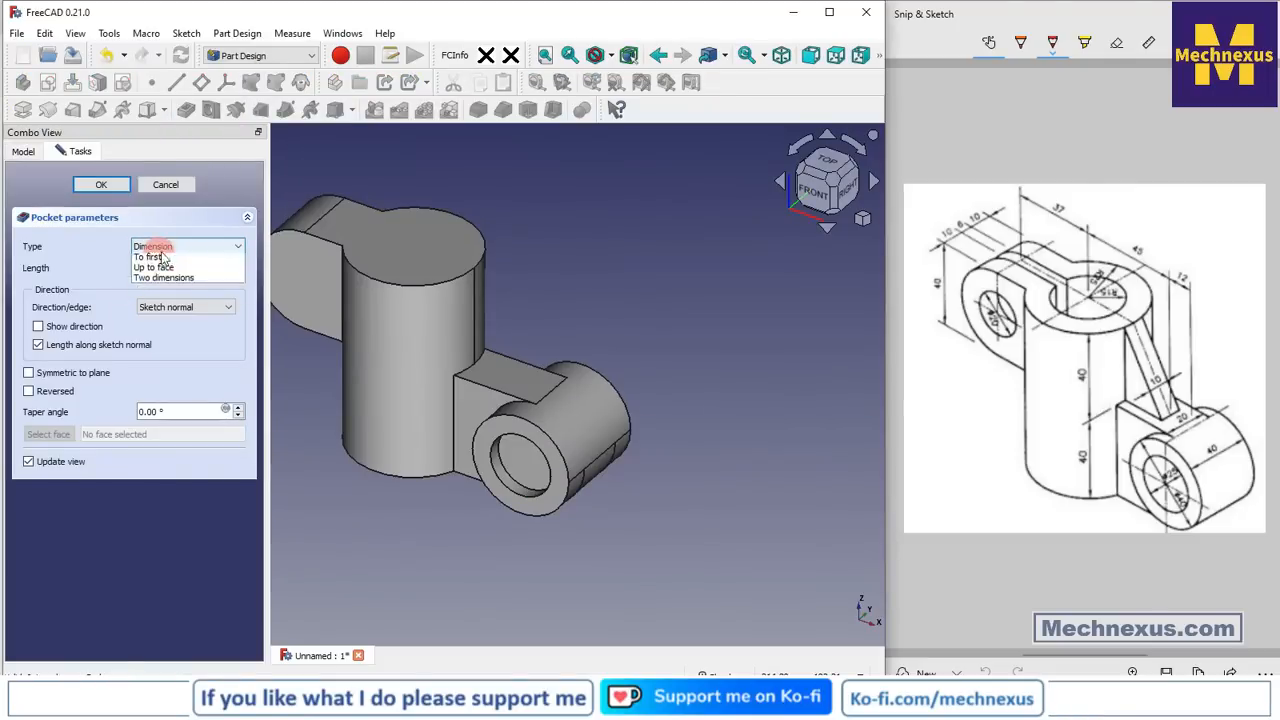
pyautogui.click(158, 257)
pyautogui.click(101, 185)
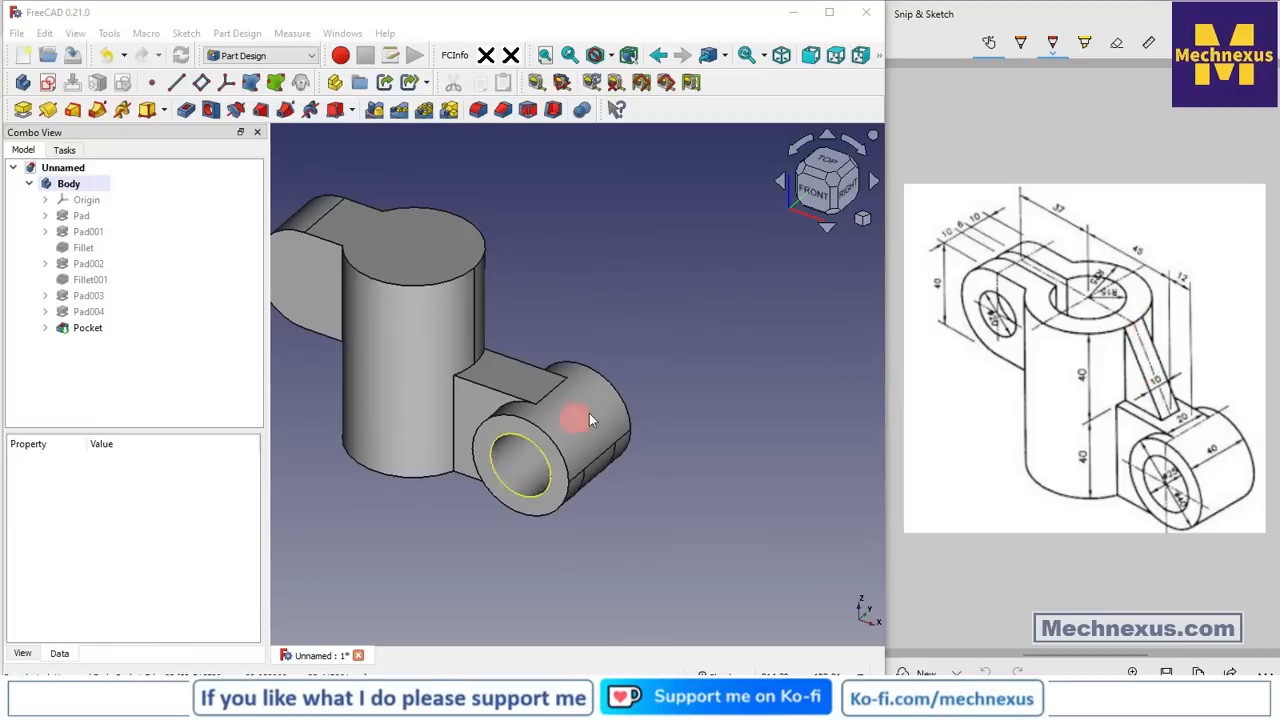
# Switch to the isometric view and select the tall boss's top face
pyautogui.click(690, 340)
pyautogui.press('0')
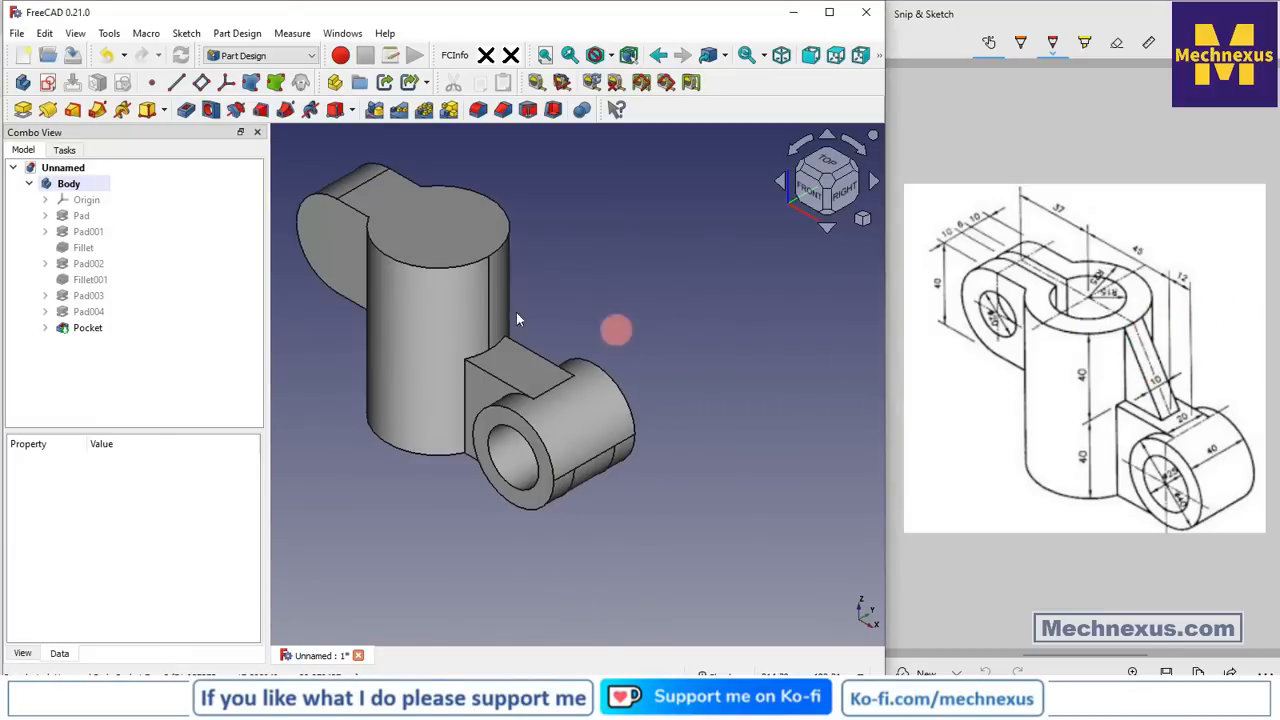
pyautogui.click(448, 248)
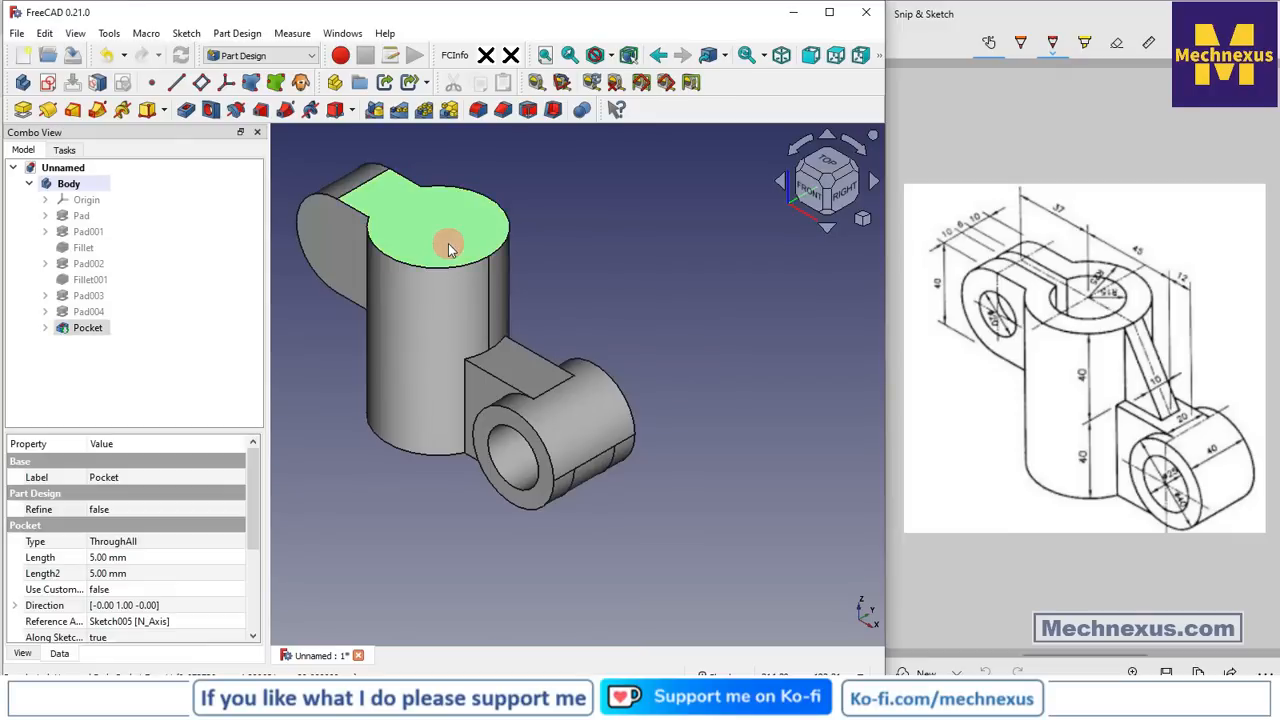
# Start a sketch on the boss top and reference both halves of its circular edge
pyautogui.click(50, 85)
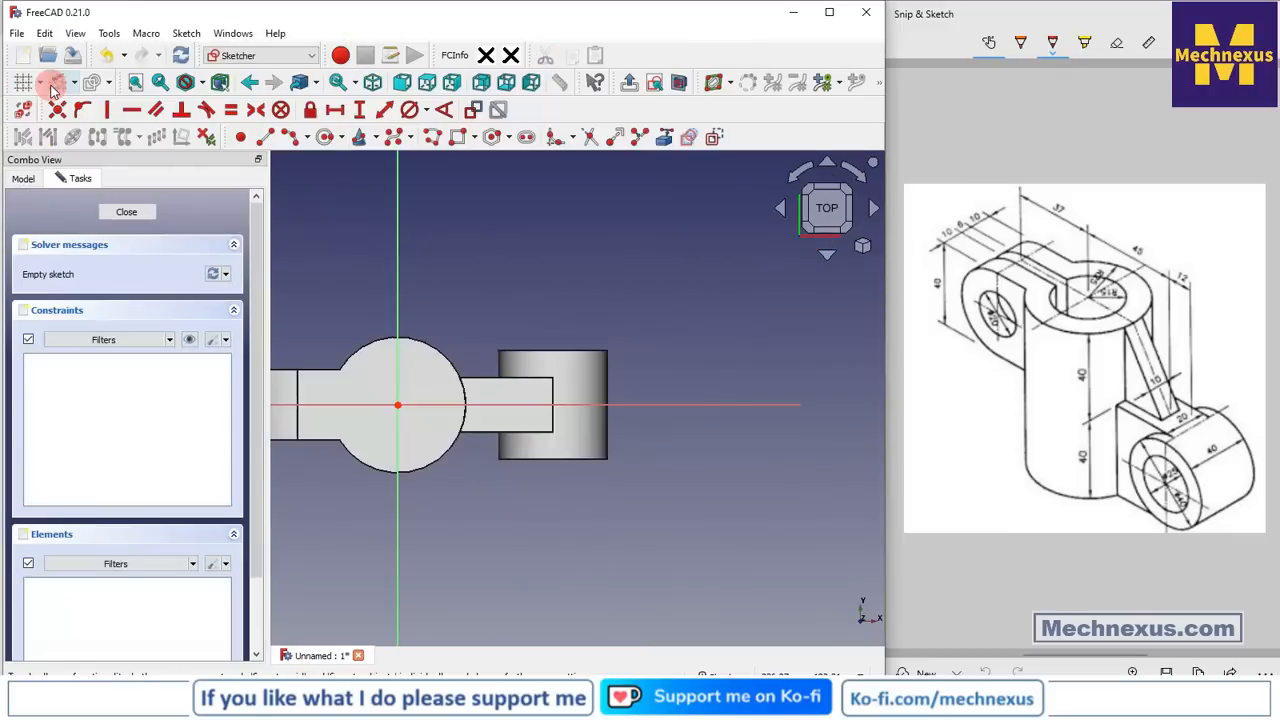
pyautogui.scroll(2, 399, 451)
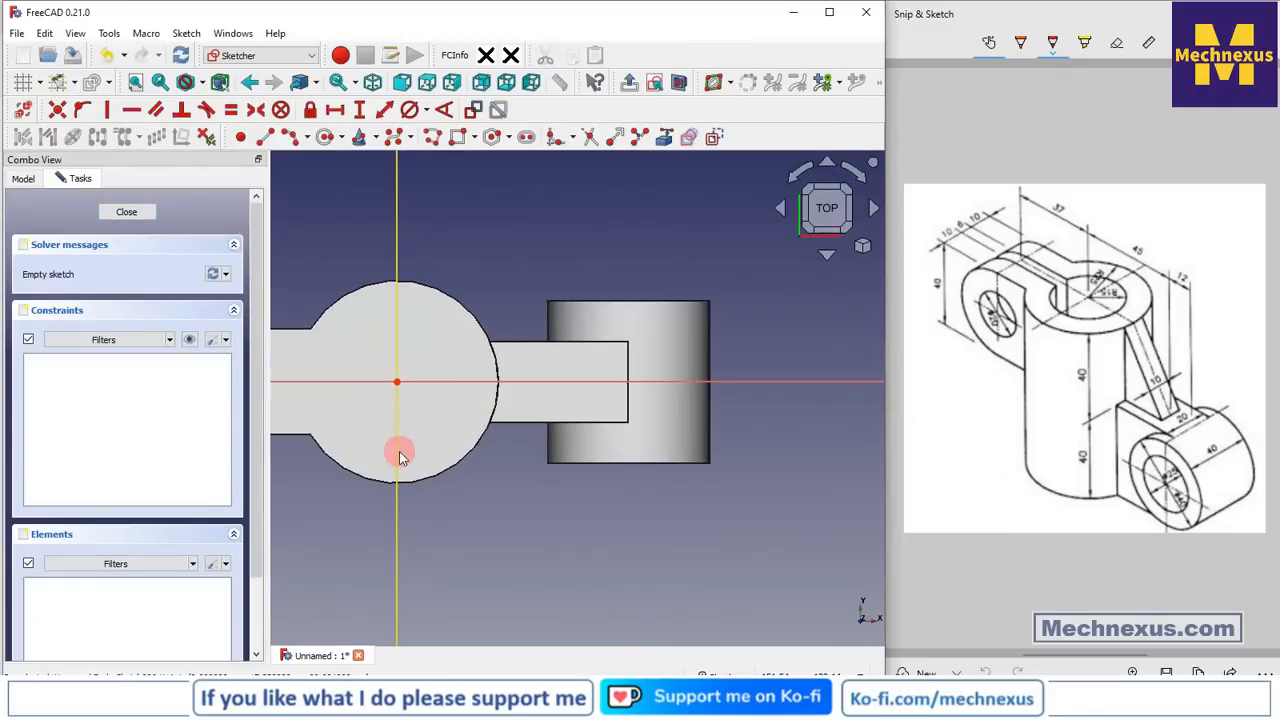
pyautogui.click(321, 137)
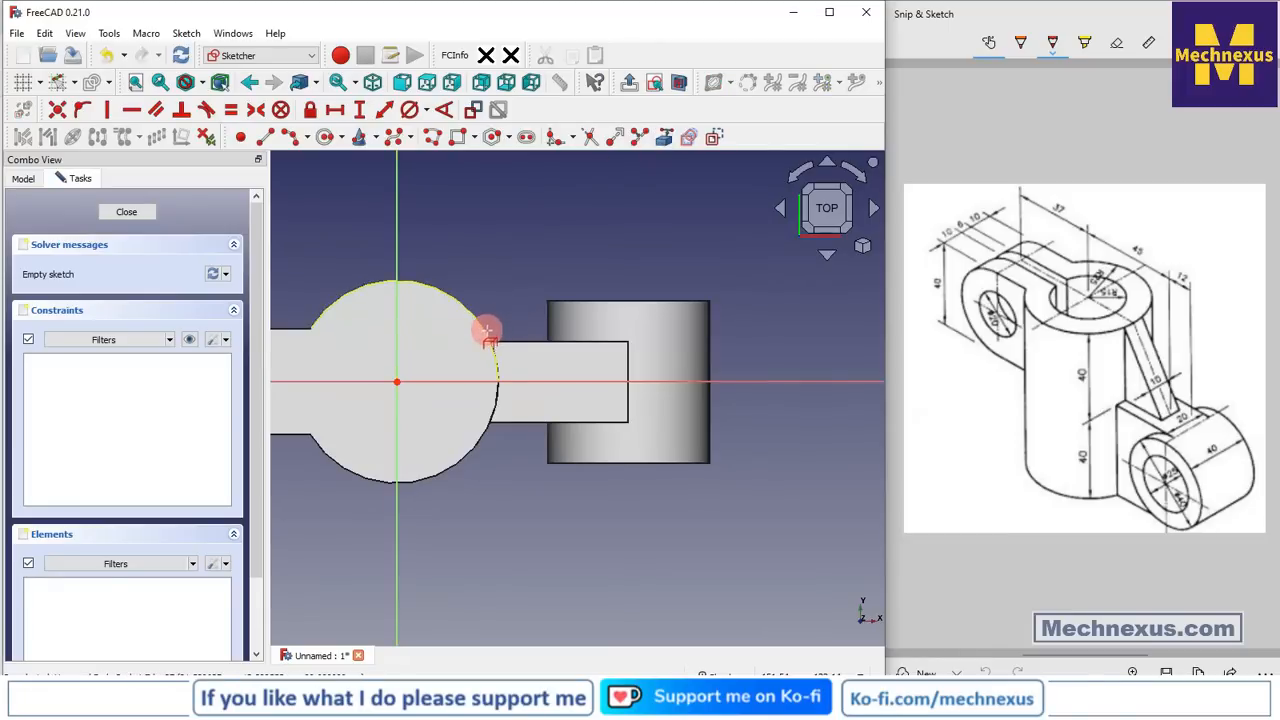
pyautogui.click(497, 382)
pyautogui.click(497, 400)
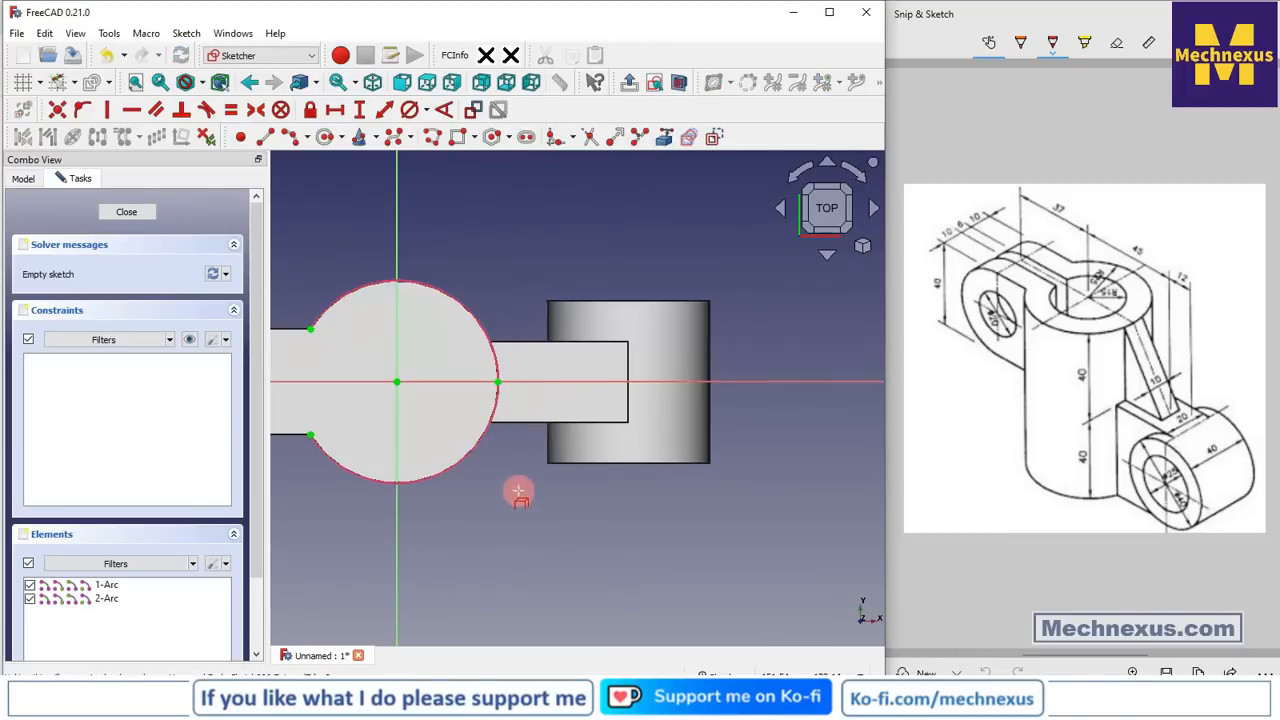
pyautogui.scroll(1, 508, 334)
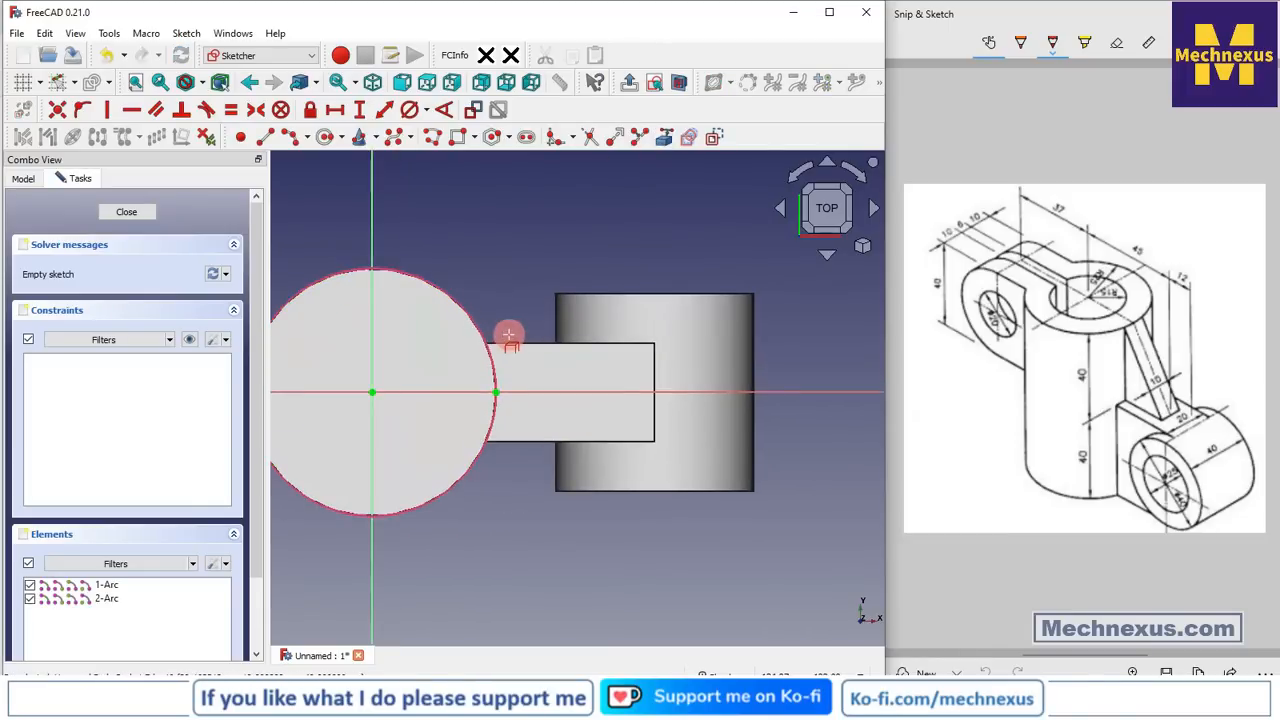
# Draw a rectangle from inside the boss circle over the arm, then delete its left edge
pyautogui.click(448, 139)
pyautogui.click(455, 362)
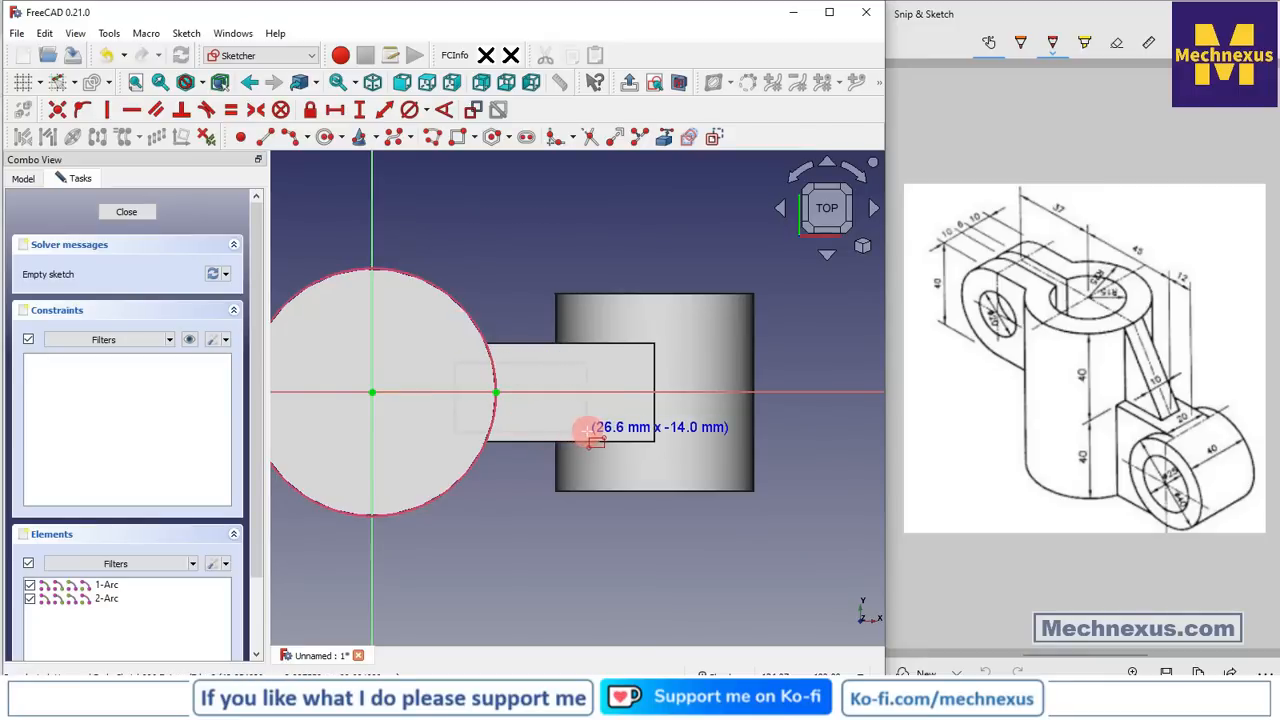
pyautogui.click(588, 432)
pyautogui.scroll(-1, 457, 420)
pyautogui.scroll(1, 460, 437)
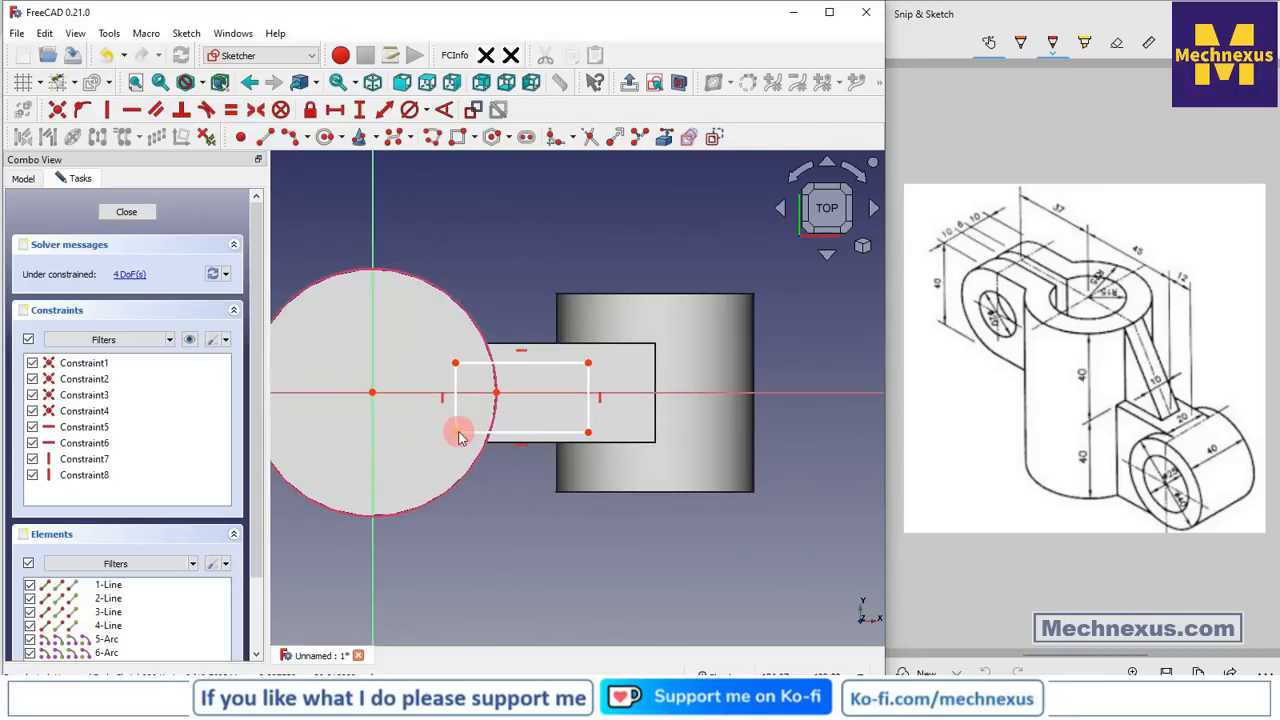
pyautogui.click(456, 420)
pyautogui.press('Delete')
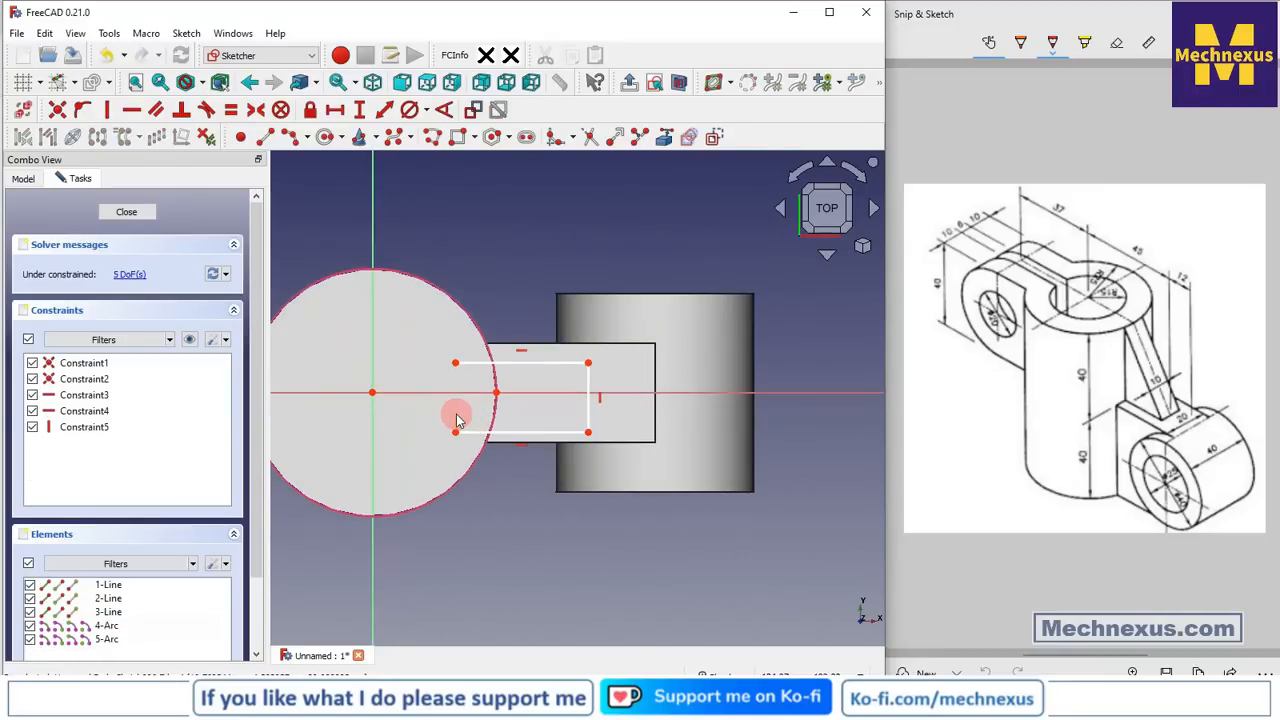
# Pin the outline's top-left and bottom-left endpoints onto the boss's circular edge
pyautogui.scroll(2, 455, 414)
pyautogui.click(455, 338)
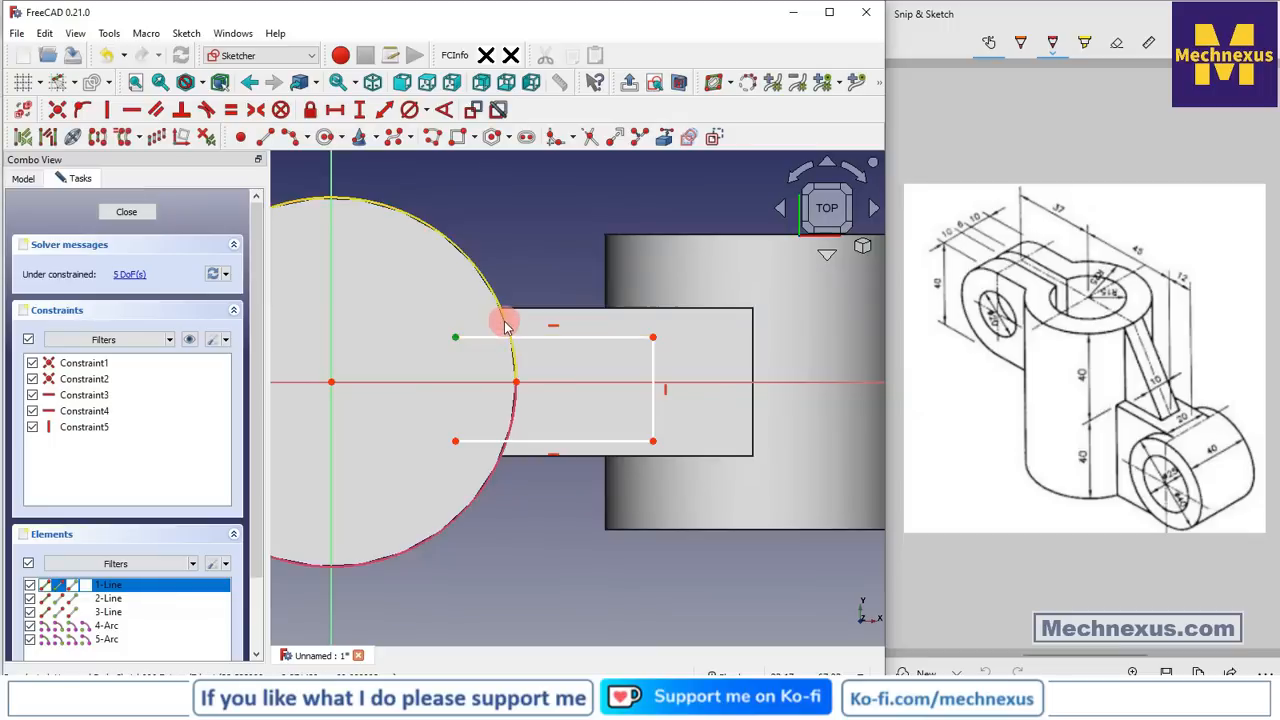
pyautogui.click(508, 330)
pyautogui.click(158, 110)
pyautogui.click(377, 282)
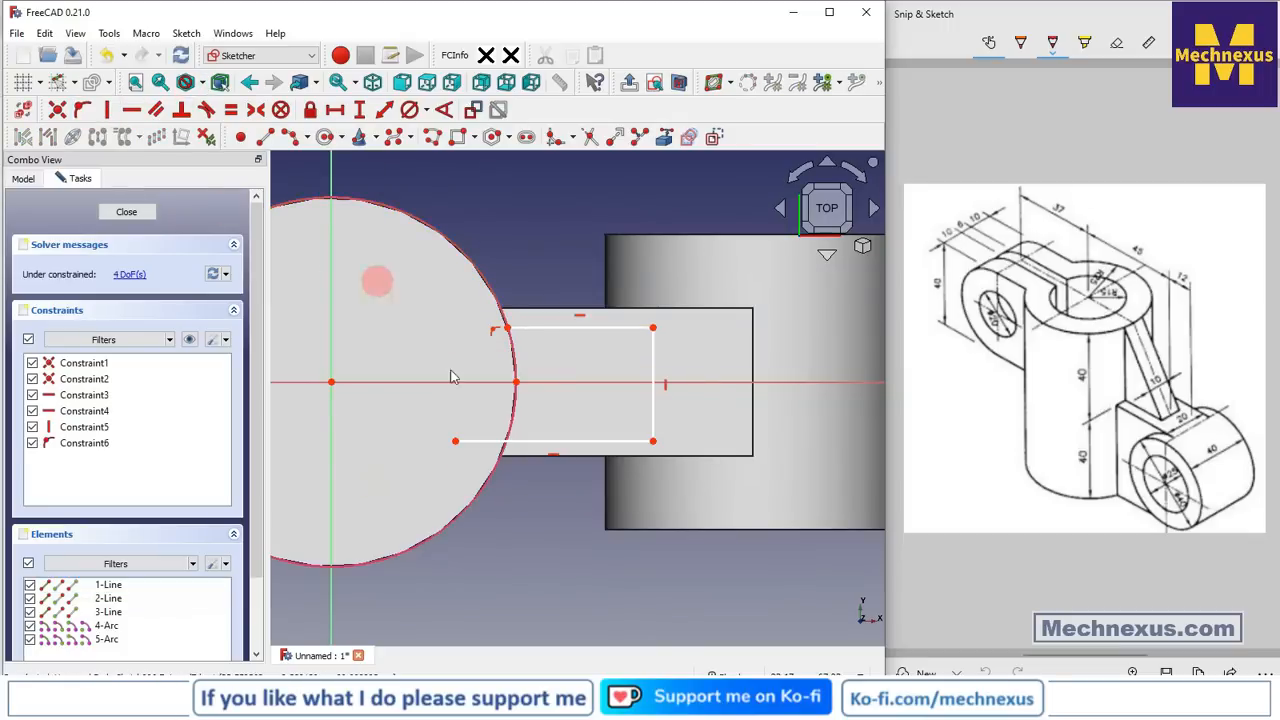
pyautogui.click(455, 441)
pyautogui.click(510, 424)
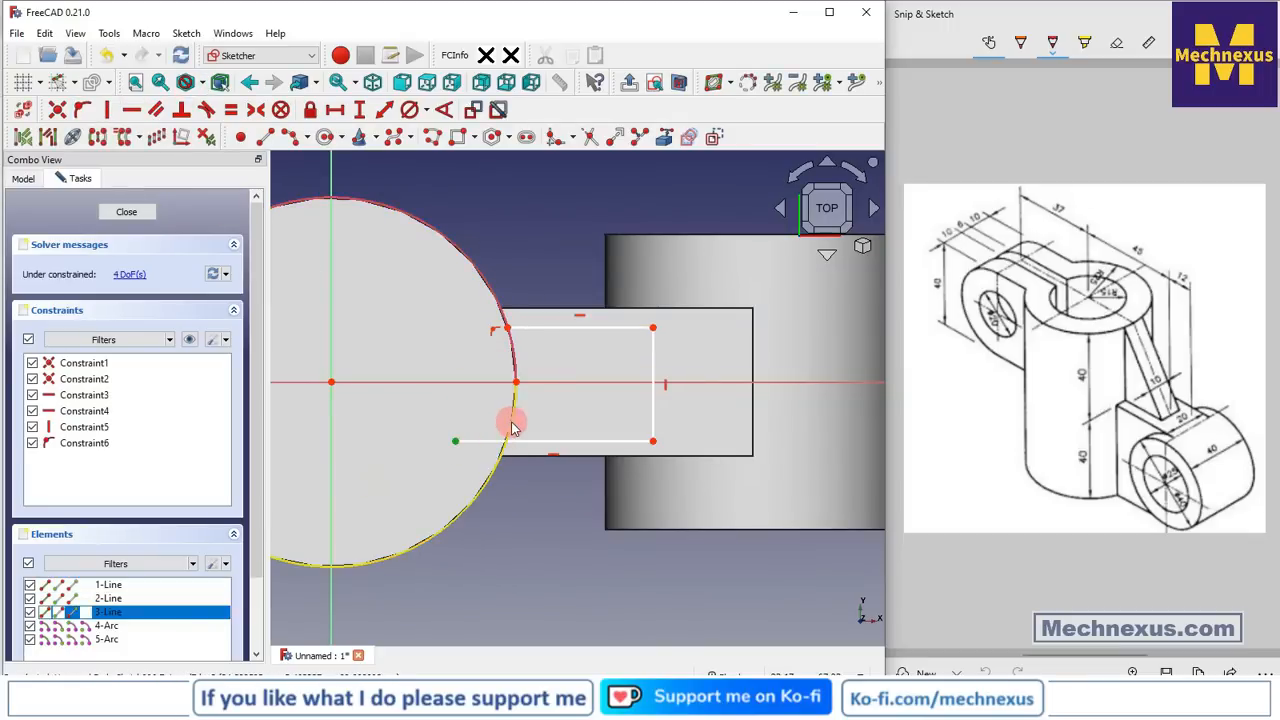
pyautogui.click(82, 110)
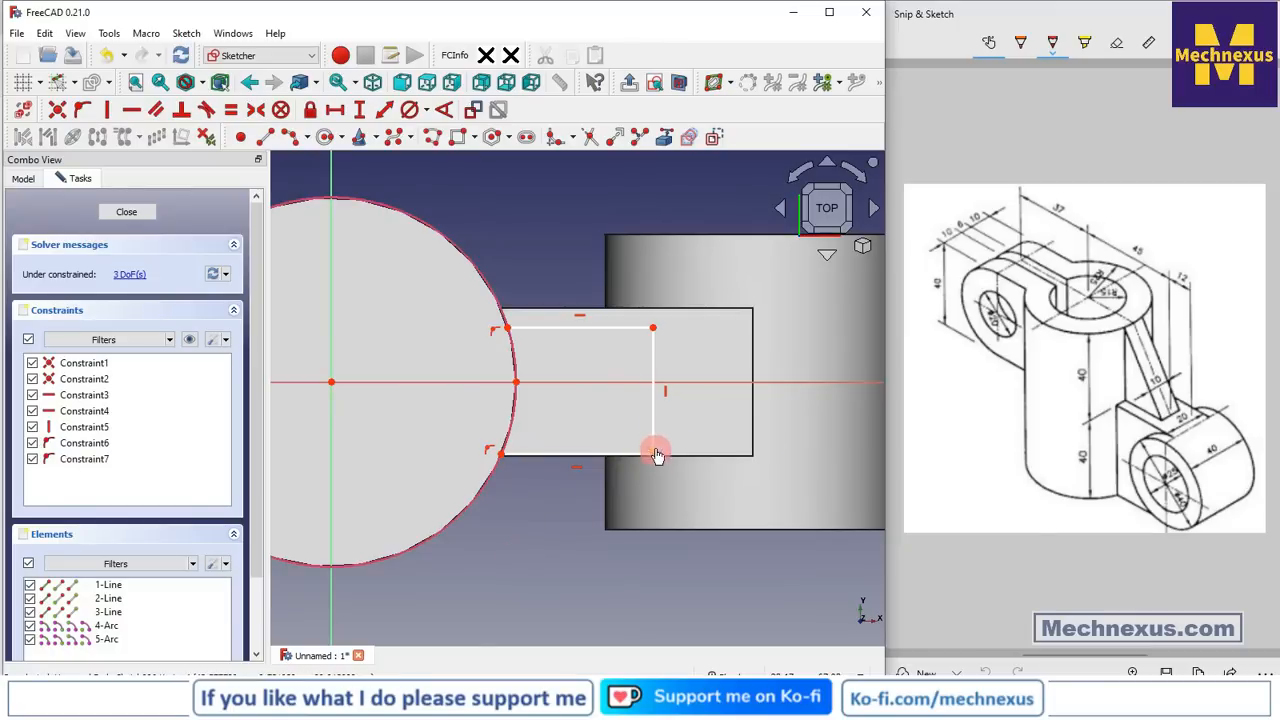
# Narrow the outline and make its right corners symmetric about the horizontal axis
pyautogui.moveTo(655, 453); pyautogui.dragTo(656, 424)
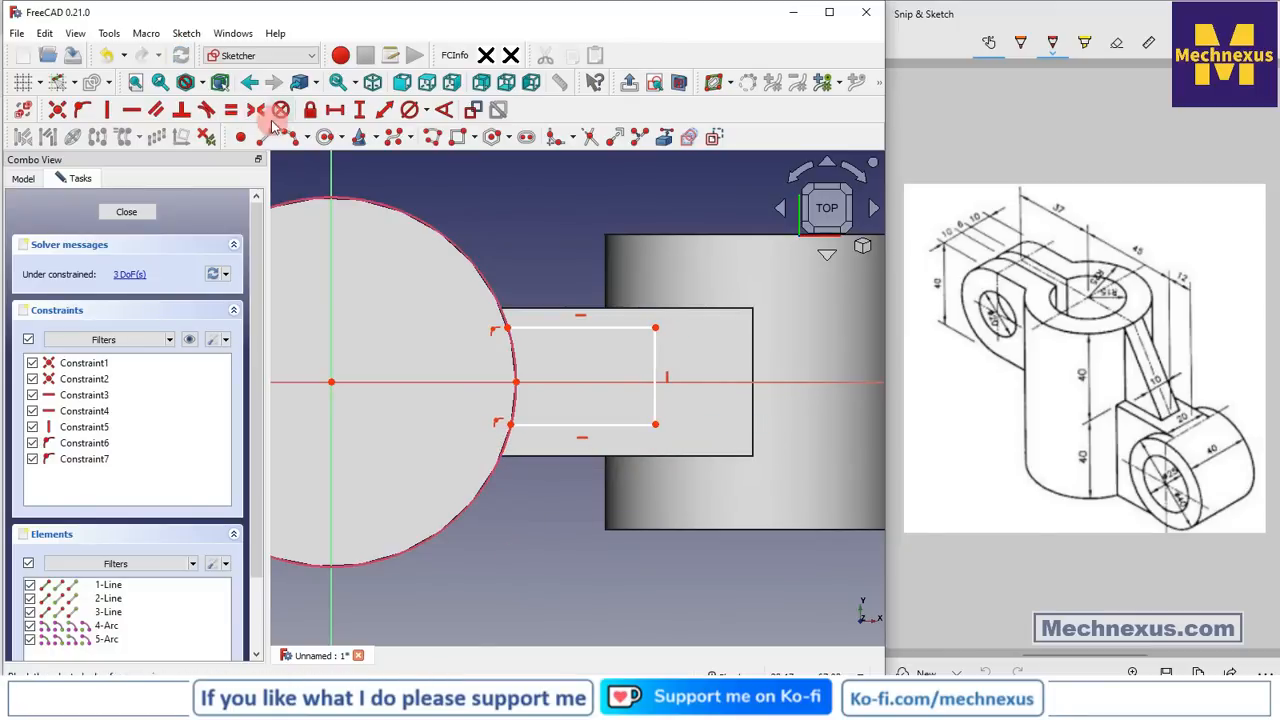
pyautogui.click(656, 322)
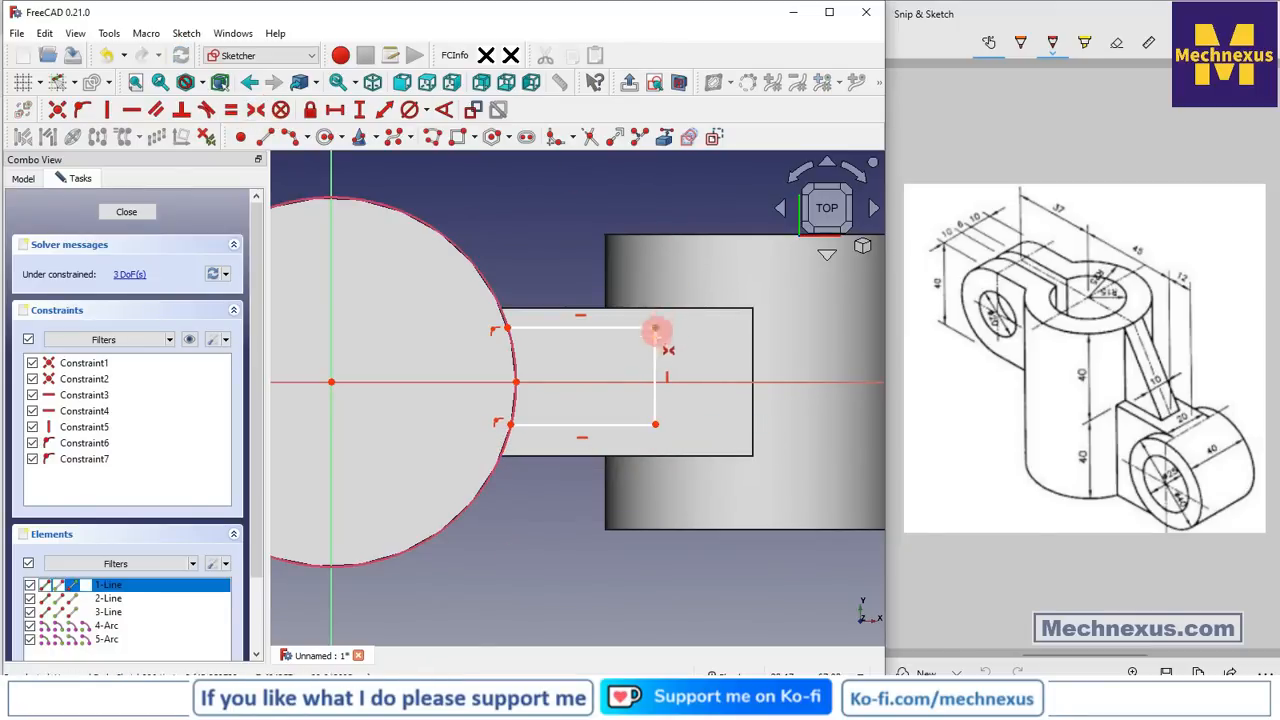
pyautogui.click(659, 413)
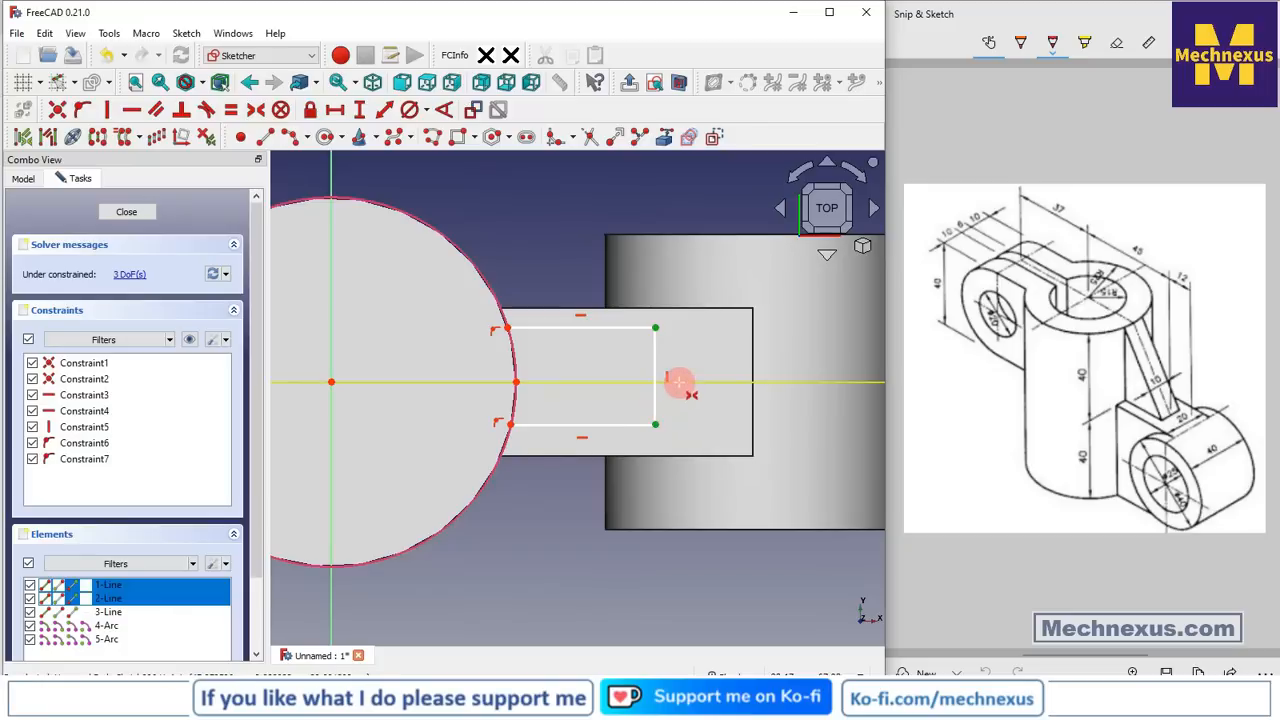
pyautogui.click(672, 382)
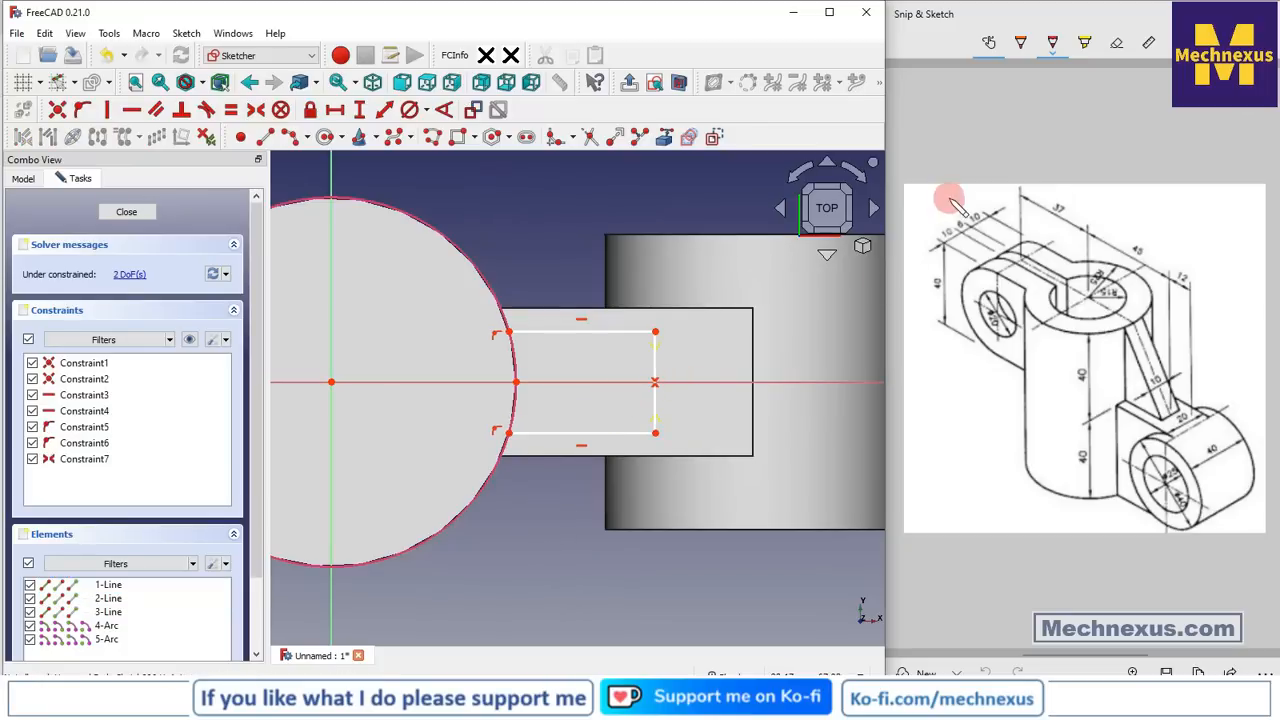
# Dimension the rib profile 10 mm wide and 45 mm from the circle centre
pyautogui.click(414, 140)
pyautogui.click(661, 353)
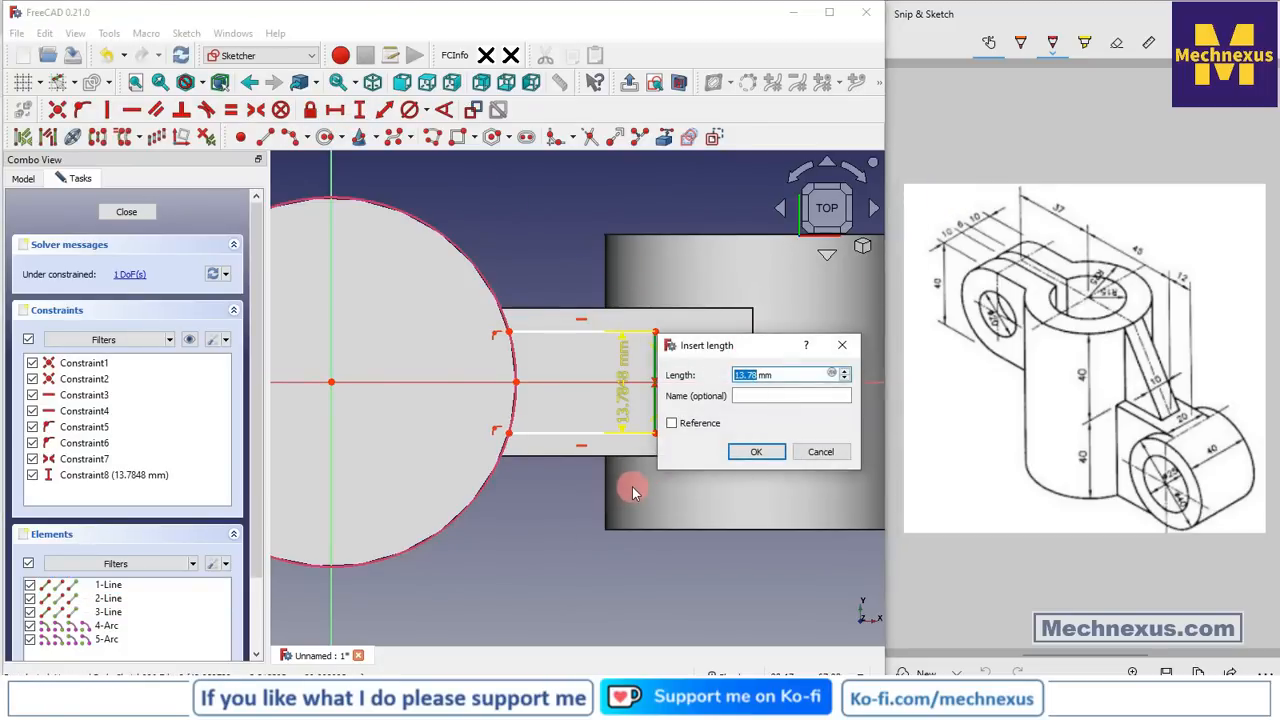
pyautogui.write('10')
pyautogui.press('Return')
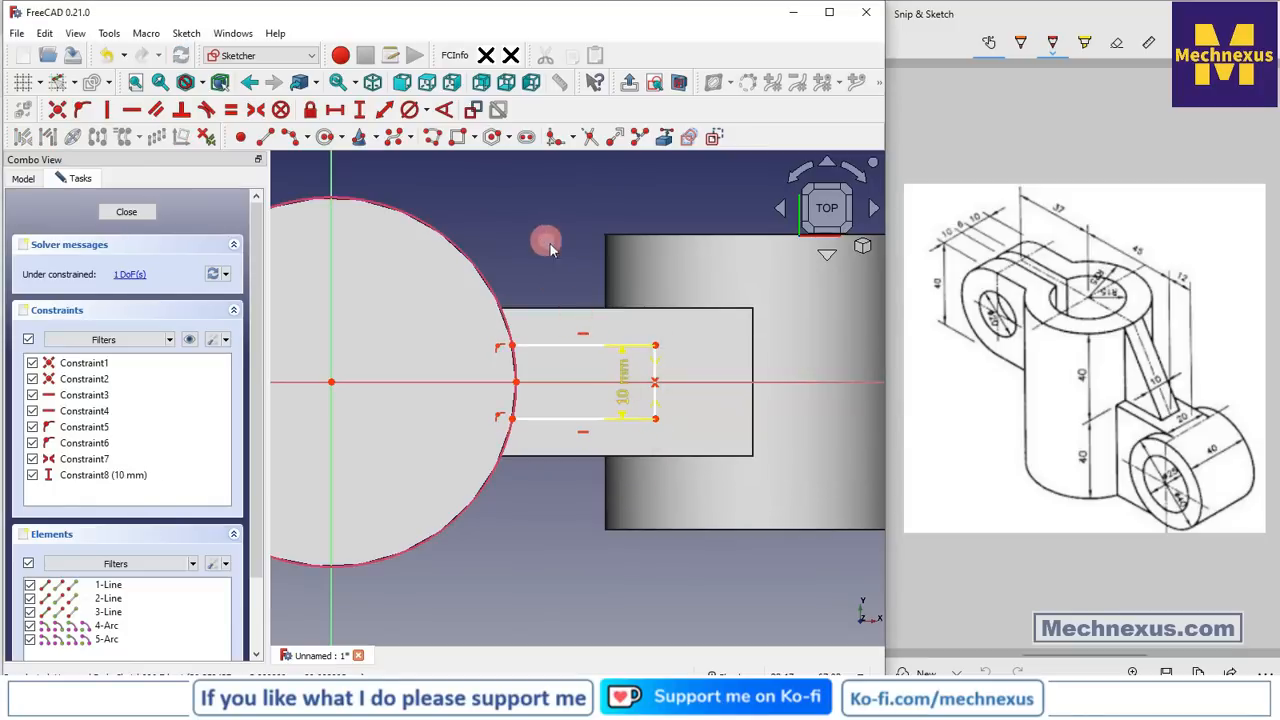
pyautogui.moveTo(628, 380); pyautogui.dragTo(708, 312)
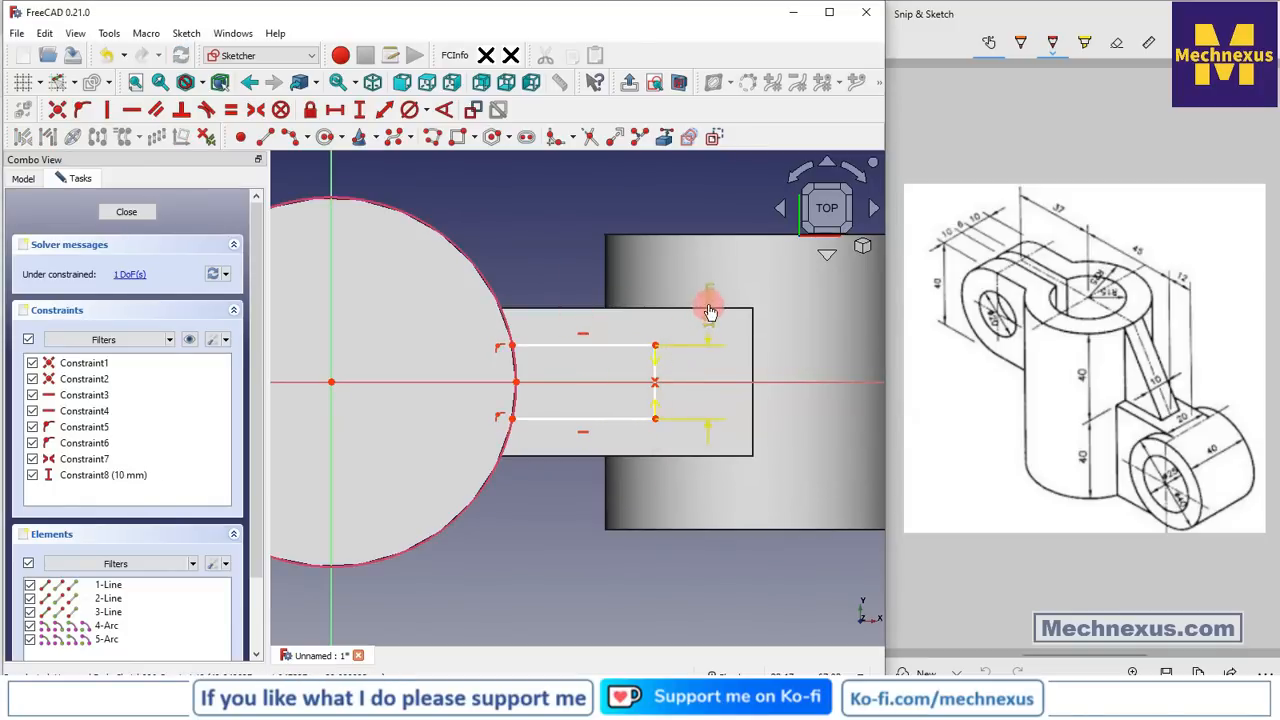
pyautogui.click(335, 109)
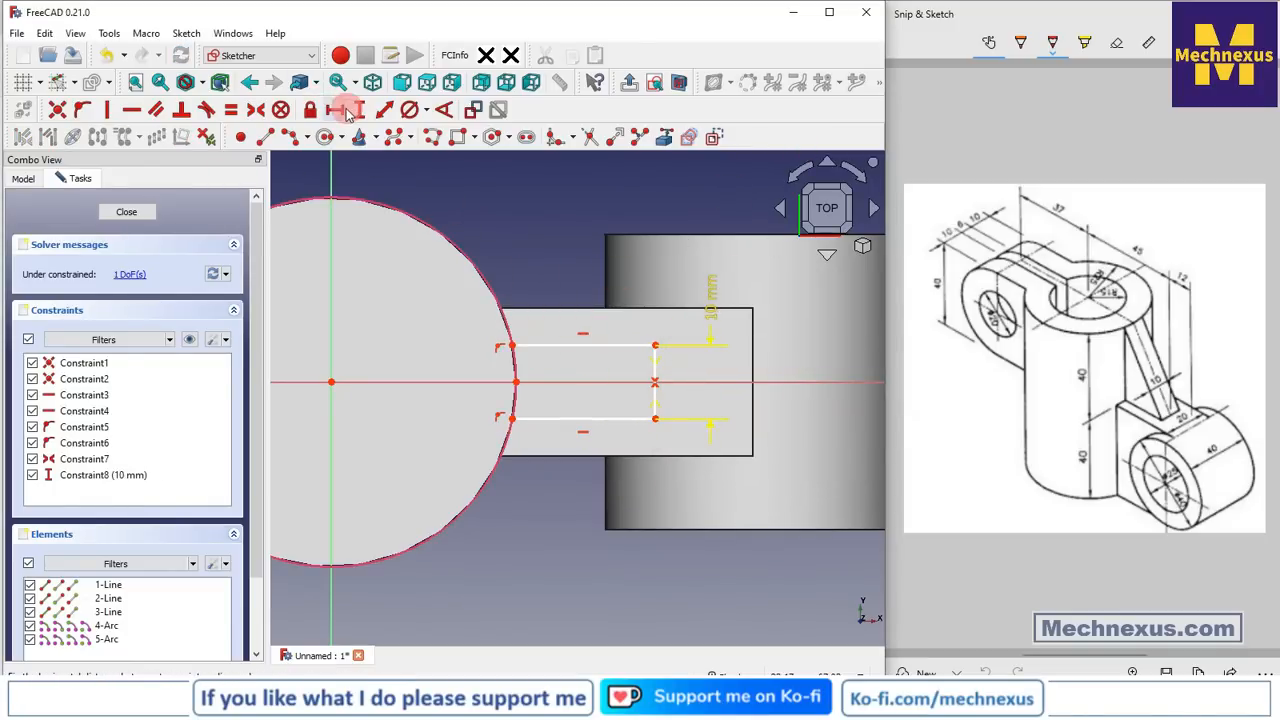
pyautogui.click(331, 379)
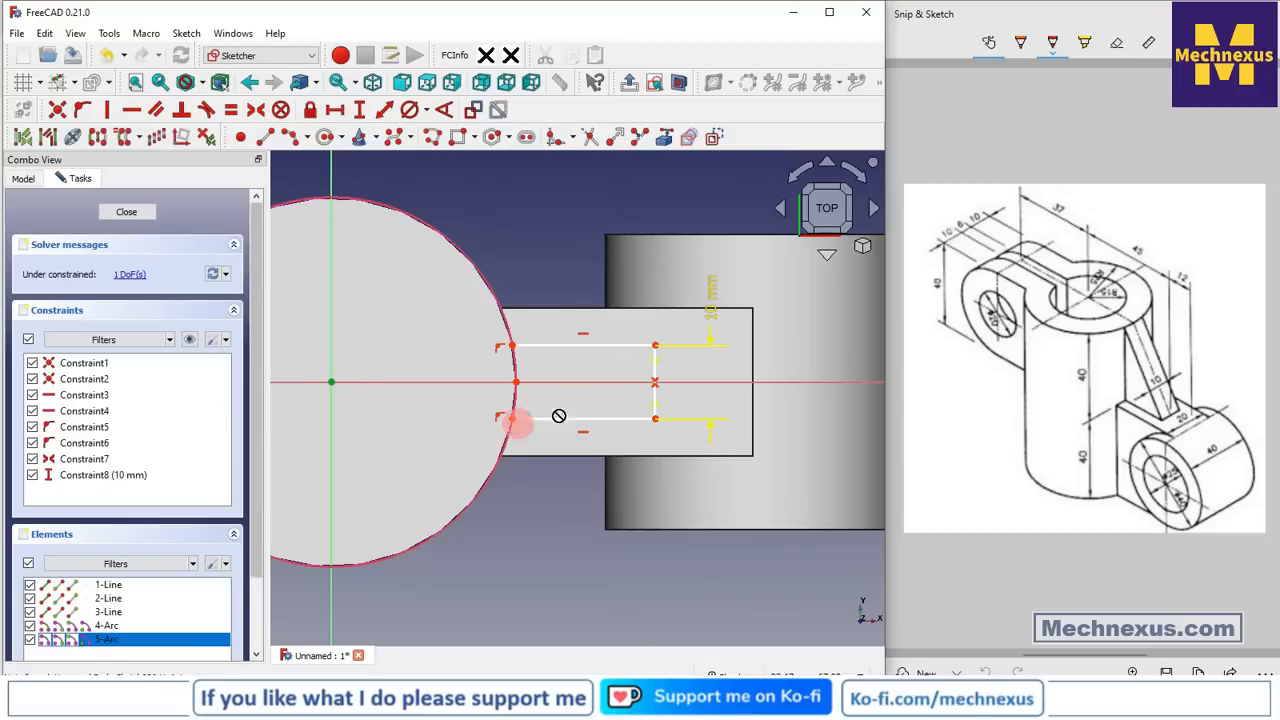
pyautogui.click(654, 345)
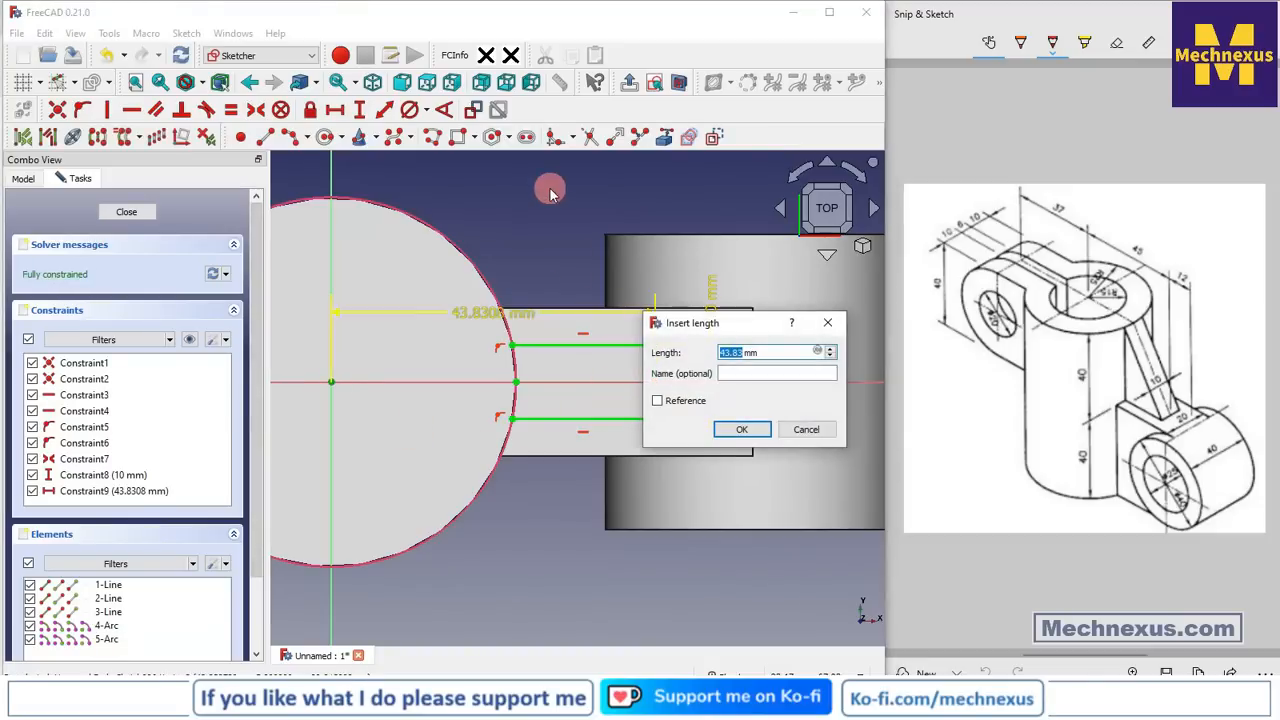
pyautogui.write('45')
pyautogui.press('Return')
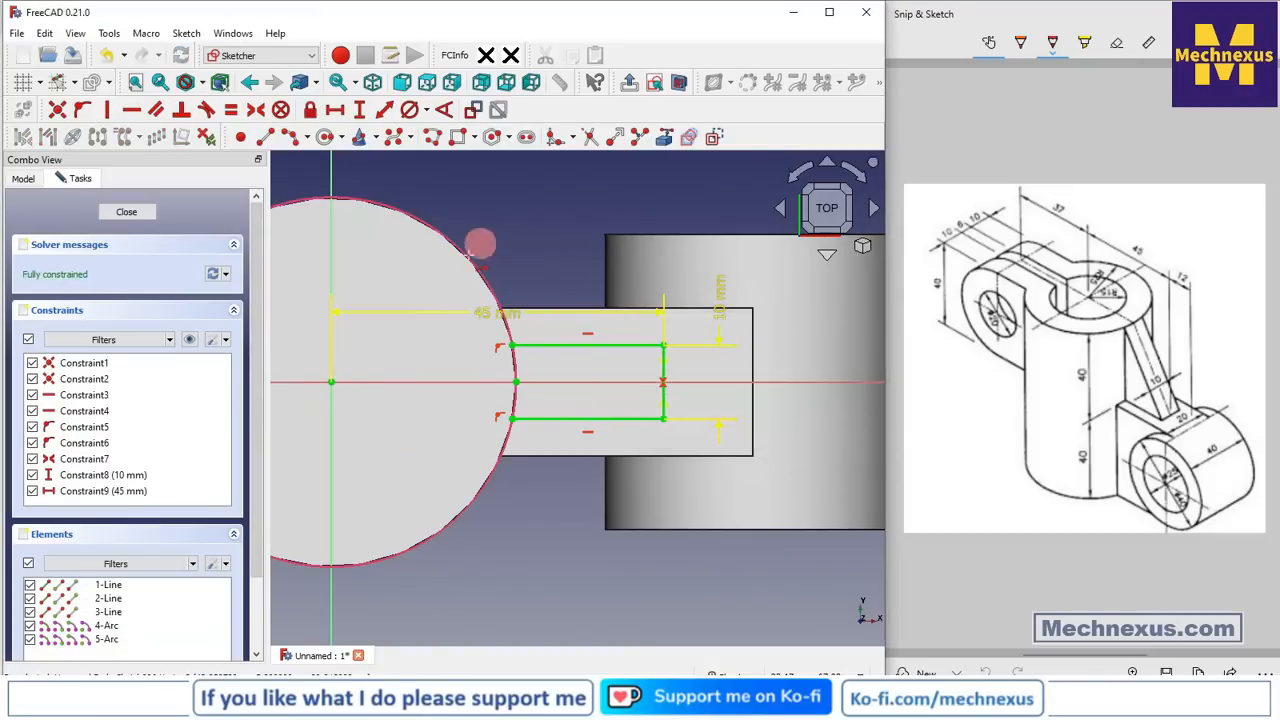
pyautogui.moveTo(492, 312); pyautogui.dragTo(509, 206)
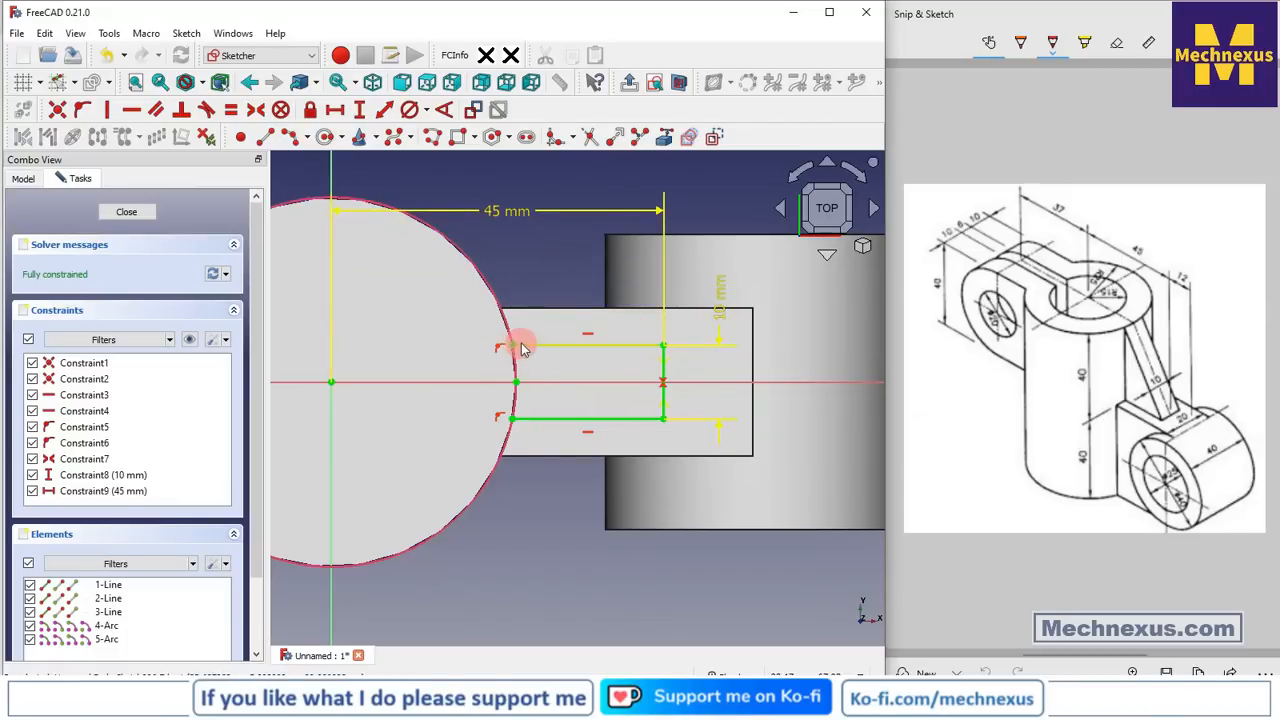
# Close the profile's left end with an arc along the circle
pyautogui.click(512, 418)
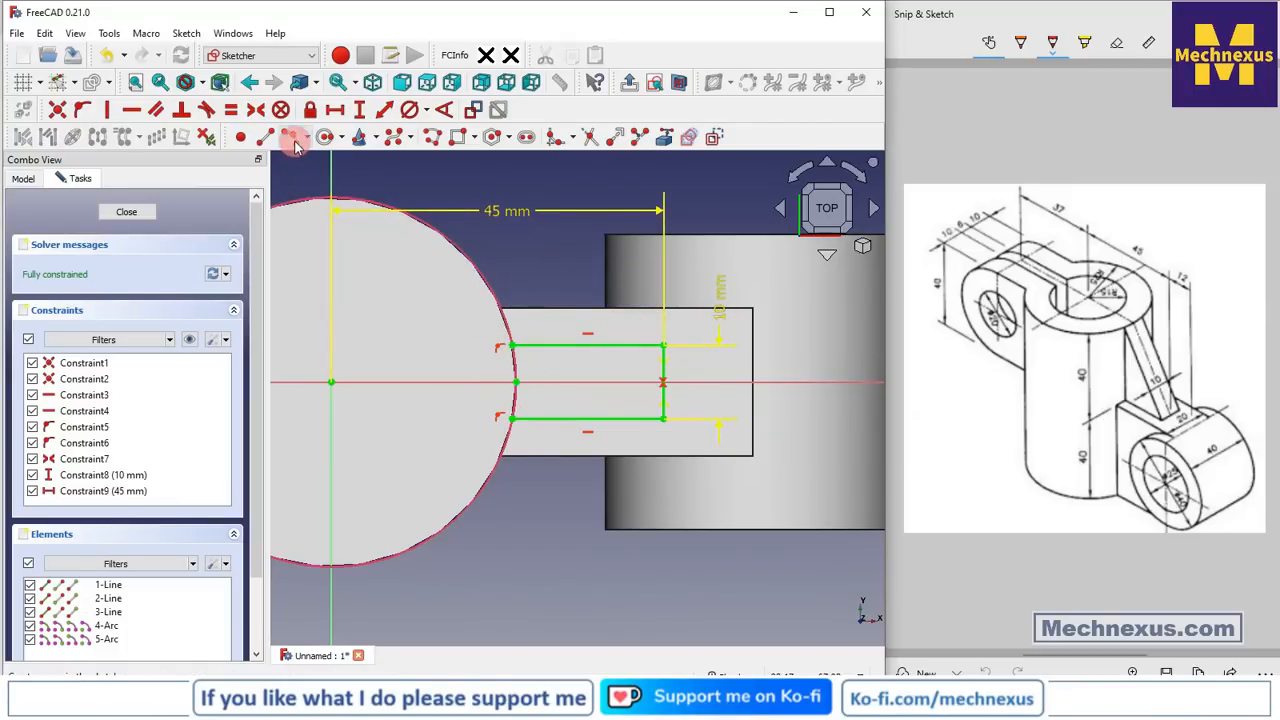
pyautogui.click(290, 137)
pyautogui.scroll(3, 490, 330)
pyautogui.click(518, 385)
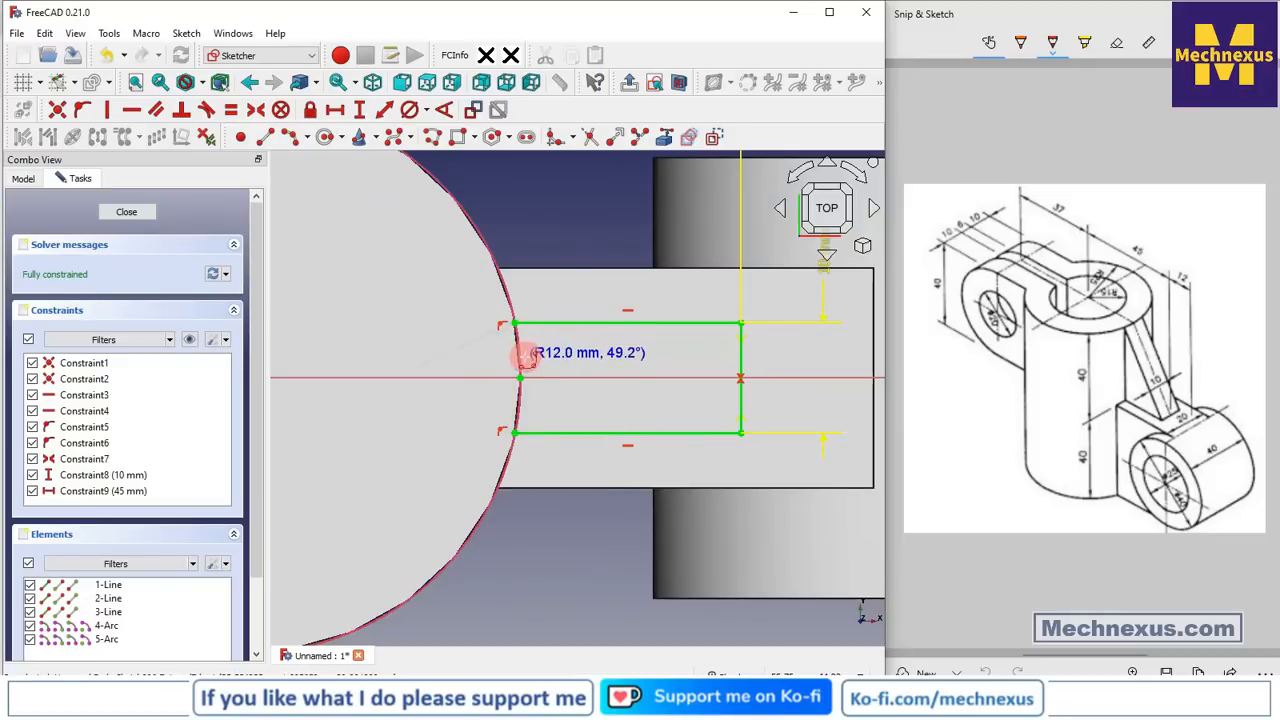
pyautogui.click(525, 356)
pyautogui.scroll(-2, 590, 308)
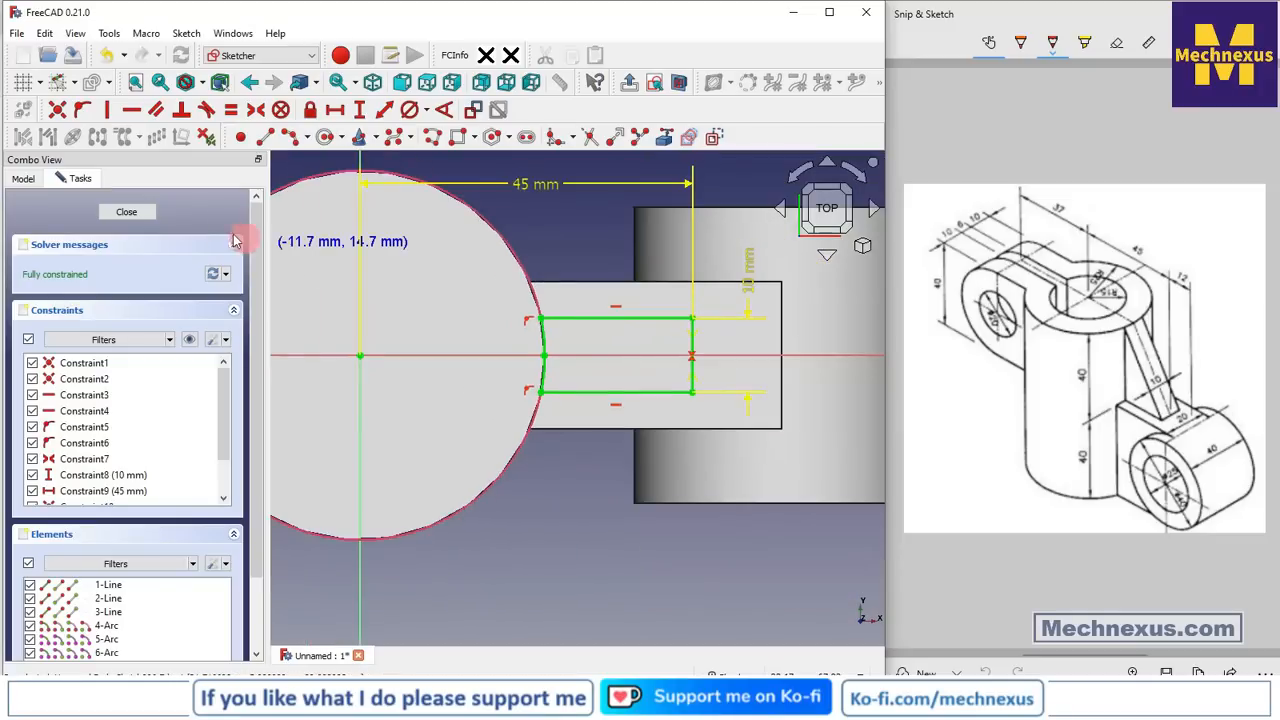
# Close the sketch and start a Pad from it
pyautogui.click(126, 212)
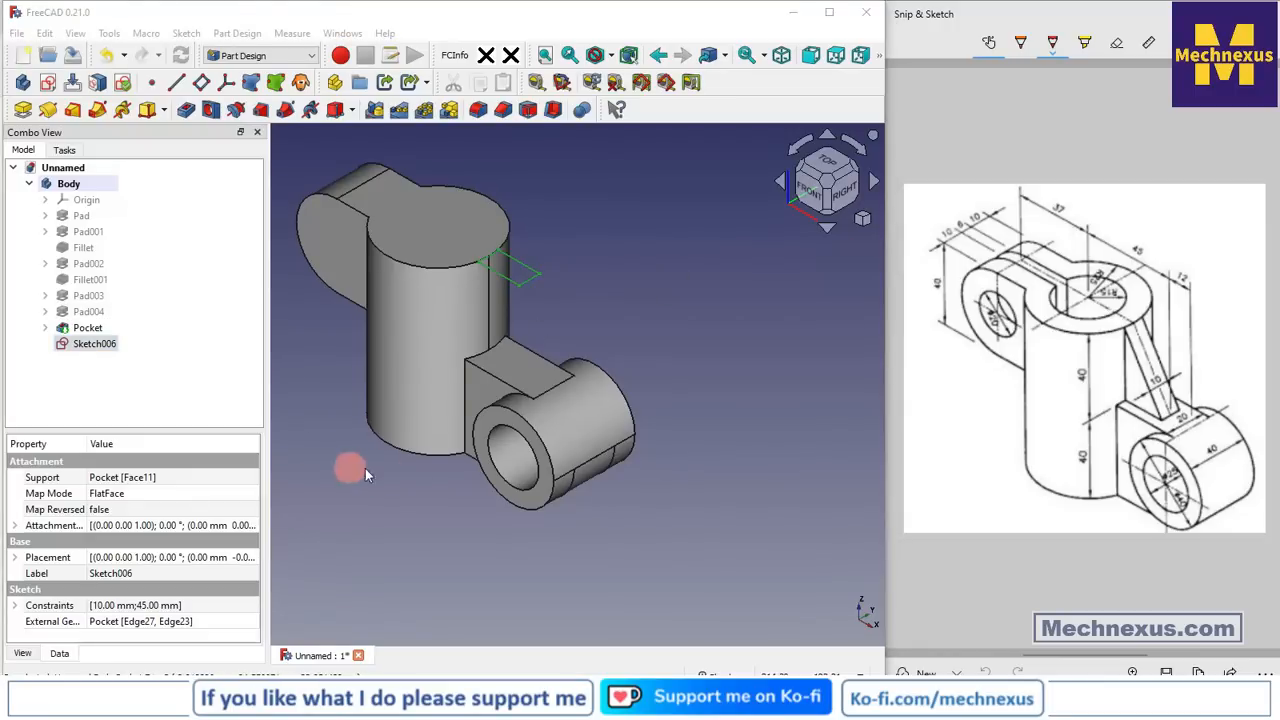
pyautogui.click(23, 109)
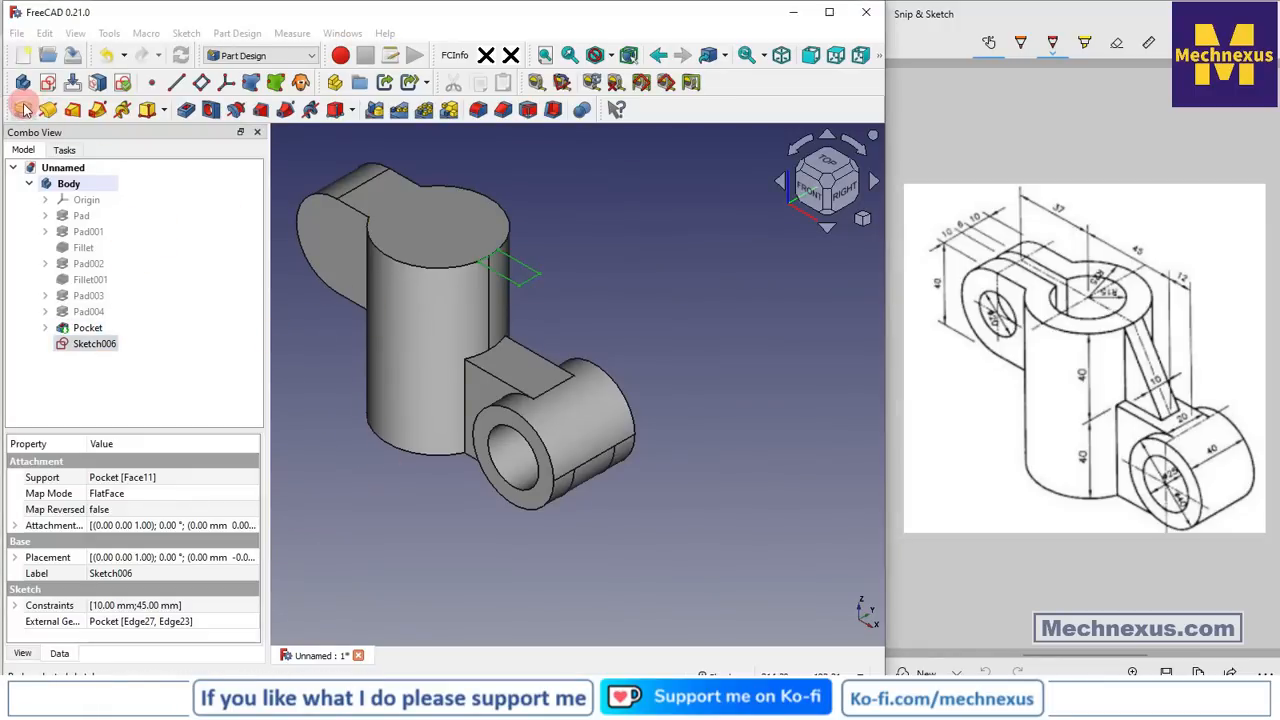
pyautogui.click(23, 109)
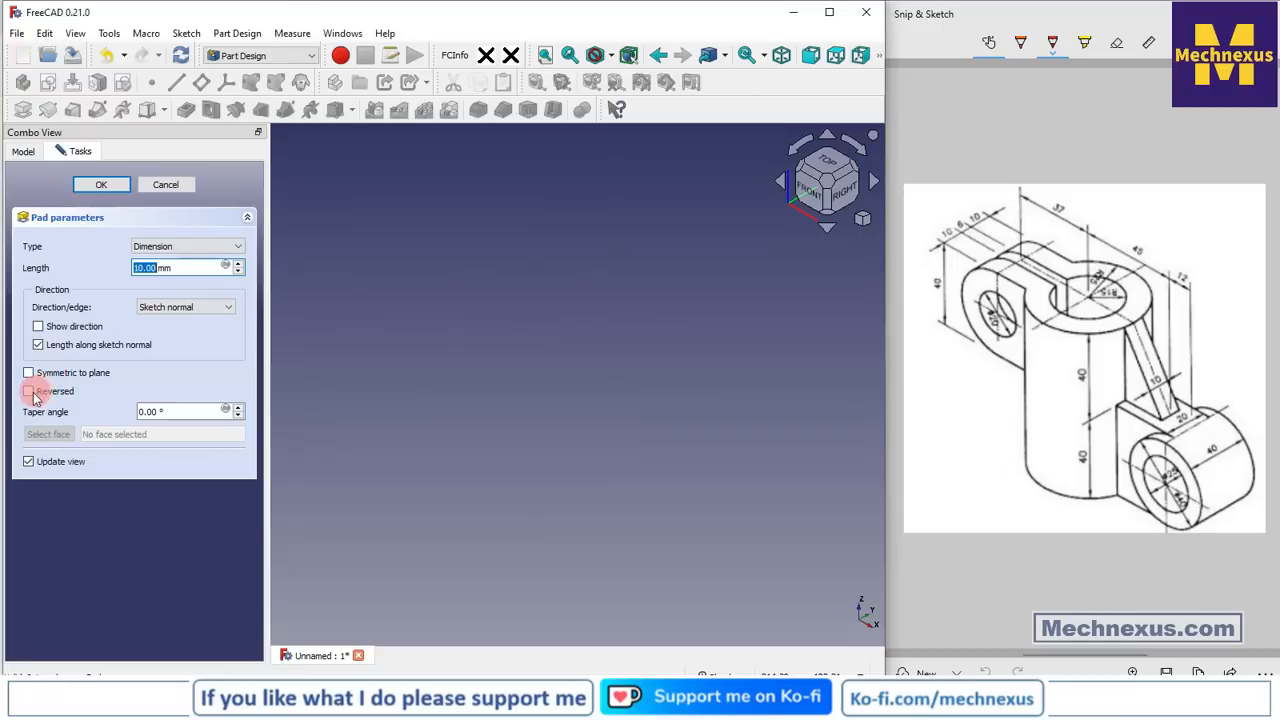
# Pad the rib reversed, Up to face, ending on the side arm's top face
pyautogui.click(29, 393)
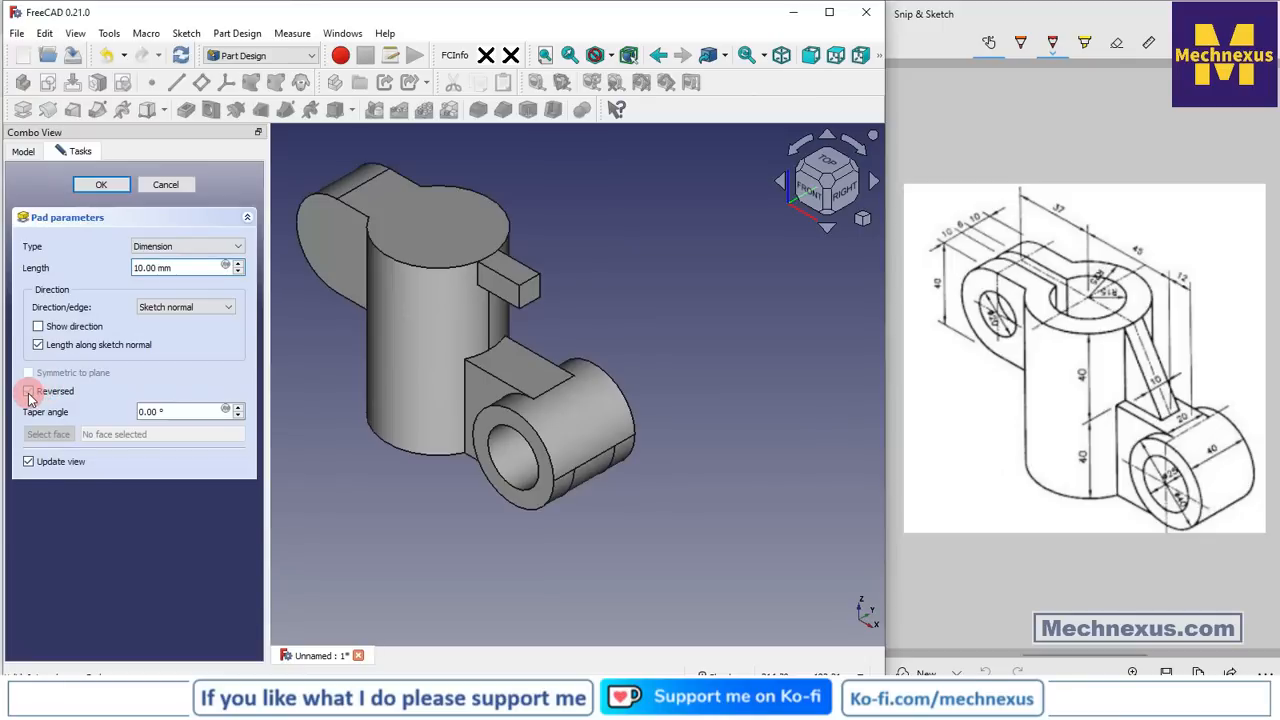
pyautogui.click(186, 246)
pyautogui.click(175, 292)
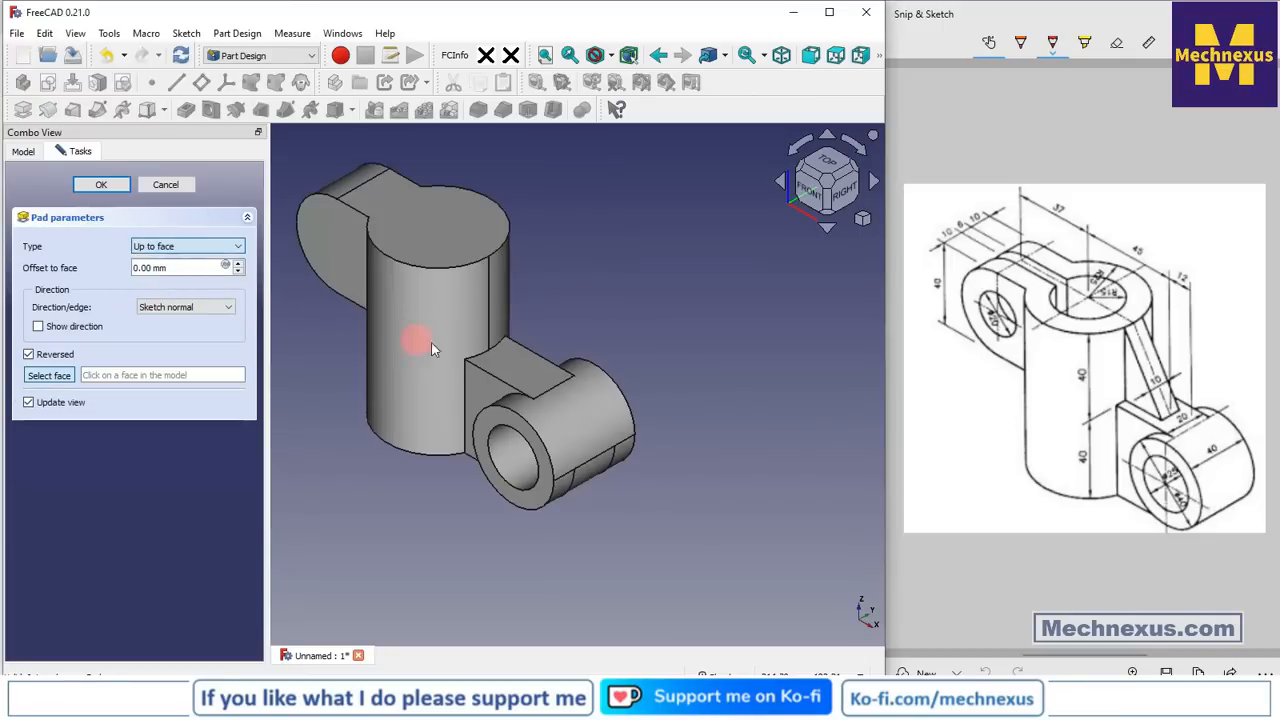
pyautogui.click(512, 358)
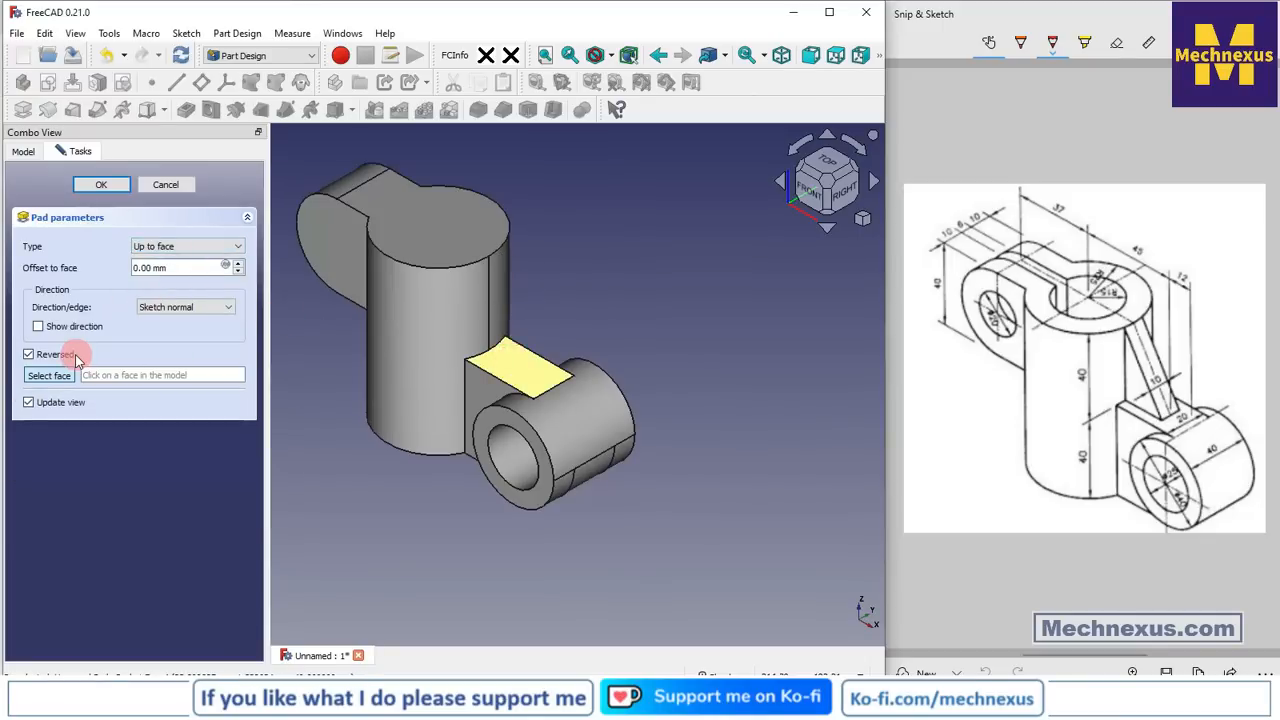
pyautogui.click(92, 188)
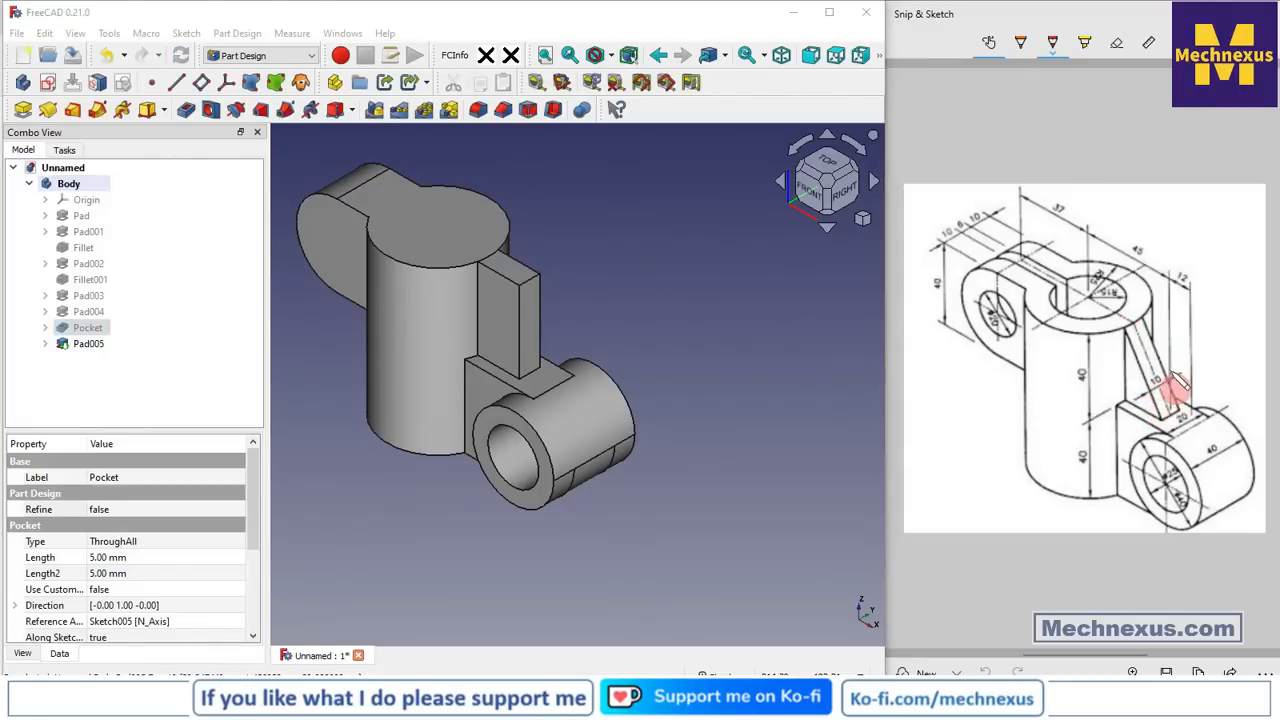
pyautogui.click(500, 312)
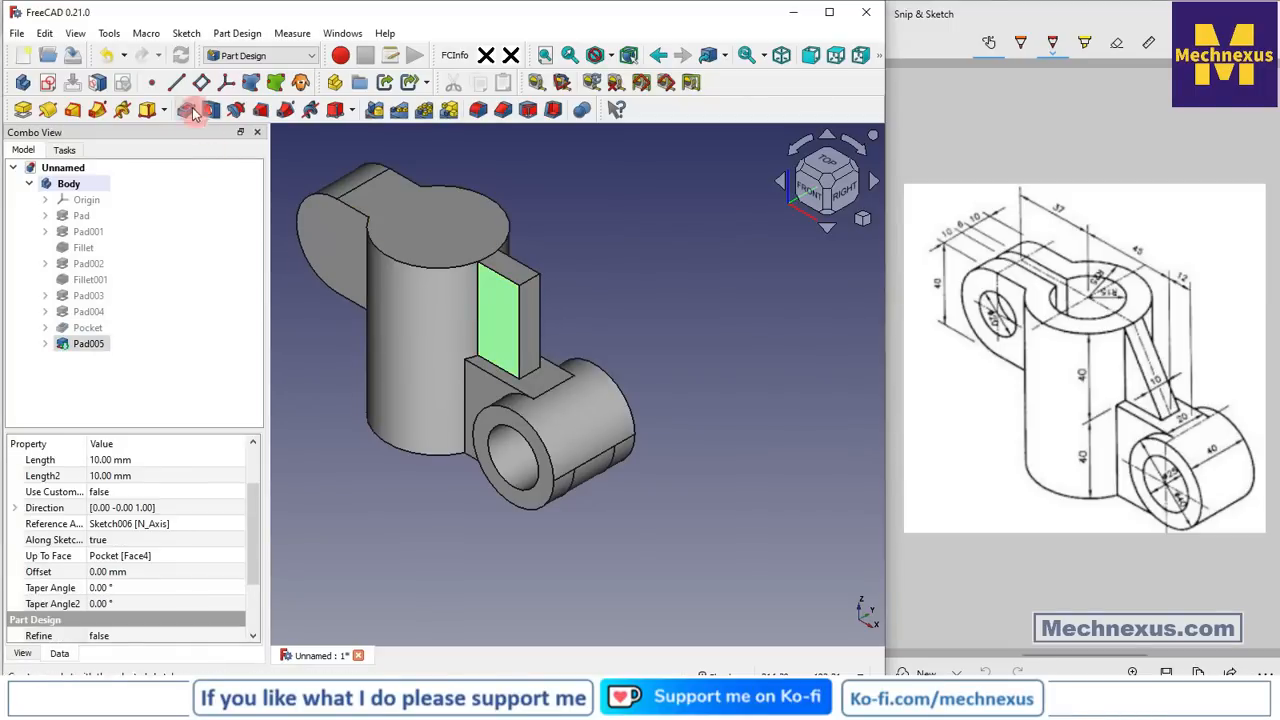
# Start a sketch on the rib's front face referencing its top and right edges
pyautogui.click(46, 88)
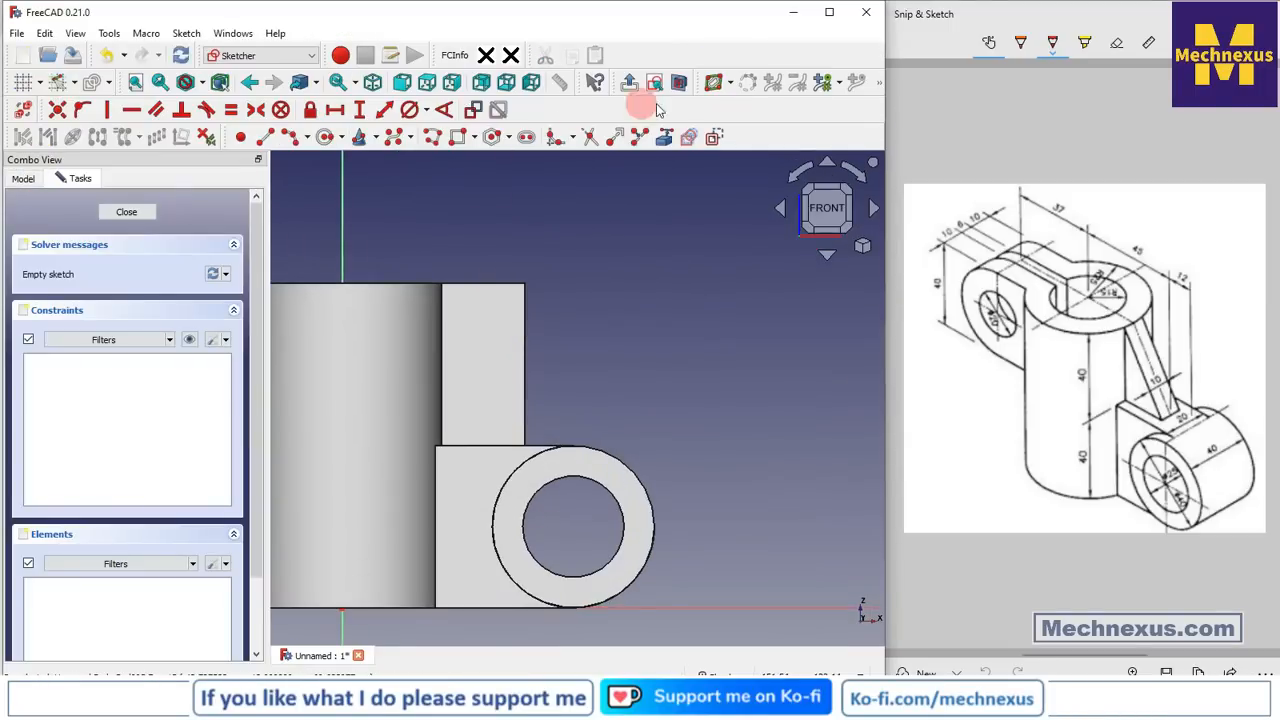
pyautogui.click(664, 137)
pyautogui.click(502, 285)
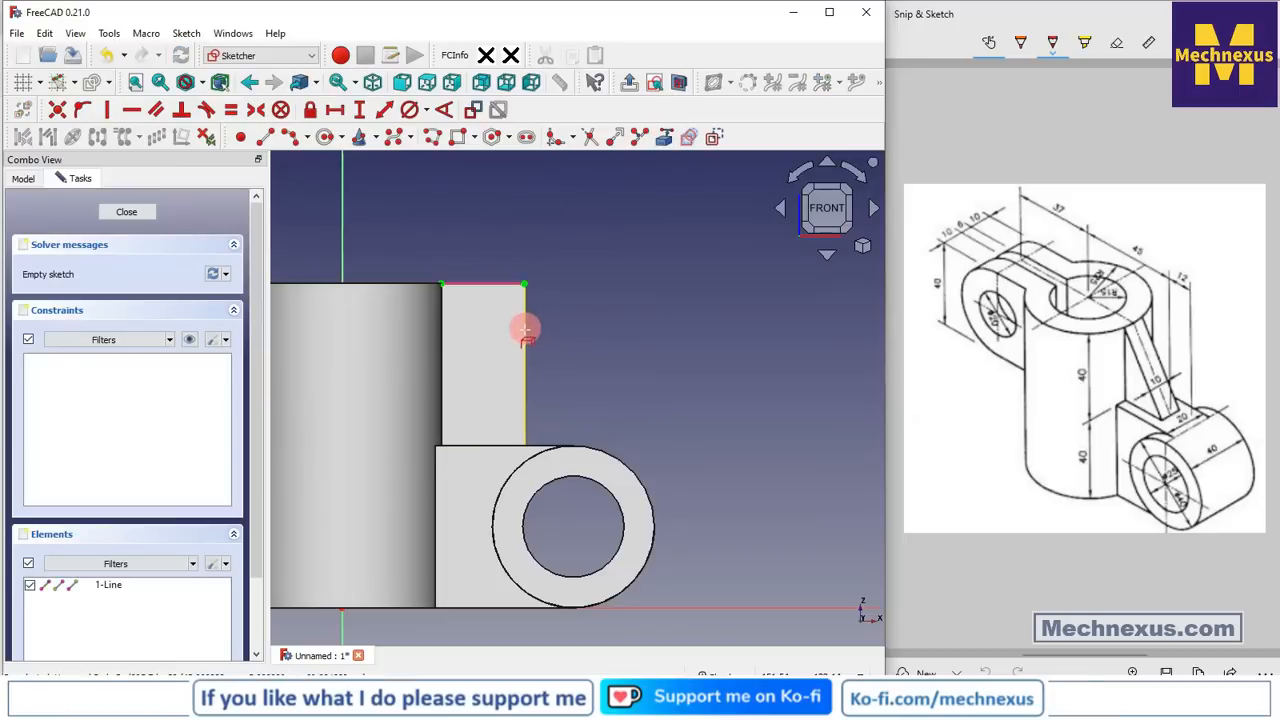
pyautogui.click(525, 333)
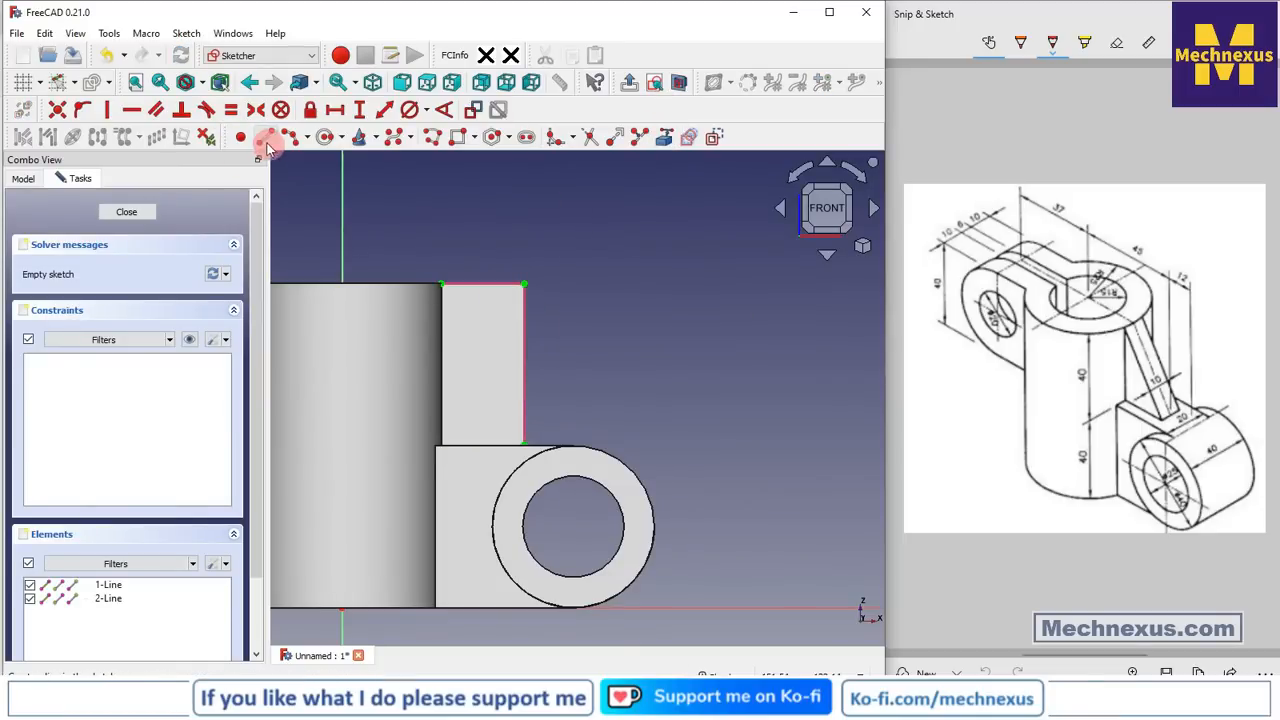
# Draw a triangle from the rib's top-left corner diagonally to its lower-right corner, then close the sketch
pyautogui.click(266, 137)
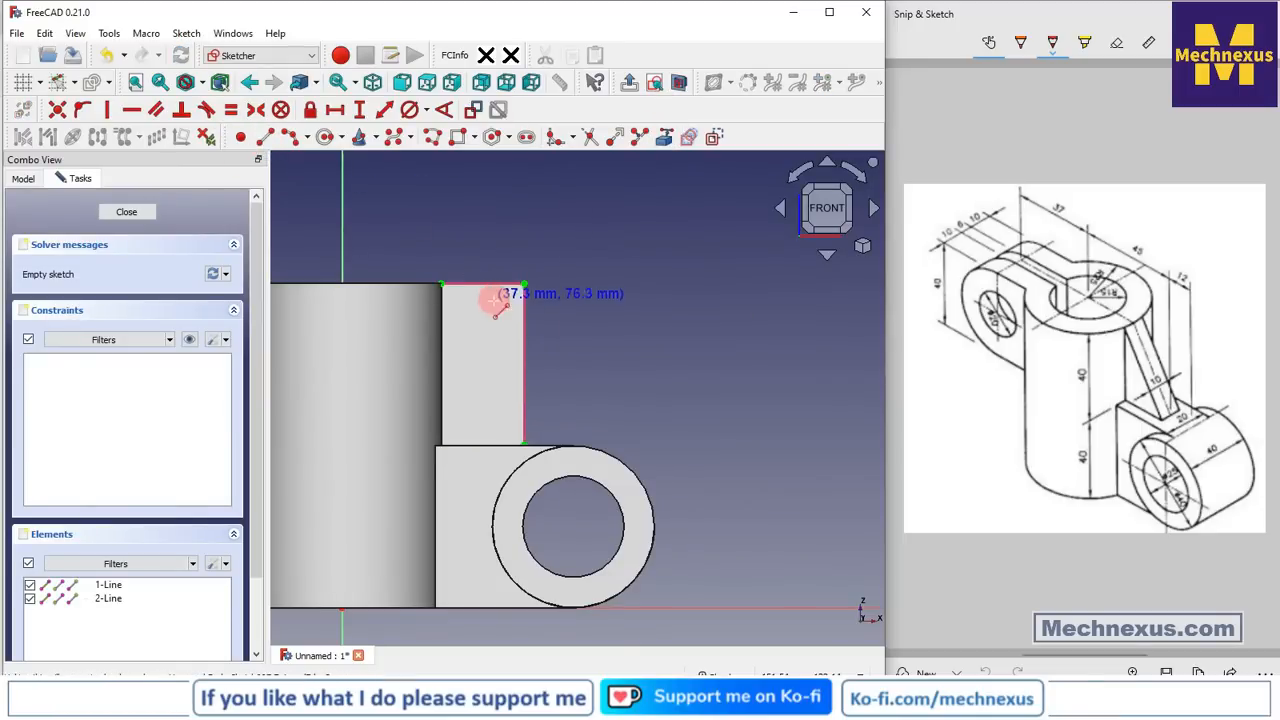
pyautogui.click(444, 288)
pyautogui.click(523, 445)
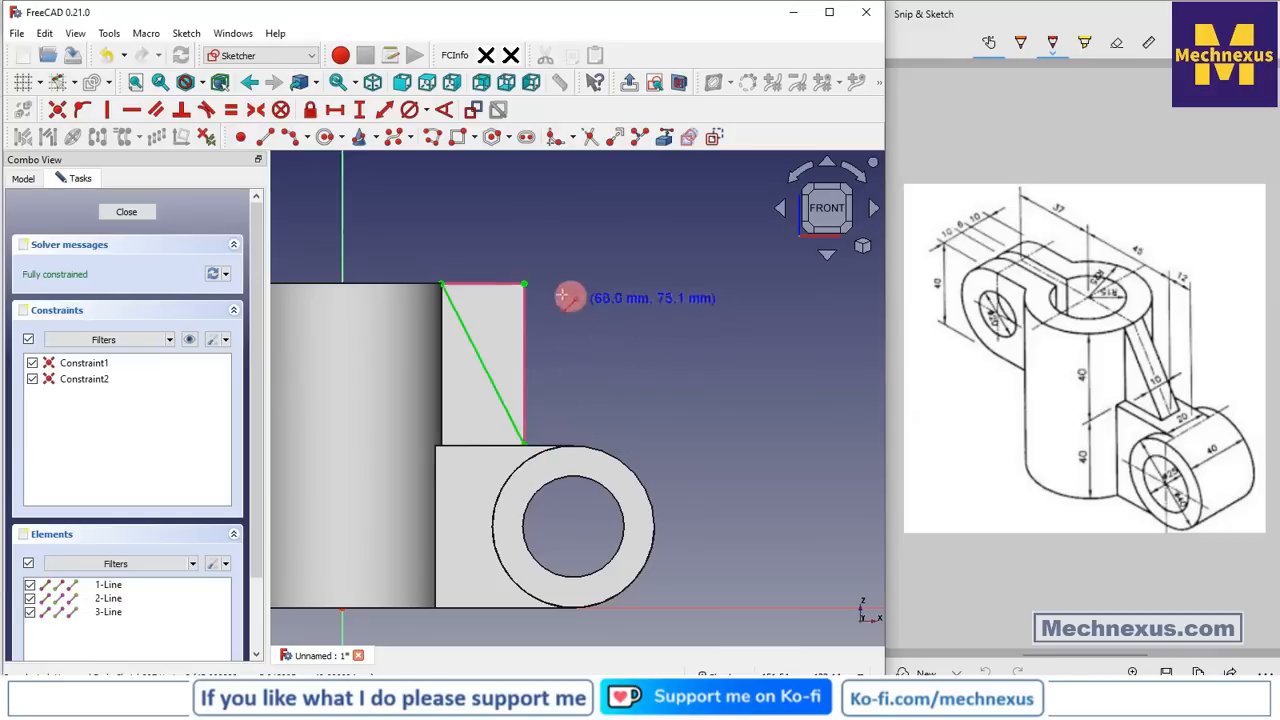
pyautogui.click(523, 285)
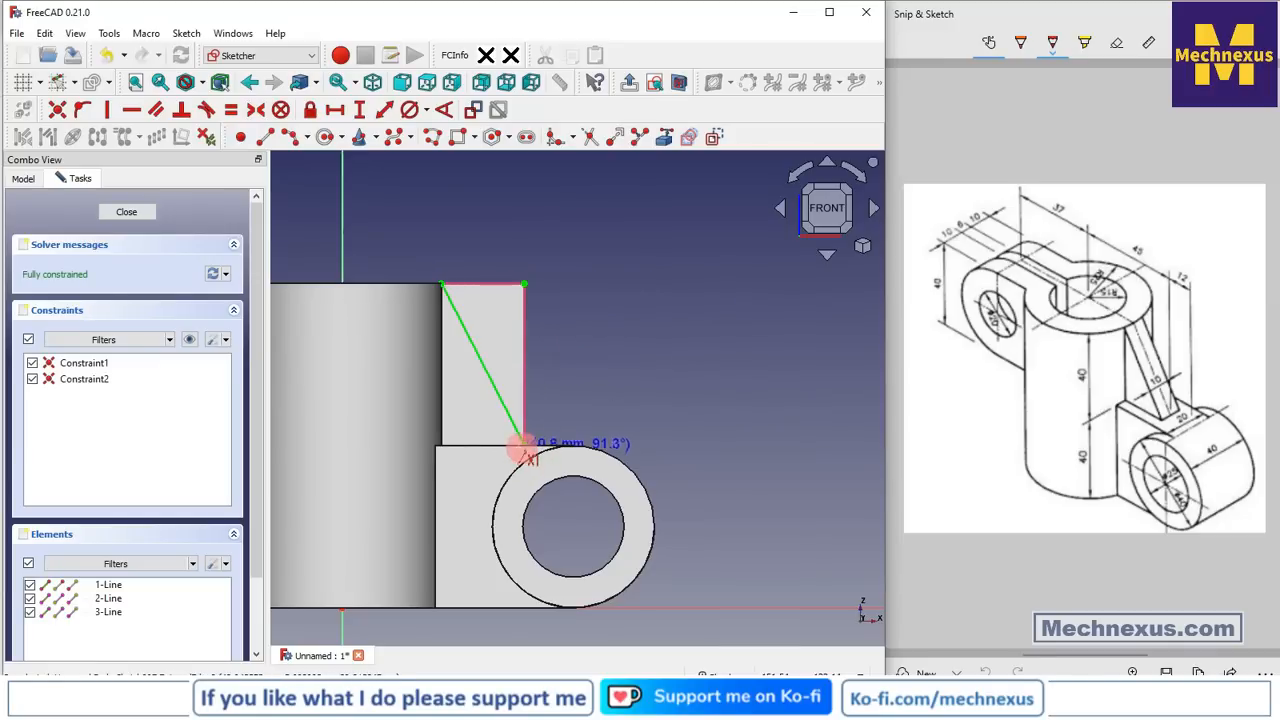
pyautogui.click(523, 445)
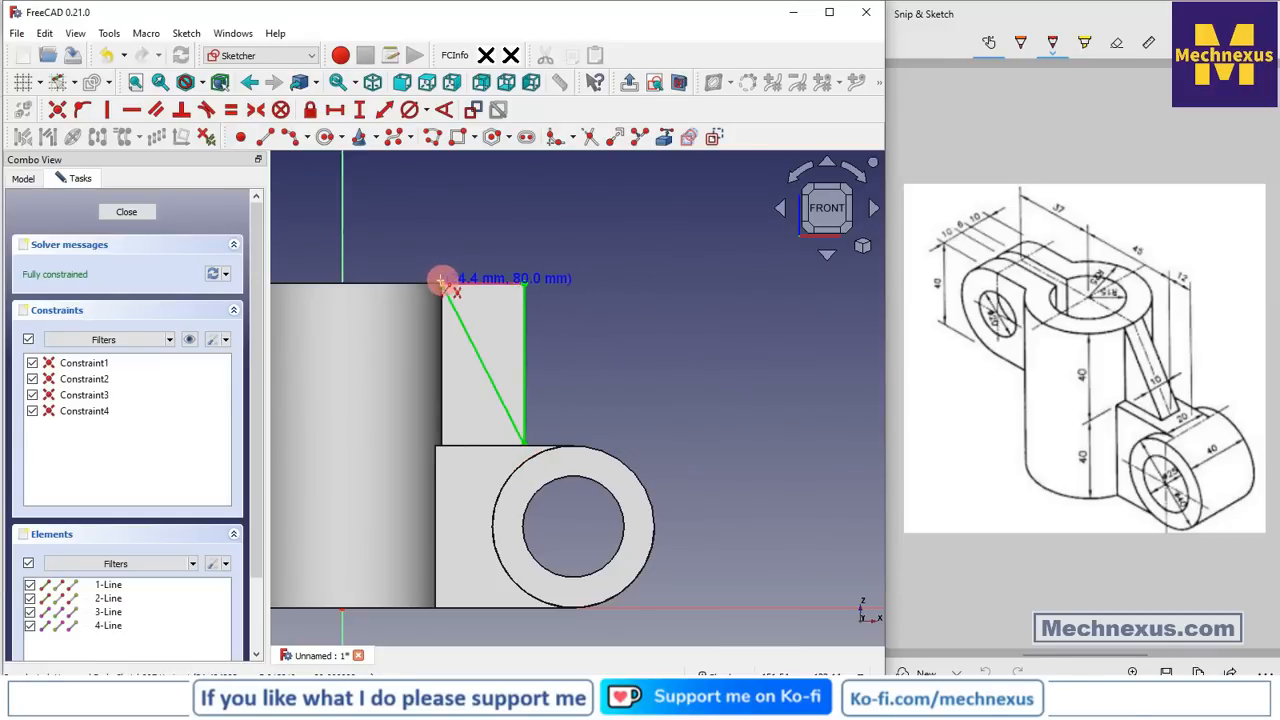
pyautogui.click(523, 285)
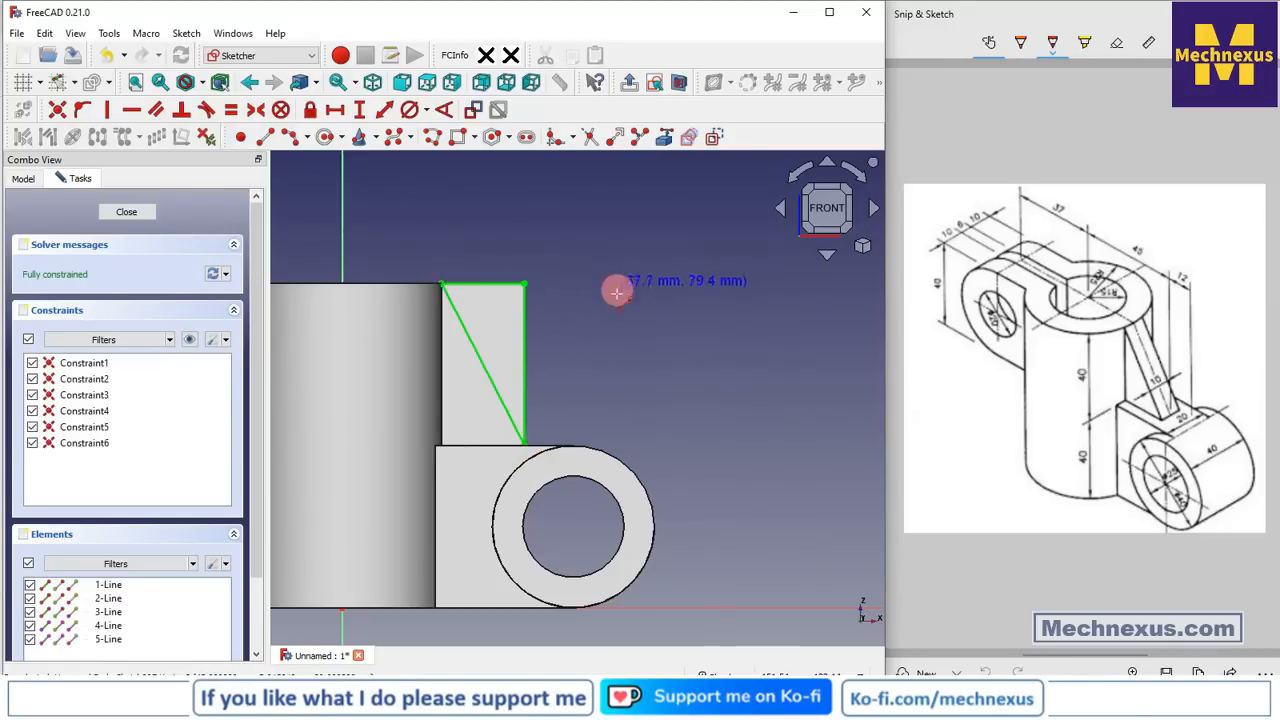
pyautogui.click(127, 213)
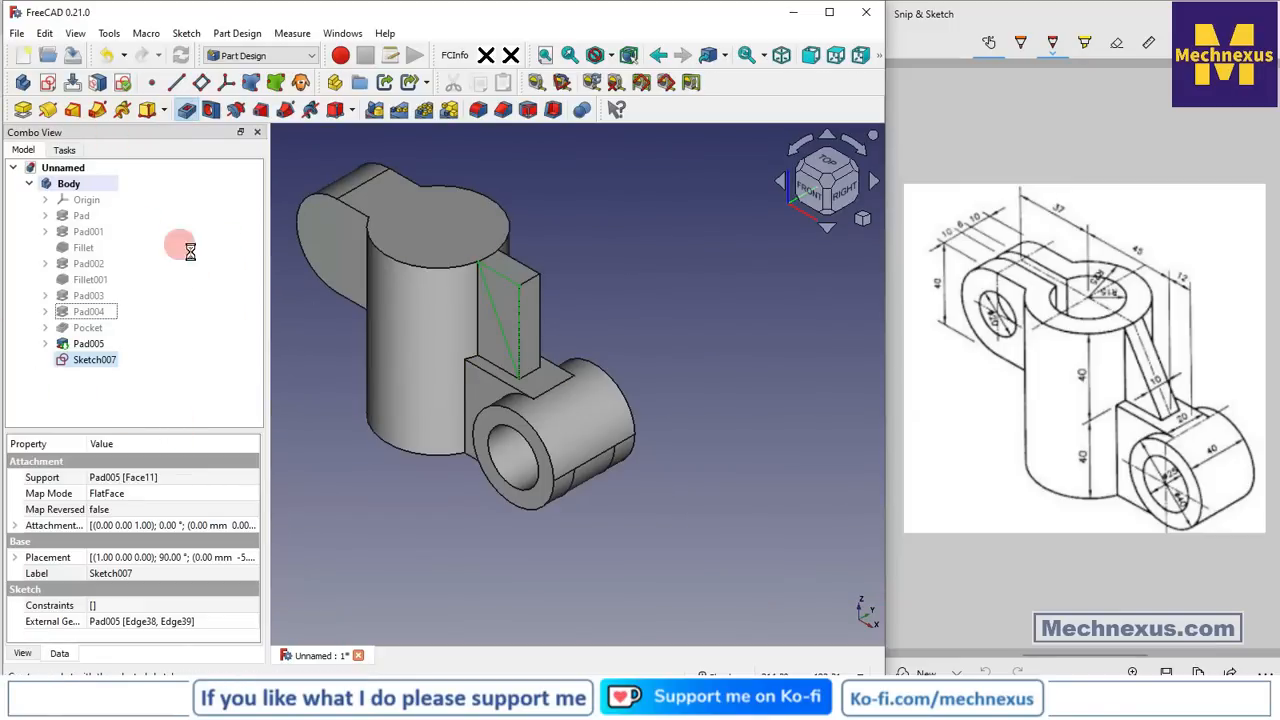
# Pocket the triangle Through all as Pocket001
pyautogui.click(158, 247)
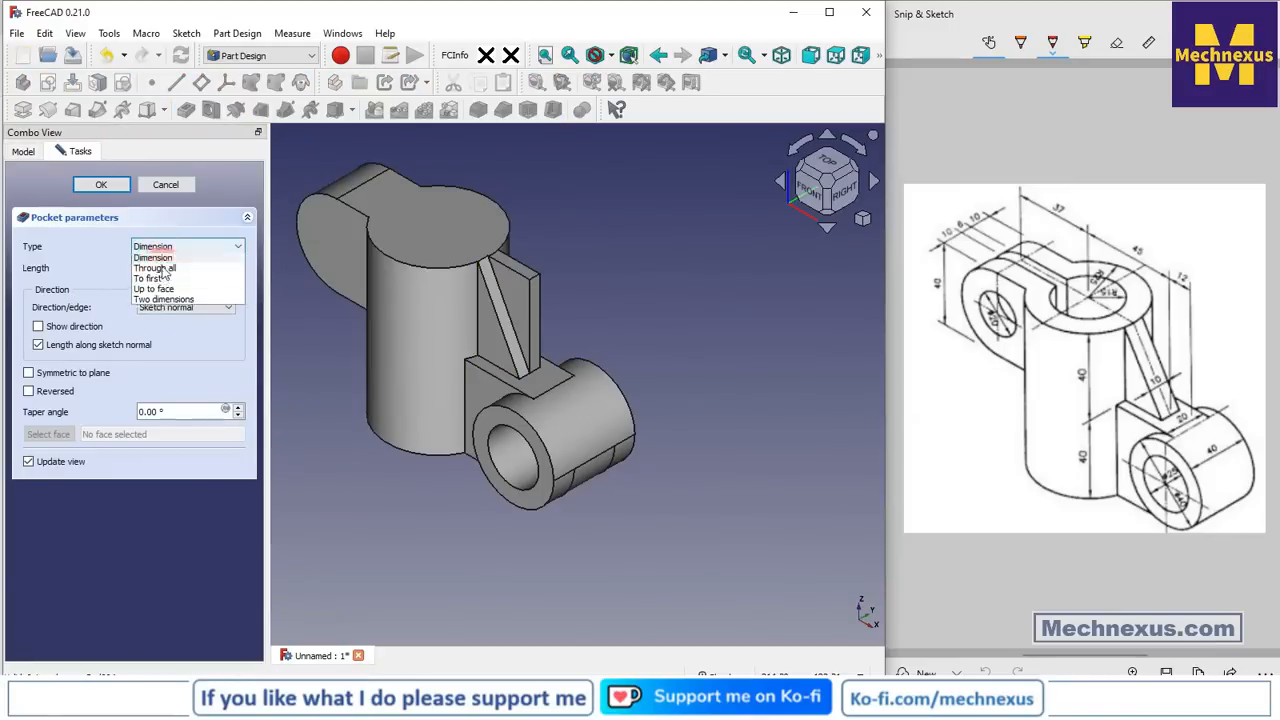
pyautogui.click(155, 267)
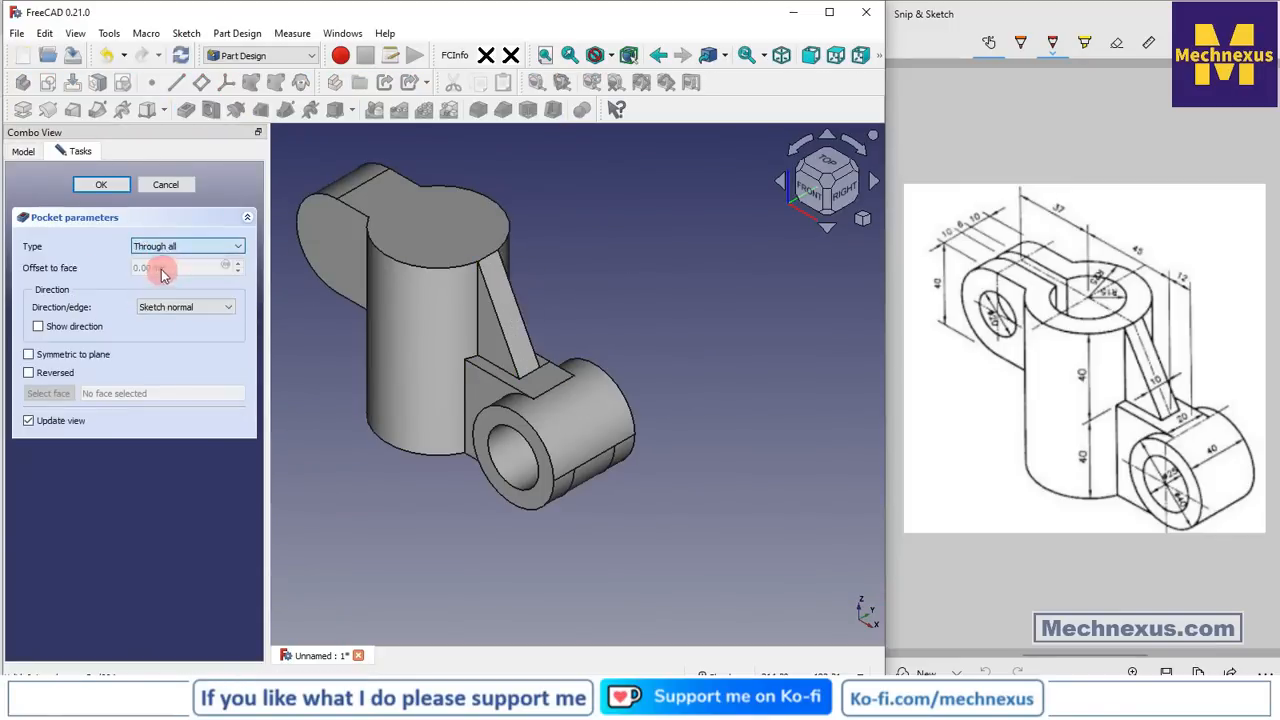
pyautogui.click(105, 186)
# Set Pocket001's Refine property to true
pyautogui.click(94, 359)
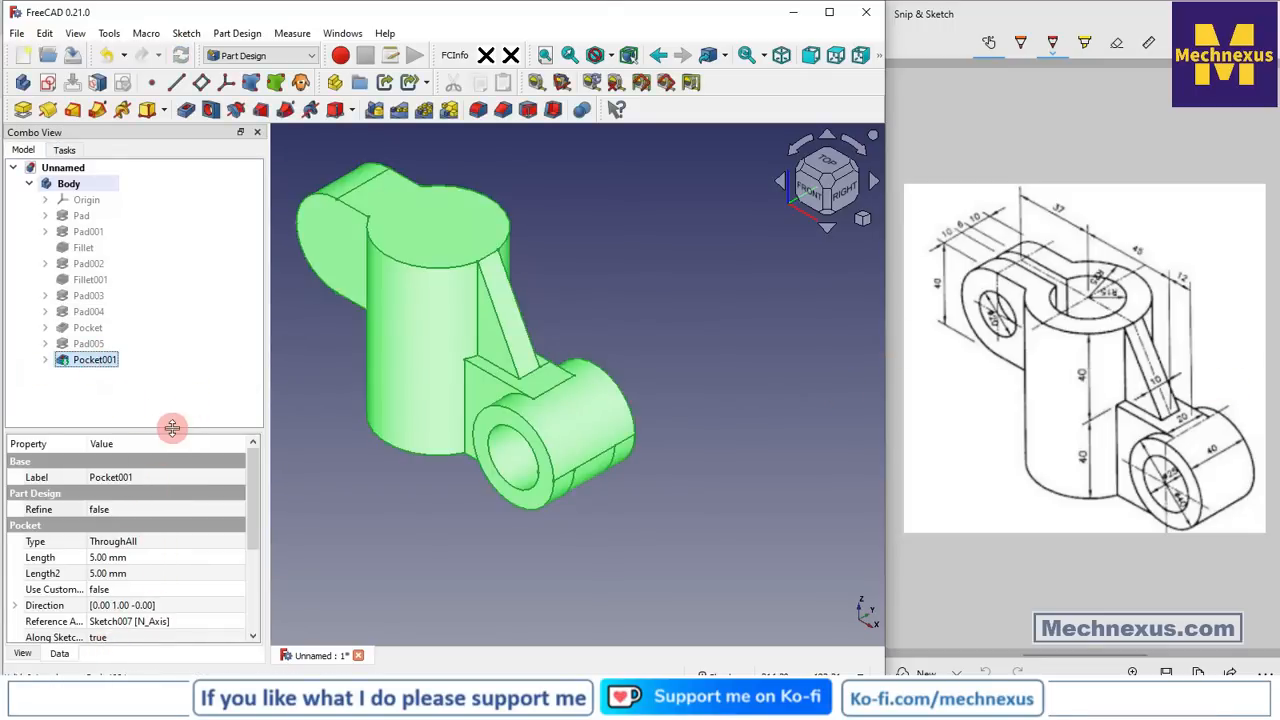
pyautogui.moveTo(172, 430); pyautogui.dragTo(183, 370)
pyautogui.click(129, 457)
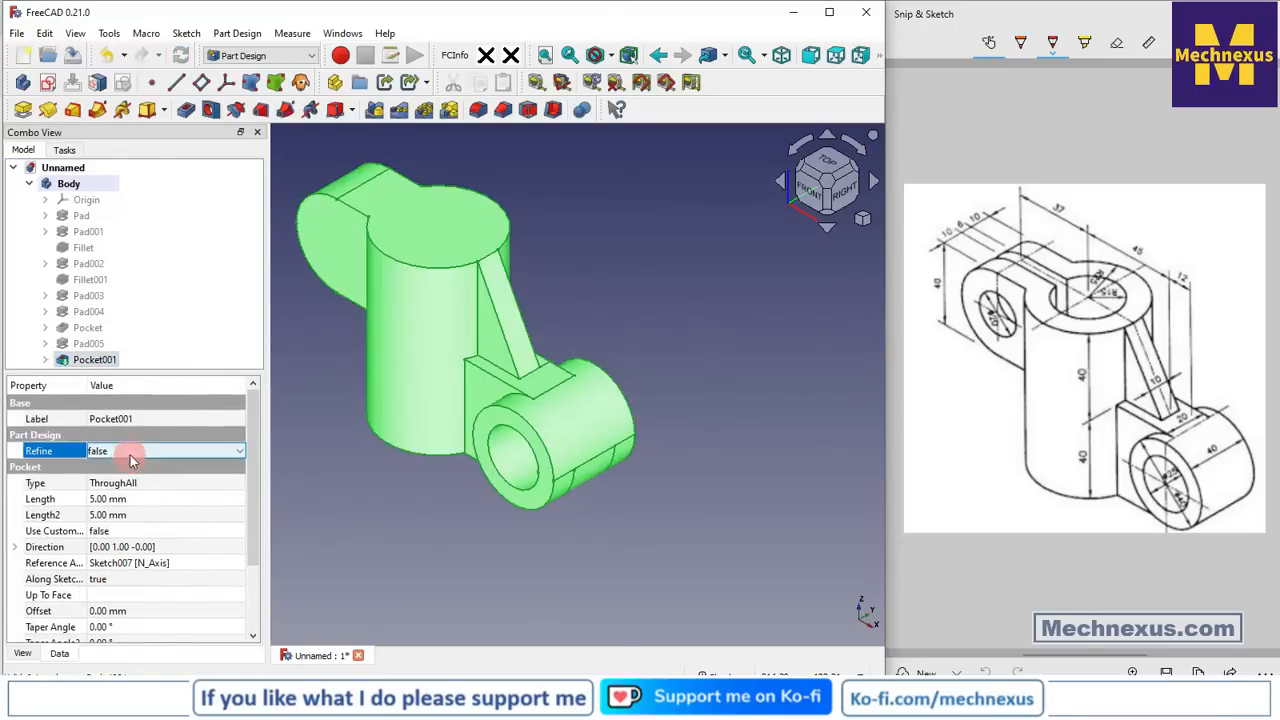
pyautogui.click(130, 452)
pyautogui.click(115, 483)
pyautogui.click(392, 548)
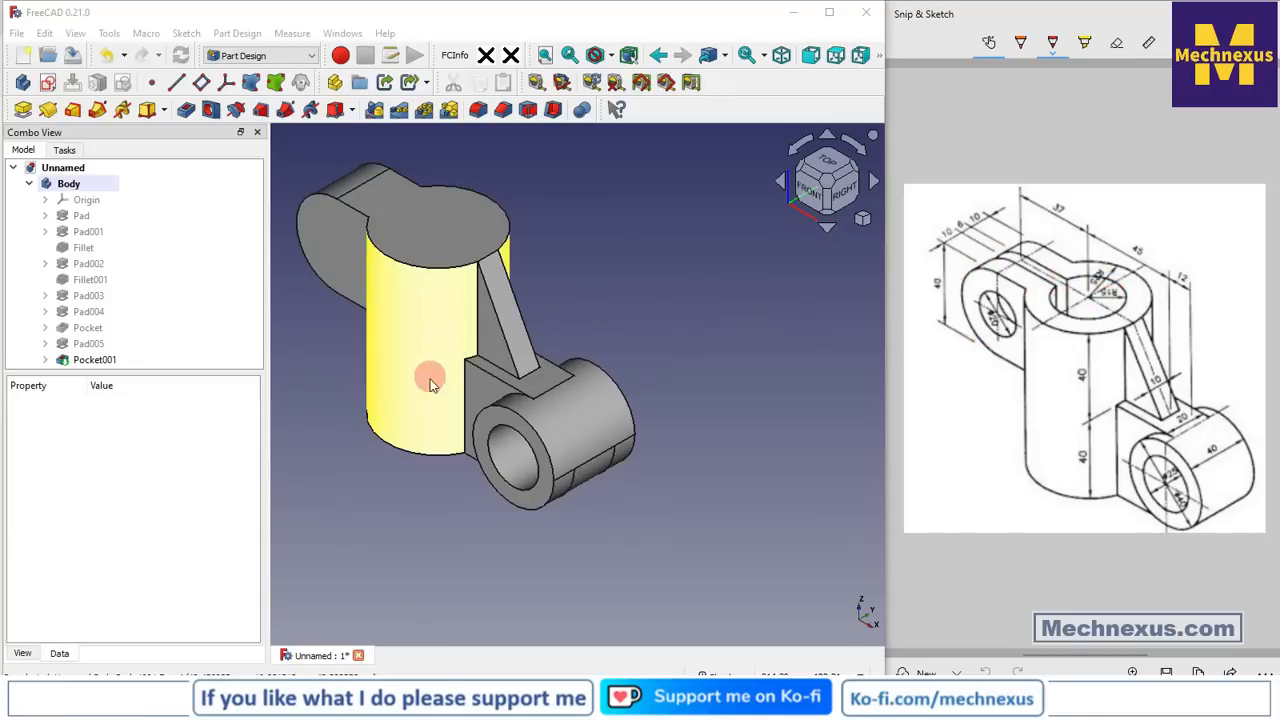
# Start a new sketch on the boss's top face
pyautogui.click(463, 228)
pyautogui.scroll(-2, 714, 386)
pyautogui.scroll(1, 556, 262)
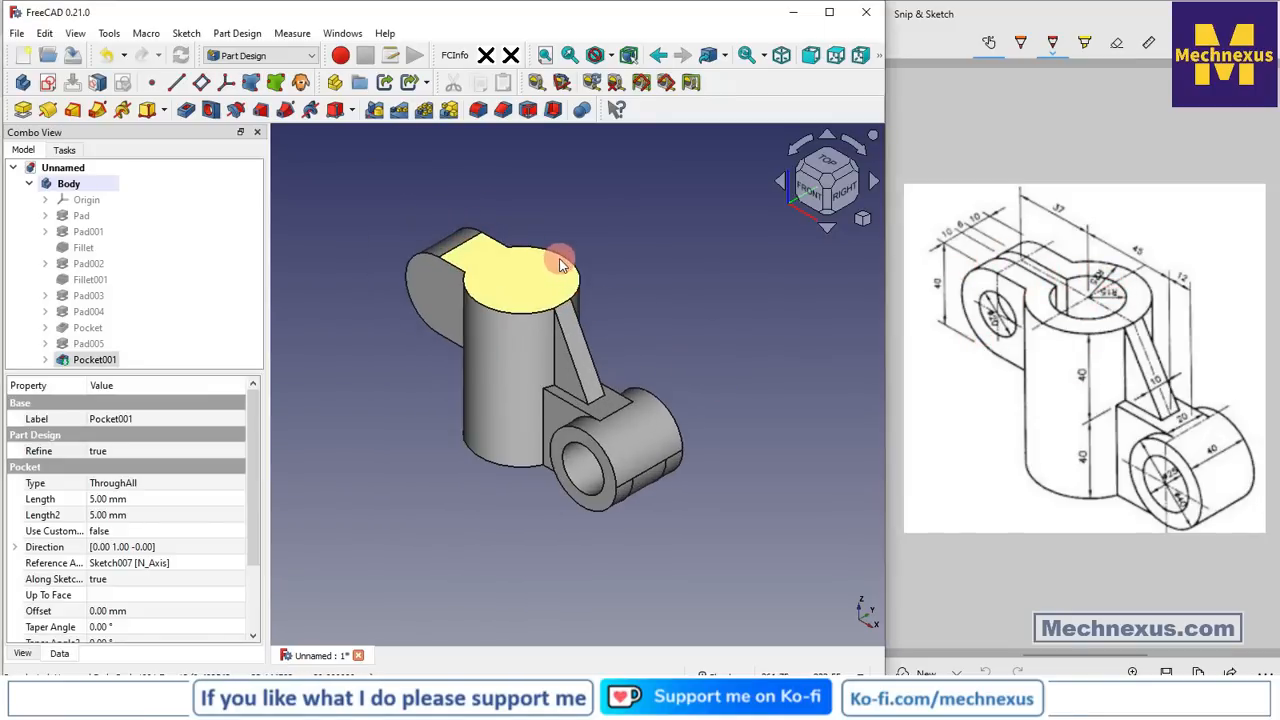
pyautogui.click(48, 84)
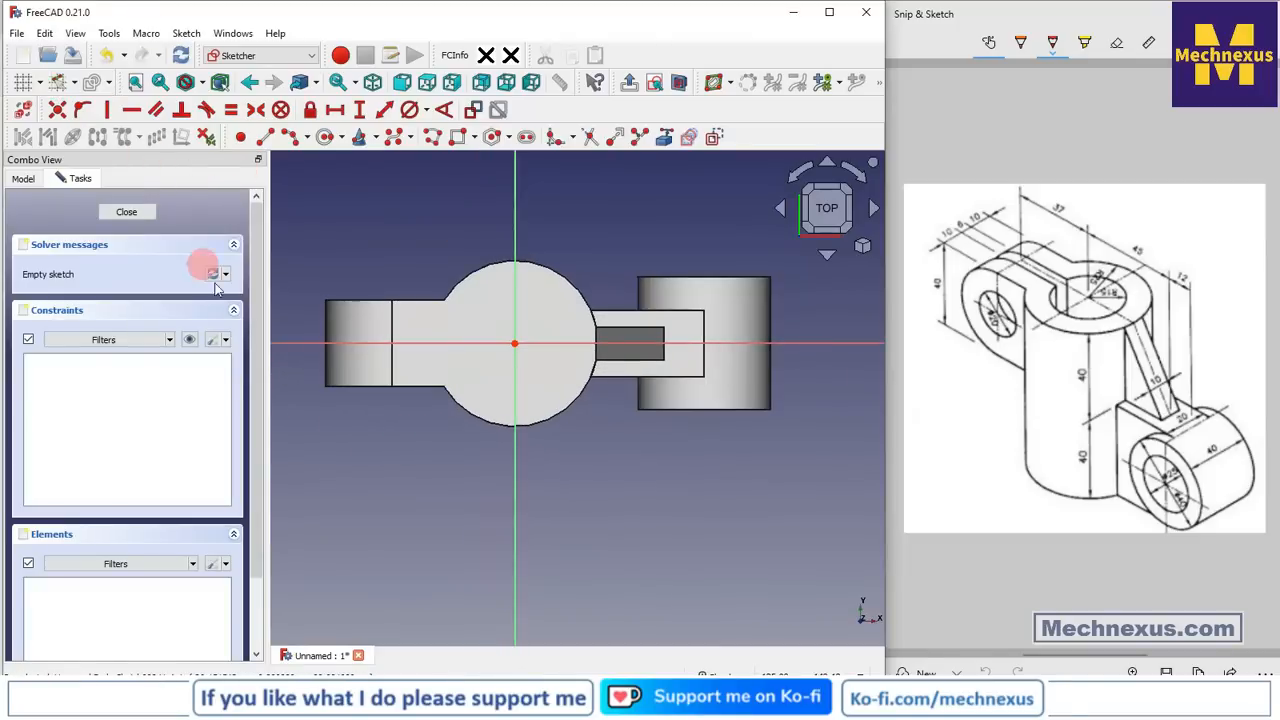
# Draw a circle at the sketch origin and give it a 30 mm diameter
pyautogui.click(324, 140)
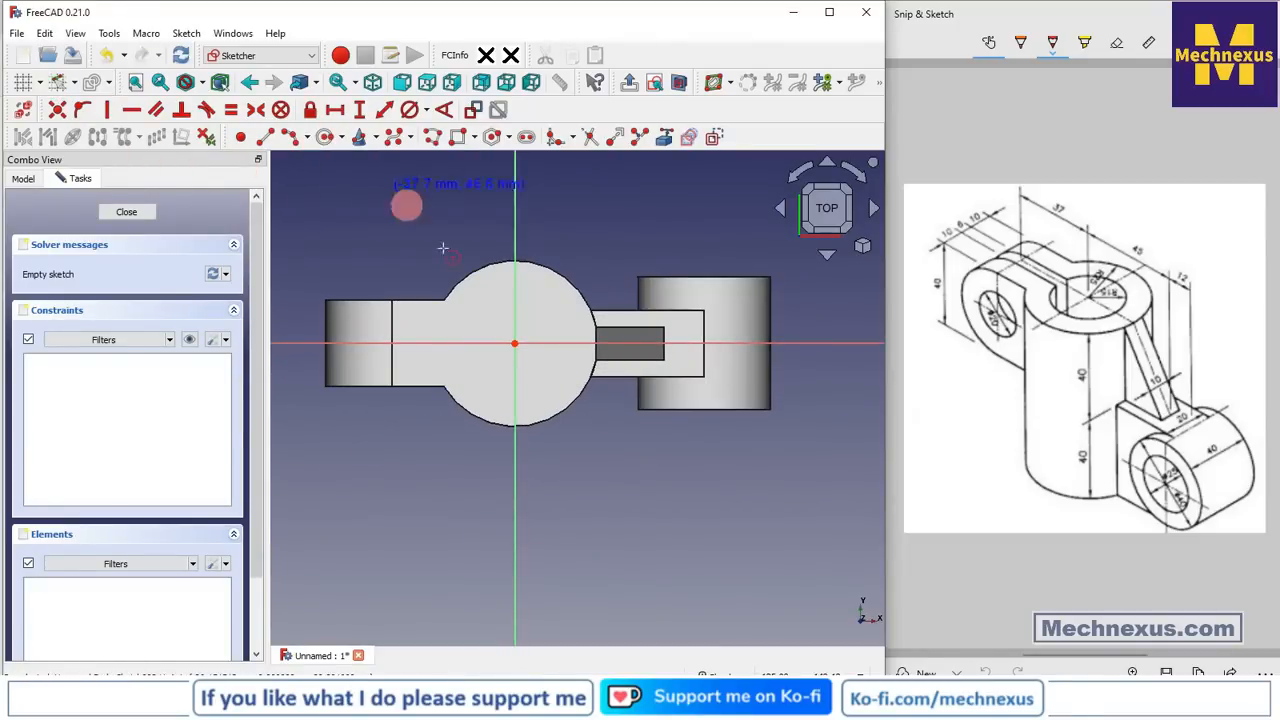
pyautogui.click(515, 344)
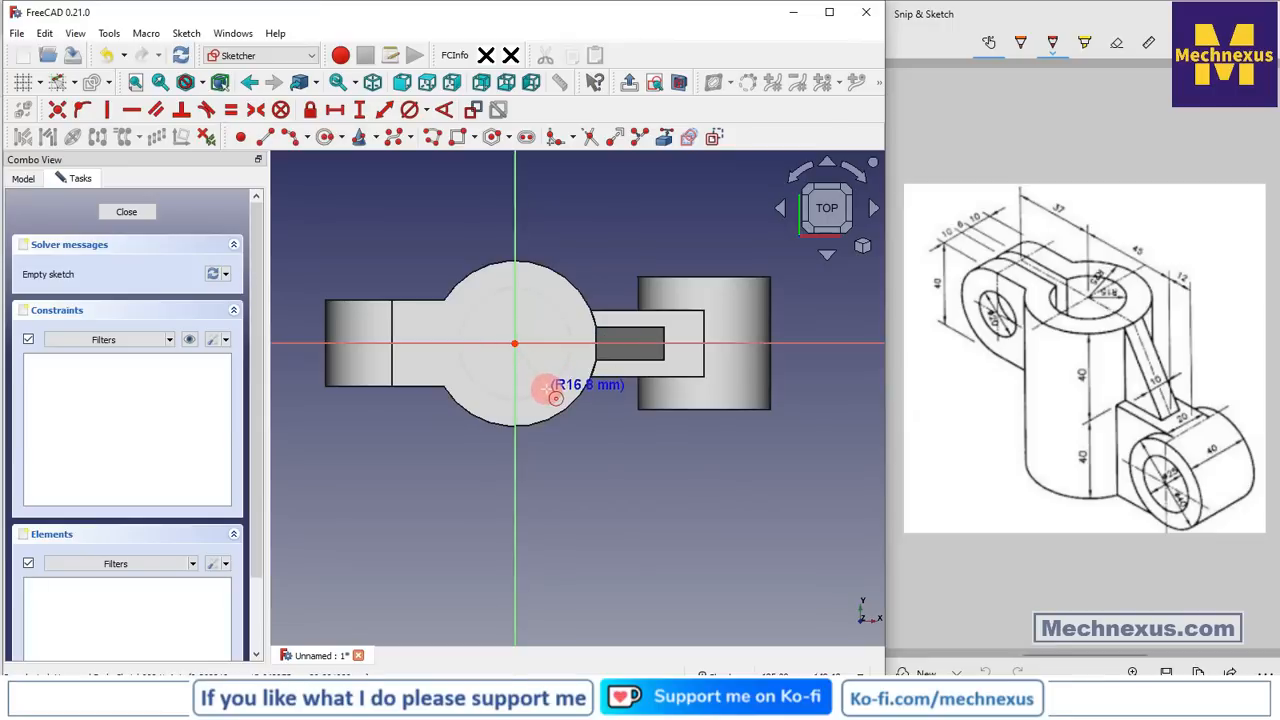
pyautogui.click(551, 388)
pyautogui.click(411, 109)
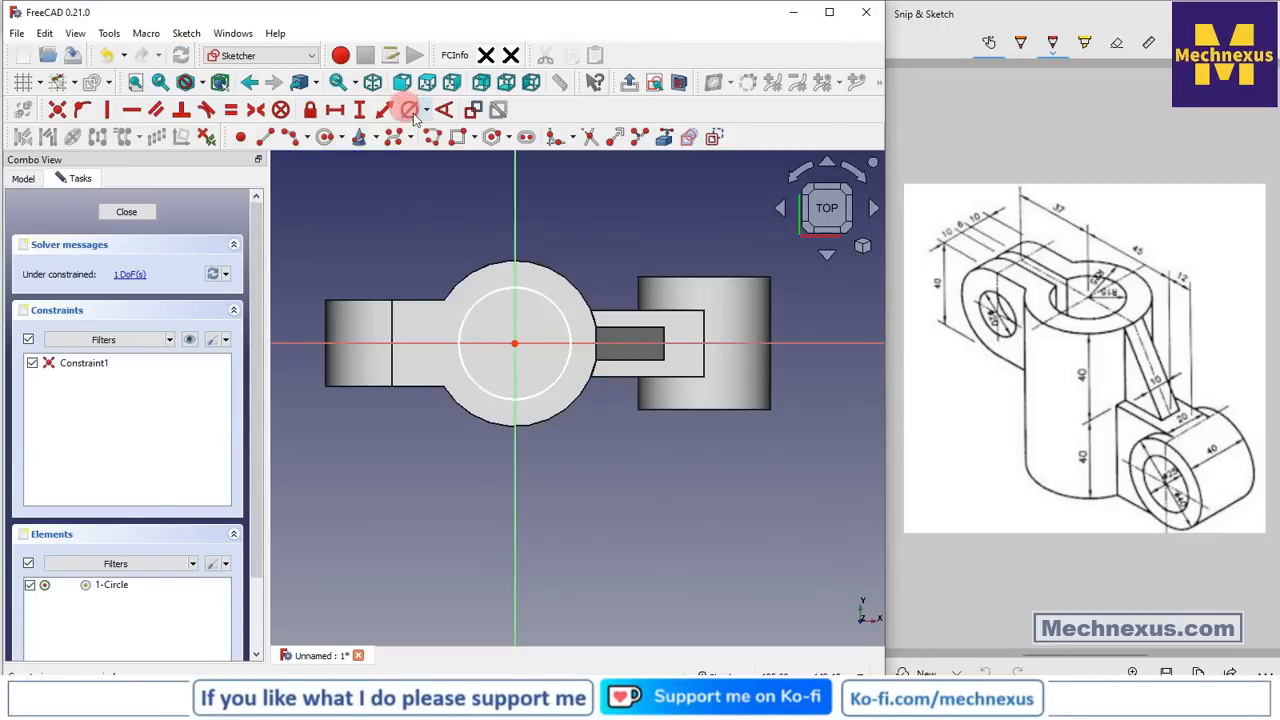
pyautogui.click(564, 310)
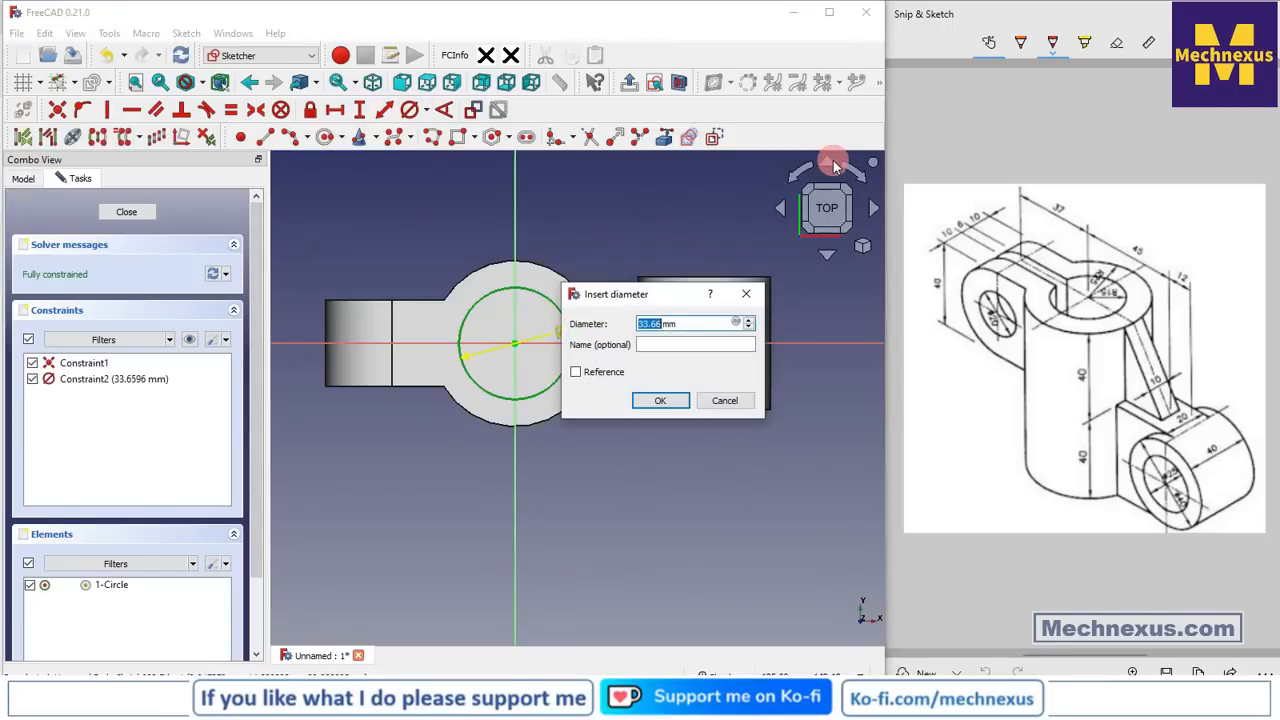
pyautogui.write('30')
pyautogui.press('Return')
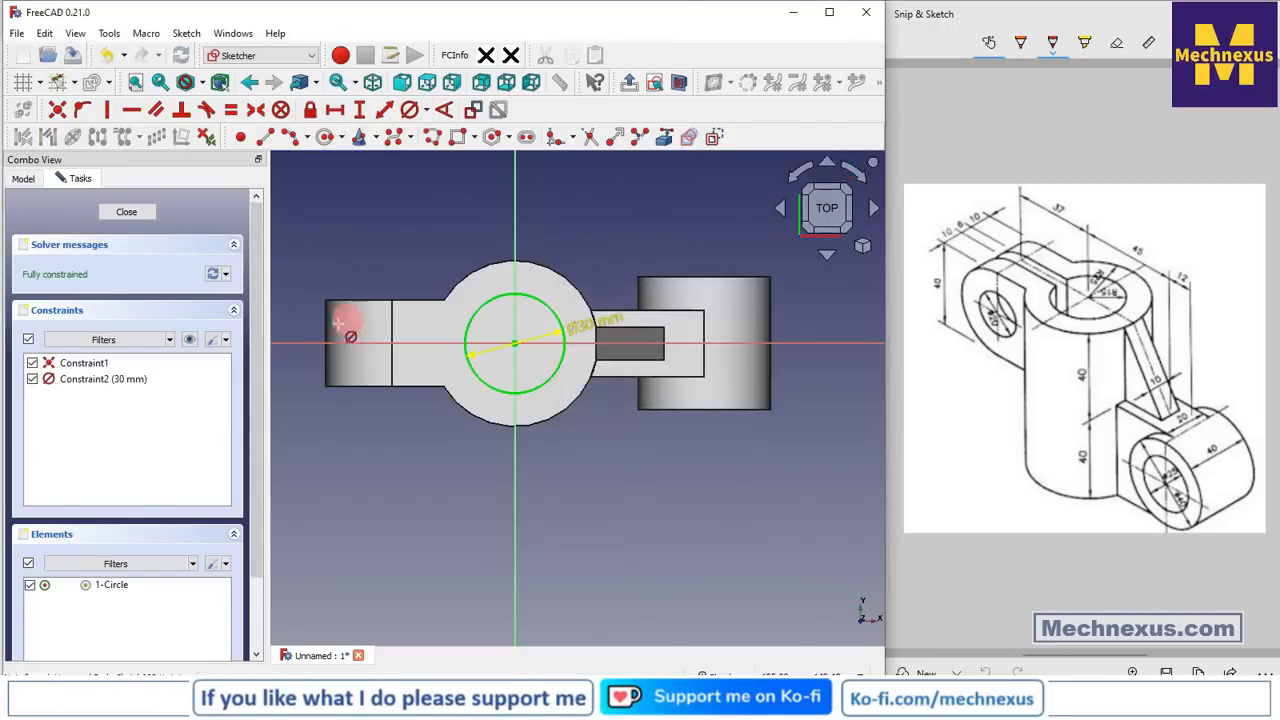
pyautogui.scroll(3, 334, 335)
# Draw a rectangle from inside the circle past the boss's left end, then delete its right edge
pyautogui.click(456, 137)
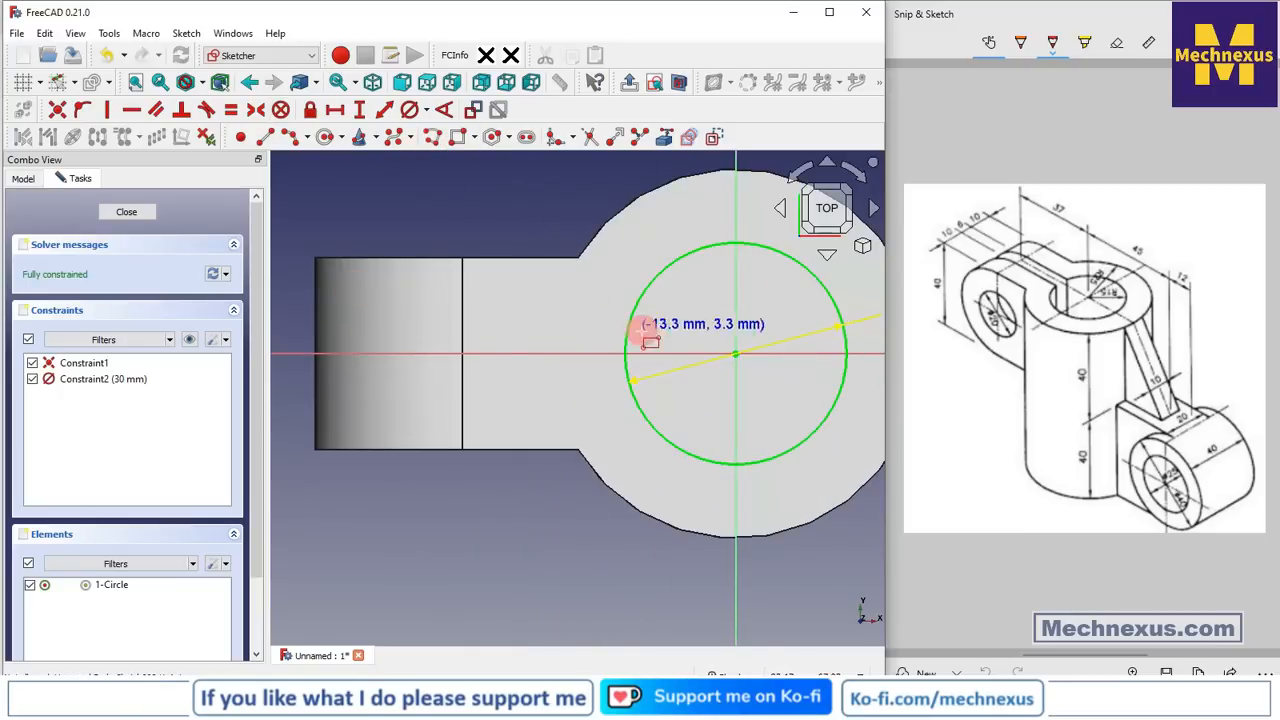
pyautogui.click(676, 320)
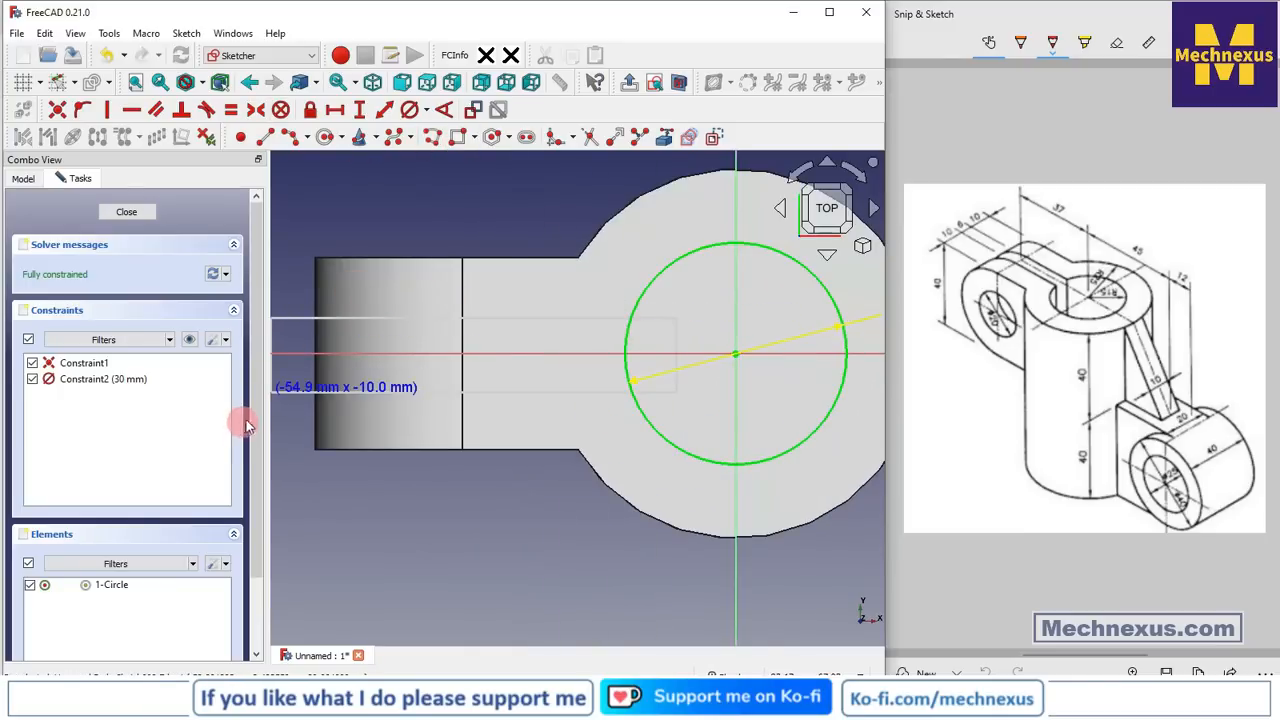
pyautogui.click(277, 402)
pyautogui.scroll(2, 535, 423)
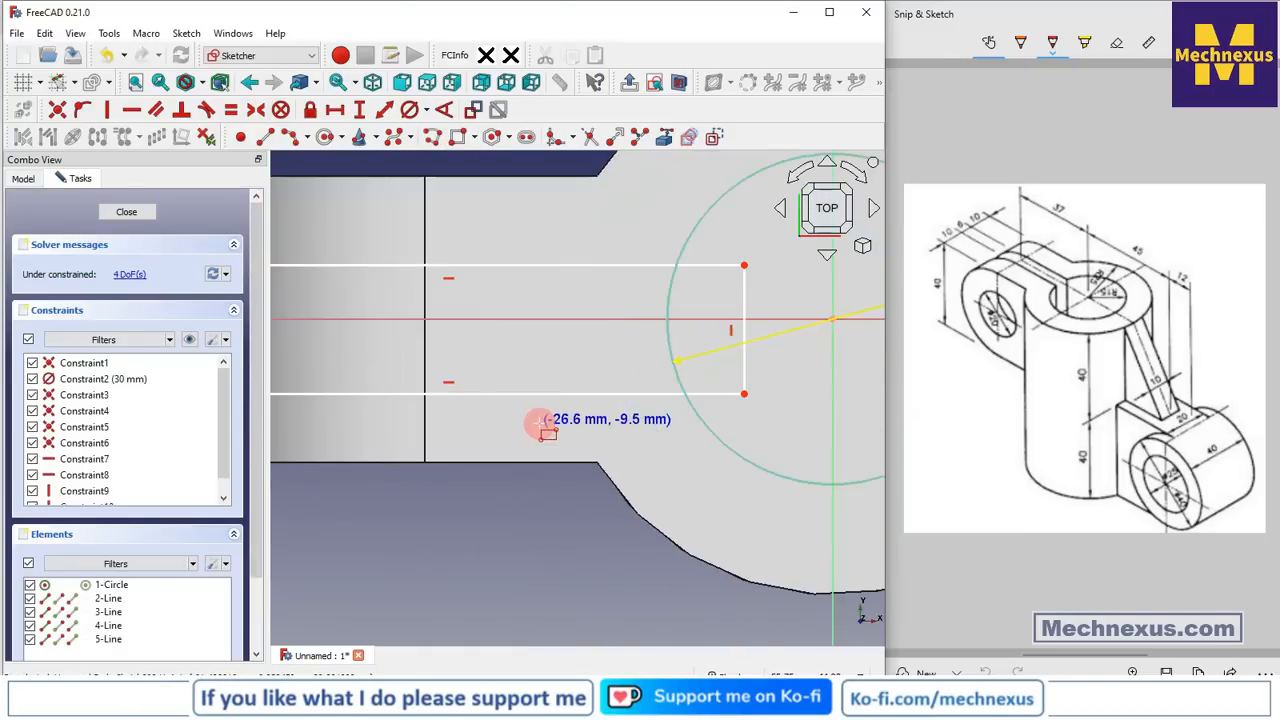
pyautogui.rightClick(576, 342)
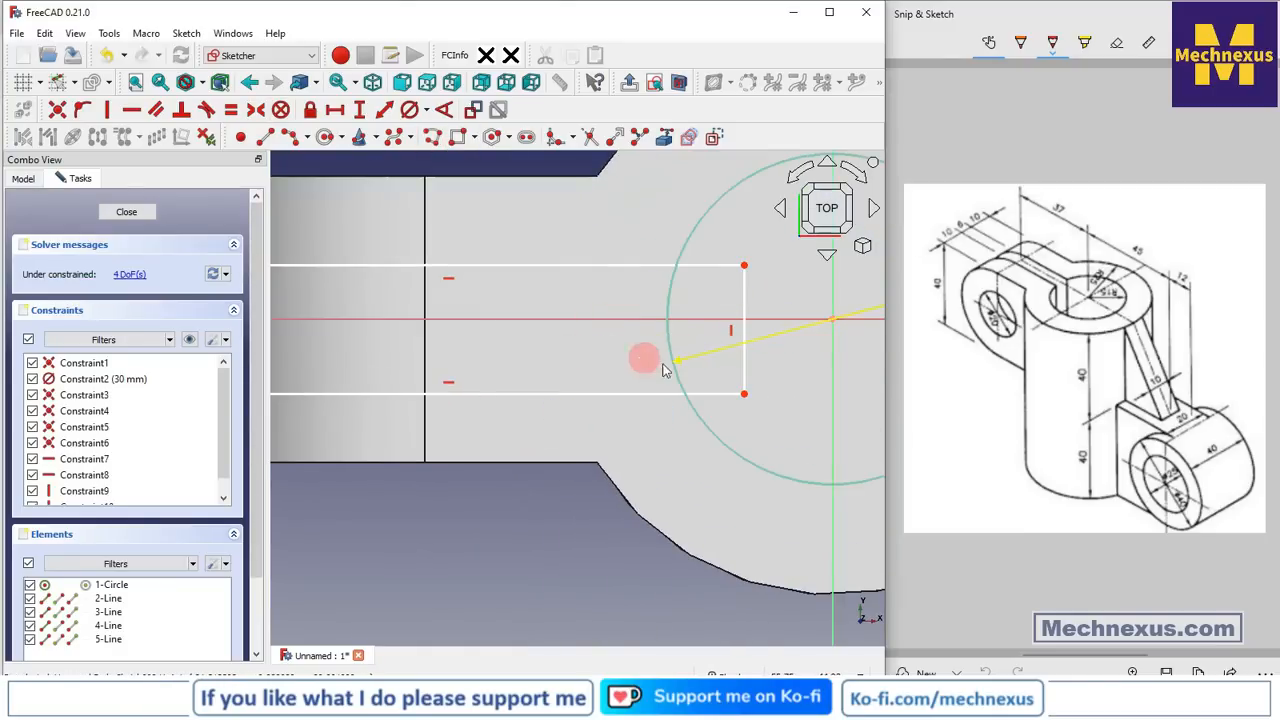
pyautogui.click(742, 365)
pyautogui.press('Delete')
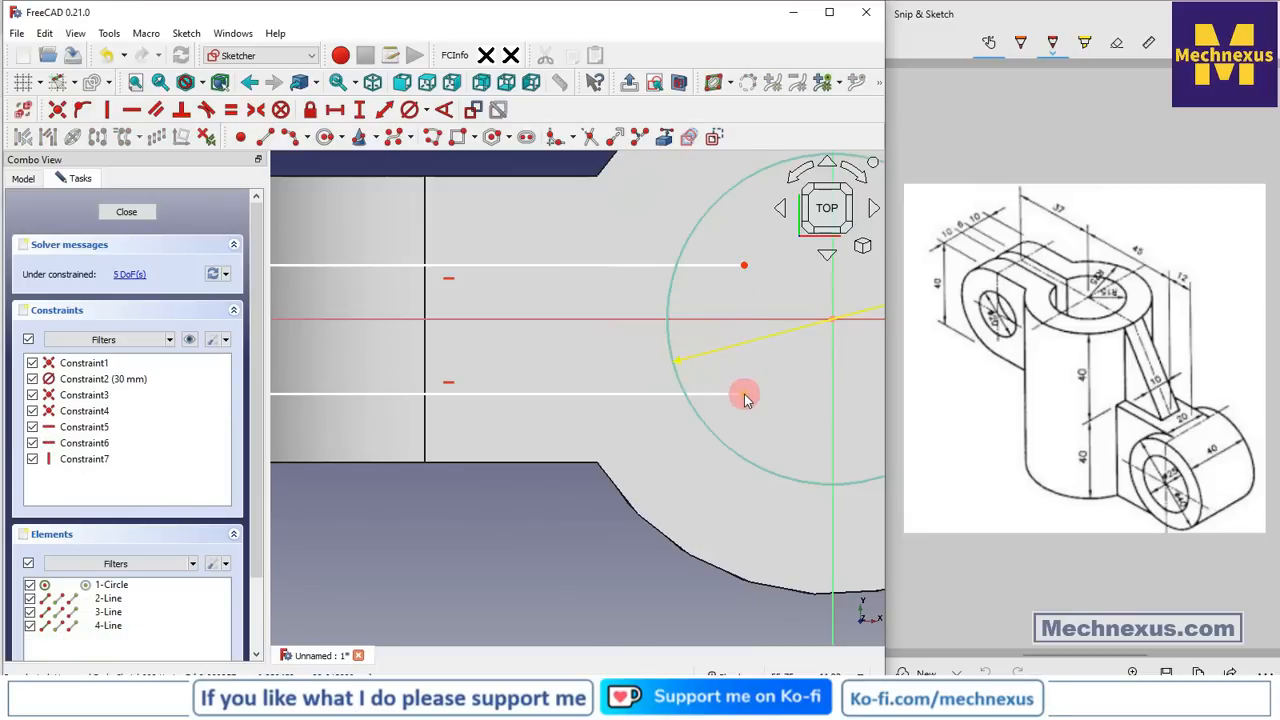
# Attach both slot lines' right ends onto the 30 mm circle, then pick the slot's left corners
pyautogui.click(744, 395)
pyautogui.click(704, 418)
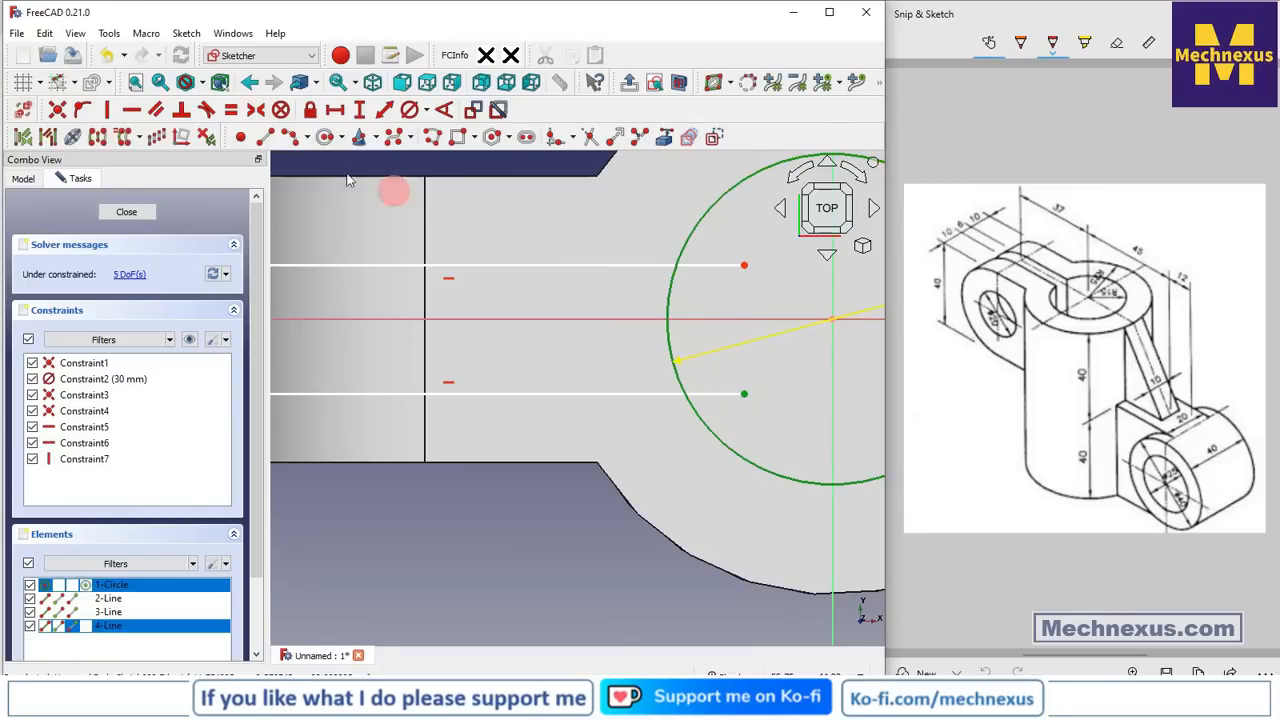
pyautogui.click(82, 109)
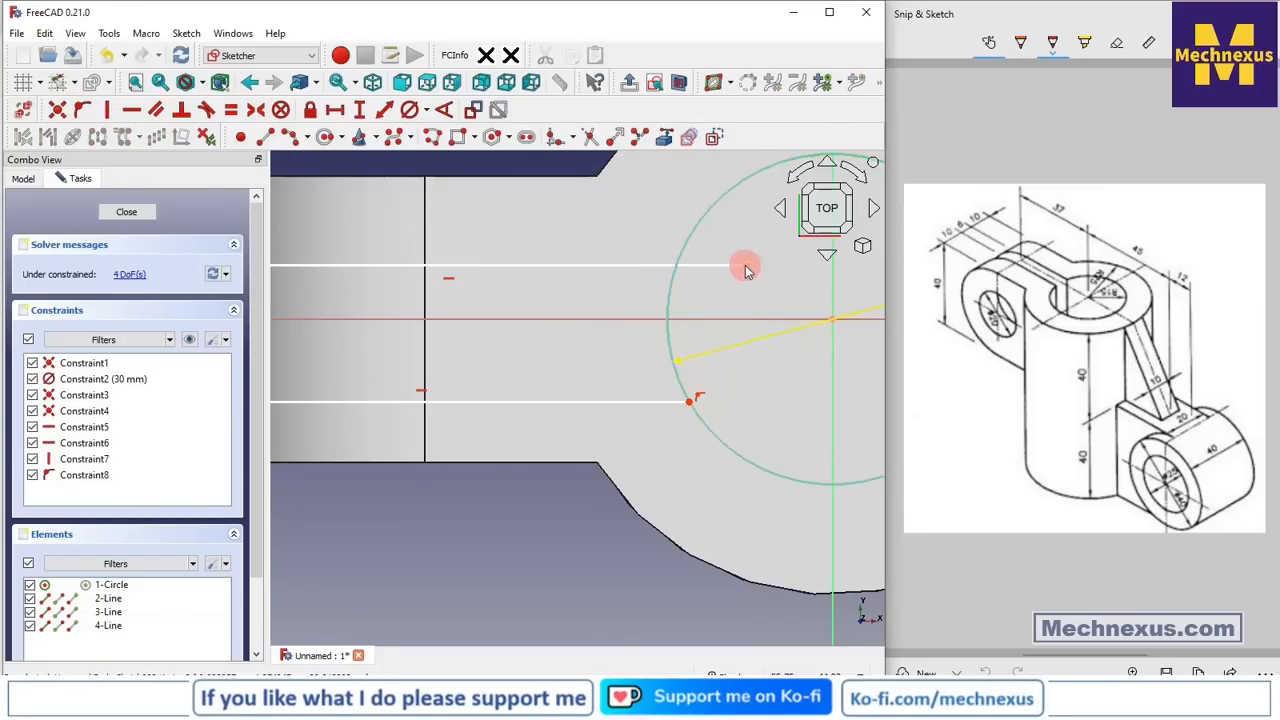
pyautogui.click(744, 266)
pyautogui.click(669, 278)
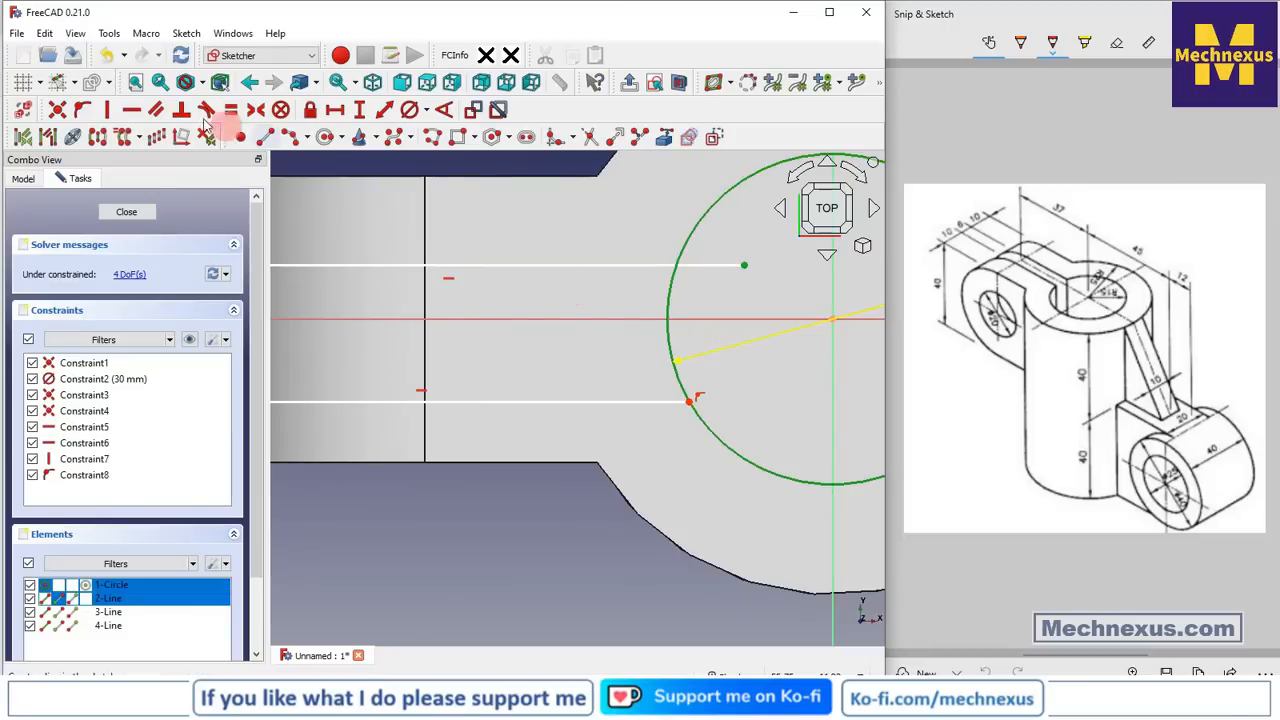
pyautogui.click(76, 110)
pyautogui.scroll(-2, 798, 270)
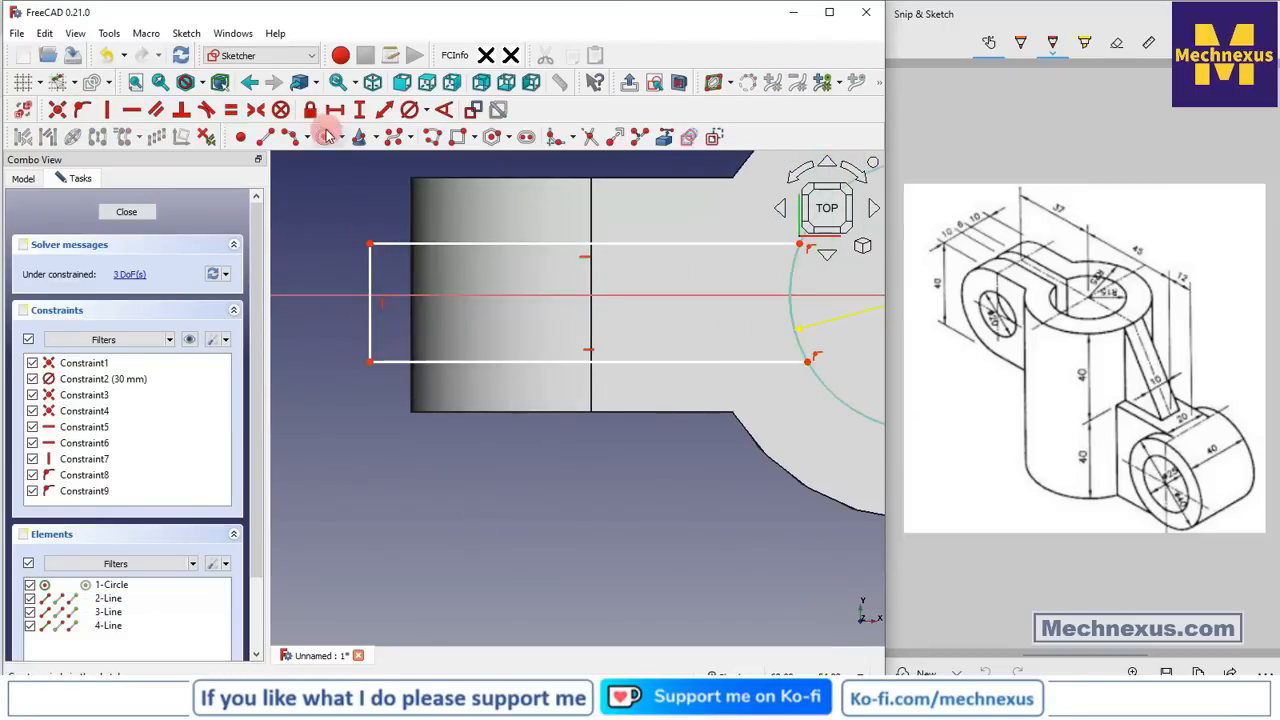
pyautogui.click(368, 248)
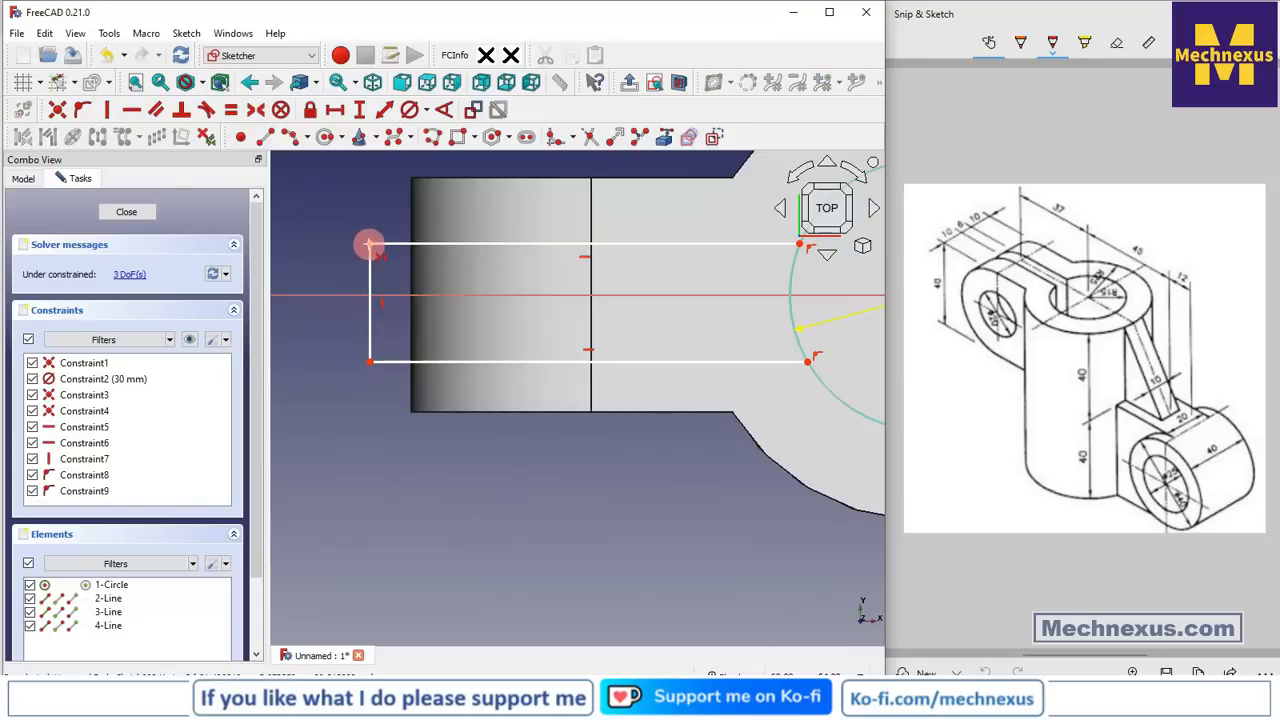
pyautogui.click(362, 365)
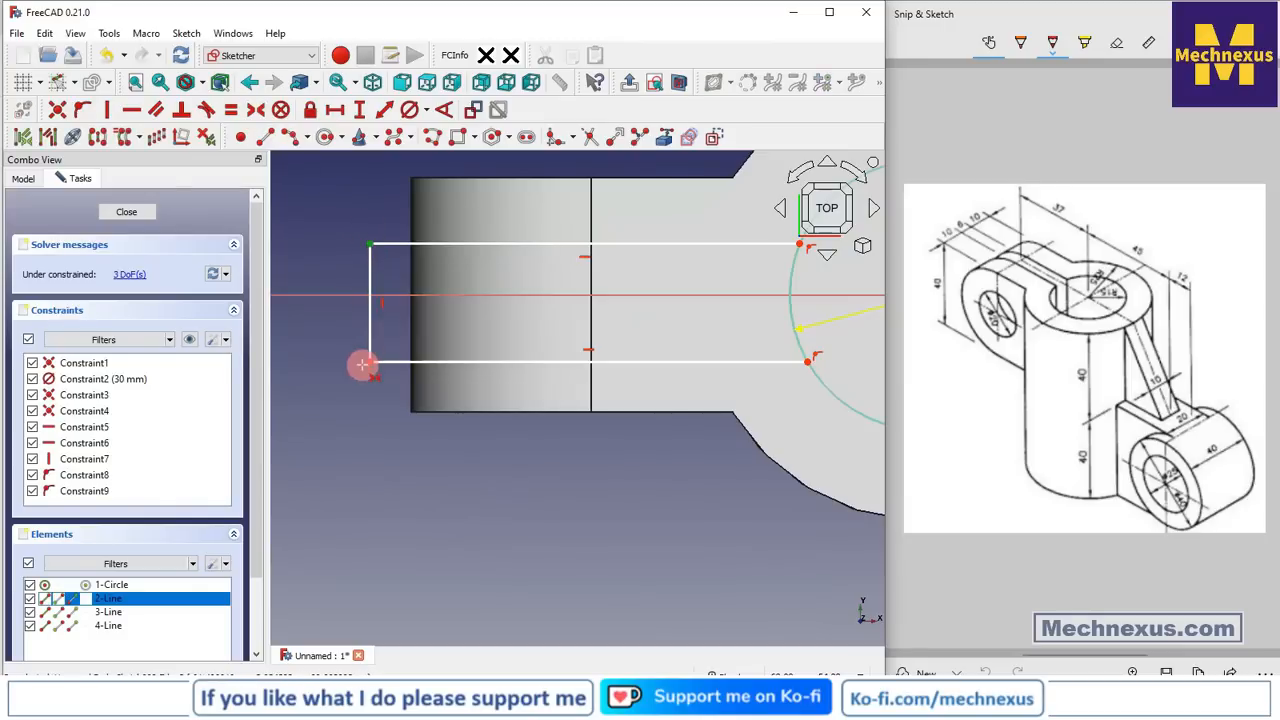
# Make the slot symmetric about the horizontal axis and 6 mm wide
pyautogui.click(400, 294)
pyautogui.scroll(-3, 355, 416)
pyautogui.scroll(5, 355, 416)
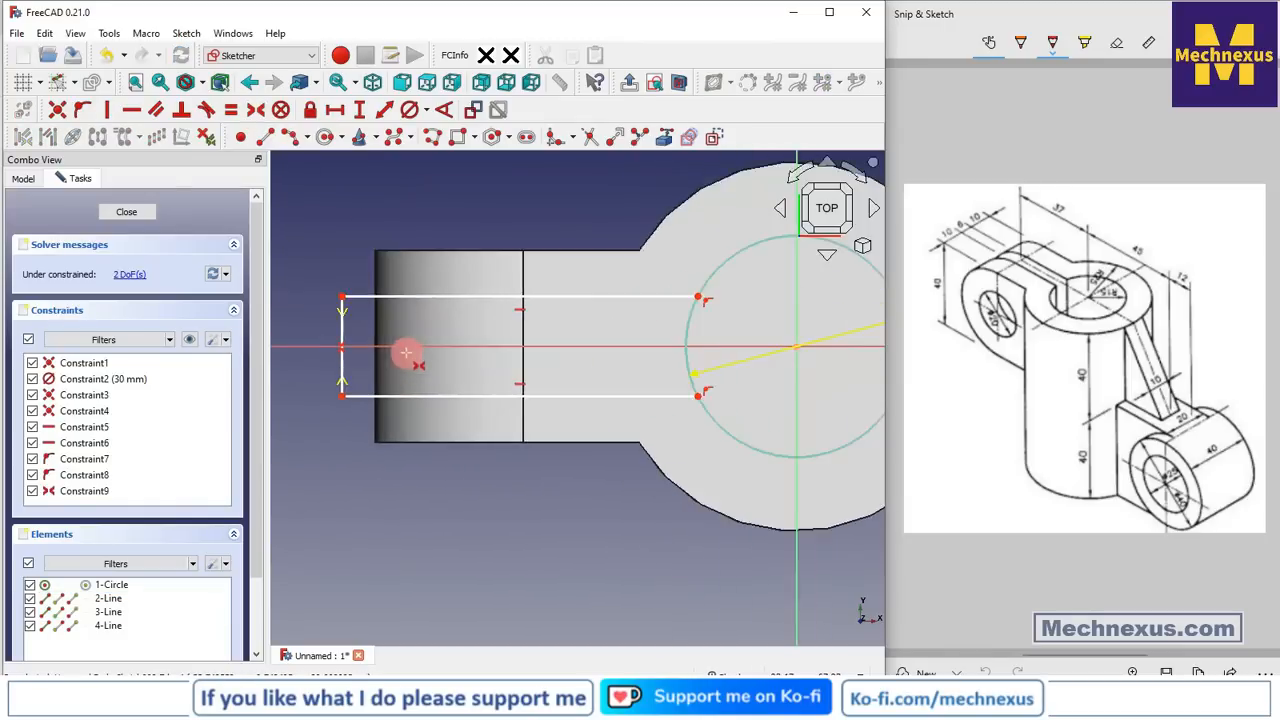
pyautogui.click(364, 112)
pyautogui.click(318, 321)
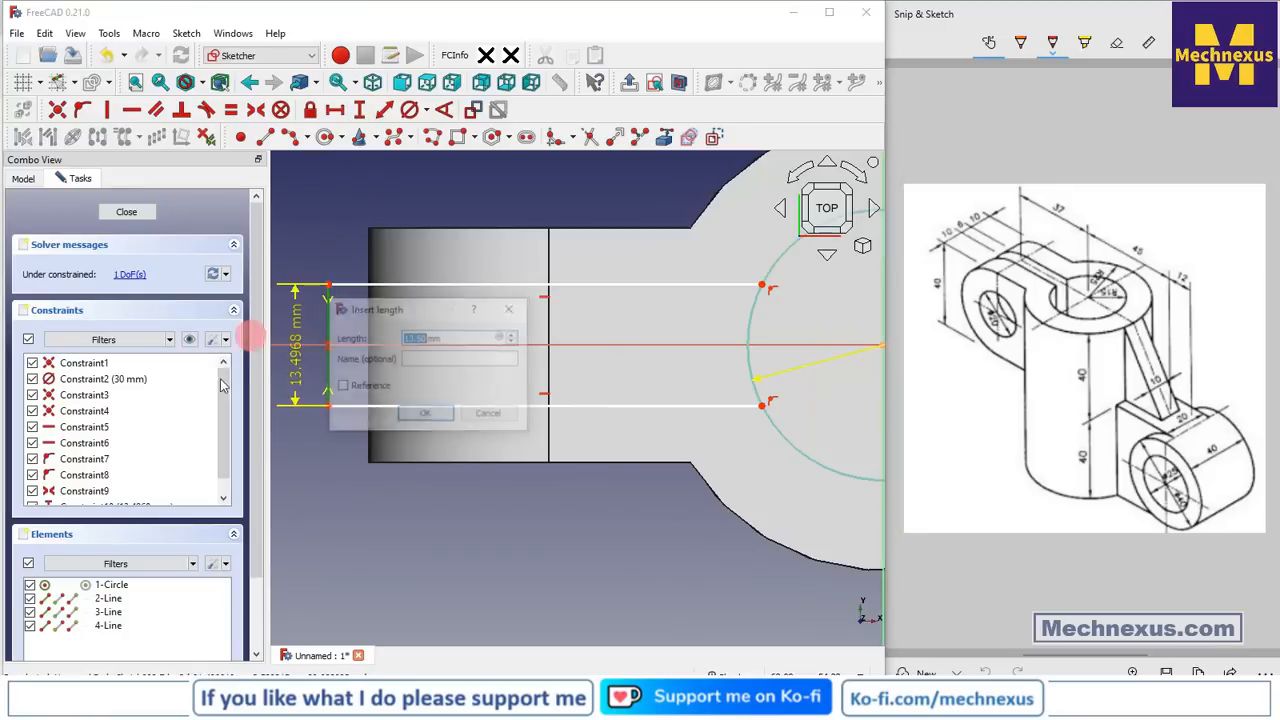
pyautogui.write('6')
pyautogui.press('Return')
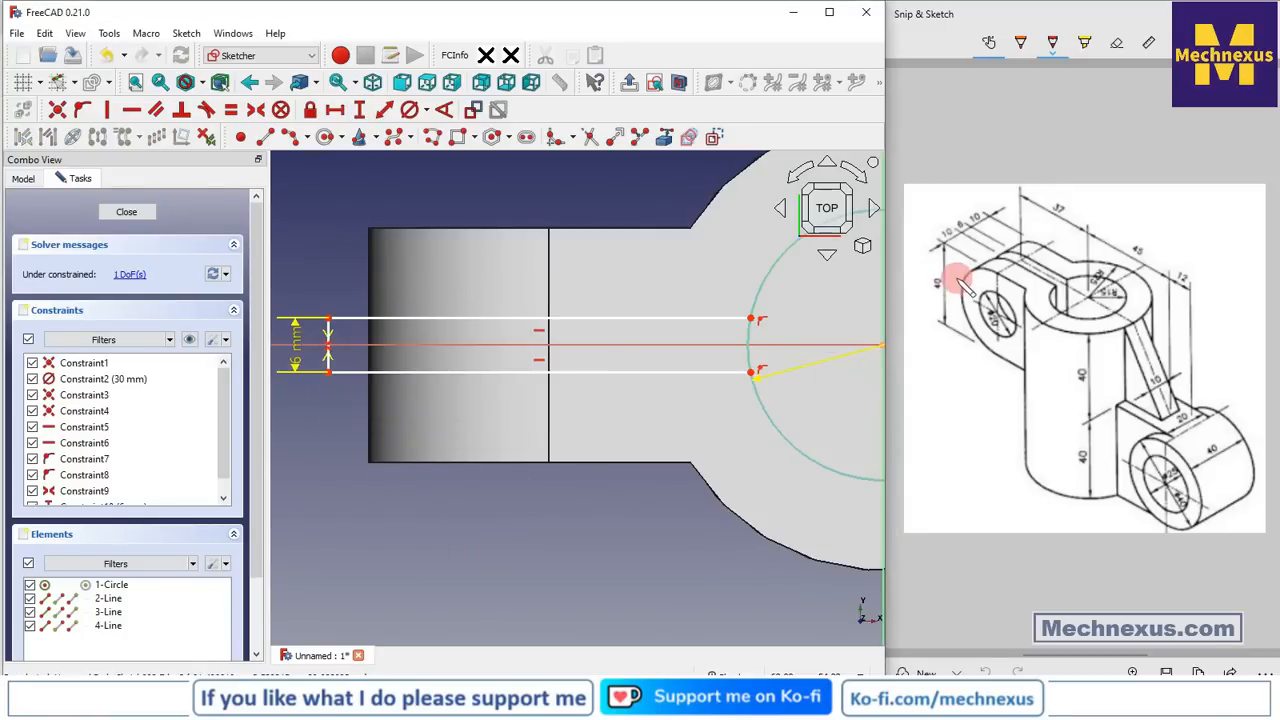
# Trim away the circle's arc between the two slot lines
pyautogui.scroll(-2, 646, 364)
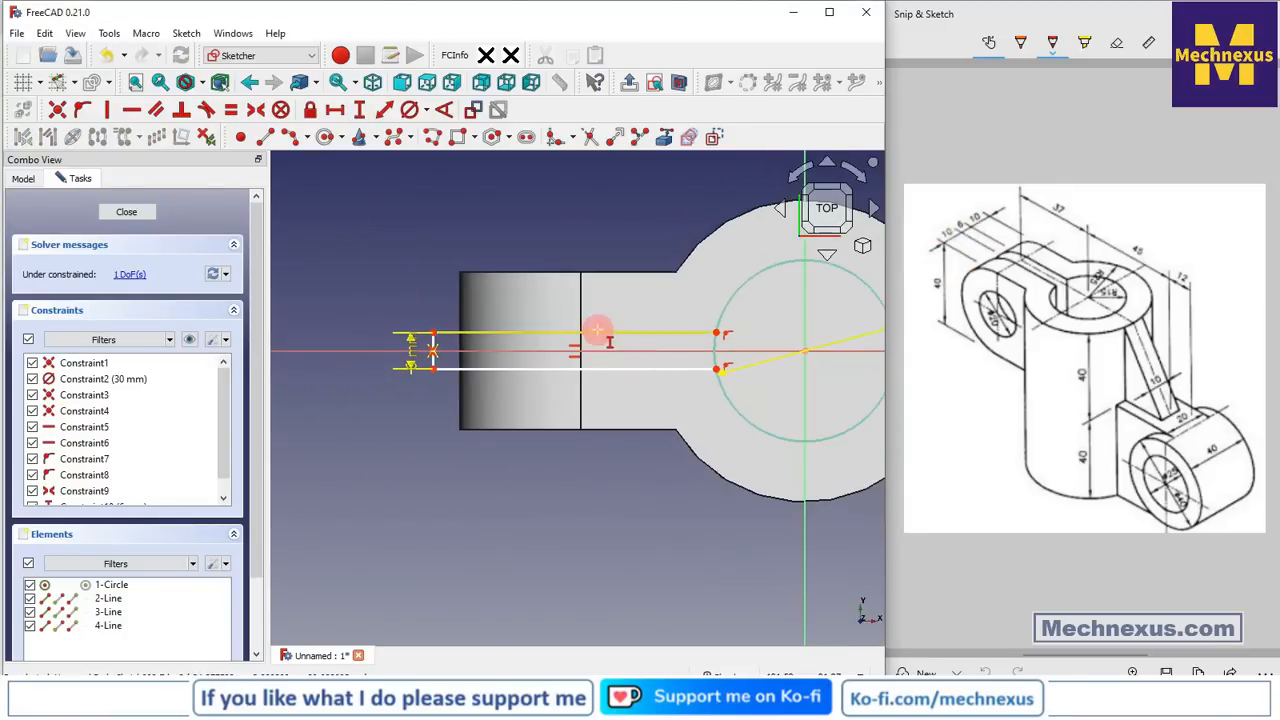
pyautogui.scroll(1, 597, 331)
pyautogui.scroll(-2, 451, 291)
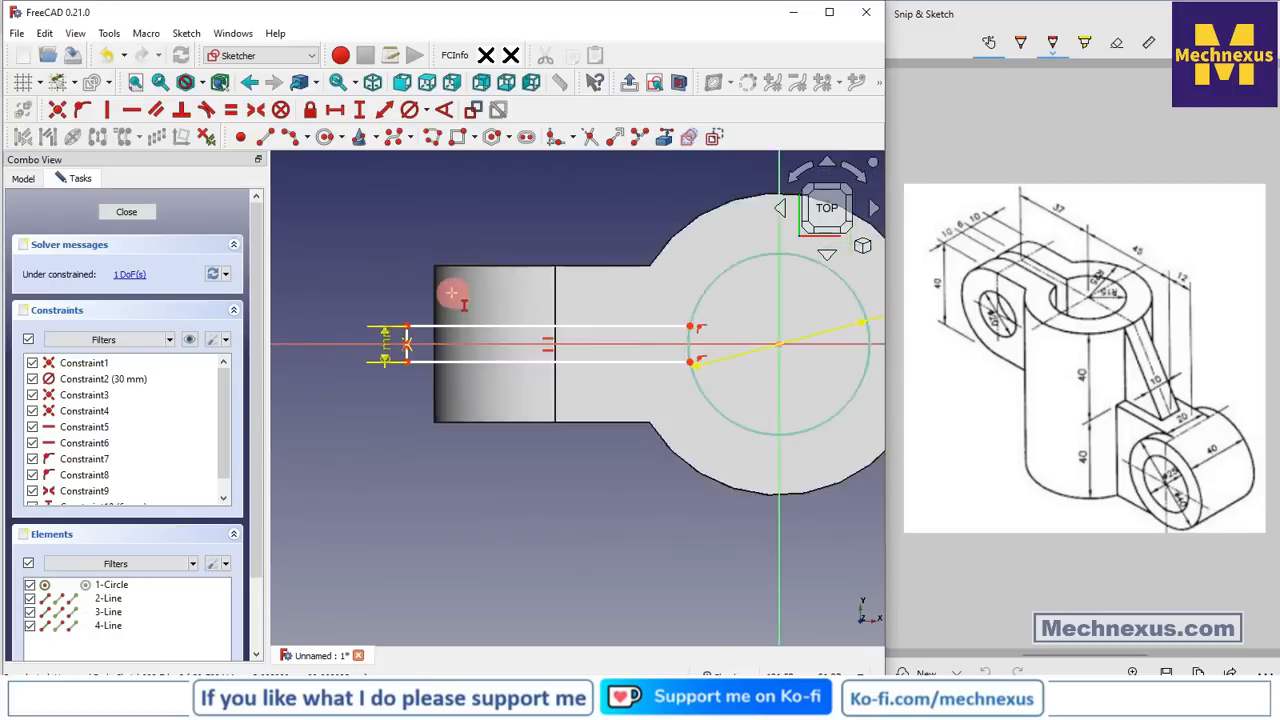
pyautogui.scroll(2, 703, 333)
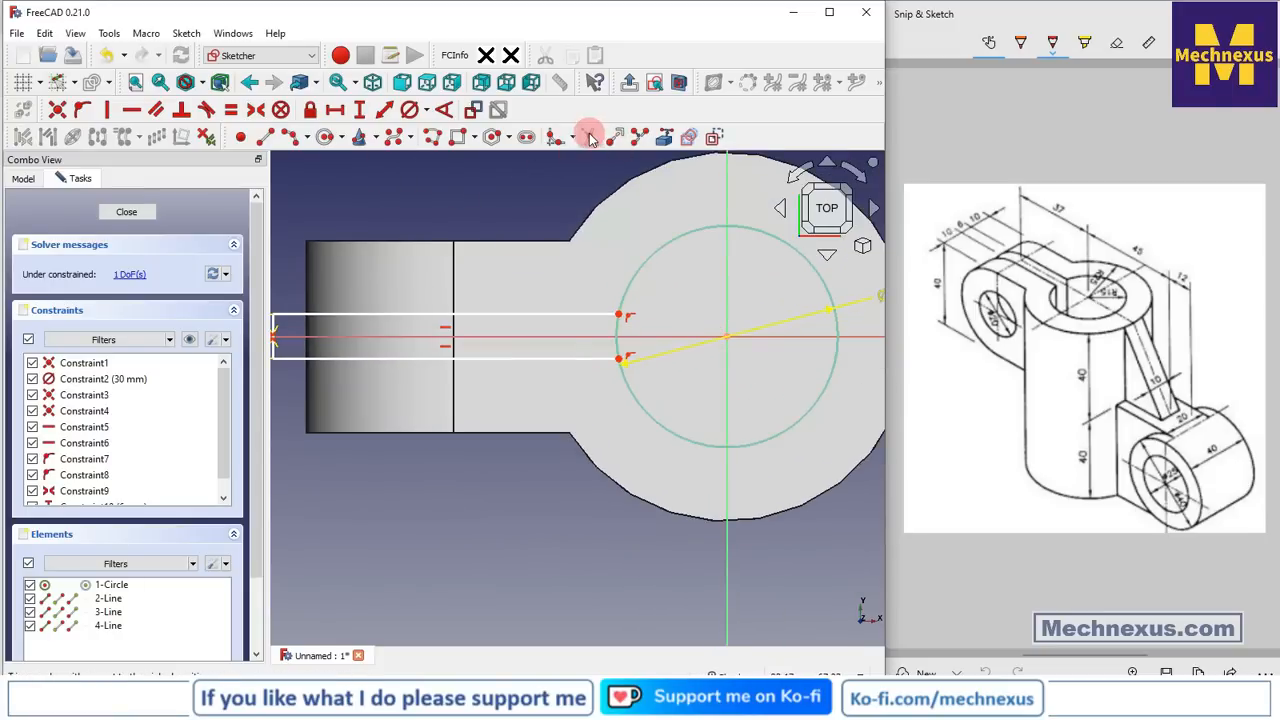
pyautogui.scroll(2, 625, 350)
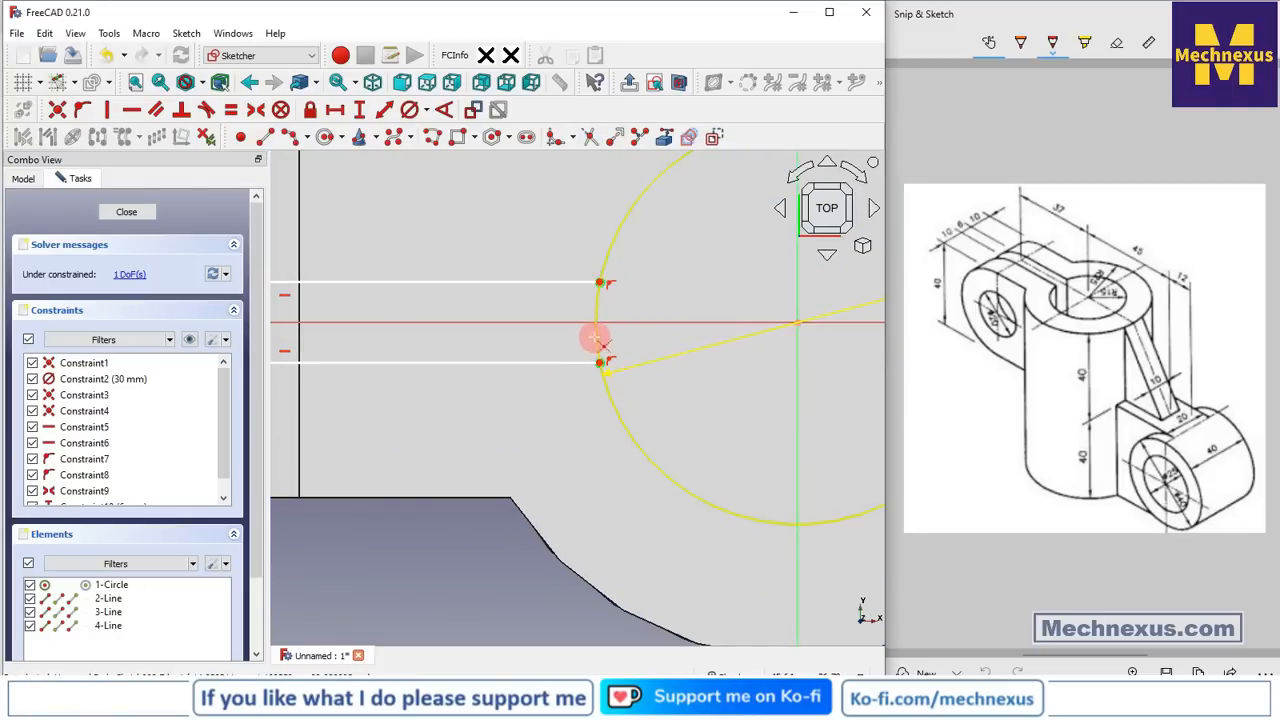
pyautogui.click(595, 315)
pyautogui.scroll(-1, 652, 345)
pyautogui.scroll(-3, 652, 345)
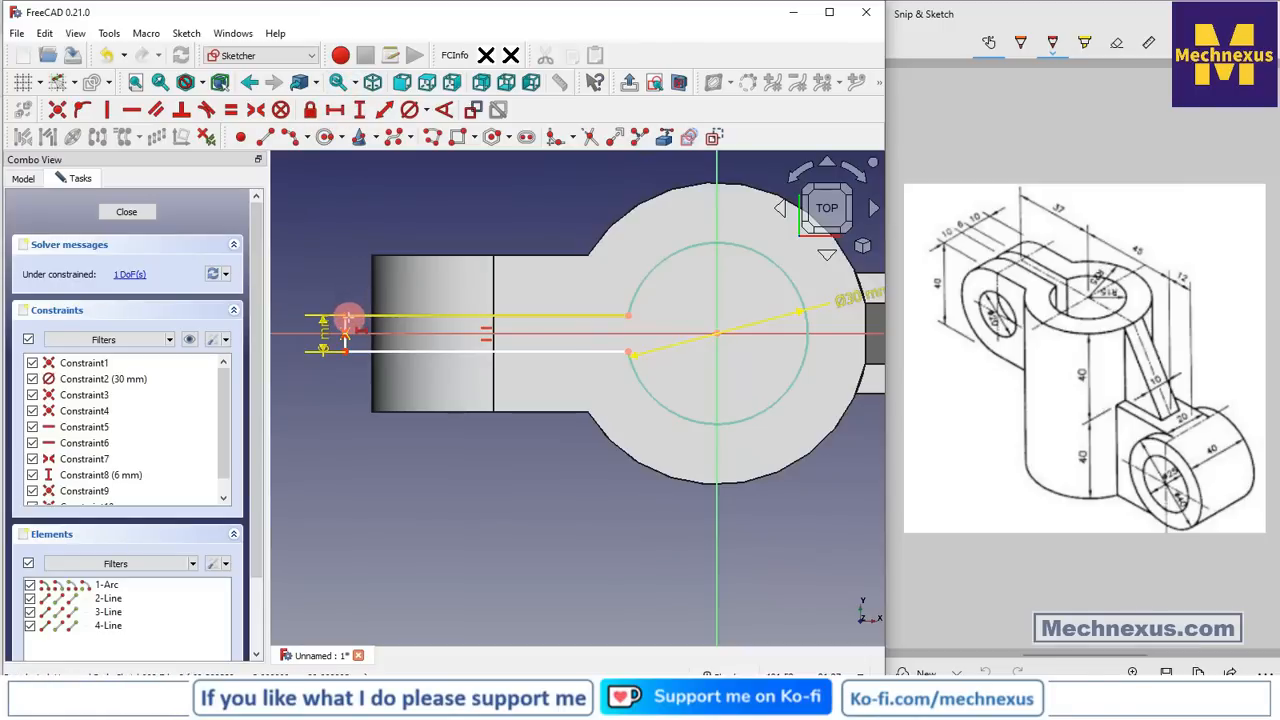
pyautogui.moveTo(345, 320); pyautogui.dragTo(723, 329)
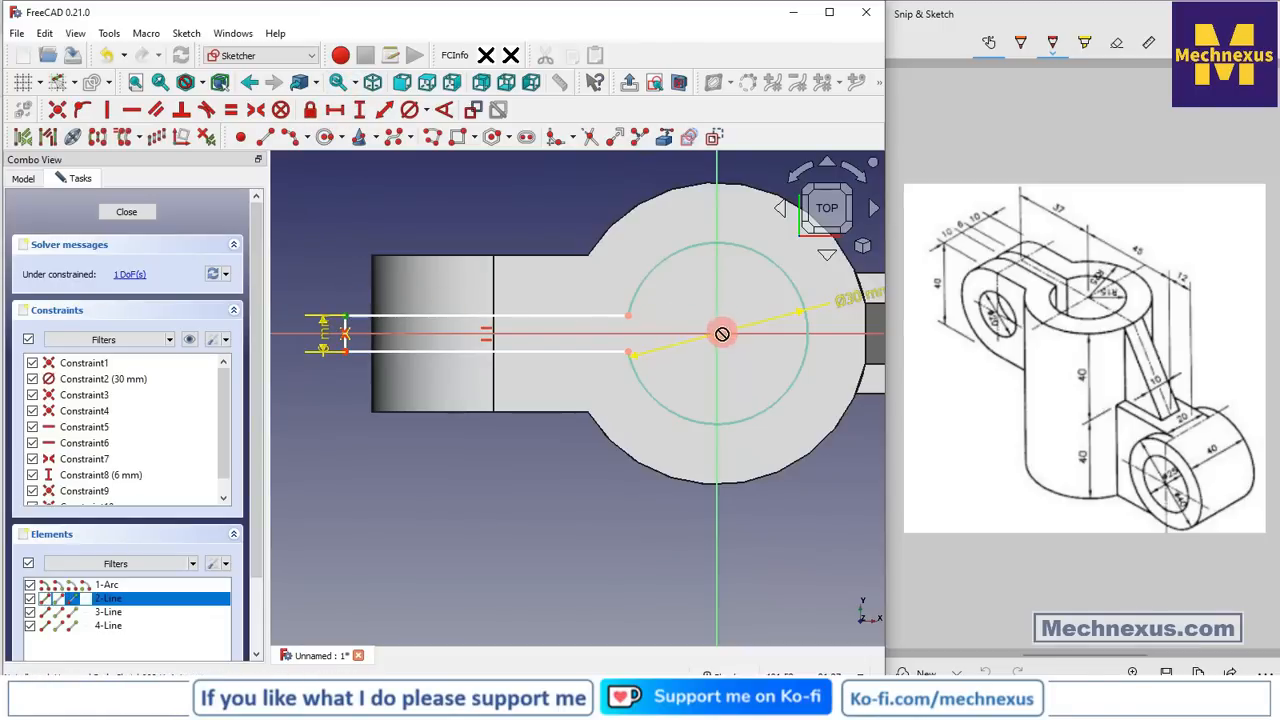
# Set the slot end 75 mm from the boss centre and move the dimensions clear of the part
pyautogui.press('l')
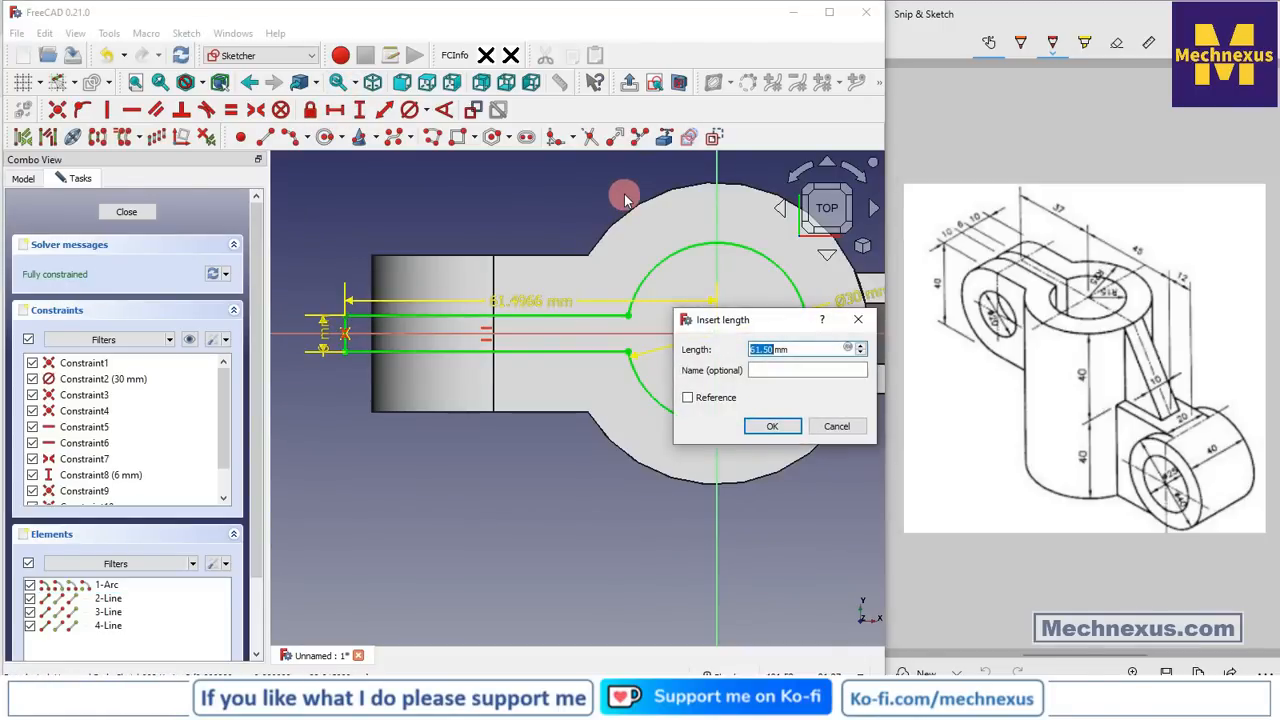
pyautogui.write('75')
pyautogui.press('Return')
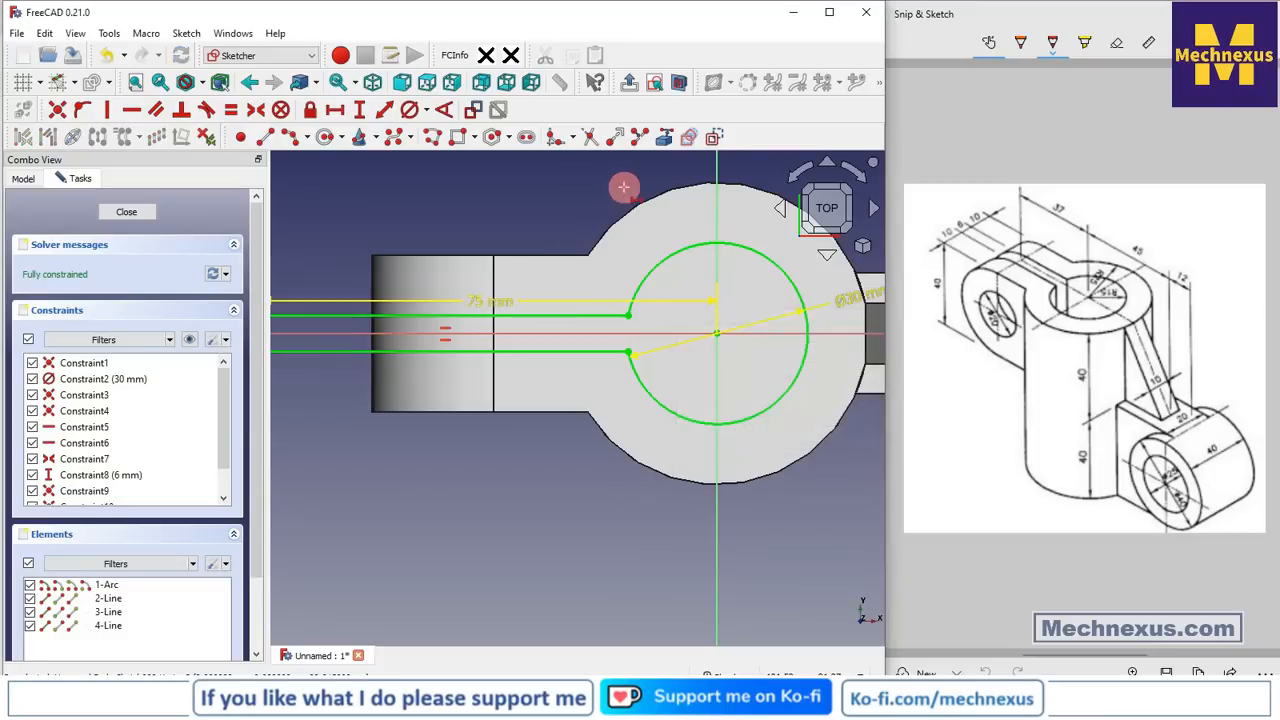
pyautogui.scroll(-3, 560, 383)
pyautogui.scroll(2, 516, 275)
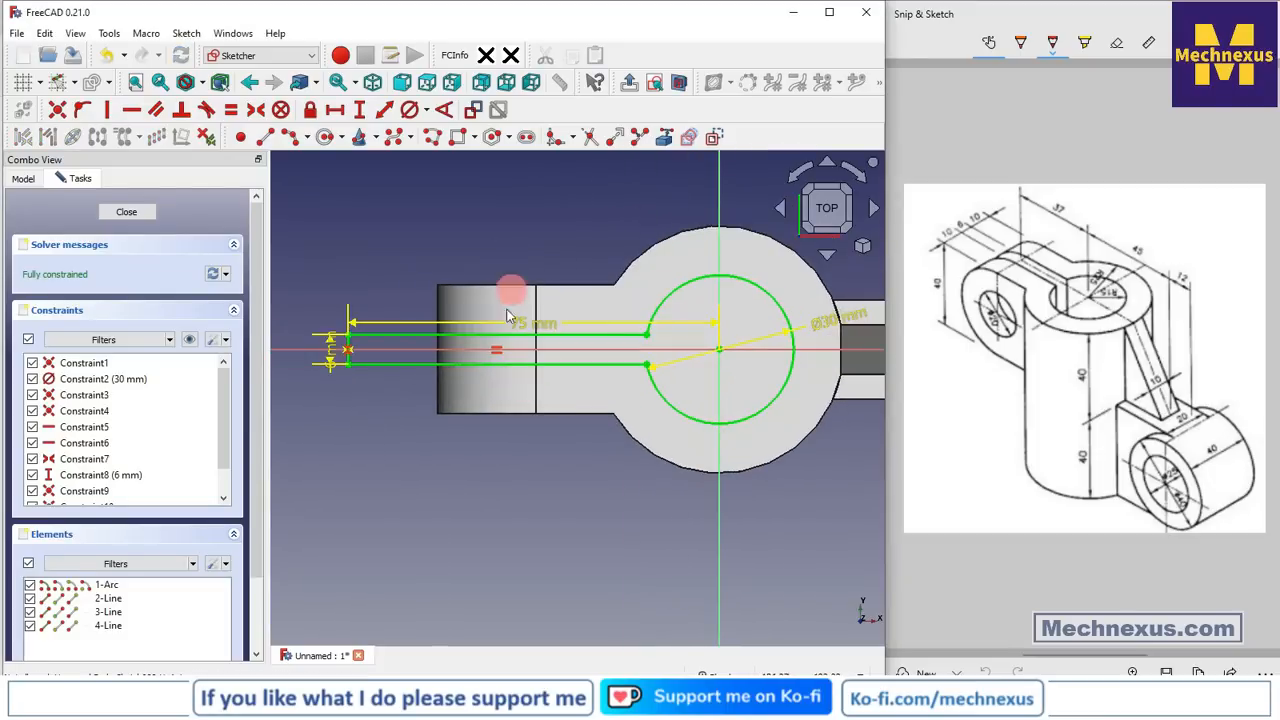
pyautogui.moveTo(515, 325); pyautogui.dragTo(520, 254)
pyautogui.moveTo(443, 379)
pyautogui.mouseDown(button='middle')
pyautogui.moveTo(386, 314)
pyautogui.moveTo(443, 286)
pyautogui.moveTo(350, 280)
pyautogui.mouseUp(button='middle')
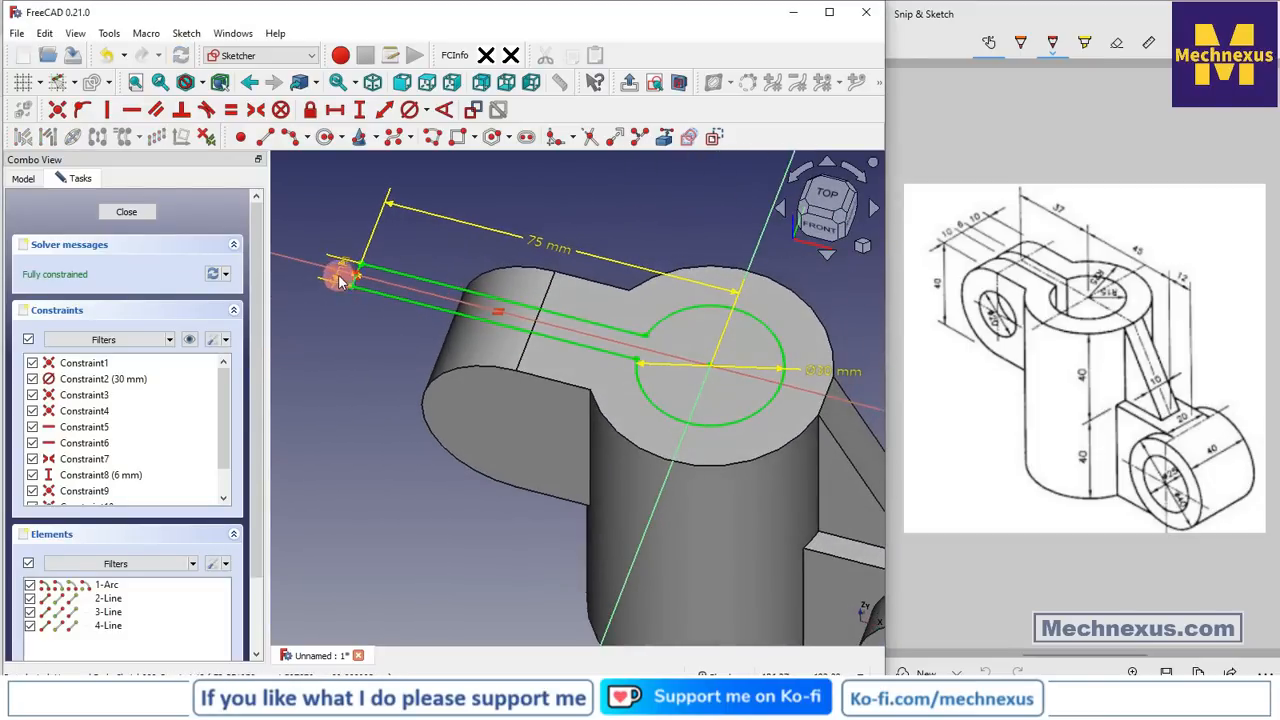
pyautogui.moveTo(340, 281); pyautogui.dragTo(300, 351)
pyautogui.scroll(-3, 484, 494)
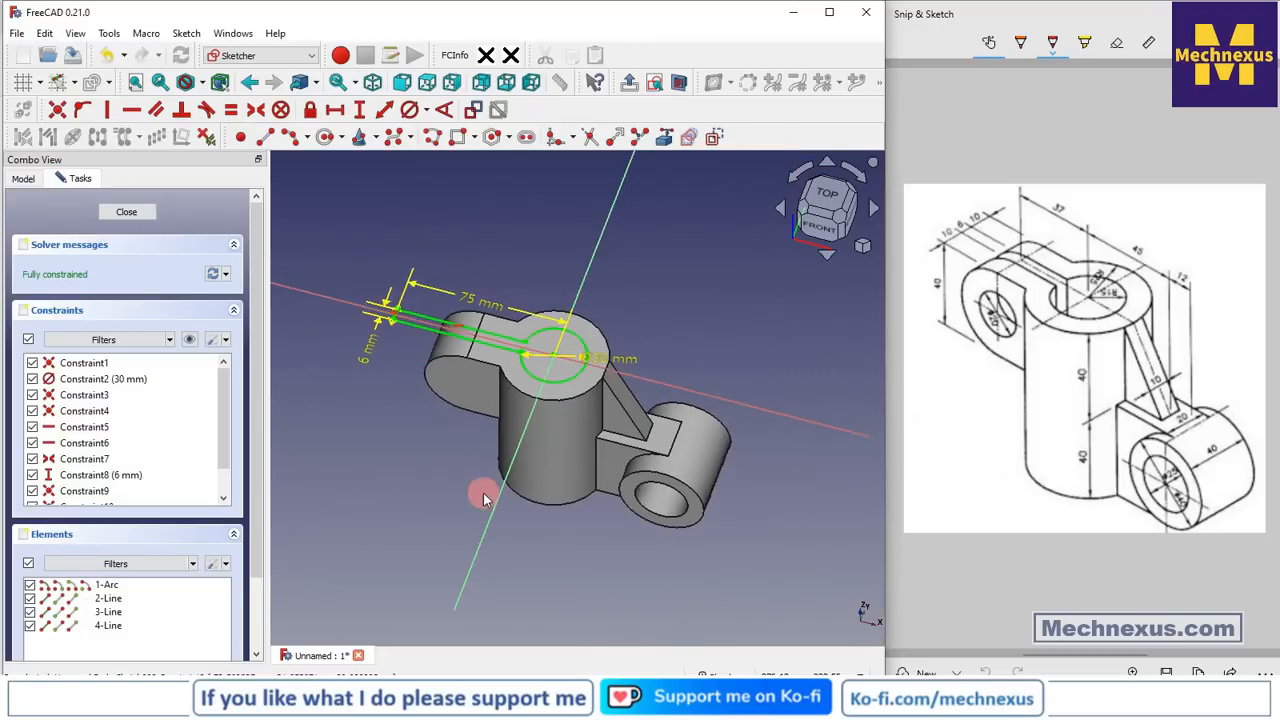
# Close the slot sketch and pocket it Through all, cutting the 30 mm hole and 6 mm slot
pyautogui.click(138, 213)
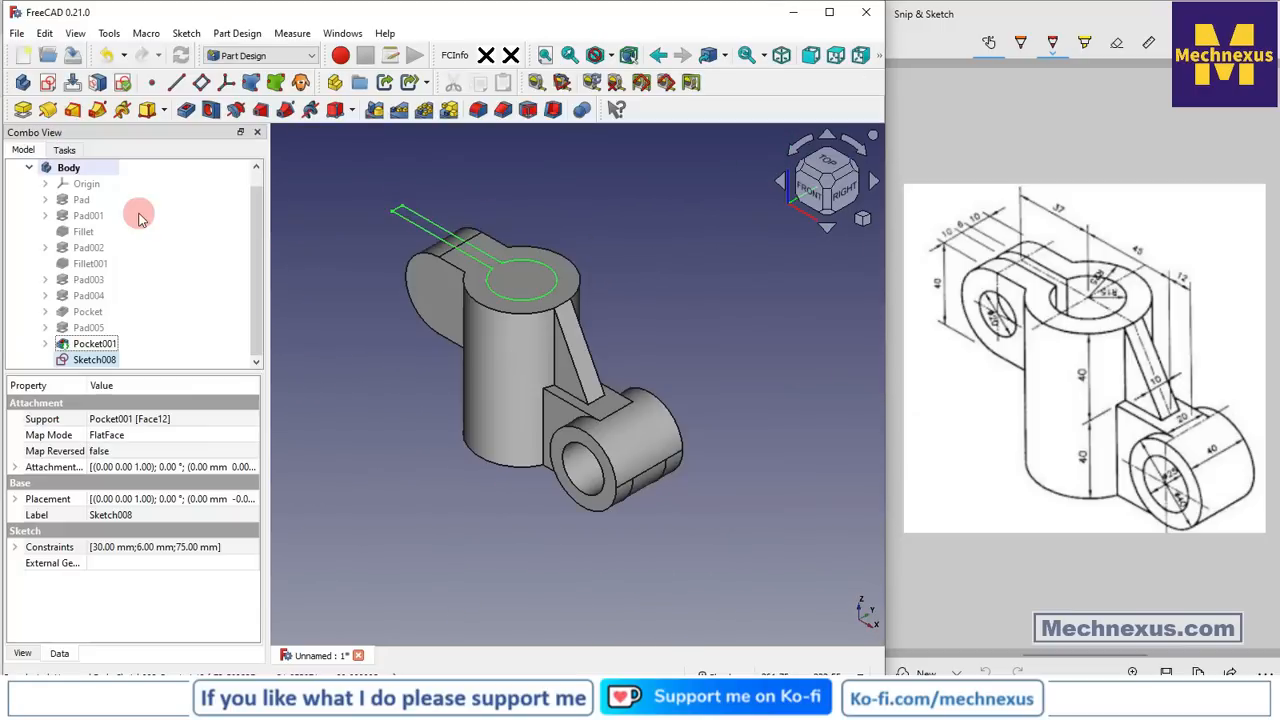
pyautogui.click(186, 114)
pyautogui.click(165, 247)
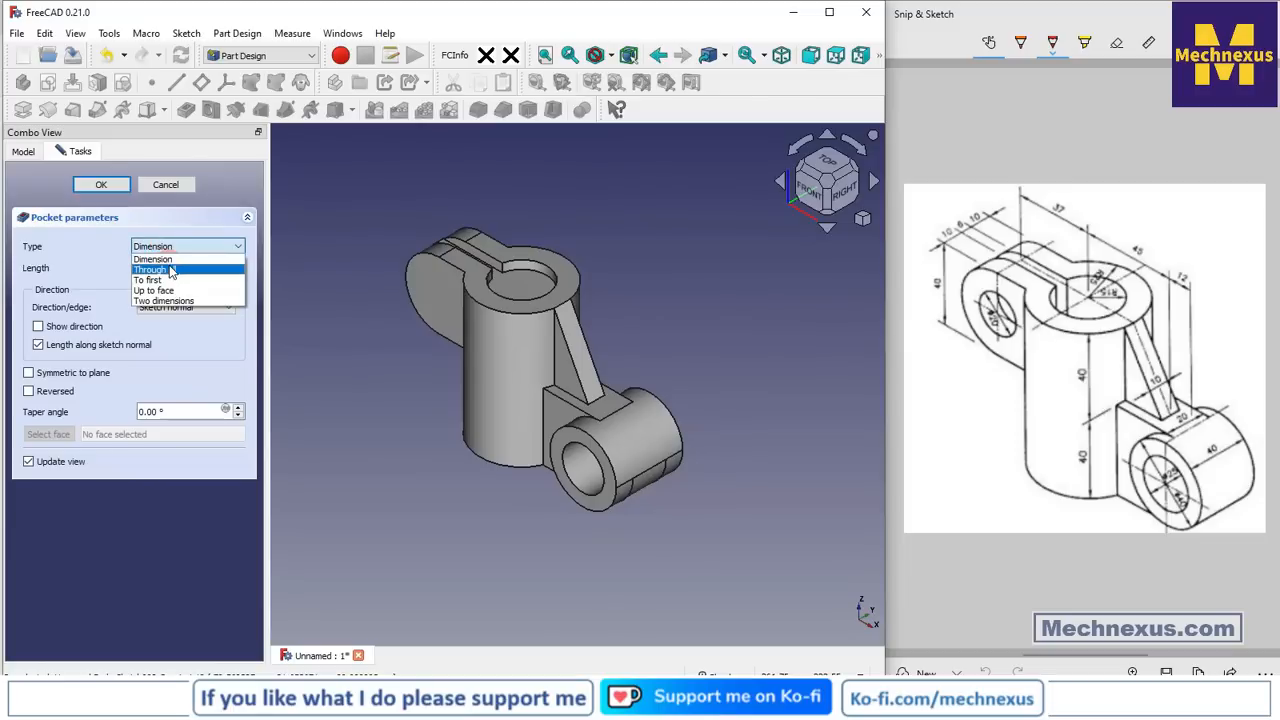
pyautogui.click(168, 270)
pyautogui.click(93, 187)
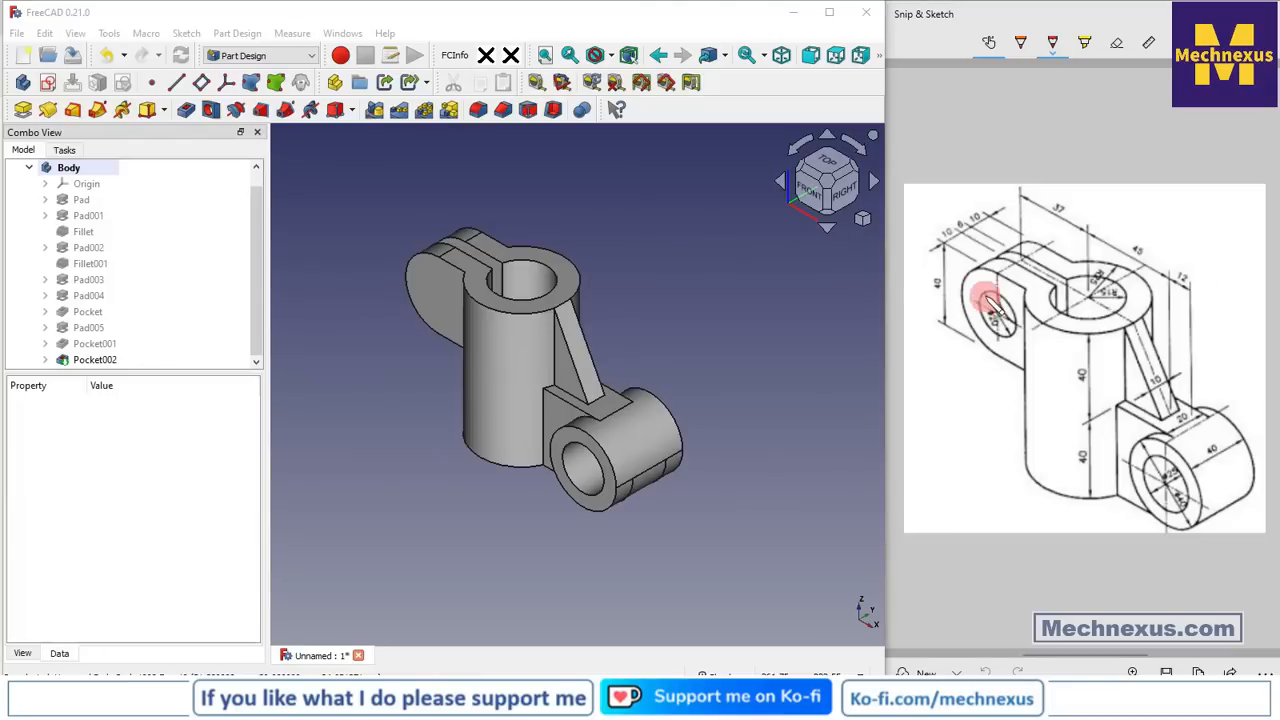
# Select the flat face of the left rounded lobe
pyautogui.click(698, 262)
pyautogui.scroll(1, 449, 297)
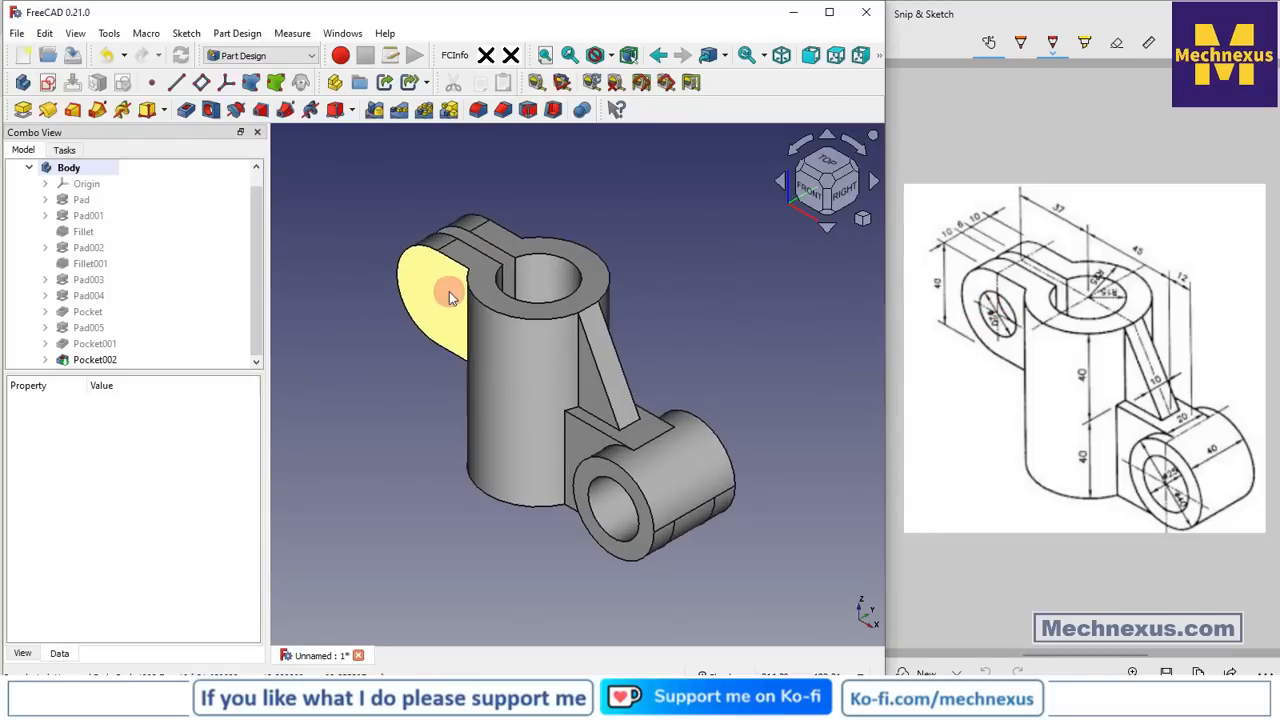
pyautogui.click(449, 293)
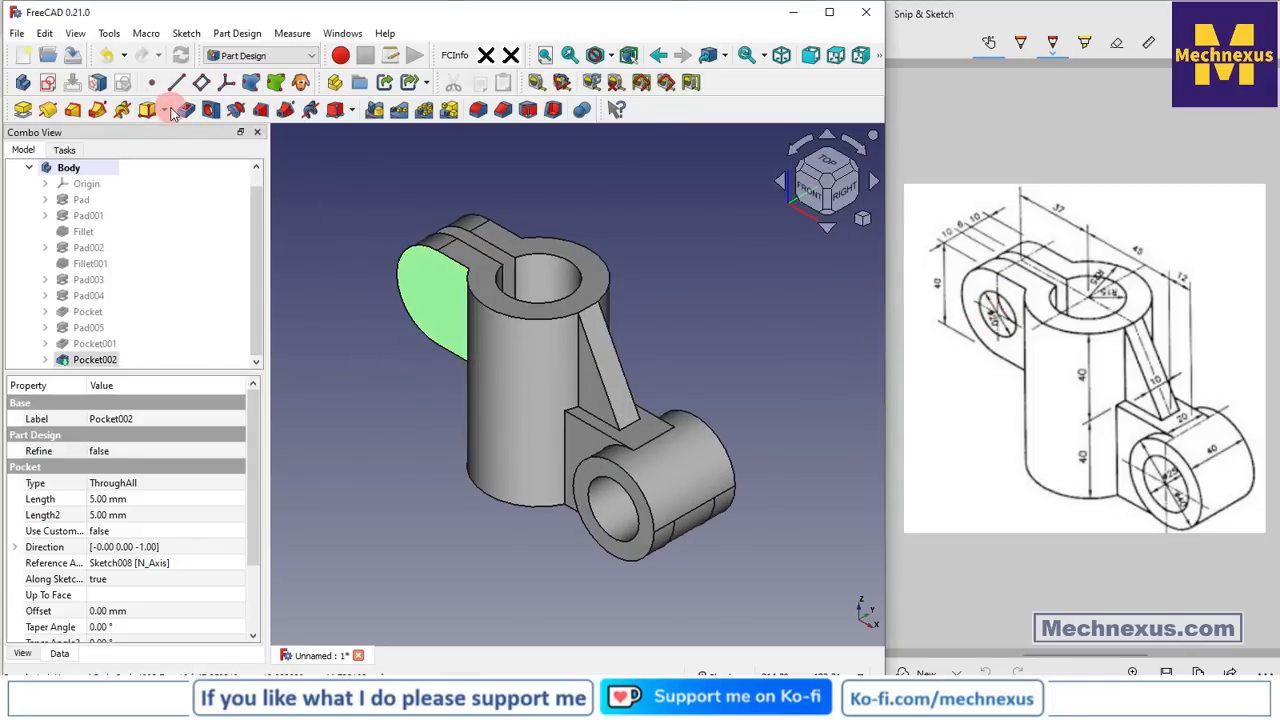
# Start a sketch on the lobe face and import its curved edge as external geometry
pyautogui.click(41, 82)
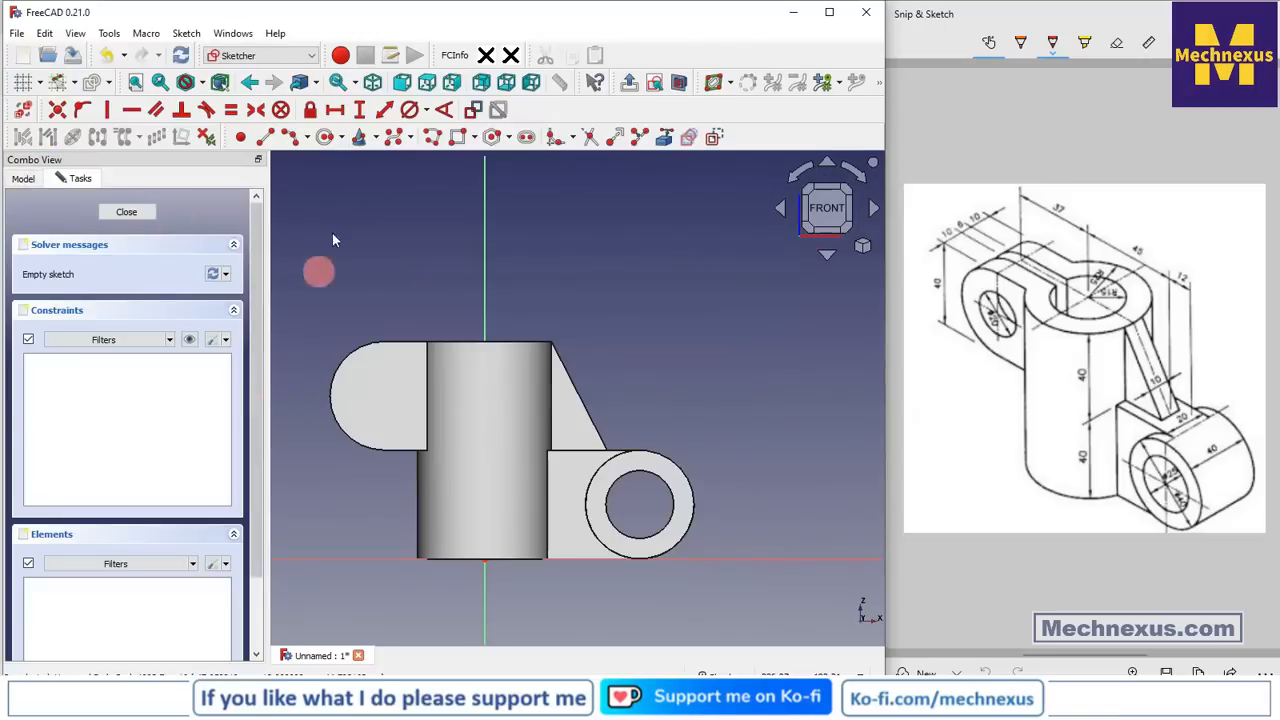
pyautogui.click(664, 138)
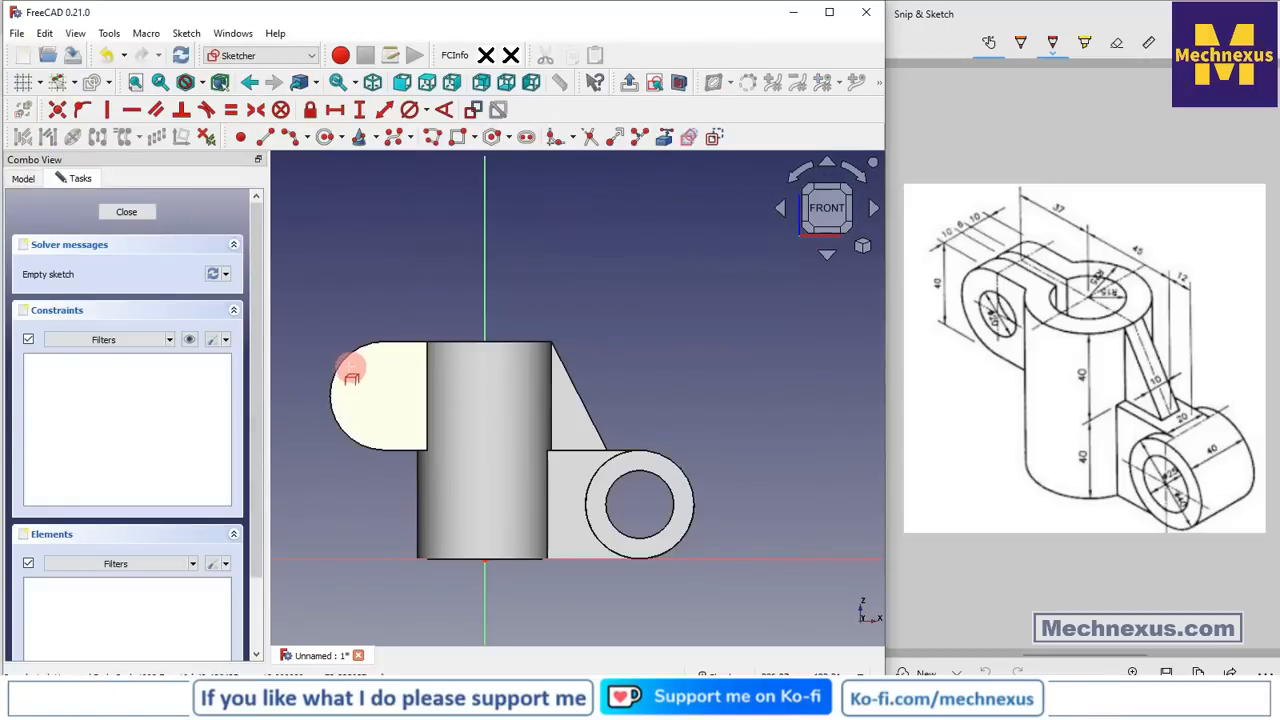
pyautogui.click(345, 365)
pyautogui.scroll(3, 325, 413)
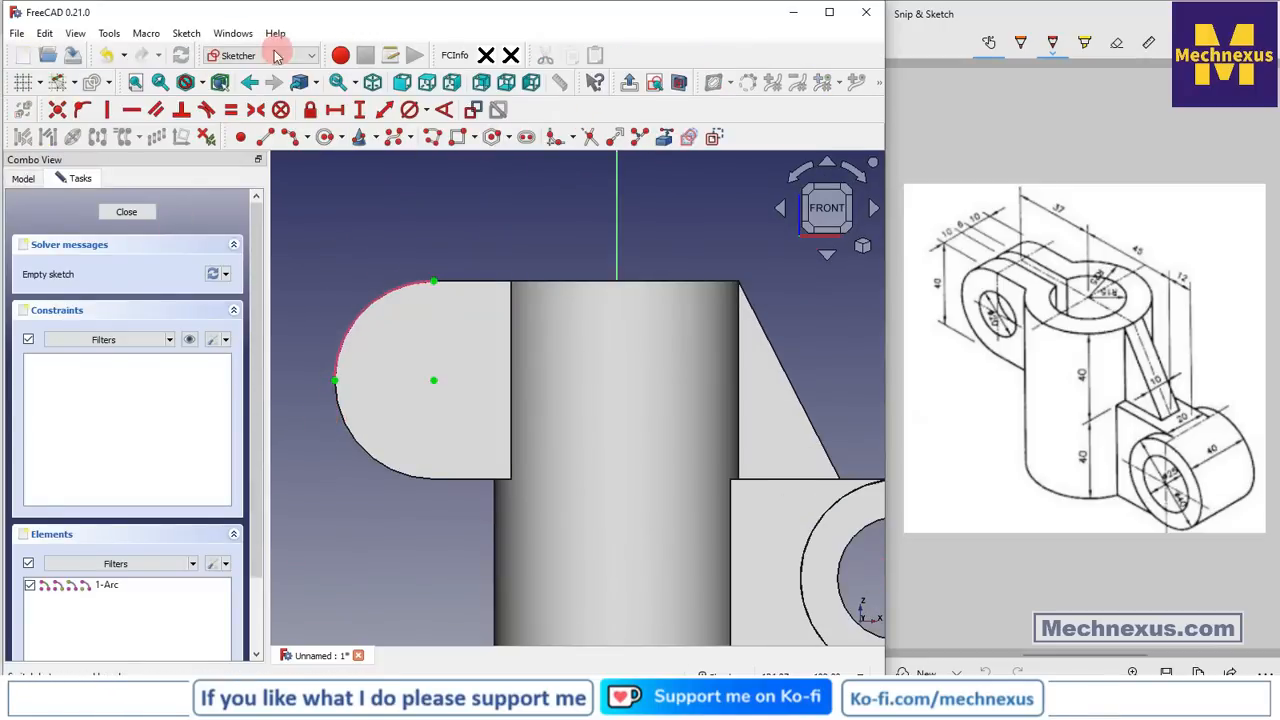
# Draw a circle at the lobe's centre, fix its diameter at 20 mm, and close the sketch
pyautogui.click(325, 137)
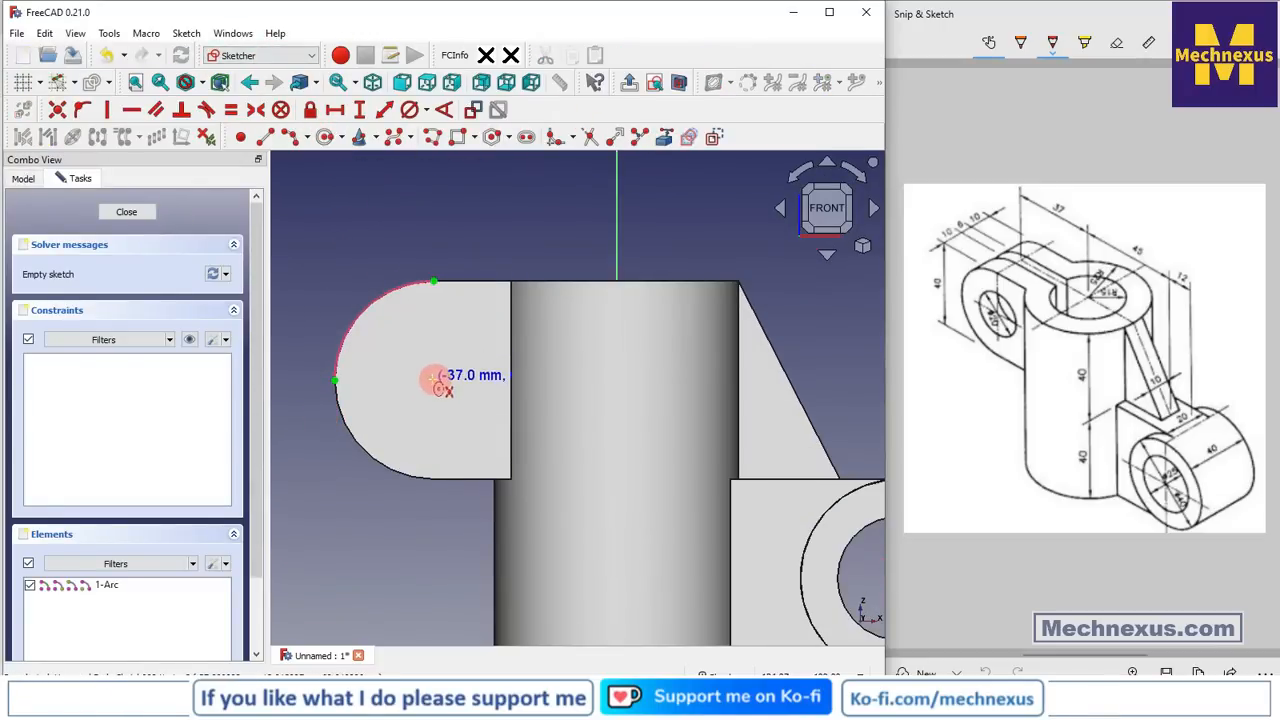
pyautogui.click(434, 380)
pyautogui.click(445, 428)
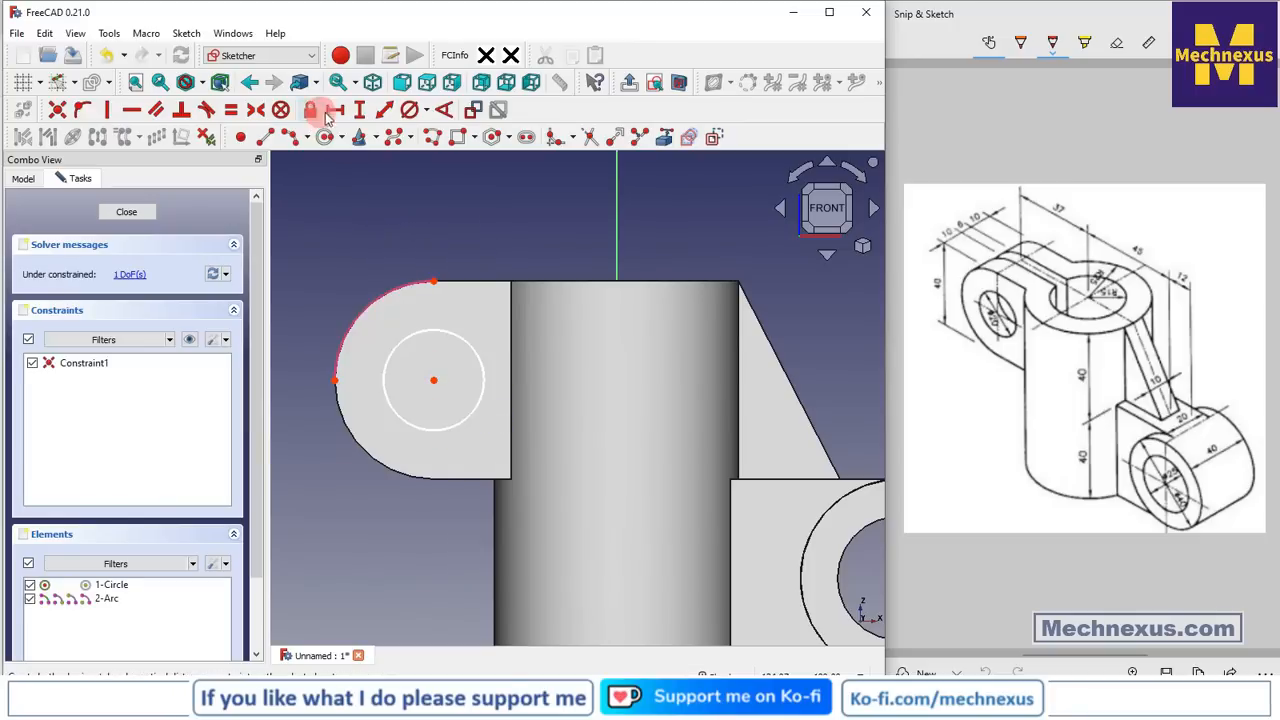
pyautogui.click(410, 110)
pyautogui.click(457, 337)
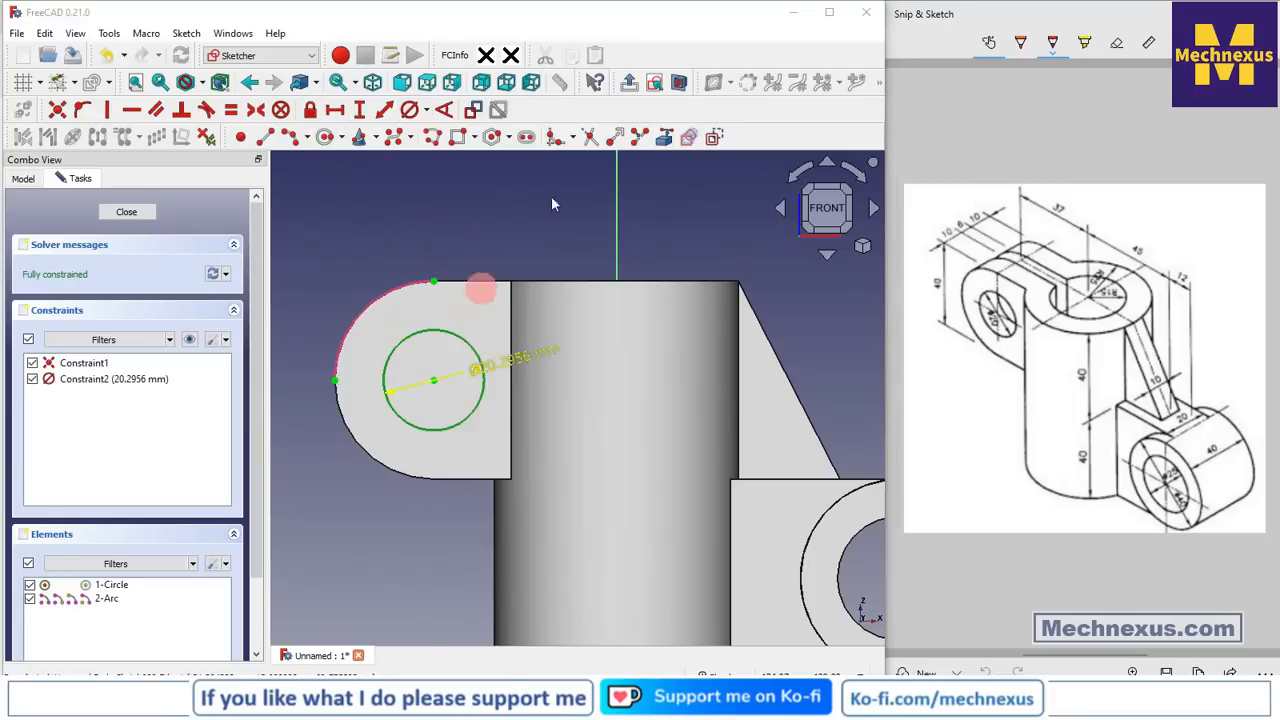
pyautogui.write('2')
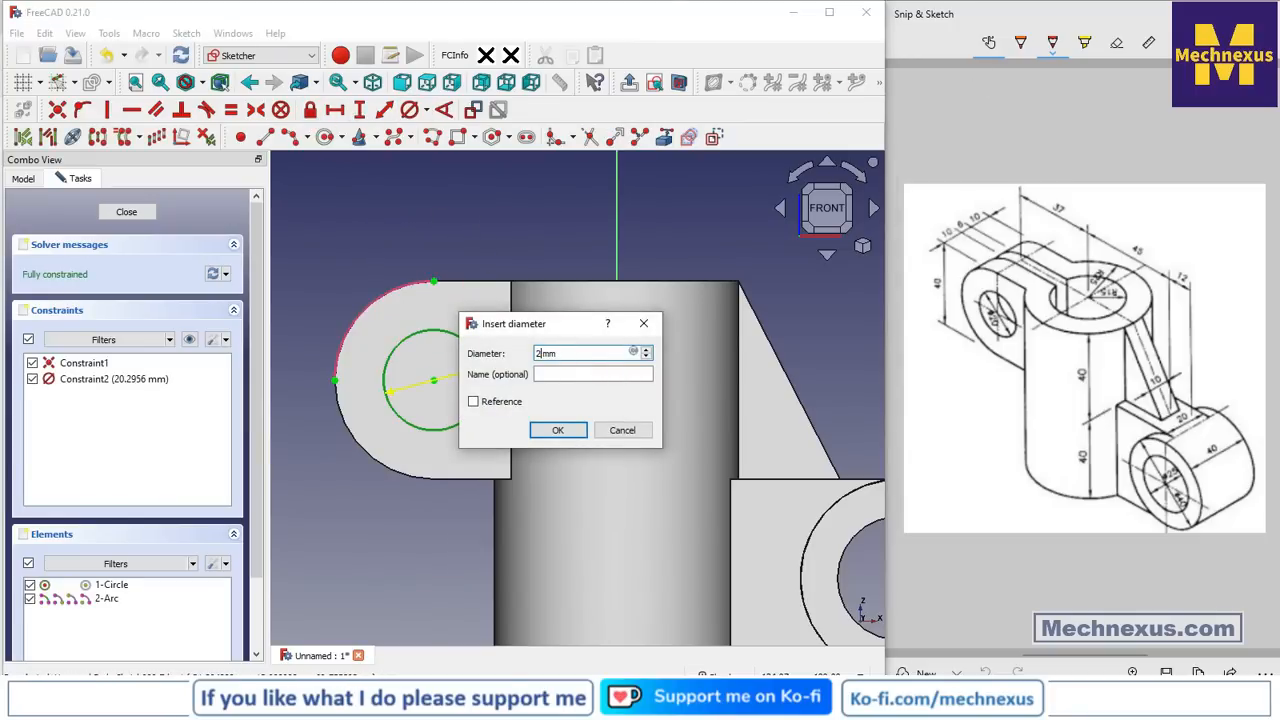
pyautogui.write('0')
pyautogui.press('Return')
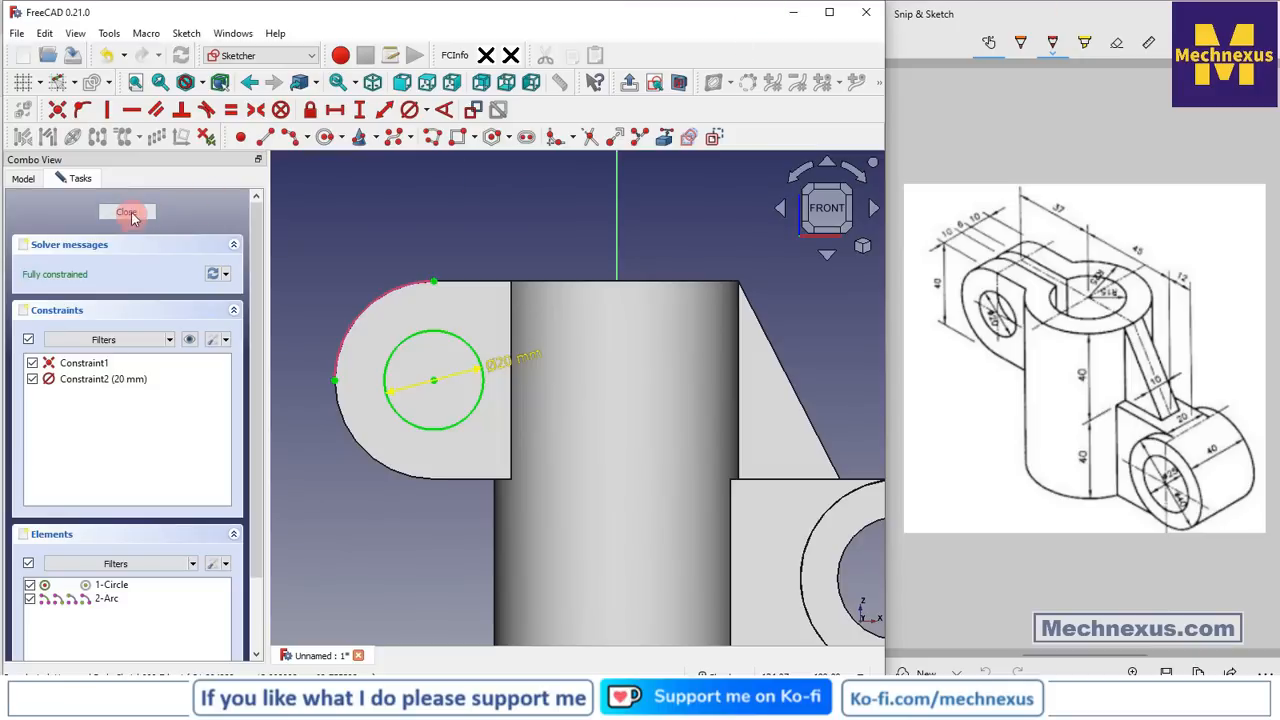
pyautogui.click(128, 212)
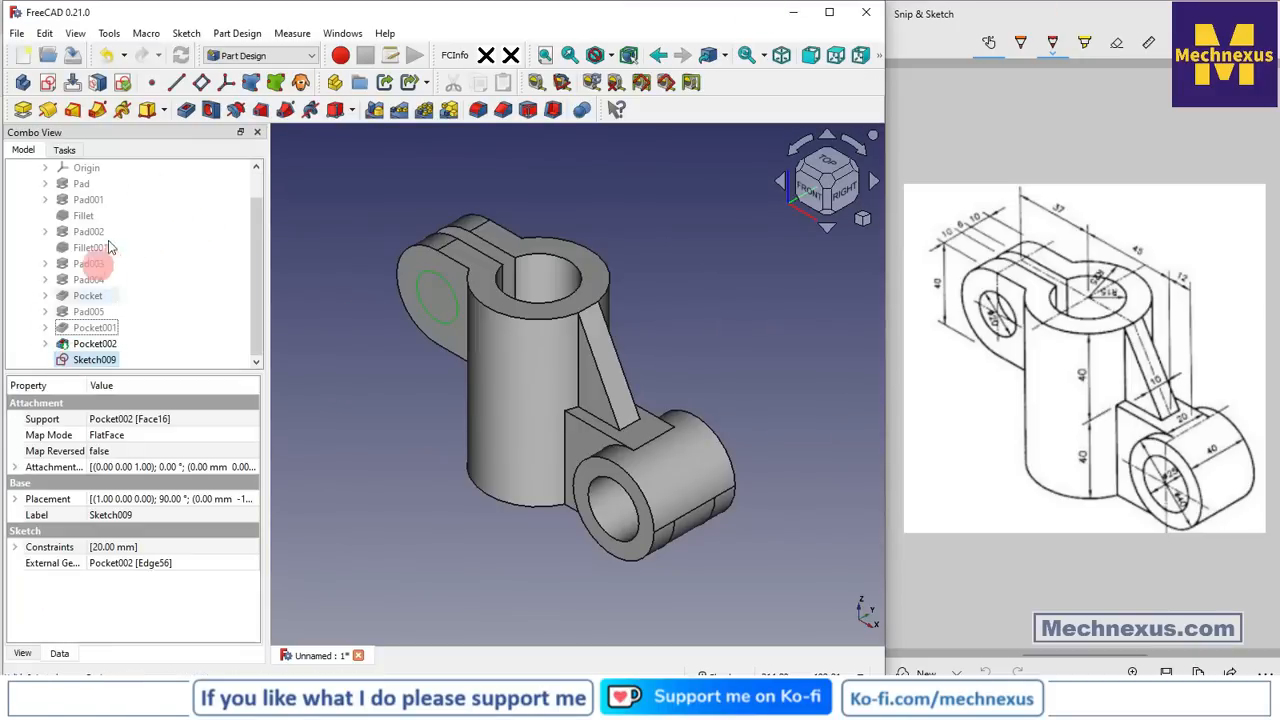
# Pocket the 20 mm circle sketch with Through all depth to bore the left lobe
pyautogui.click(185, 111)
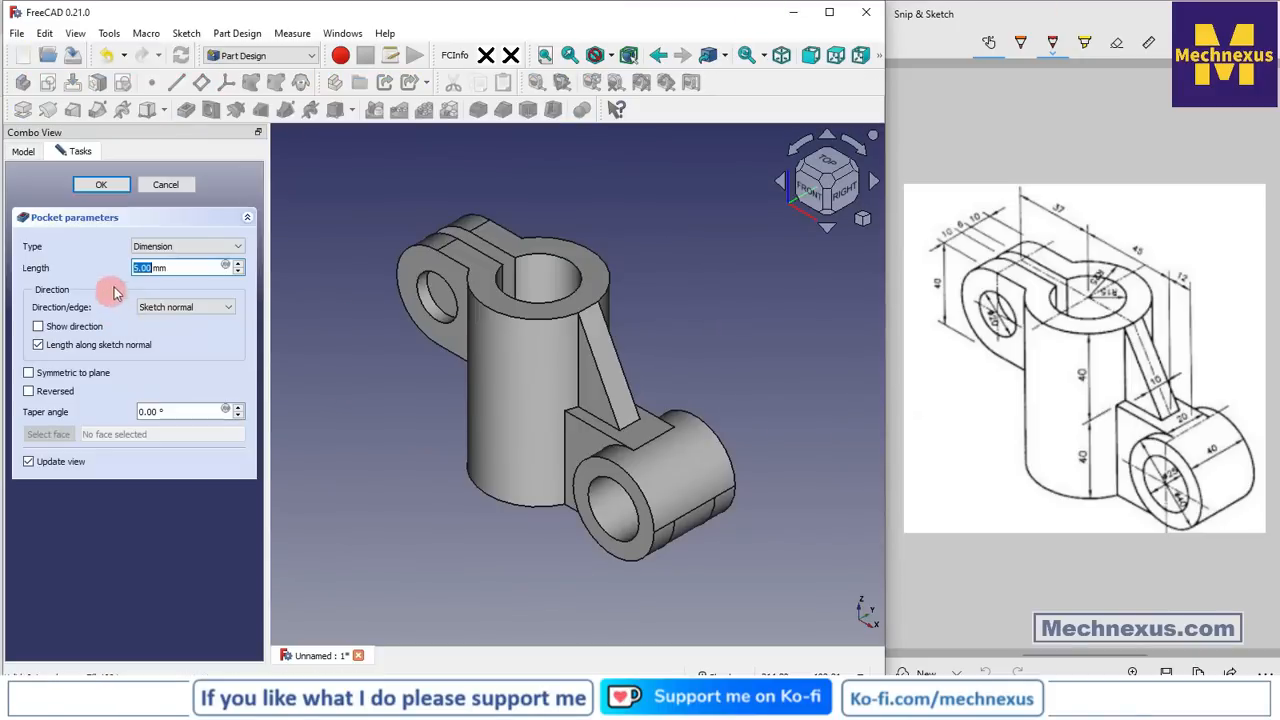
pyautogui.click(149, 249)
pyautogui.click(160, 271)
pyautogui.click(108, 183)
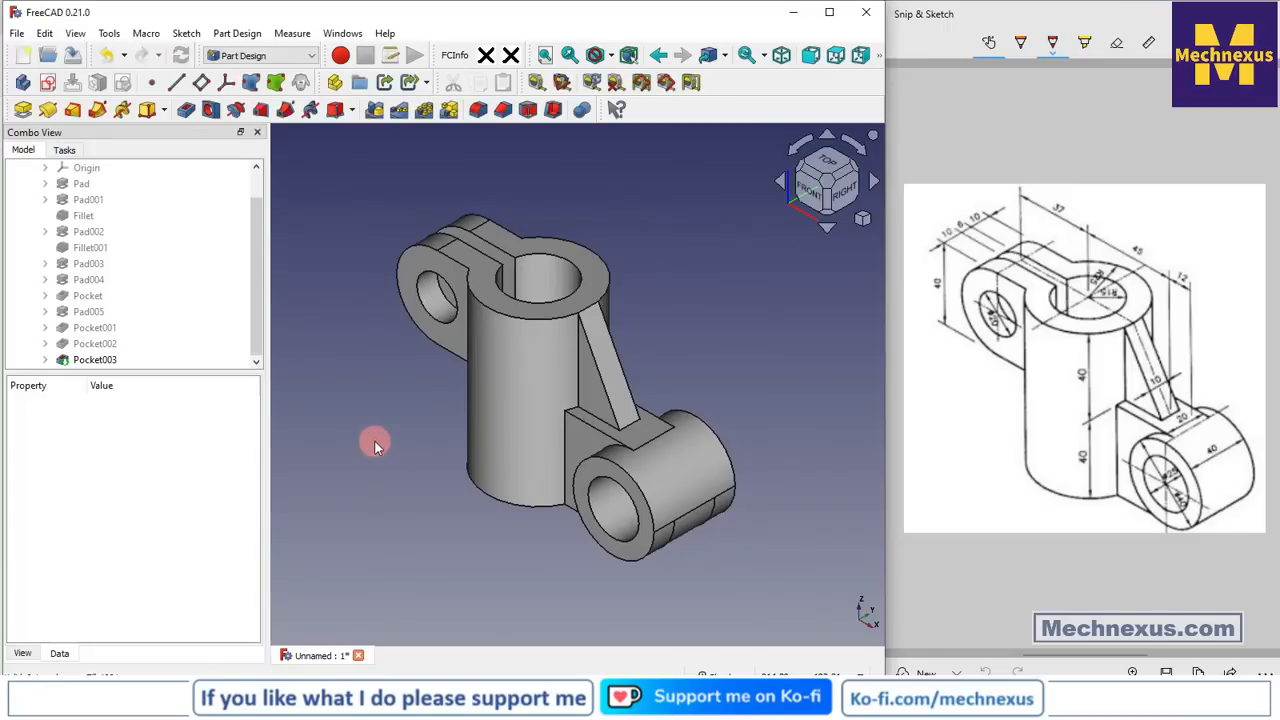
# Enlarge the model tree pane, then orbit, snap to isometric and zoom to inspect the bracket
pyautogui.moveTo(207, 372); pyautogui.dragTo(203, 490)
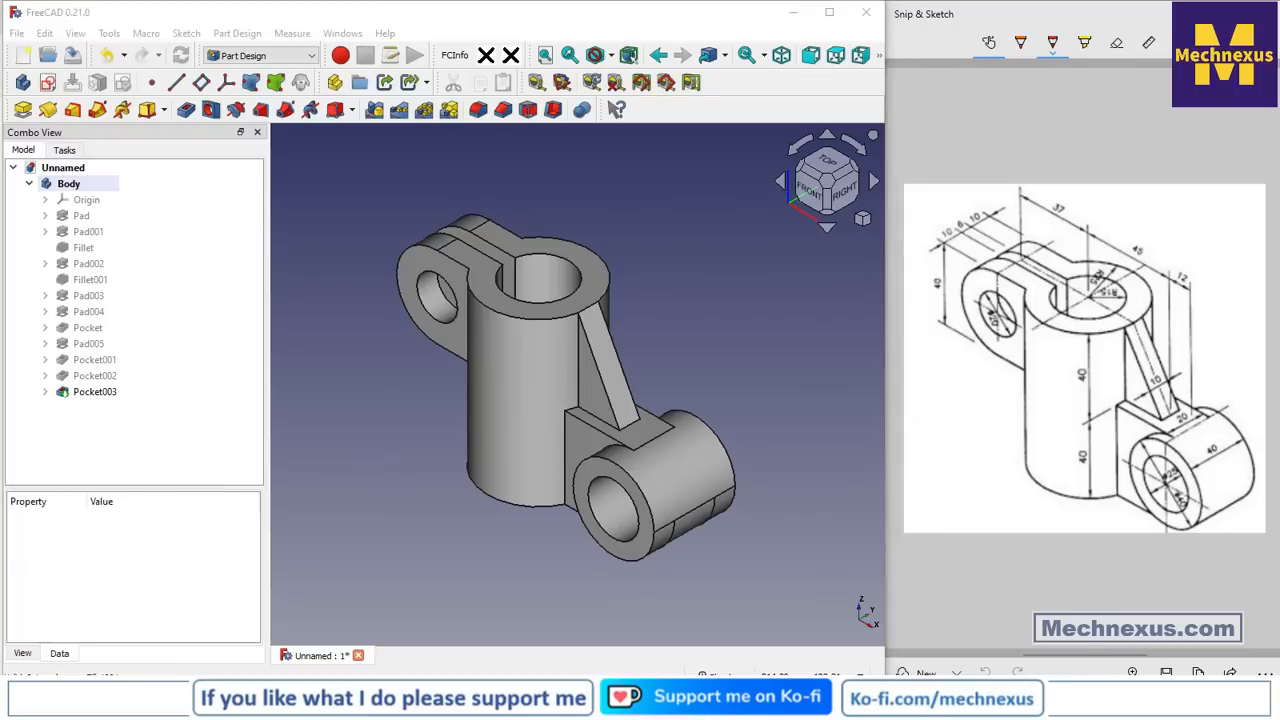
pyautogui.moveTo(566, 595); pyautogui.dragTo(734, 569)
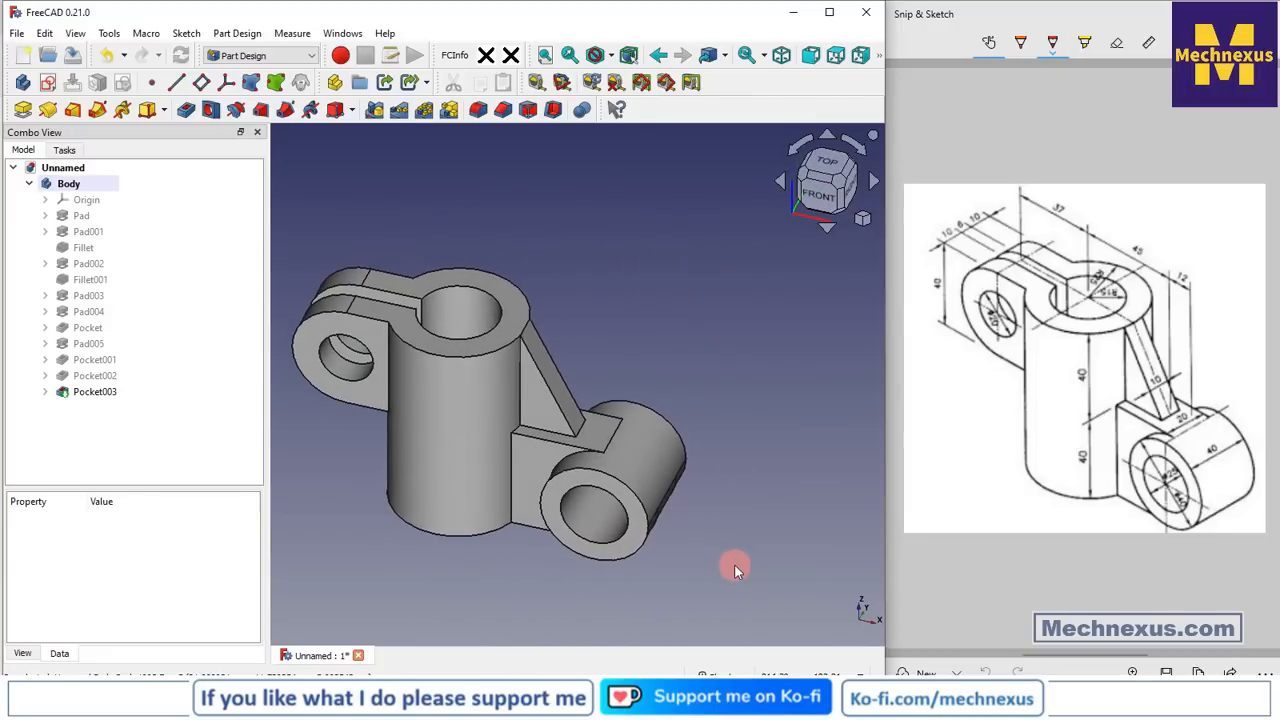
pyautogui.moveTo(726, 508)
pyautogui.mouseDown()
pyautogui.moveTo(700, 495)
pyautogui.moveTo(714, 500)
pyautogui.mouseUp()
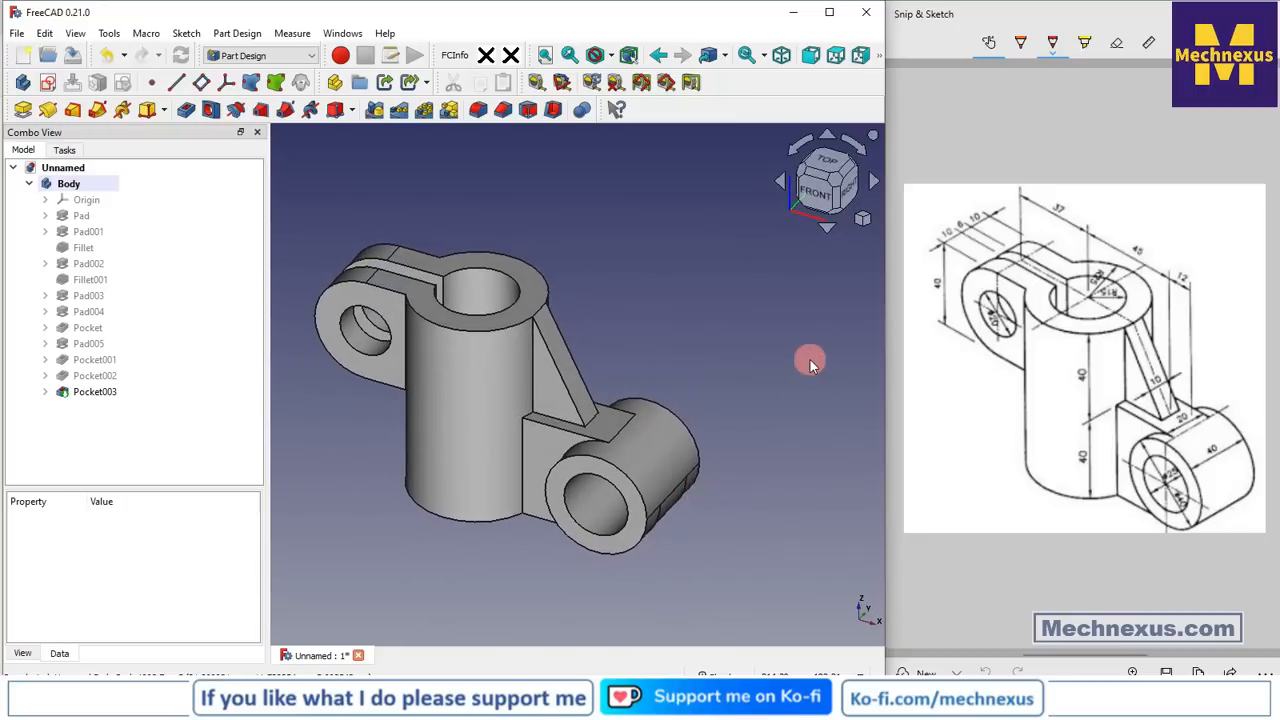
pyautogui.press('0')
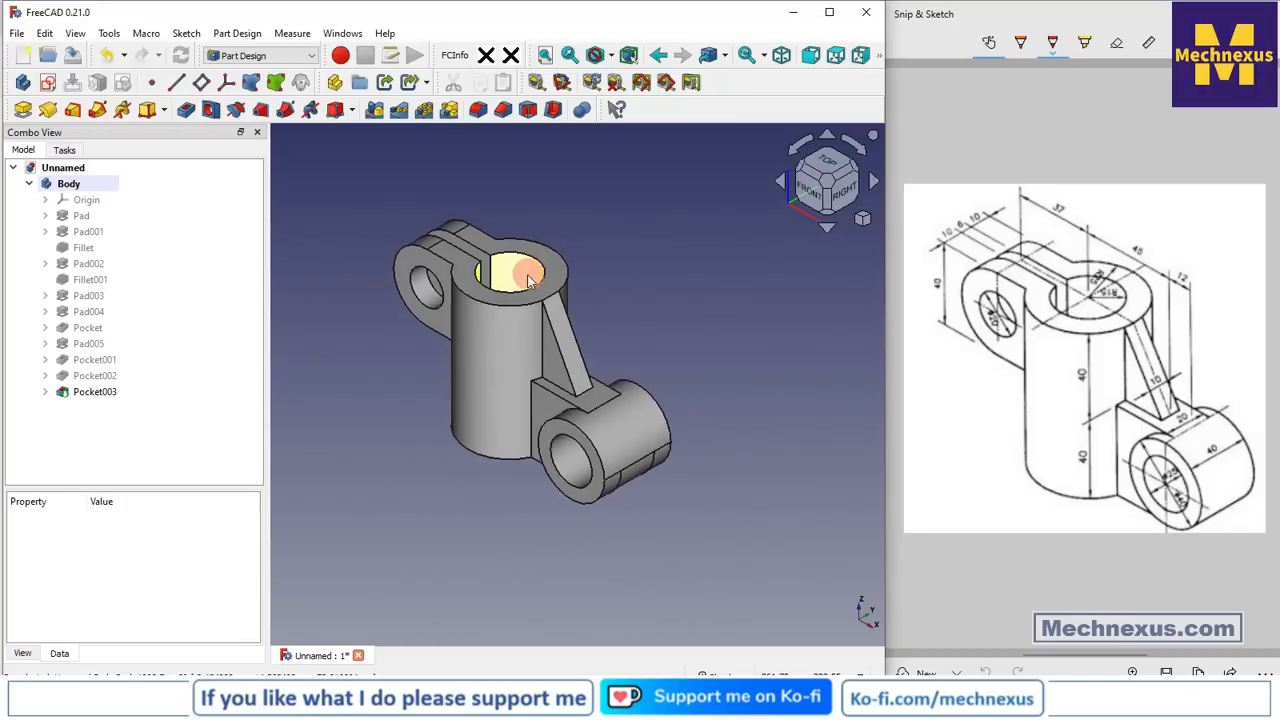
pyautogui.scroll(3, 530, 280)
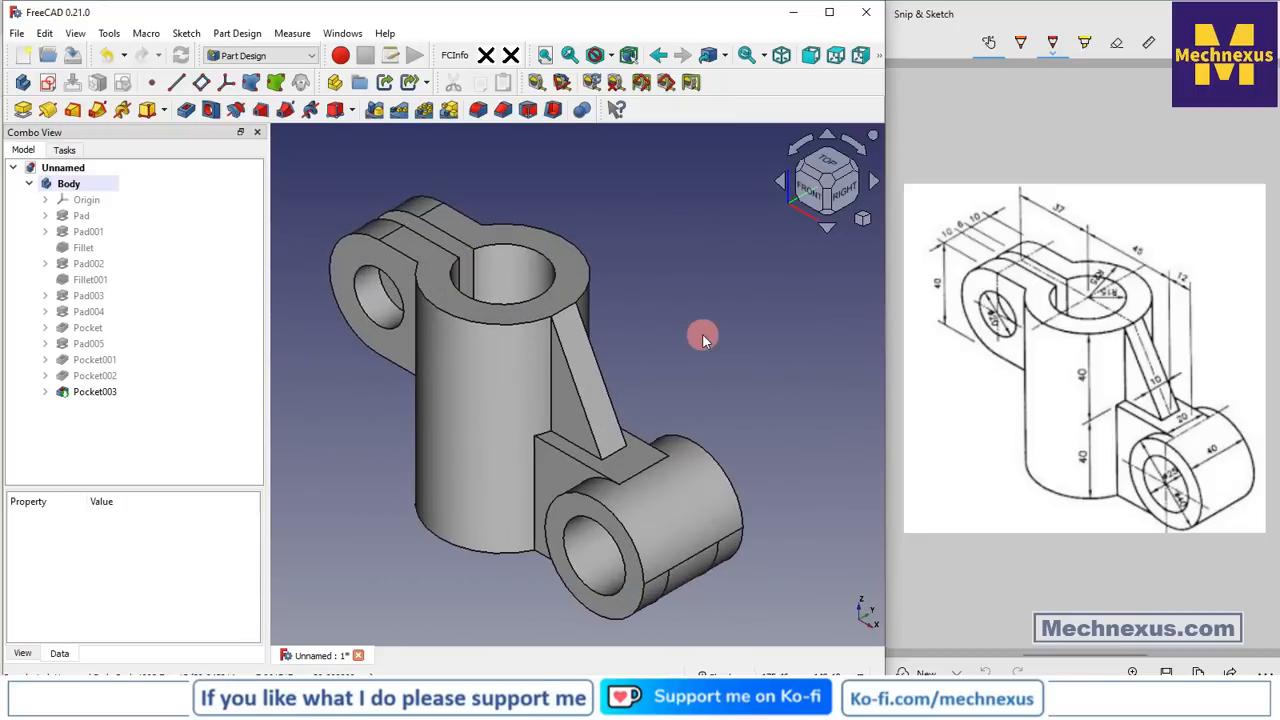
pyautogui.scroll(-2, 702, 334)
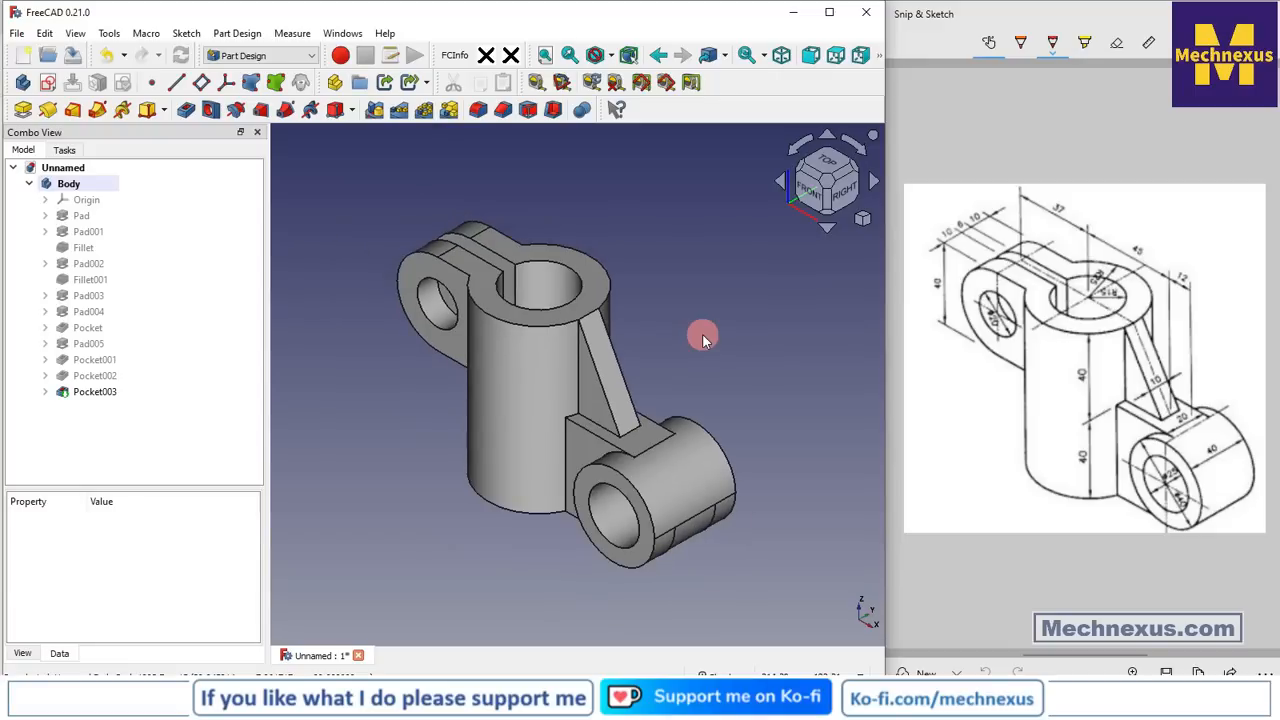